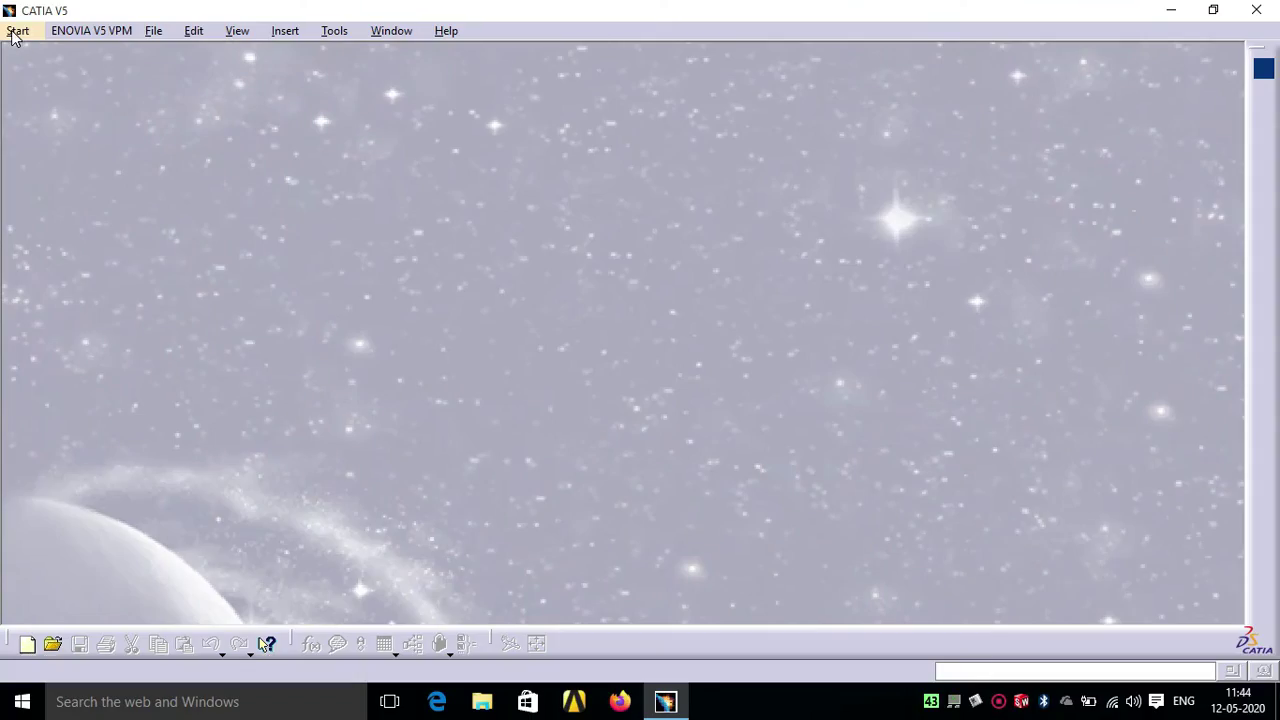
Create a new Part Design part named Part1 with hybrid design enabled and a geometrical set.
{"action": "left_click", "coordinate": [16, 31]}
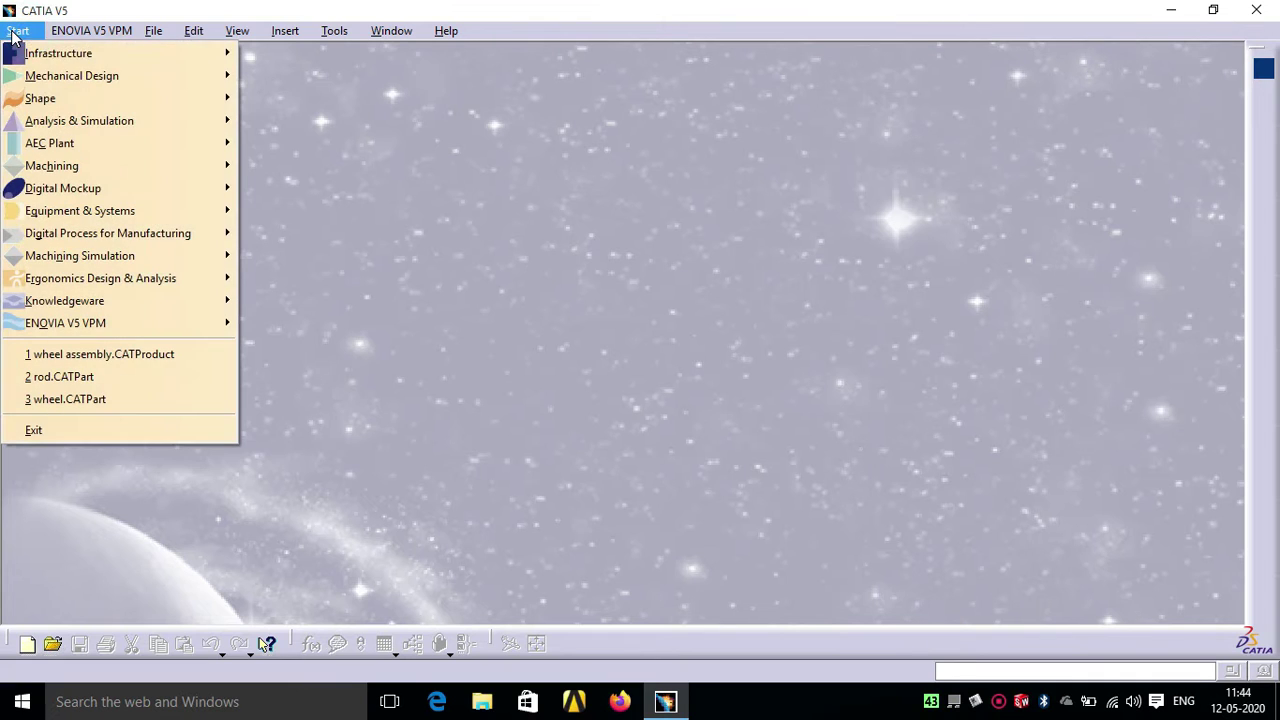
{"action": "mouse_move", "coordinate": [70, 76]}
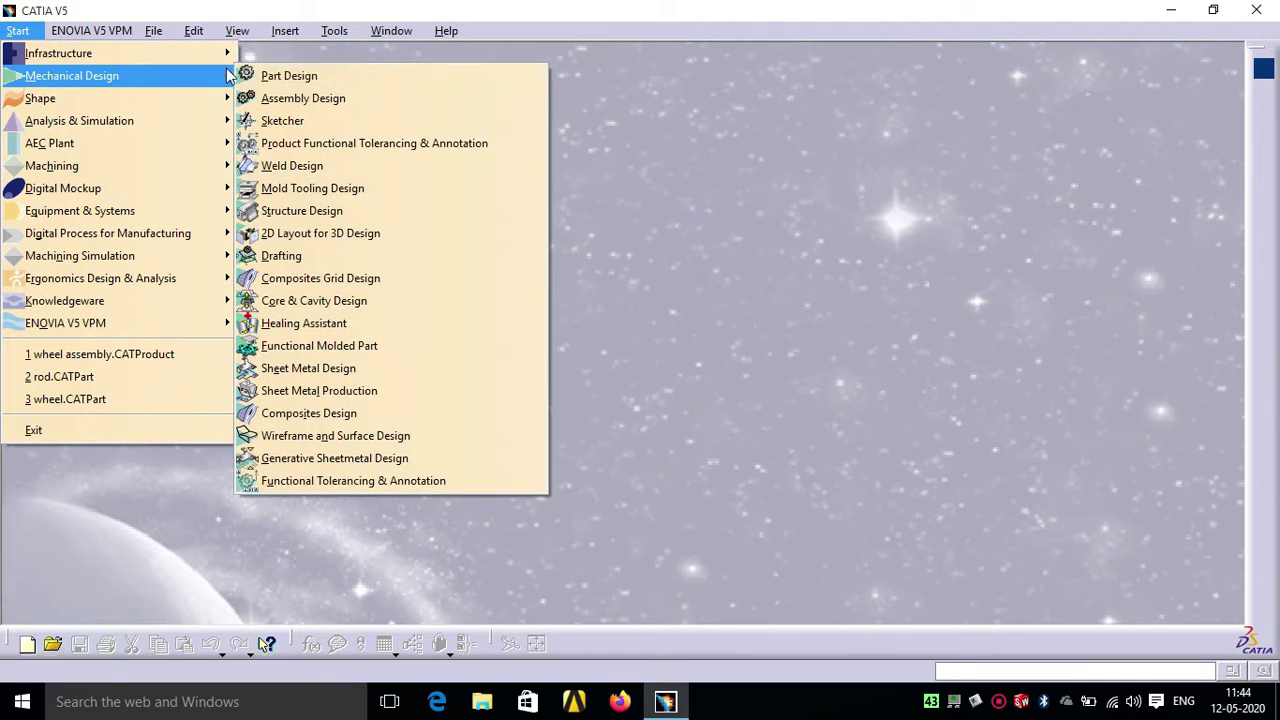
{"action": "left_click", "coordinate": [279, 74]}
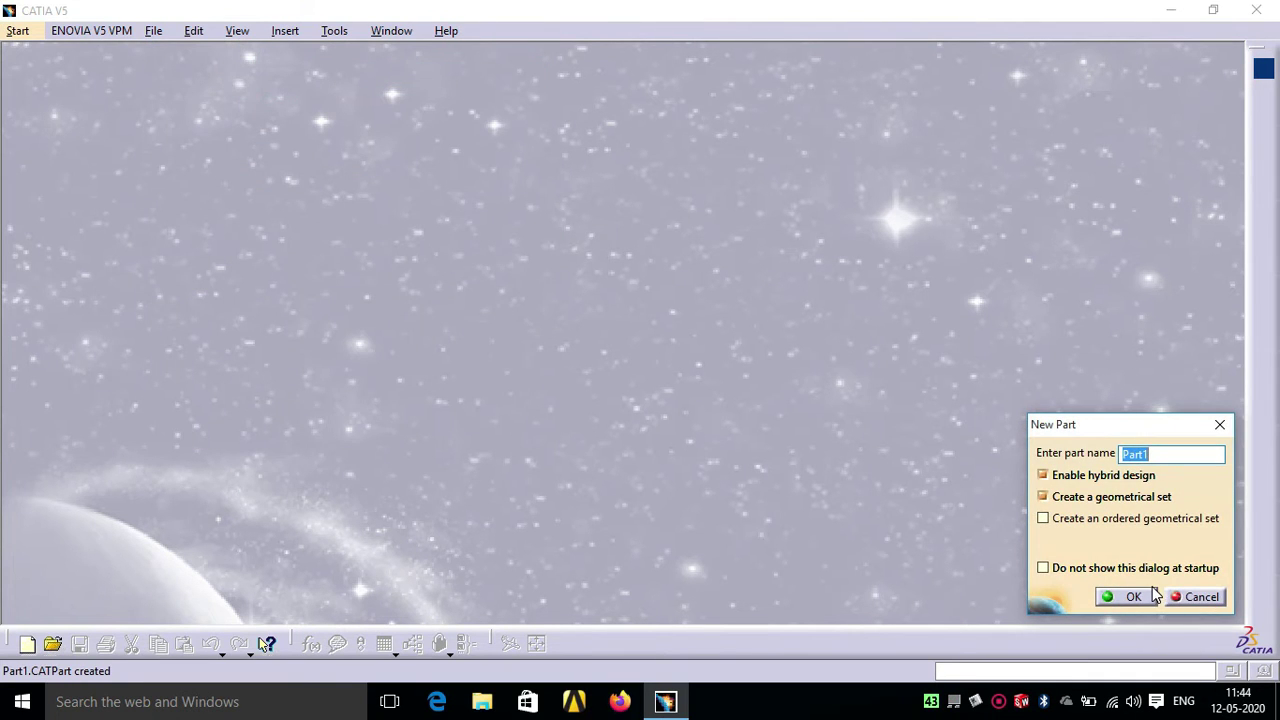
{"action": "left_click", "coordinate": [1133, 597]}
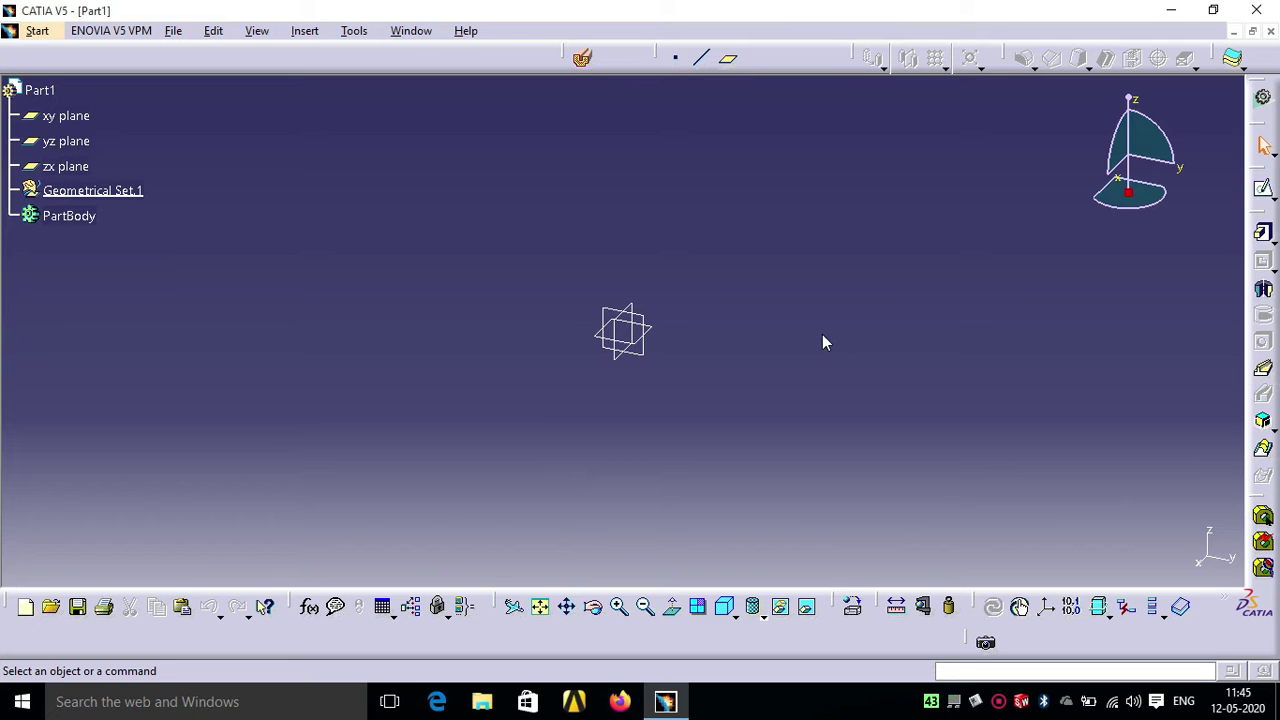
Sketch a centered rectangle about 145 mm wide and 125 mm high around the origin on the xy plane.
{"action": "left_click", "coordinate": [650, 330]}
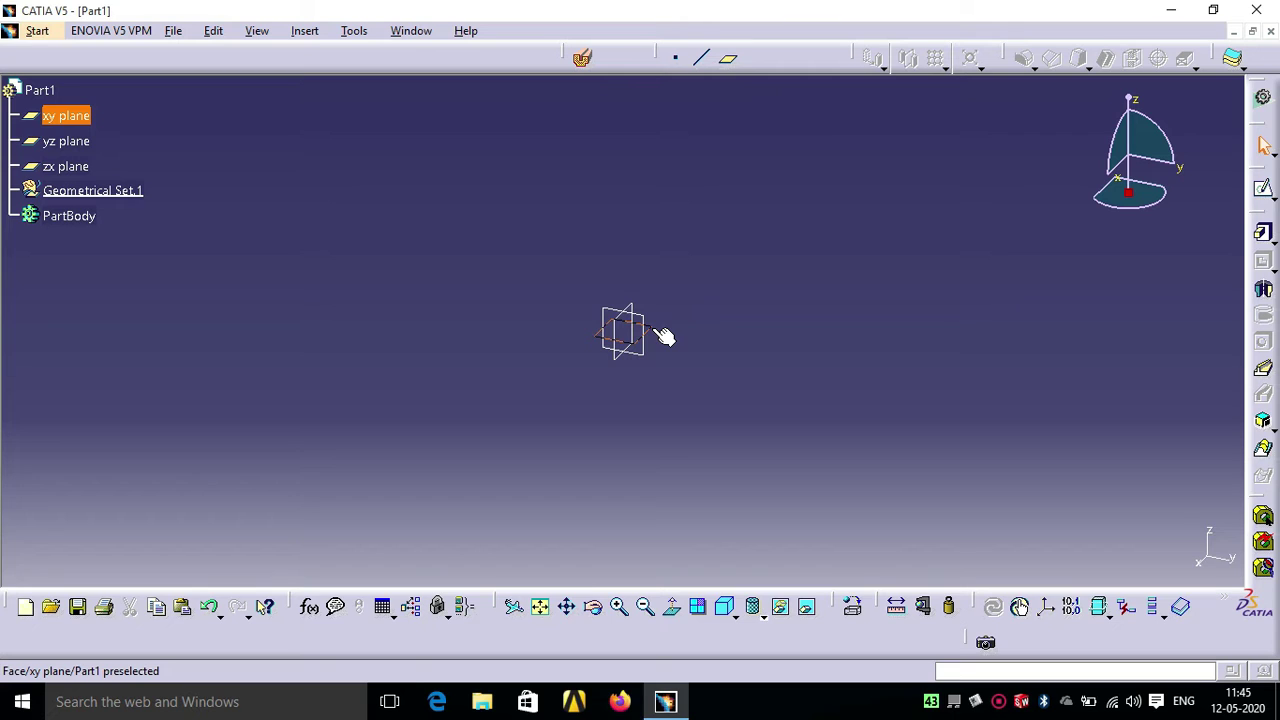
{"action": "left_click", "coordinate": [1265, 196]}
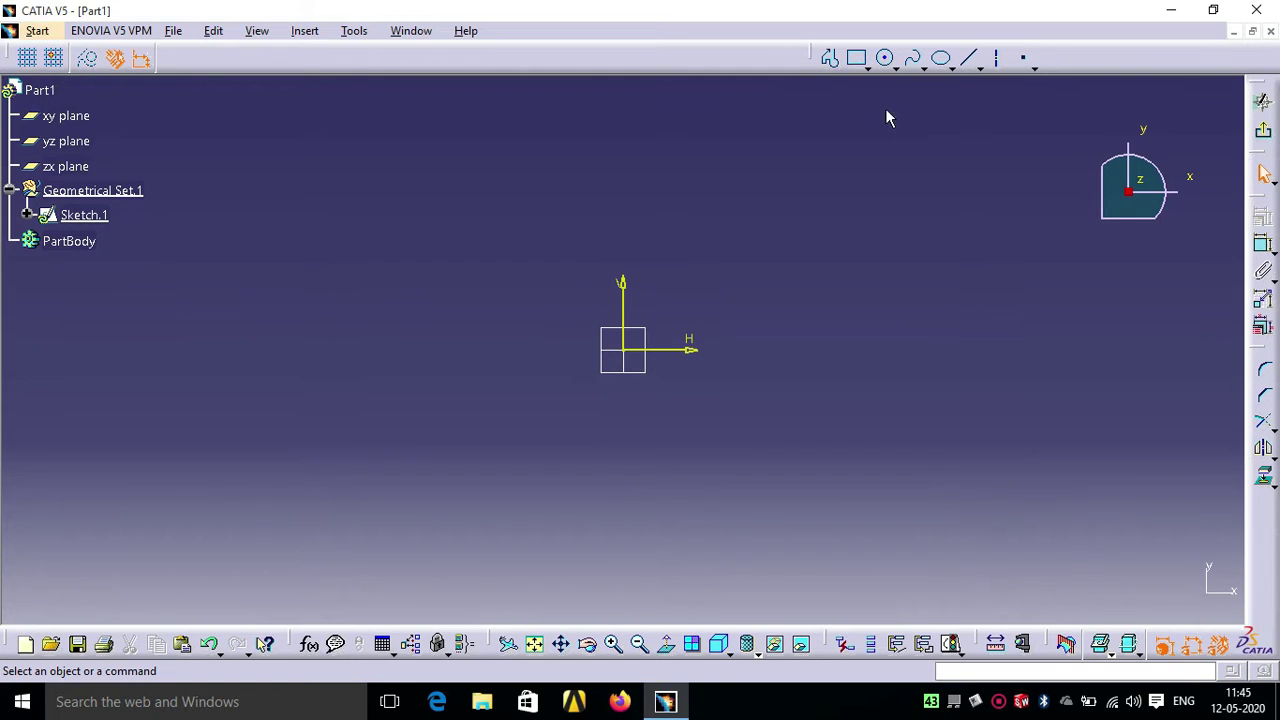
{"action": "left_click", "coordinate": [867, 66]}
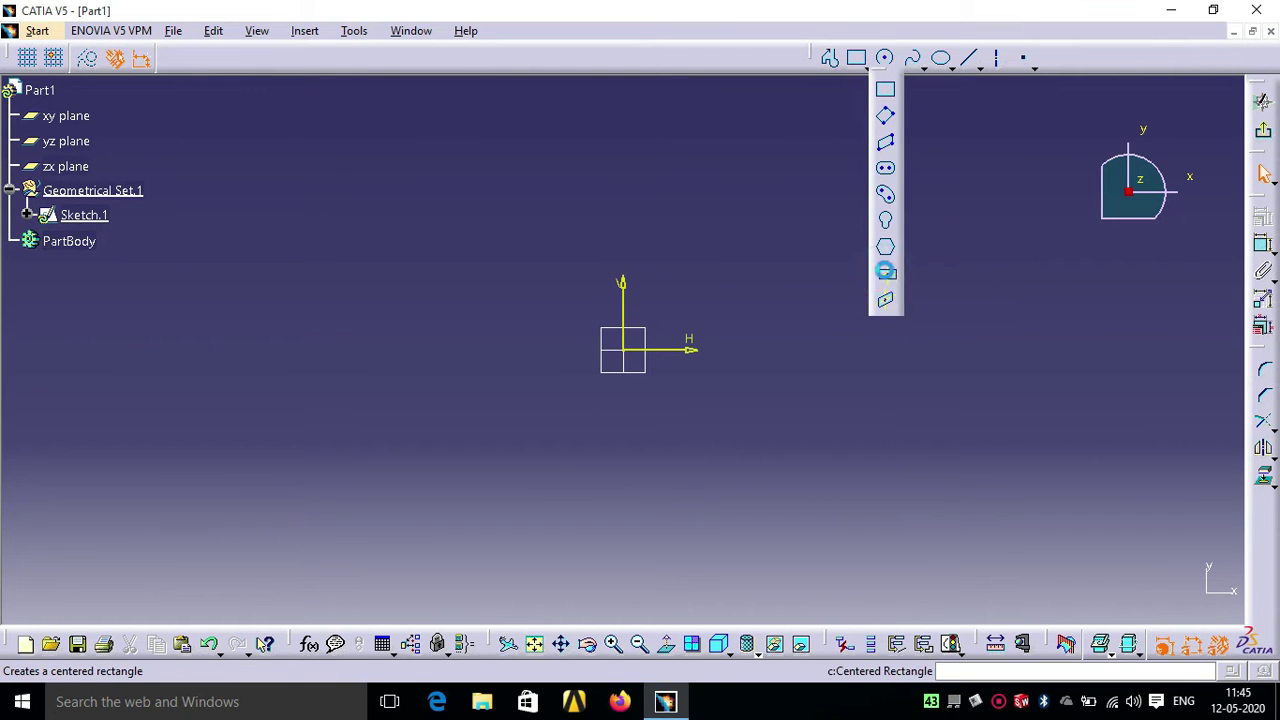
{"action": "left_click", "coordinate": [886, 272]}
{"action": "left_click", "coordinate": [624, 351]}
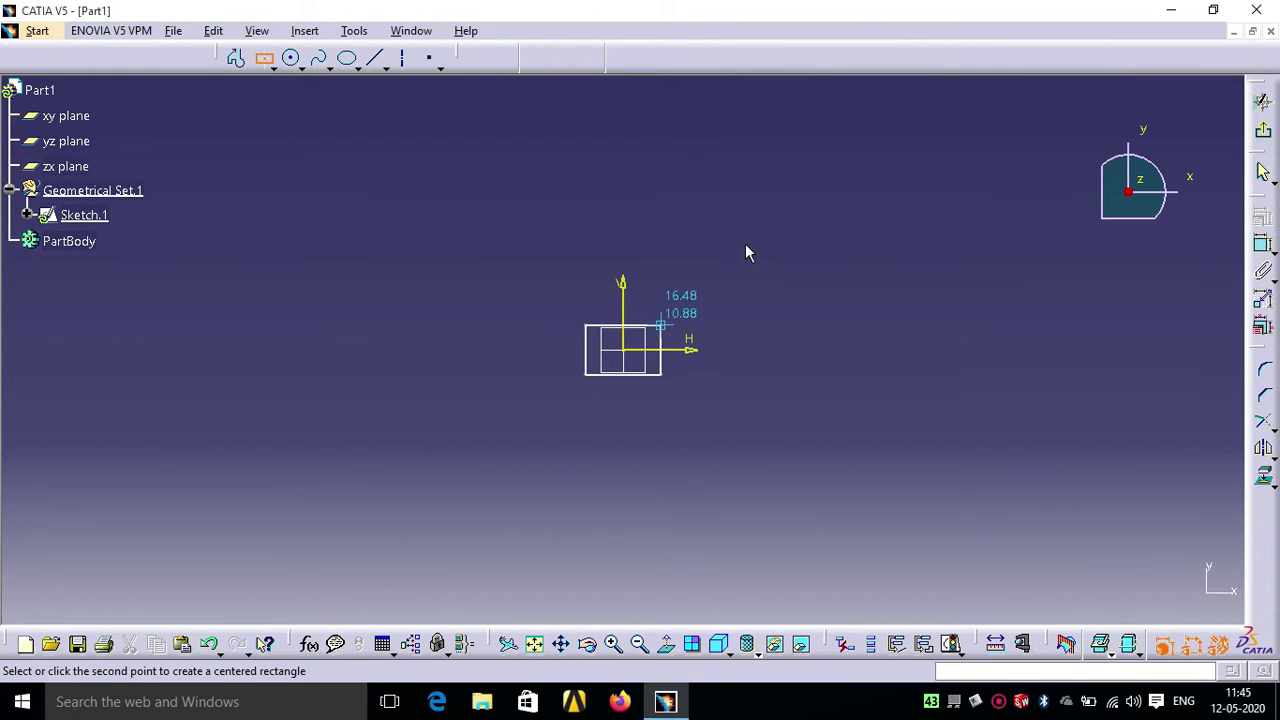
{"action": "left_click", "coordinate": [788, 207]}
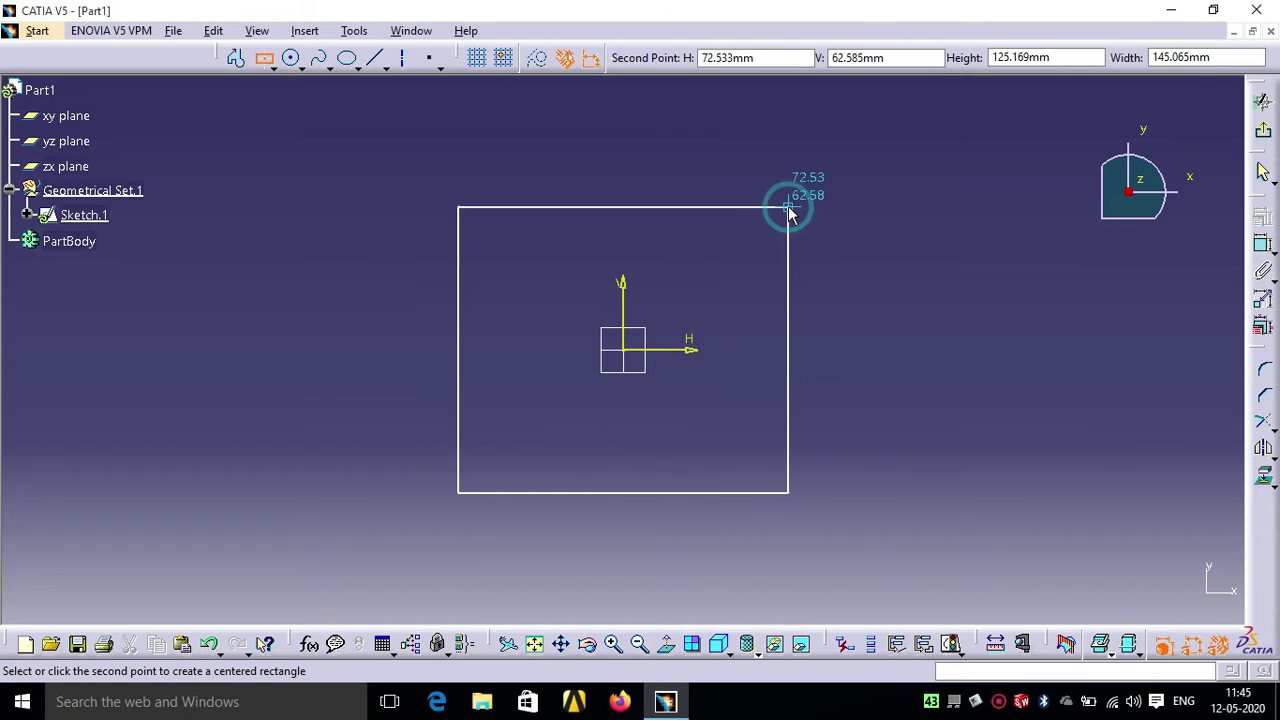
Dimension the rectangle's vertical side and set its height to 100 mm.
{"action": "left_click", "coordinate": [1260, 245]}
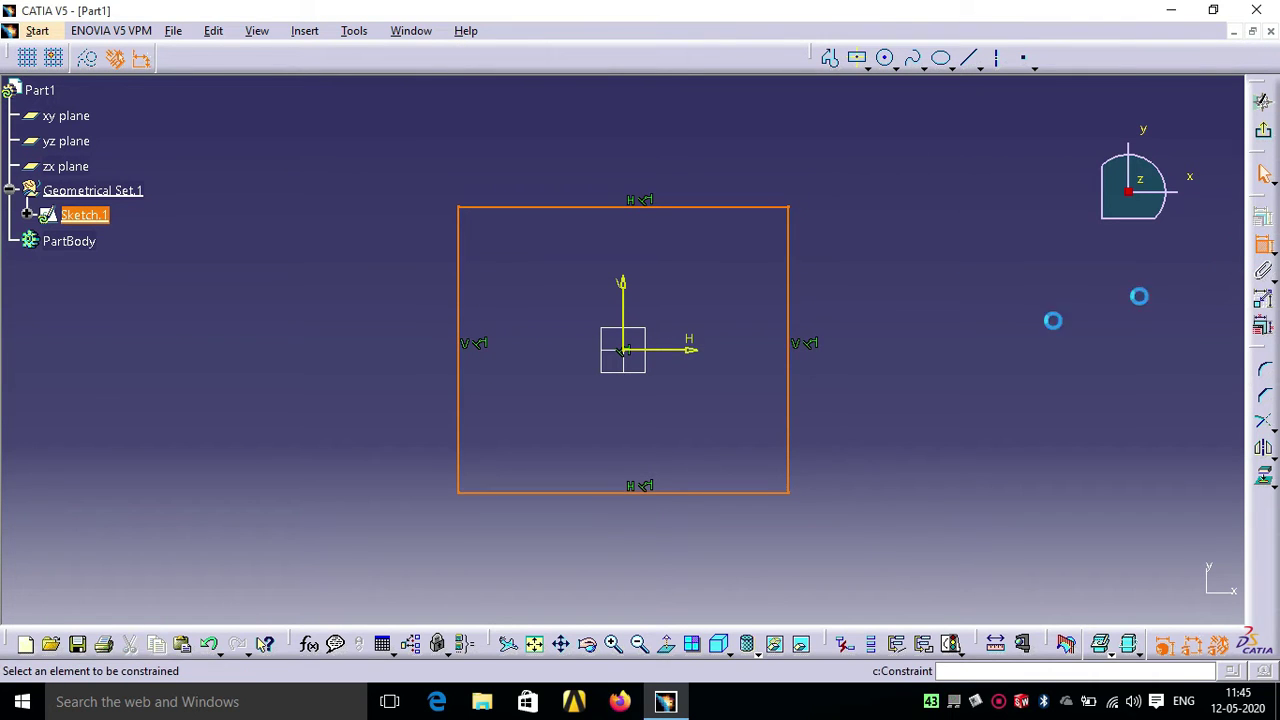
{"action": "left_click", "coordinate": [789, 455]}
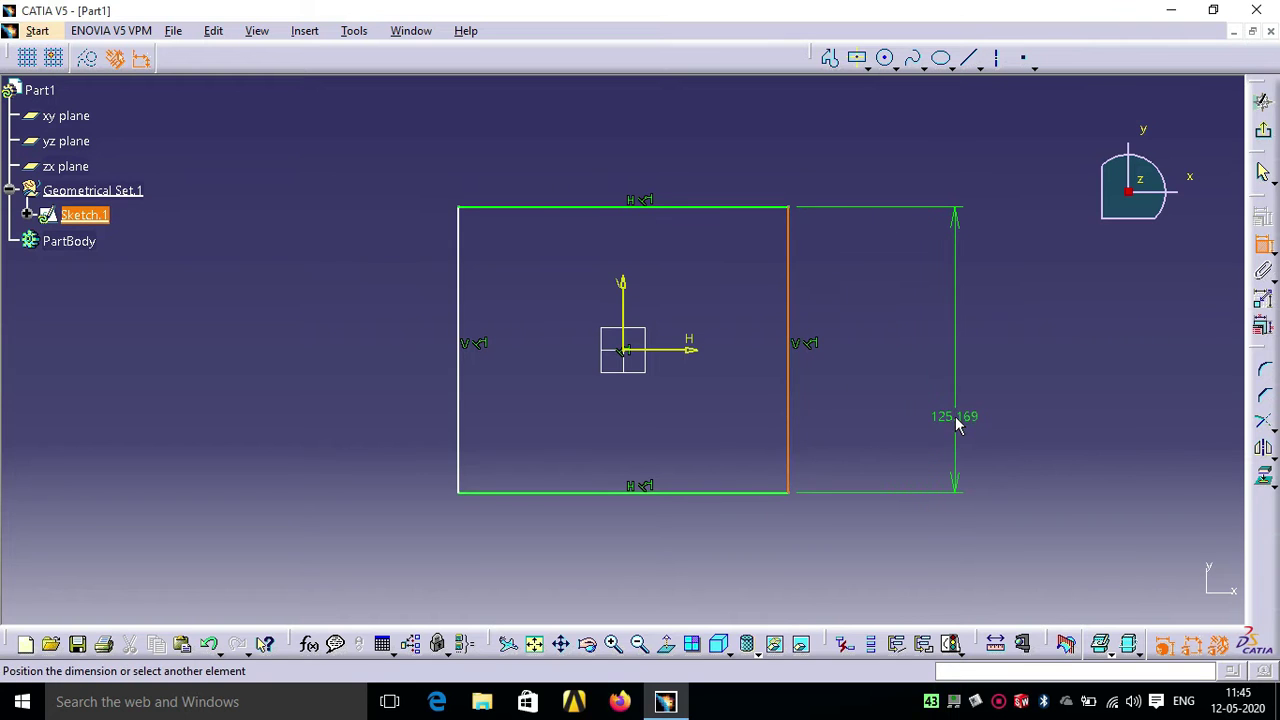
{"action": "left_click", "coordinate": [955, 424]}
{"action": "double_click", "coordinate": [955, 415]}
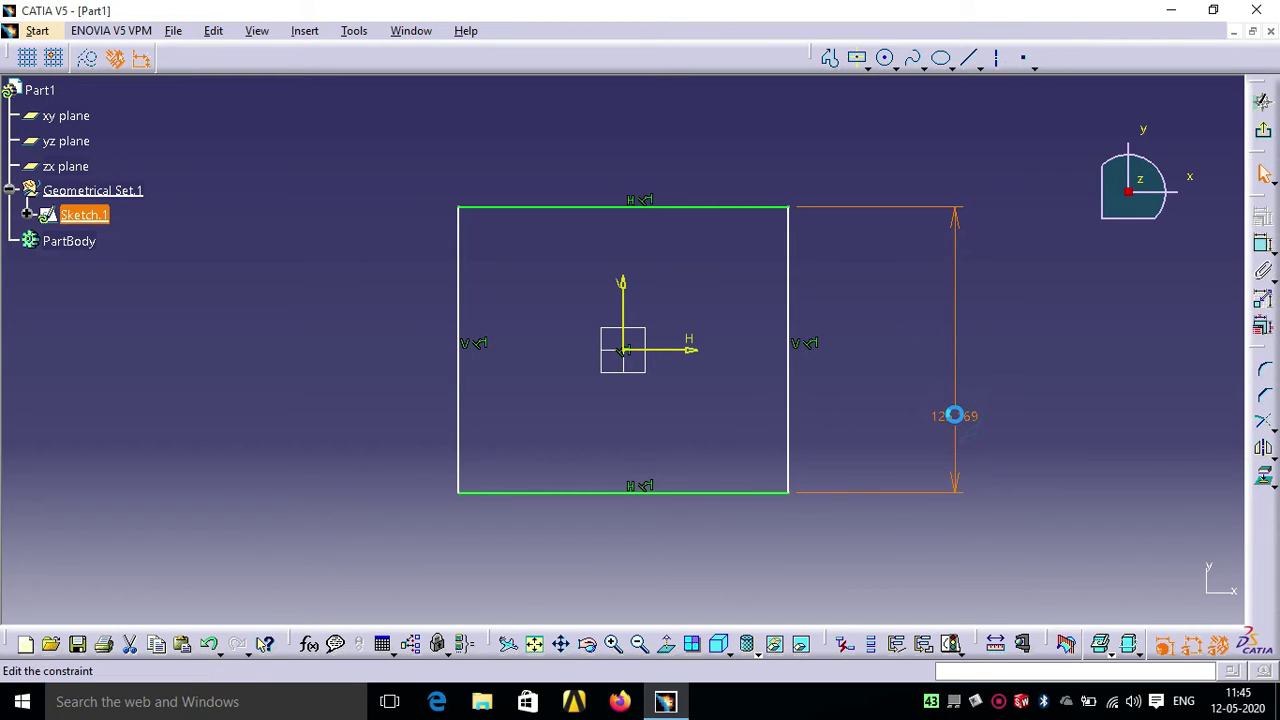
{"action": "type", "text": "100"}
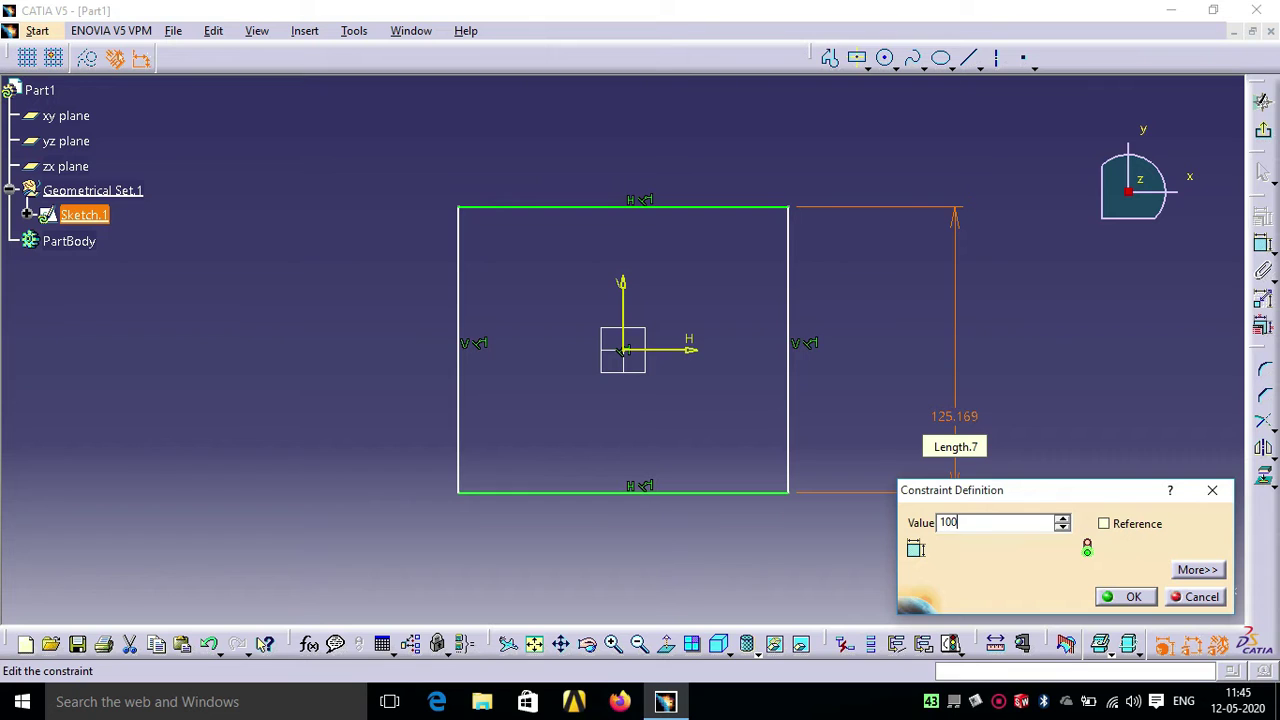
{"action": "left_click", "coordinate": [1117, 594]}
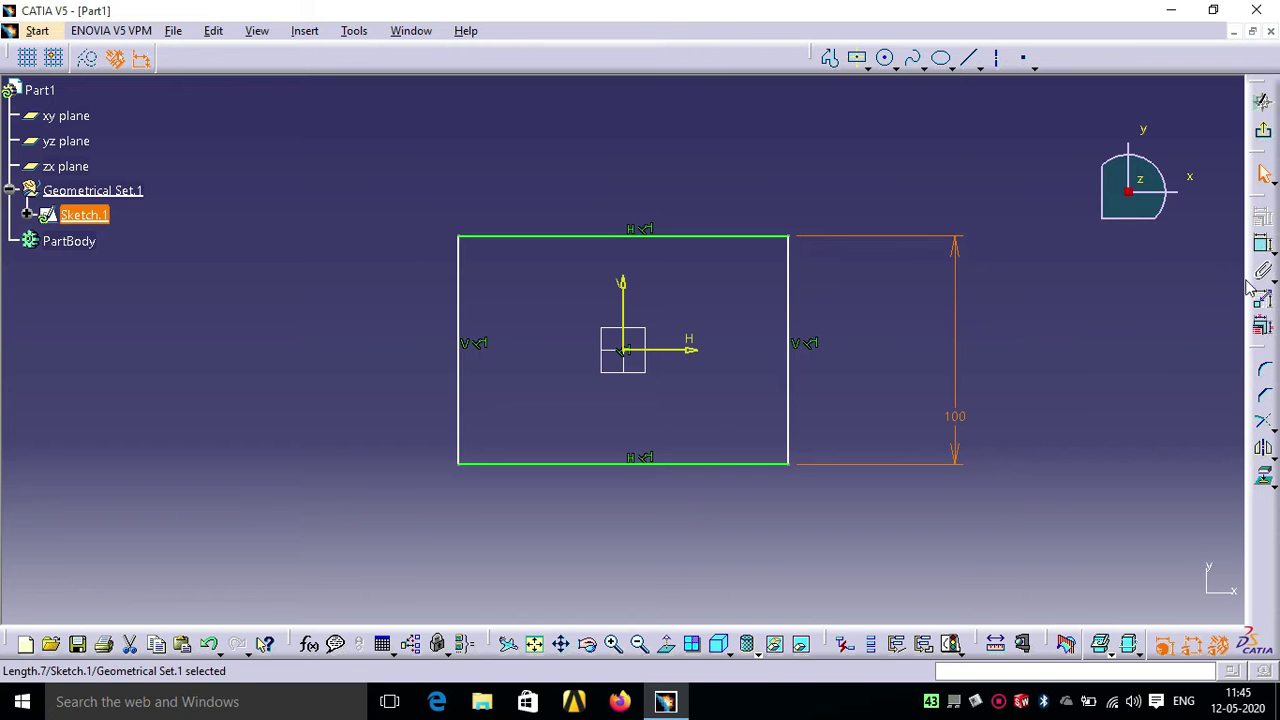
Dimension the rectangle's horizontal side, set its width to 150 mm, and exit the sketch.
{"action": "left_click", "coordinate": [1263, 243]}
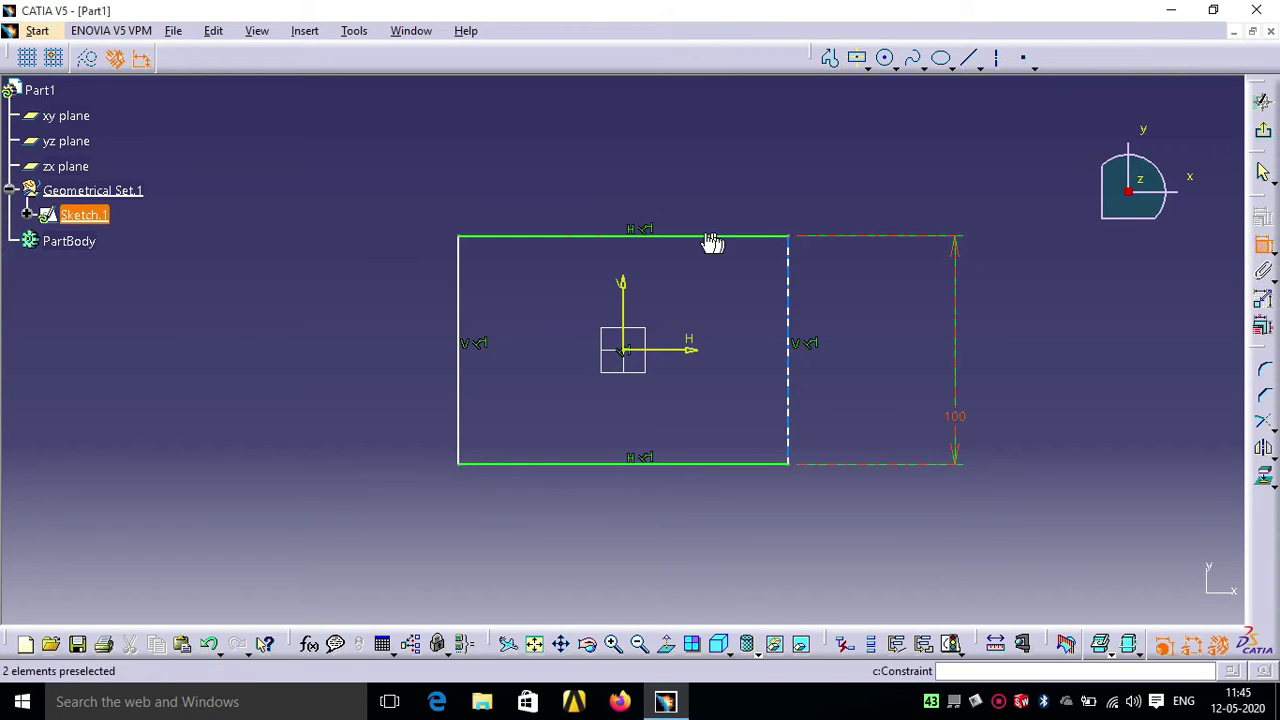
{"action": "left_click", "coordinate": [680, 234]}
{"action": "left_click", "coordinate": [645, 150]}
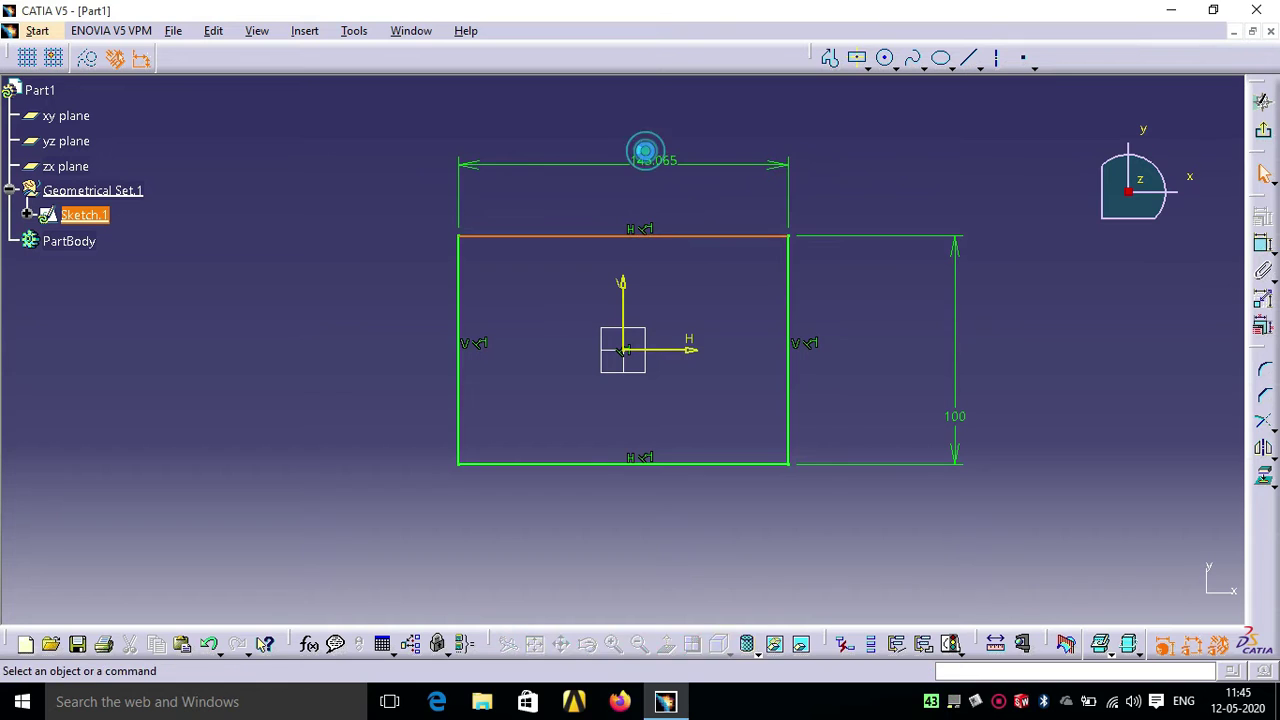
{"action": "double_click", "coordinate": [648, 160]}
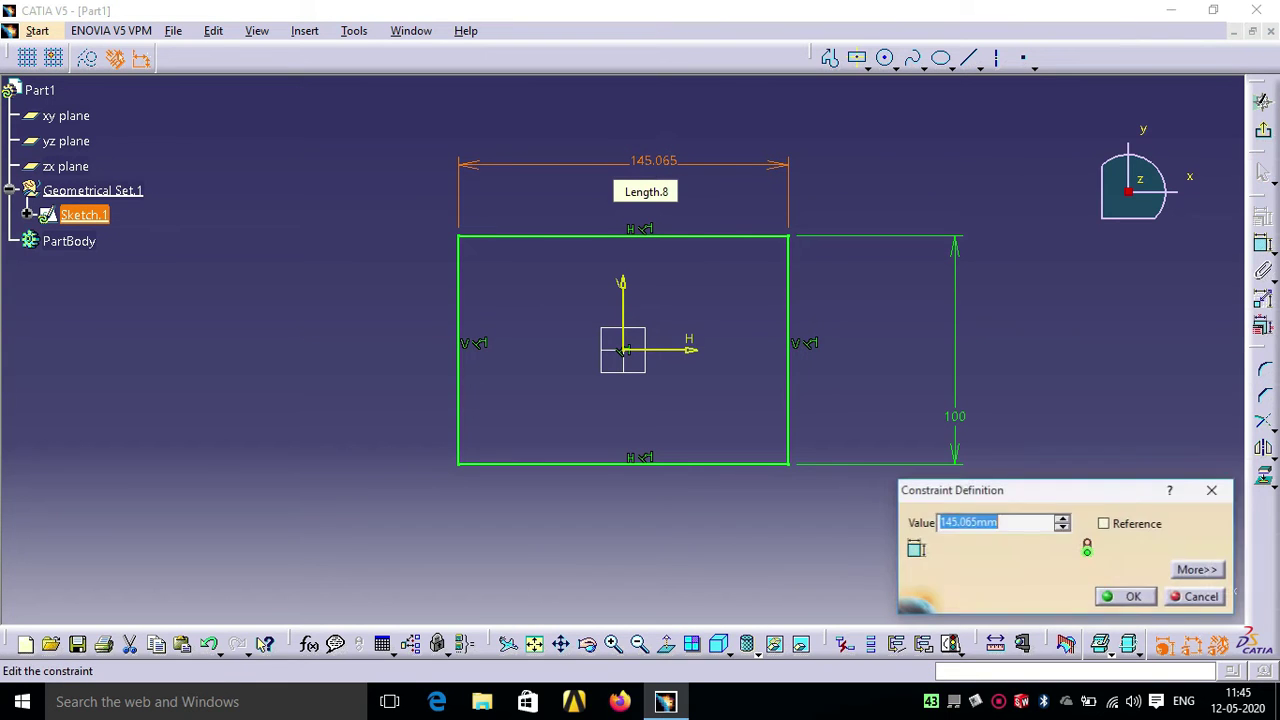
{"action": "type", "text": "15"}
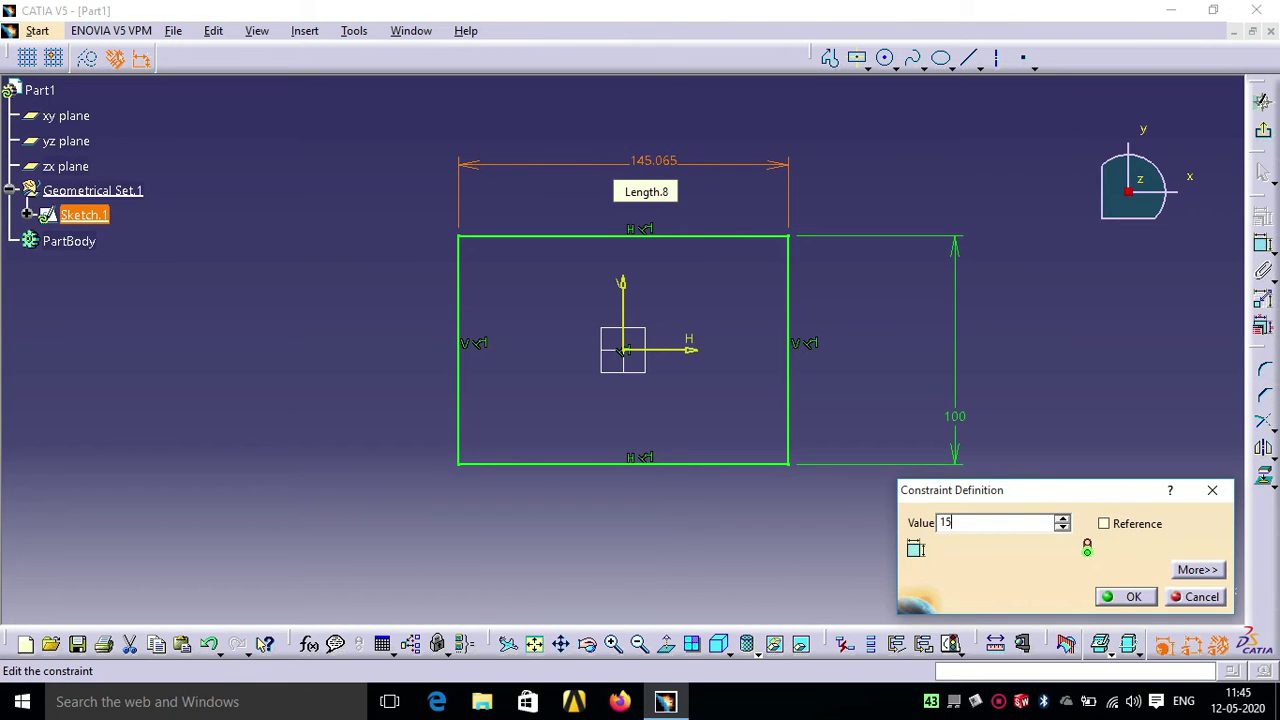
{"action": "type", "text": "0"}
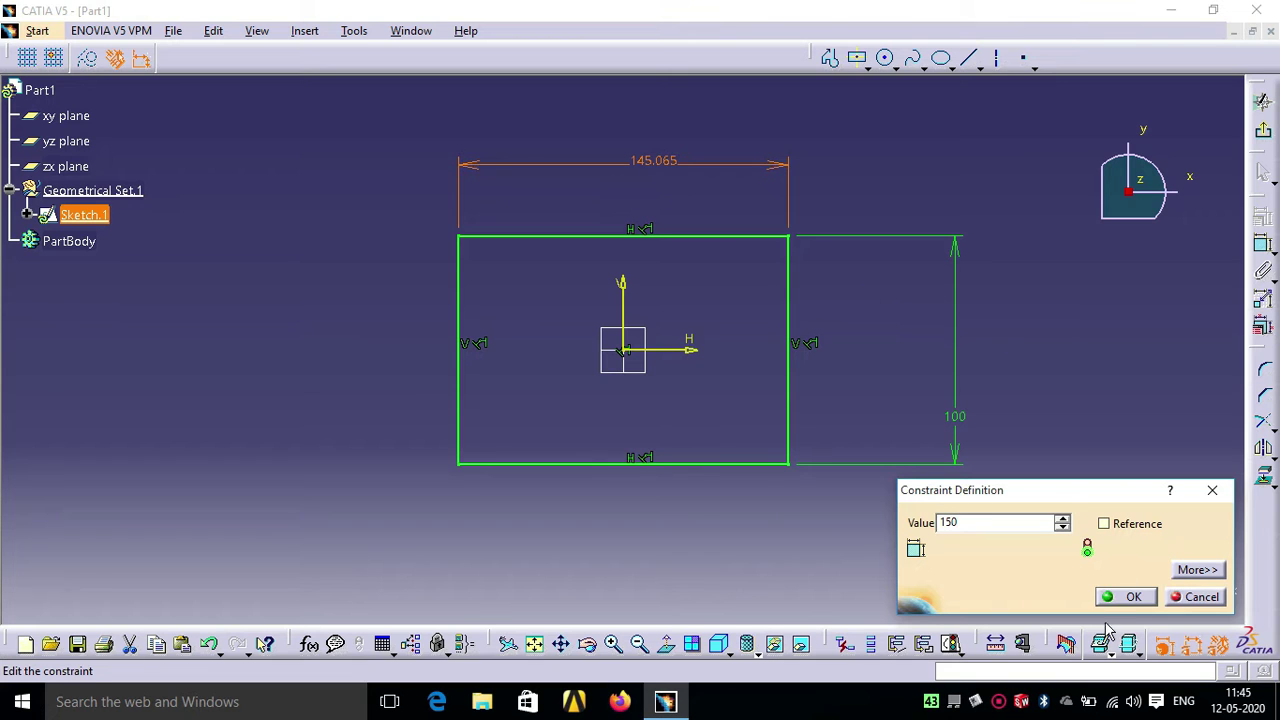
{"action": "left_click", "coordinate": [1124, 597]}
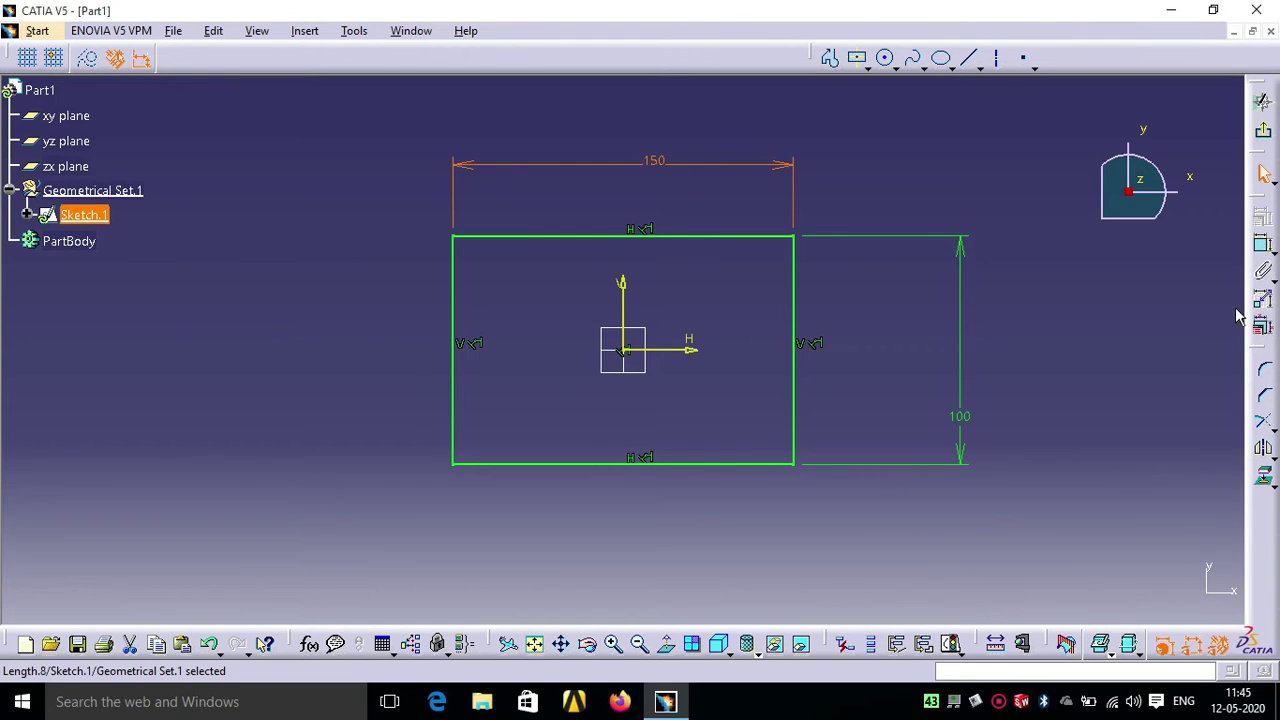
{"action": "left_click", "coordinate": [1263, 130]}
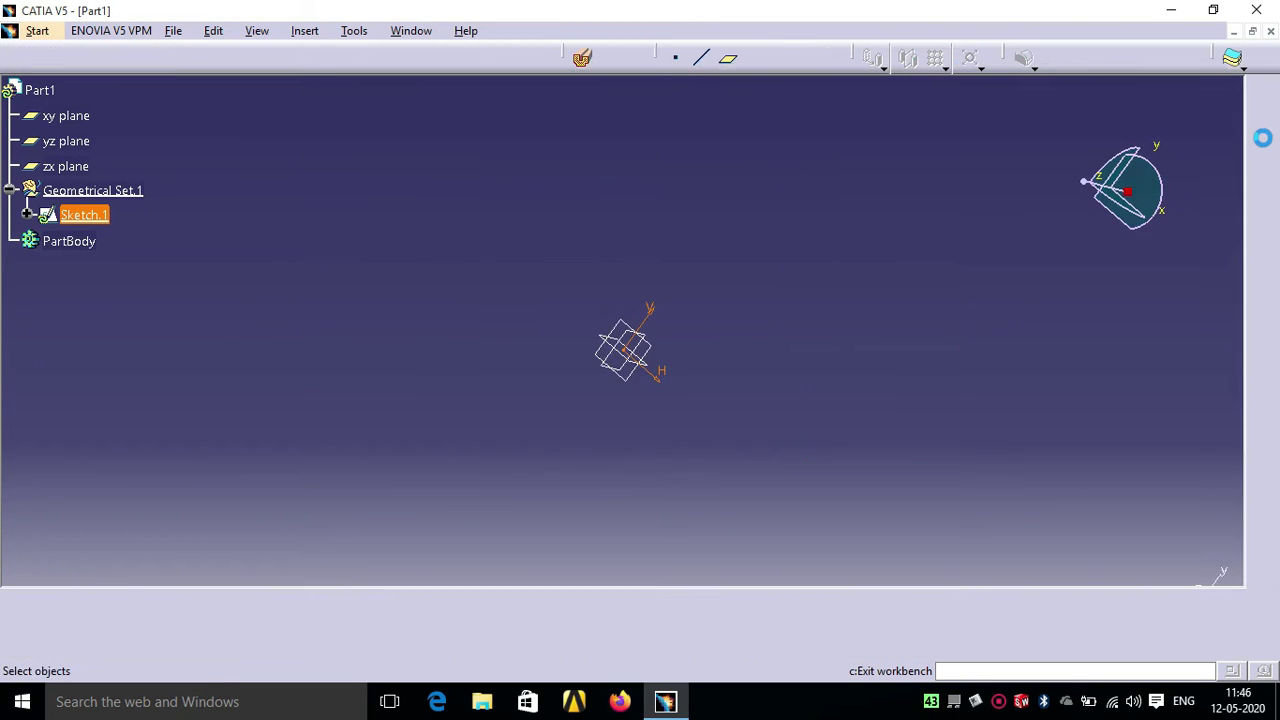
Pad the rectangle sketch with a length of 50 mm and mirrored extent.
{"action": "left_click", "coordinate": [1264, 236]}
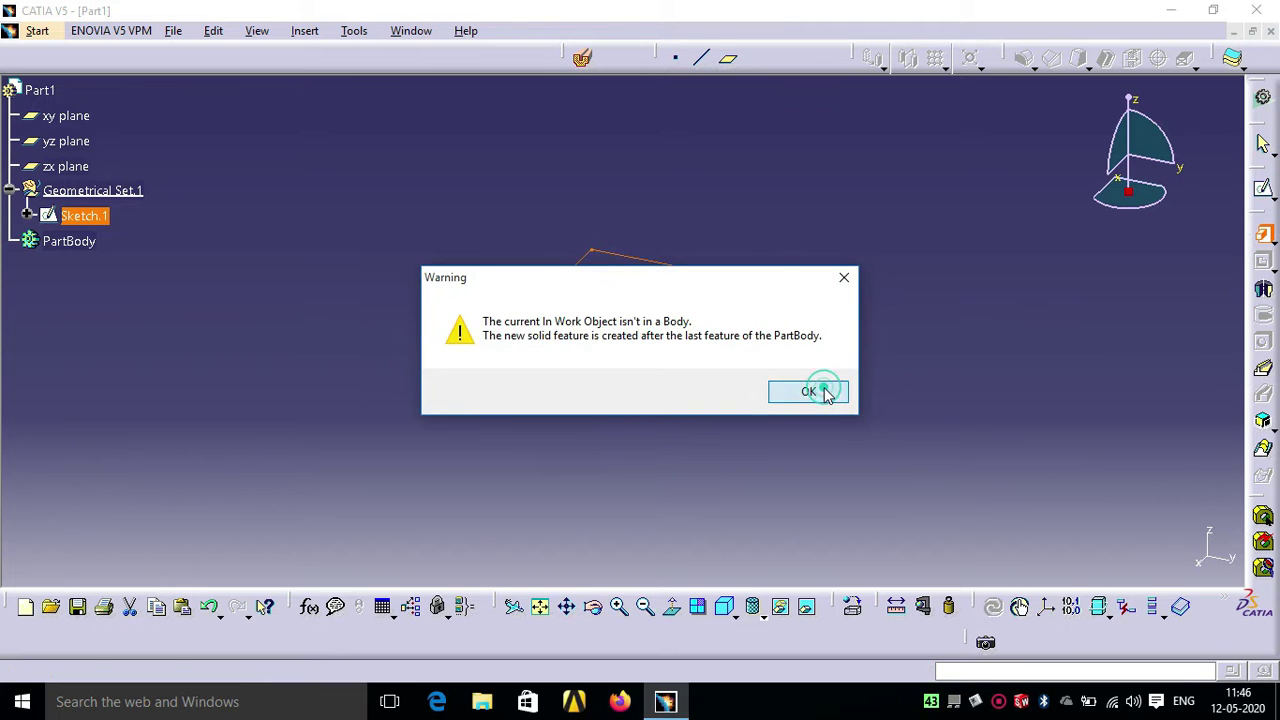
{"action": "left_click", "coordinate": [823, 391]}
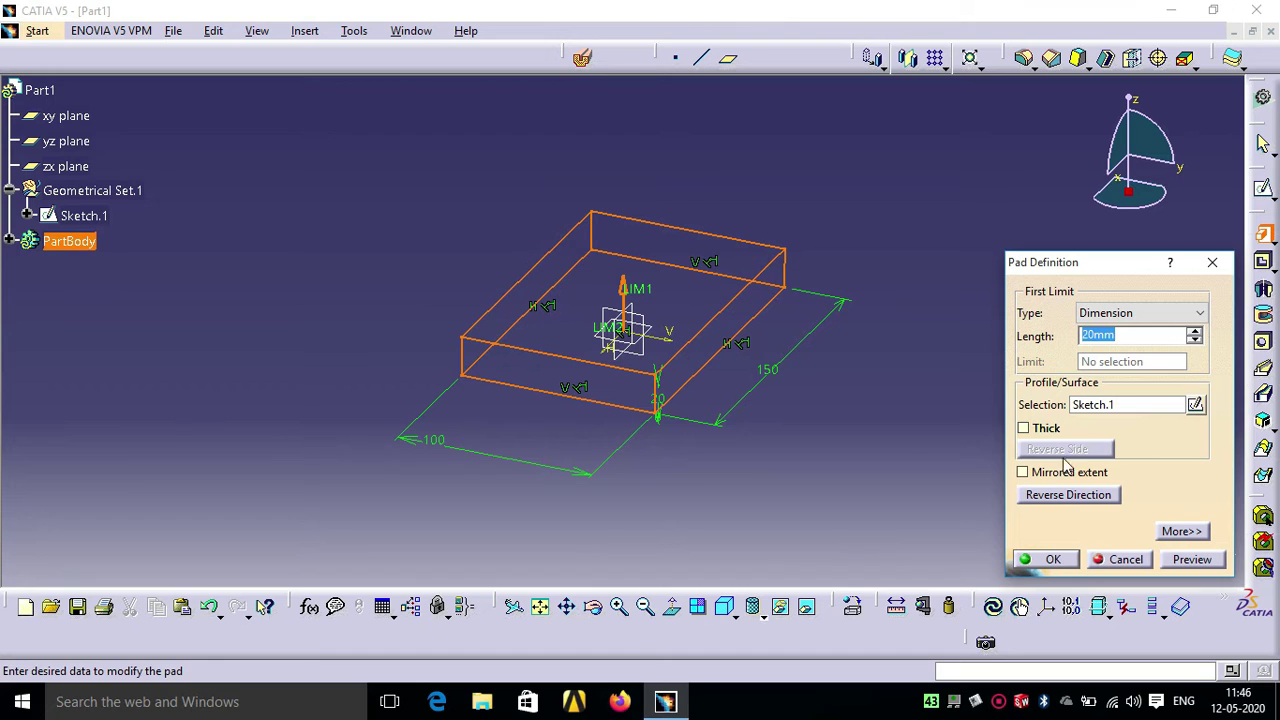
{"action": "left_click", "coordinate": [1042, 476]}
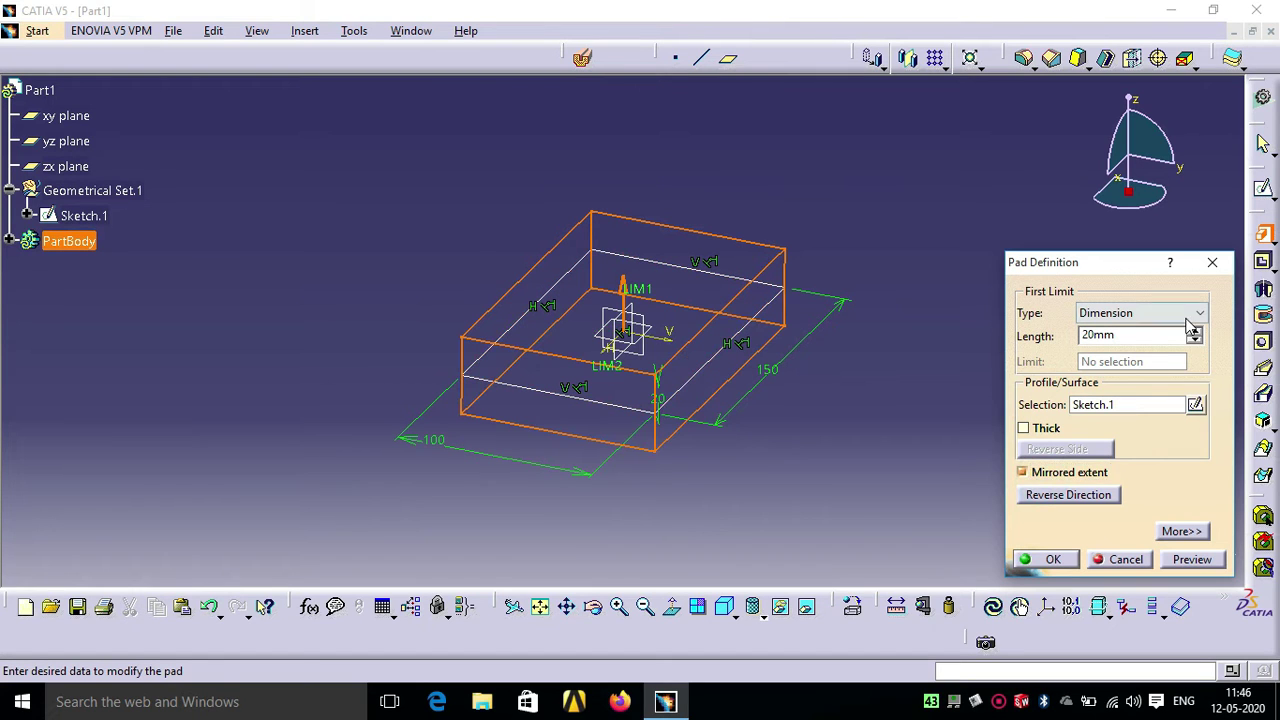
{"action": "double_click", "coordinate": [1150, 338]}
{"action": "type", "text": "50"}
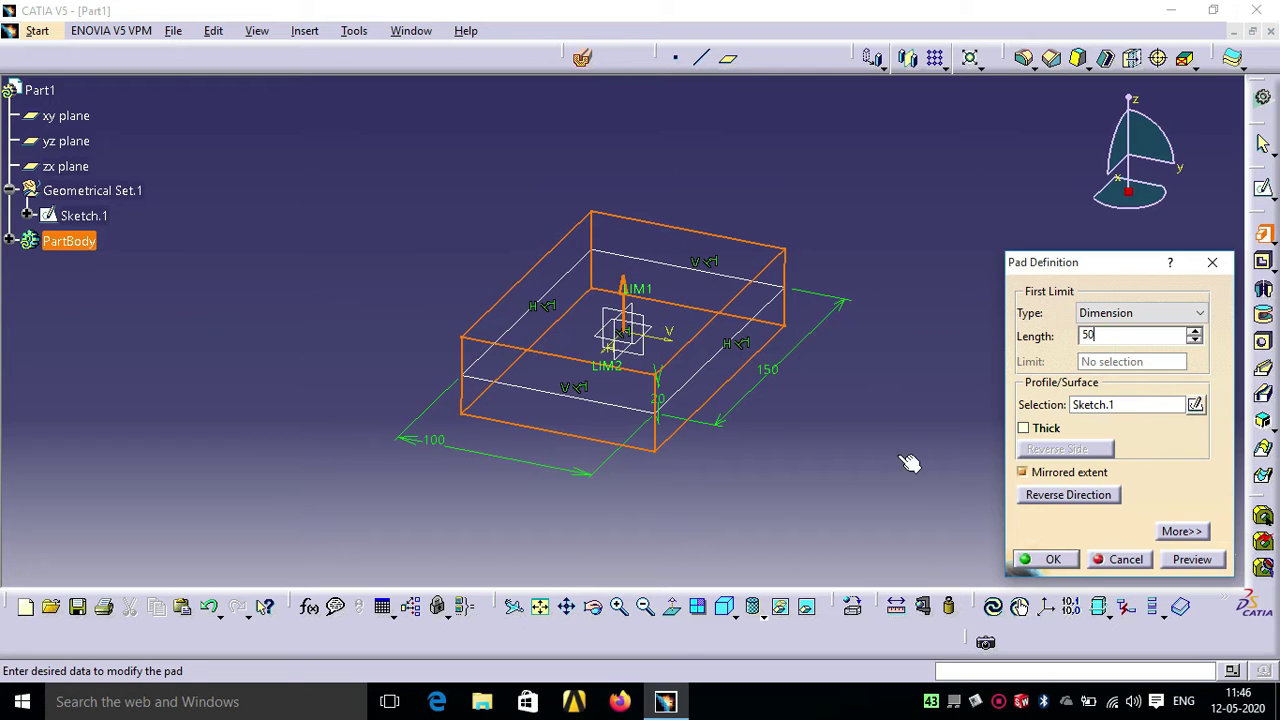
{"action": "left_click", "coordinate": [1190, 559]}
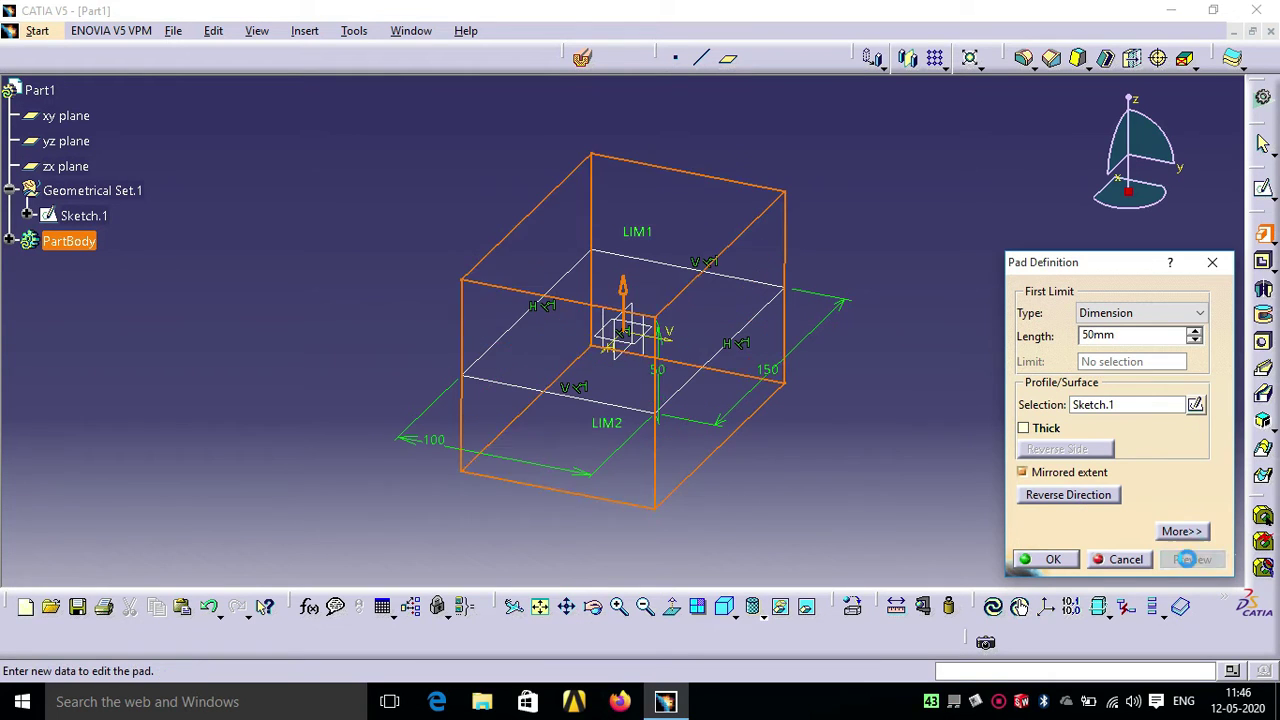
{"action": "left_click", "coordinate": [1045, 560]}
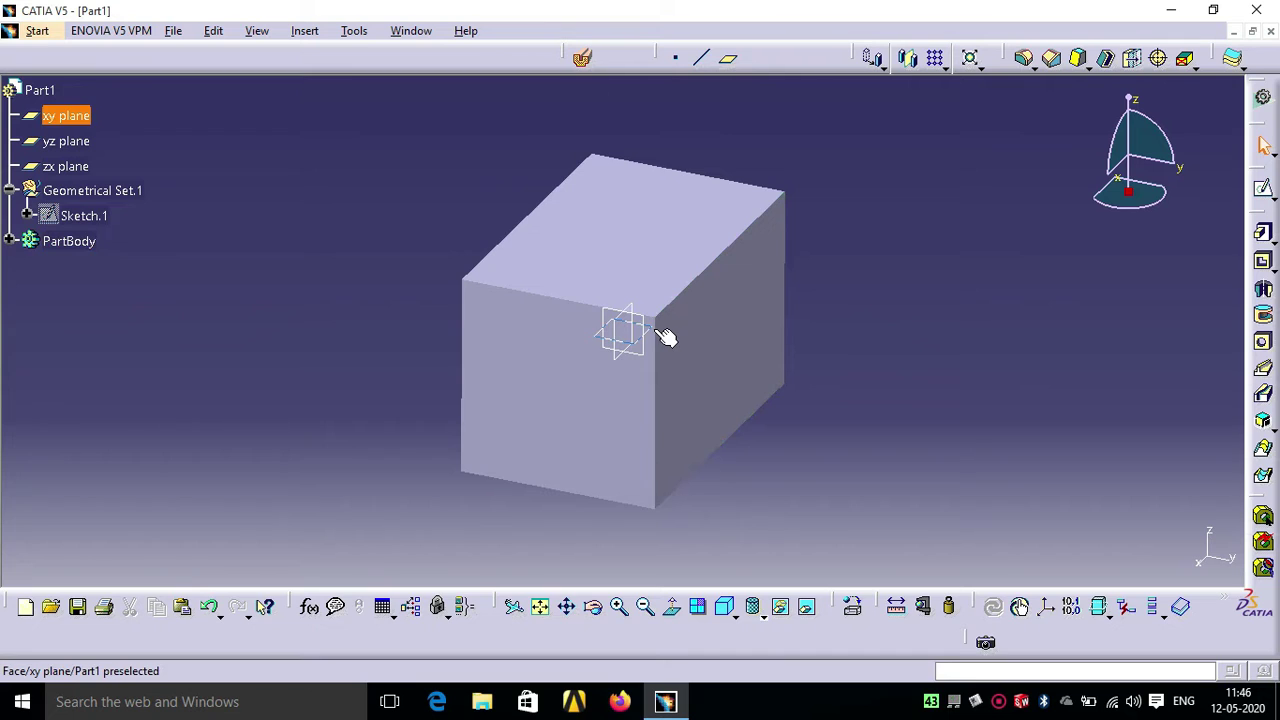
Create a reference plane offset 30 mm from the xy plane.
{"action": "left_click", "coordinate": [728, 62]}
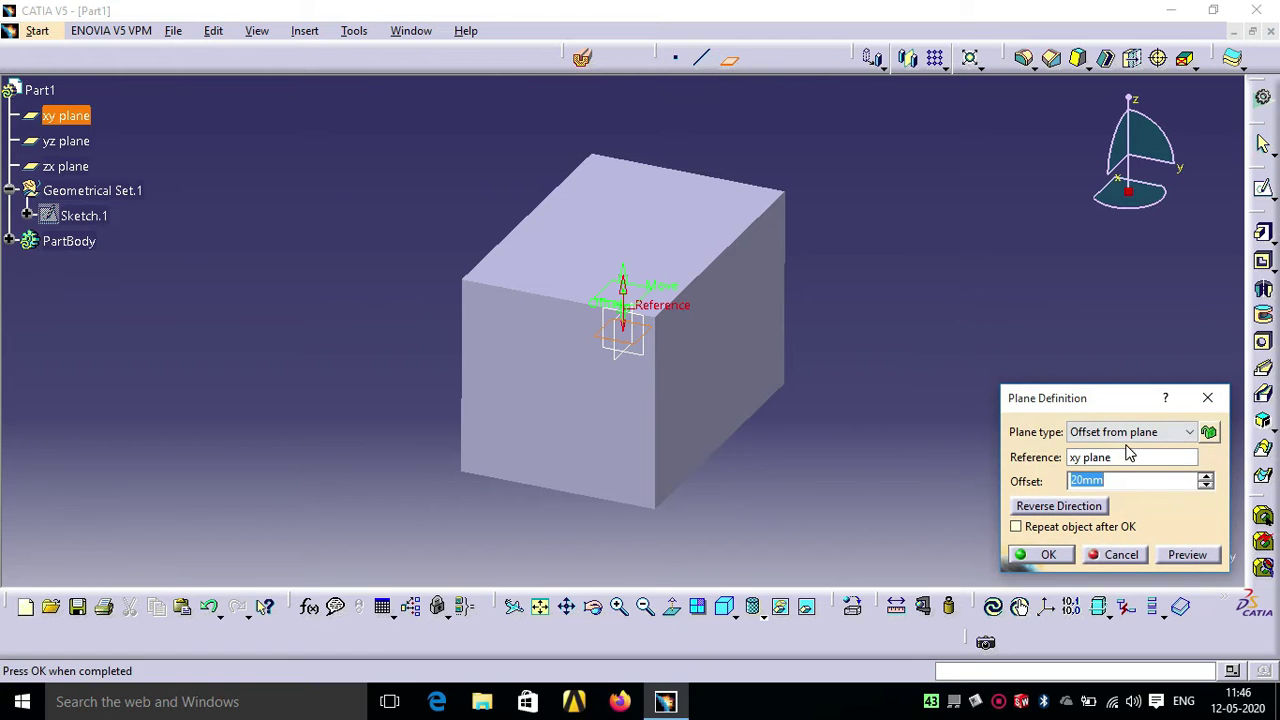
{"action": "left_click", "coordinate": [1037, 533]}
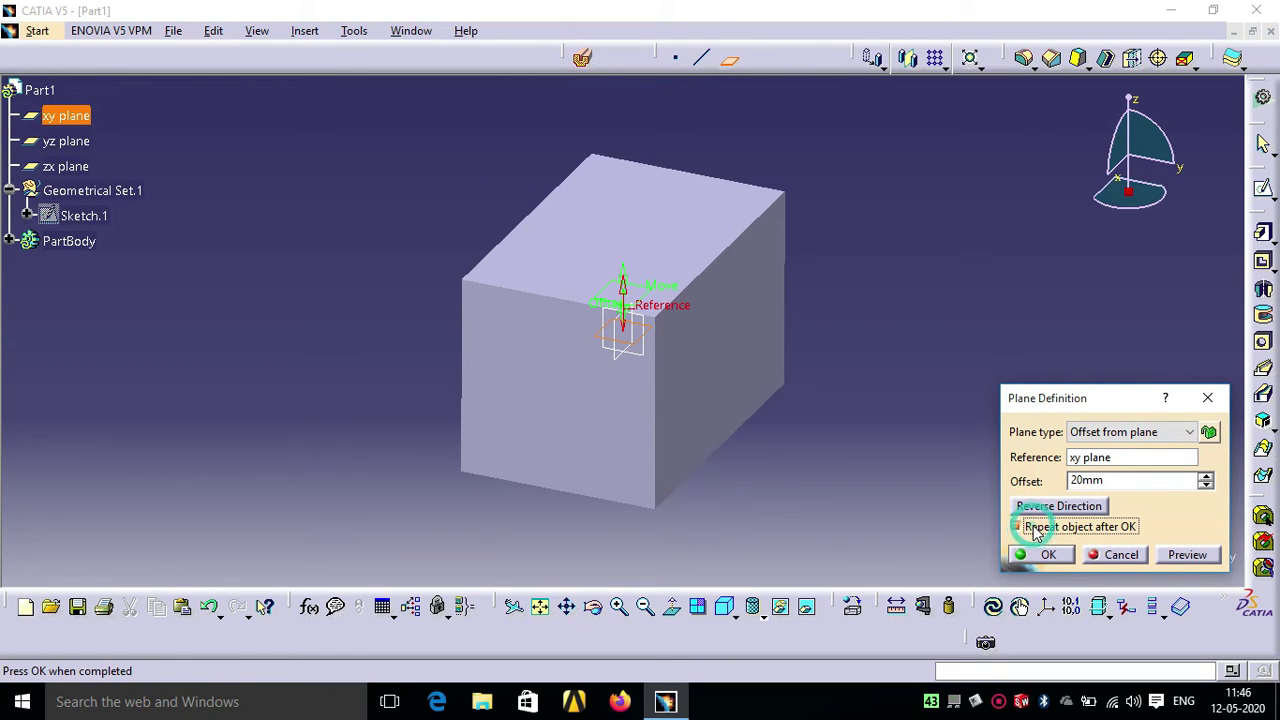
{"action": "left_click", "coordinate": [1034, 526]}
{"action": "left_click", "coordinate": [1178, 480]}
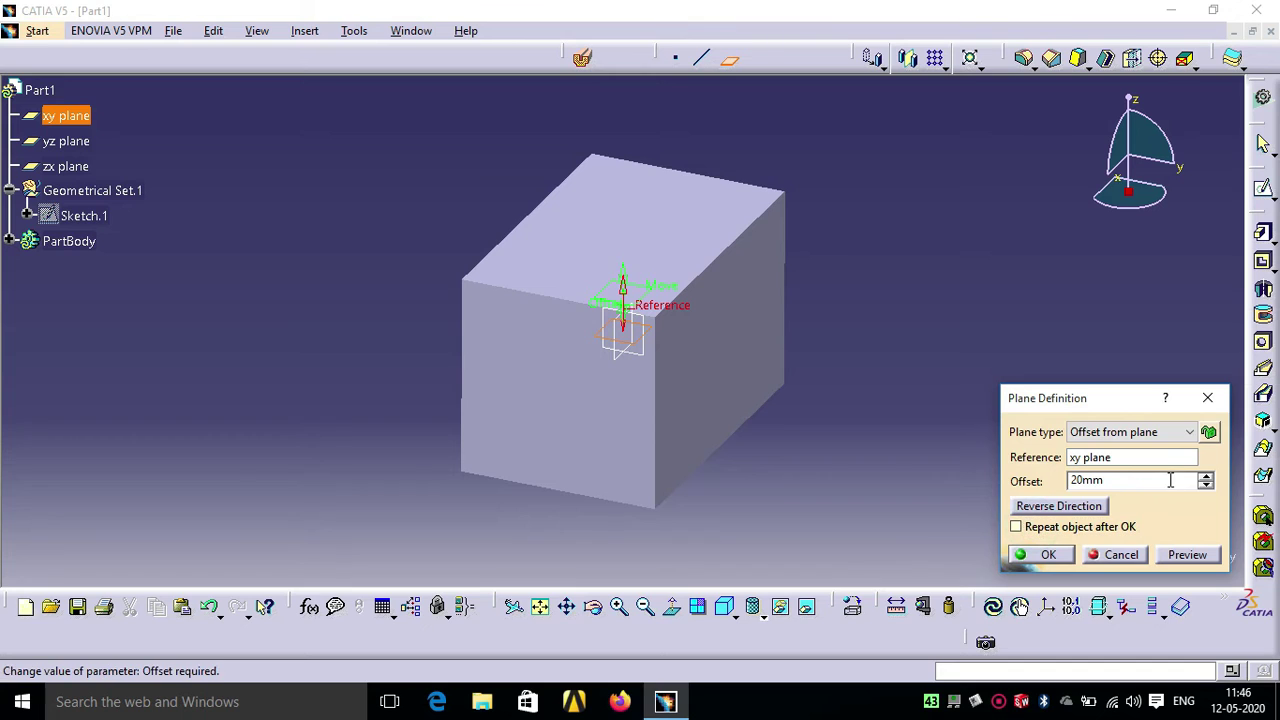
{"action": "left_click", "coordinate": [1206, 477]}
{"action": "left_click", "coordinate": [1206, 477]}
{"action": "left_click_drag", "start_coordinate": [1138, 480], "coordinate": [887, 494]}
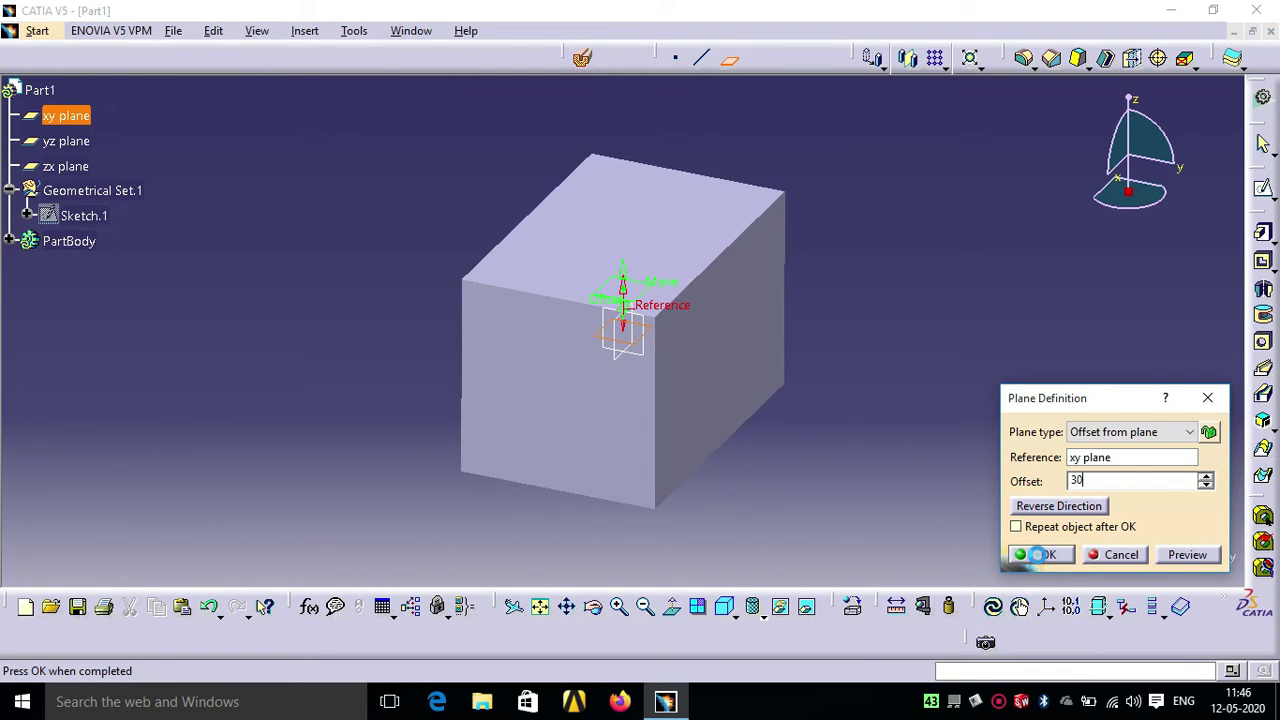
{"action": "left_click", "coordinate": [1040, 556]}
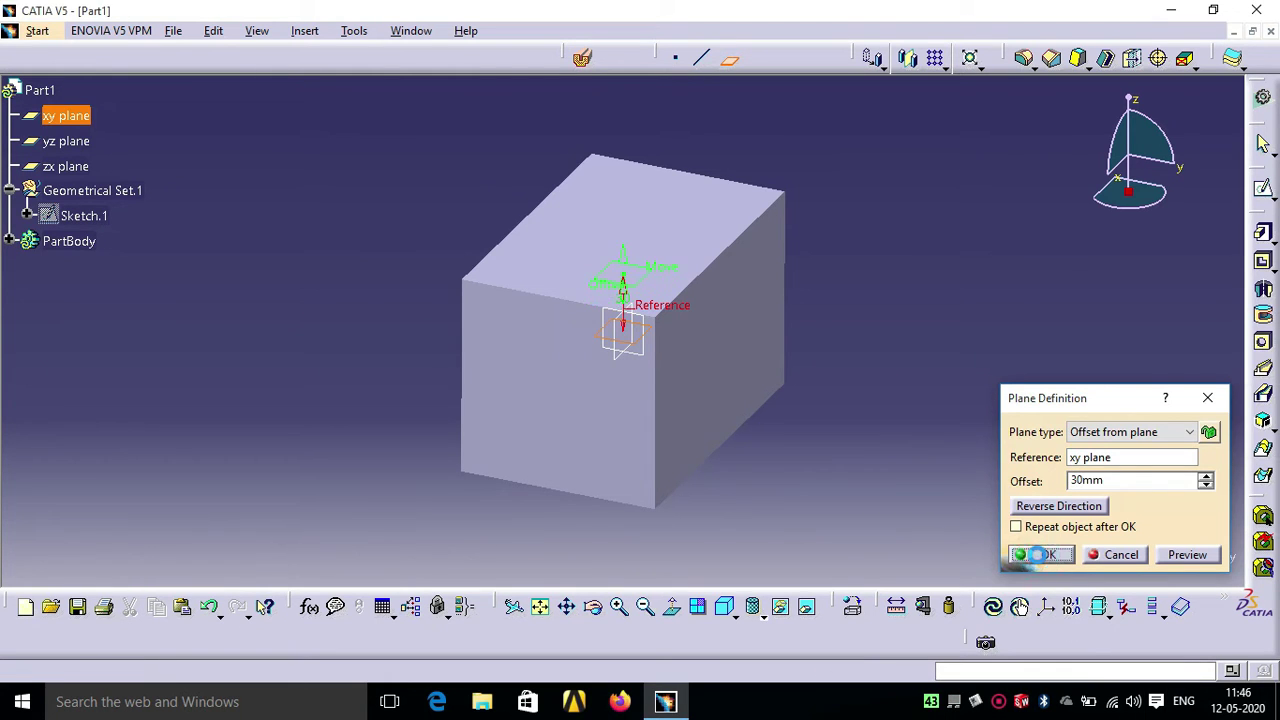
Create a second reference plane offset 30 mm from the xy plane in the reversed direction, below the xy plane.
{"action": "left_click", "coordinate": [730, 61]}
{"action": "left_click", "coordinate": [1060, 506]}
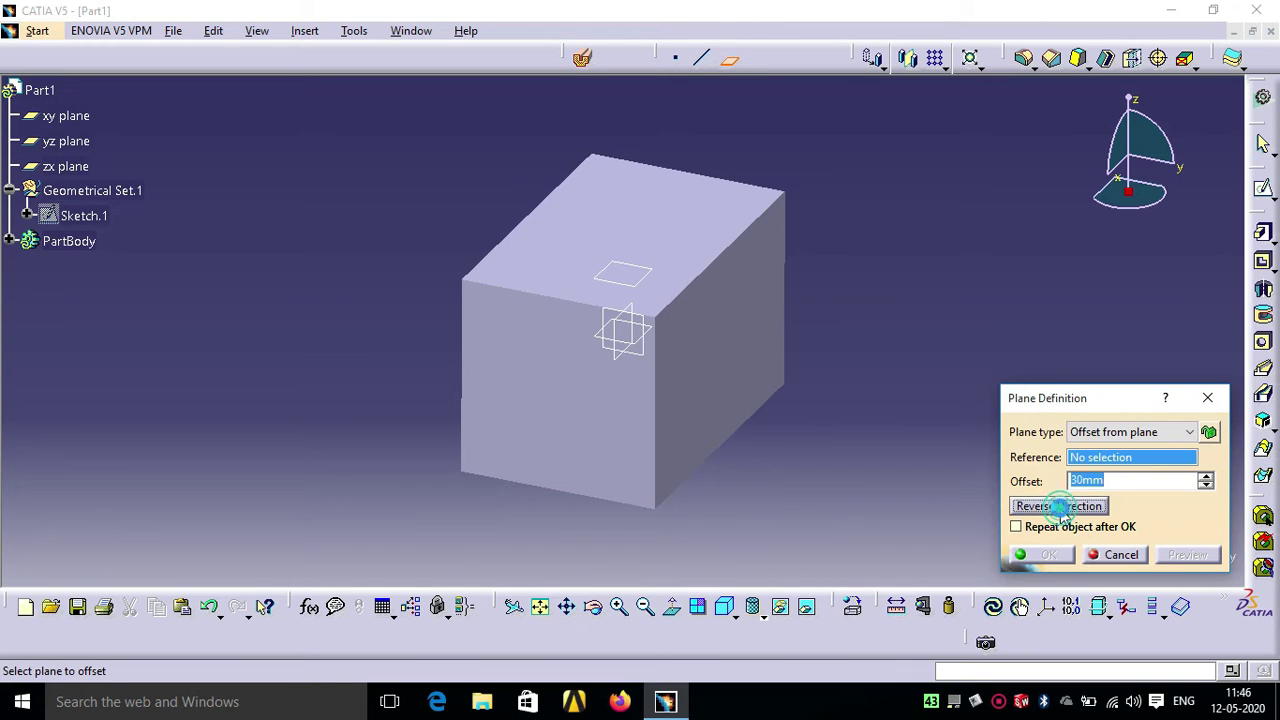
{"action": "left_click", "coordinate": [645, 331]}
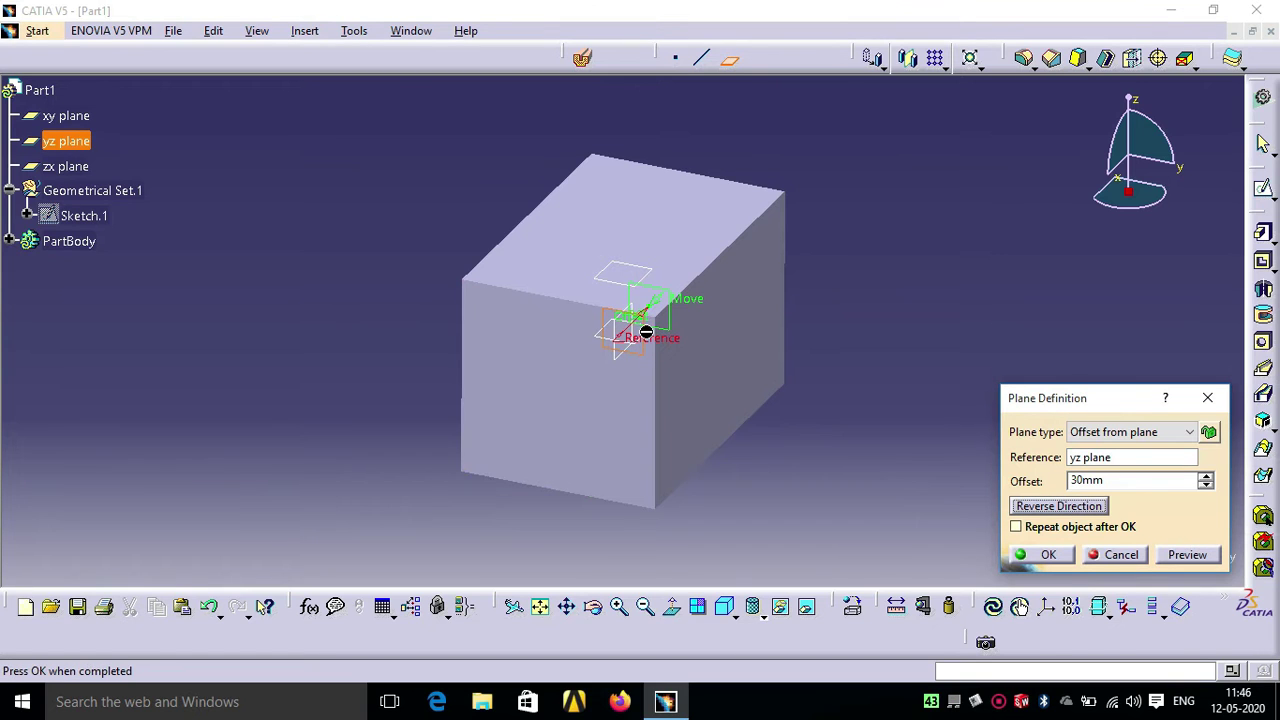
{"action": "left_click", "coordinate": [1080, 457]}
{"action": "right_click", "coordinate": [1080, 457]}
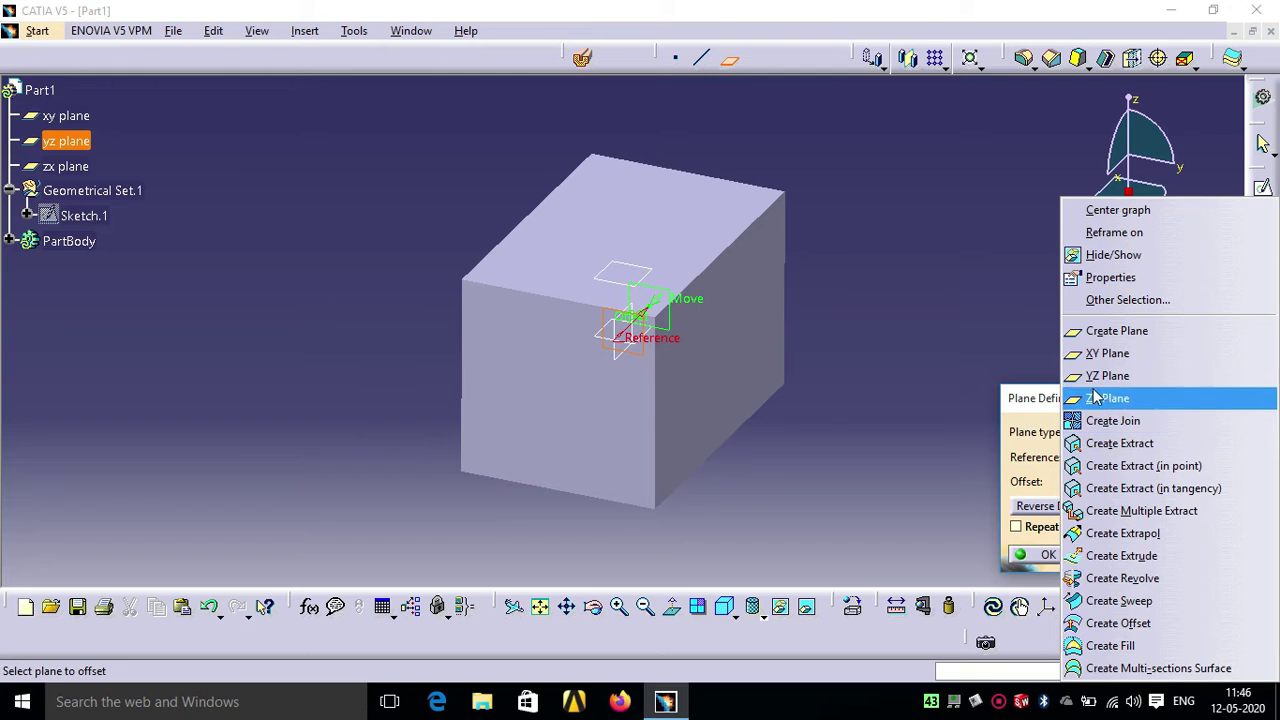
{"action": "left_click", "coordinate": [1085, 355]}
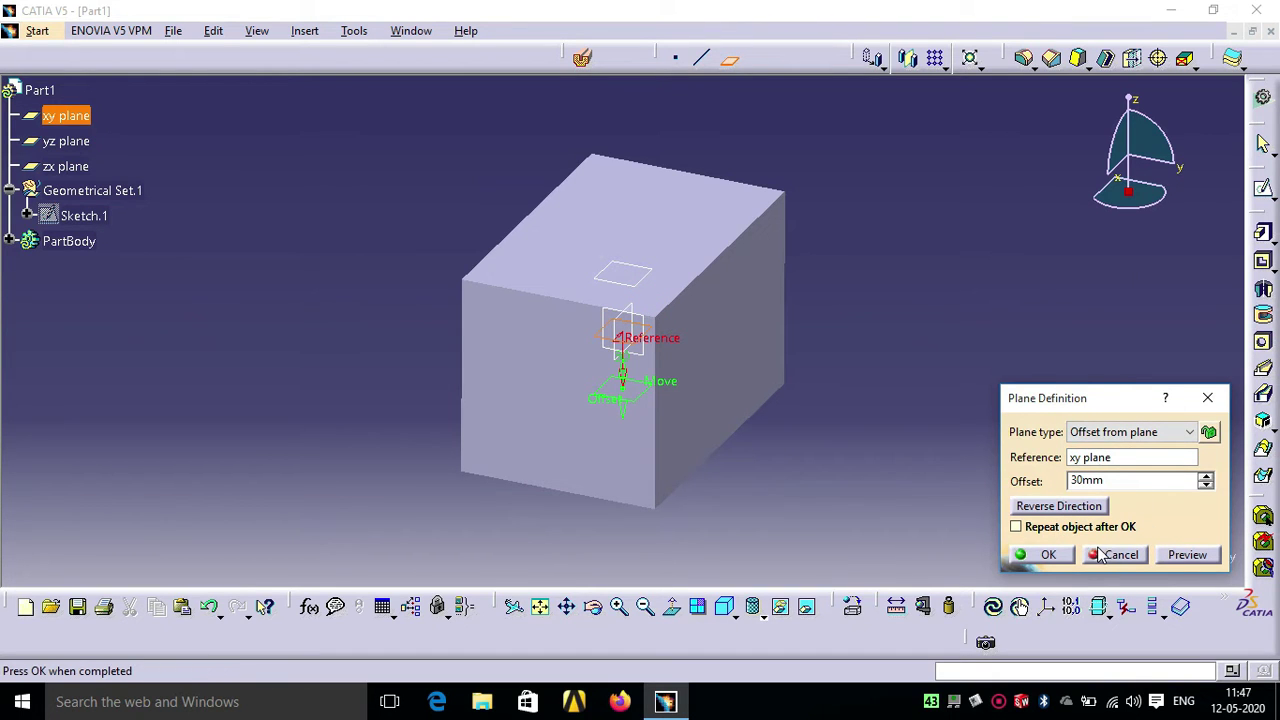
{"action": "left_click", "coordinate": [1067, 556]}
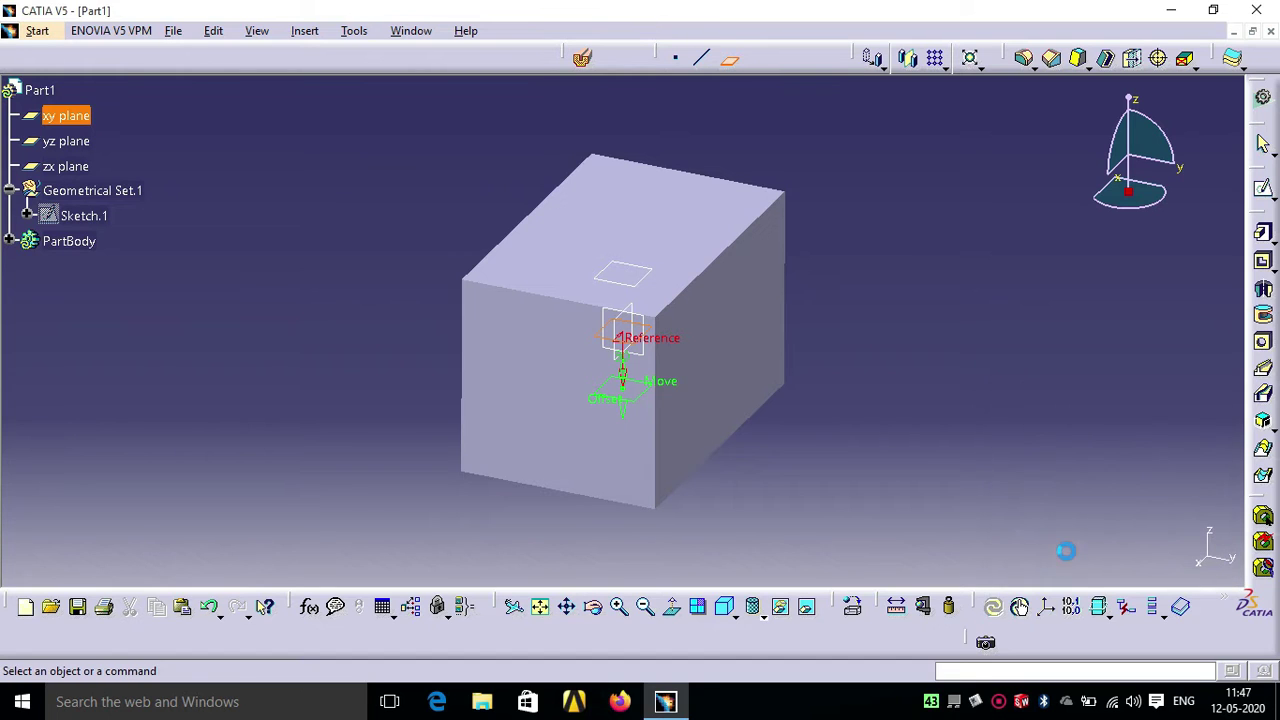
Sketch an origin-centred circle on the upper offset plane, keeping it inside the block's outline, and exit the sketch.
{"action": "left_click", "coordinate": [620, 608]}
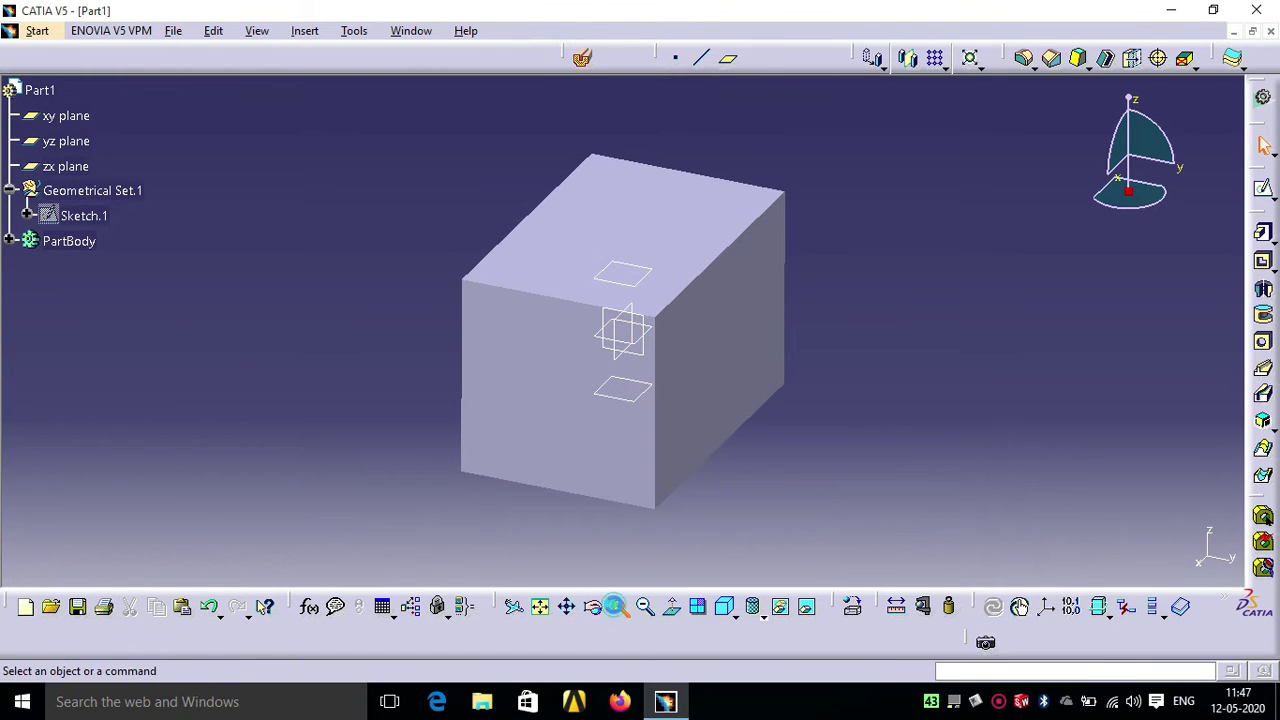
{"action": "left_click", "coordinate": [620, 608]}
{"action": "left_click", "coordinate": [618, 608]}
{"action": "left_click", "coordinate": [618, 608]}
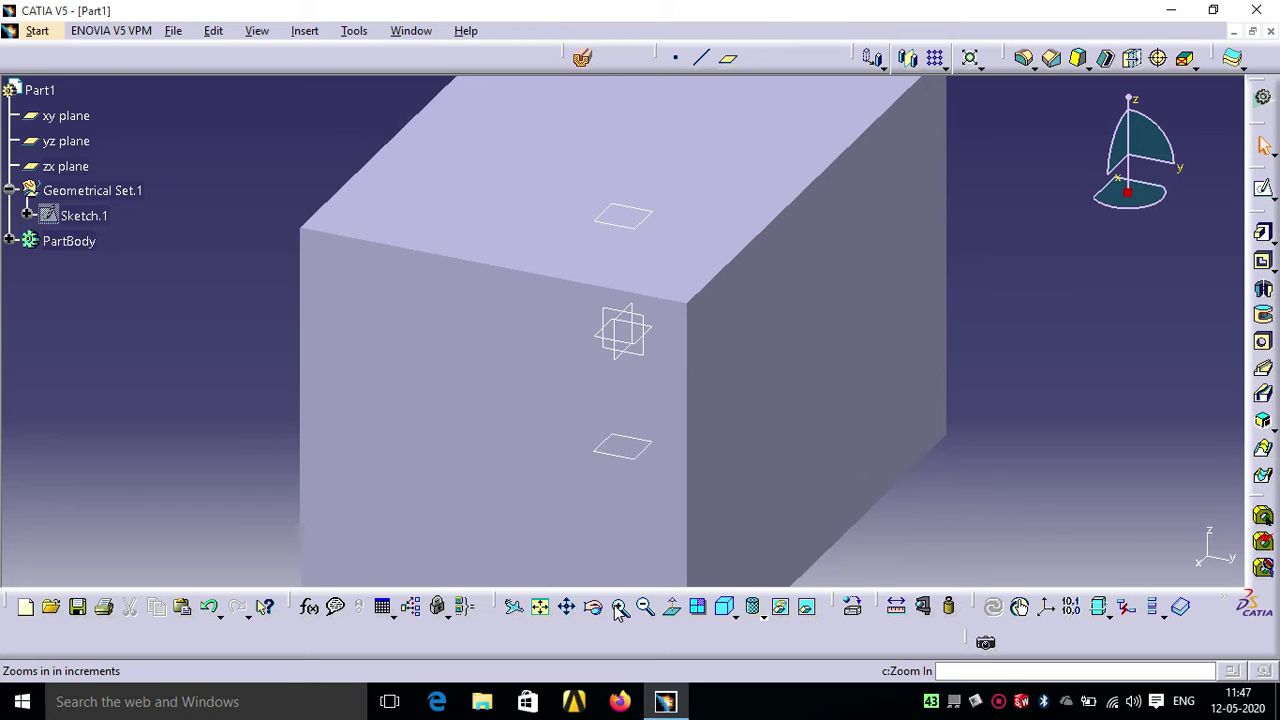
{"action": "left_click", "coordinate": [631, 226]}
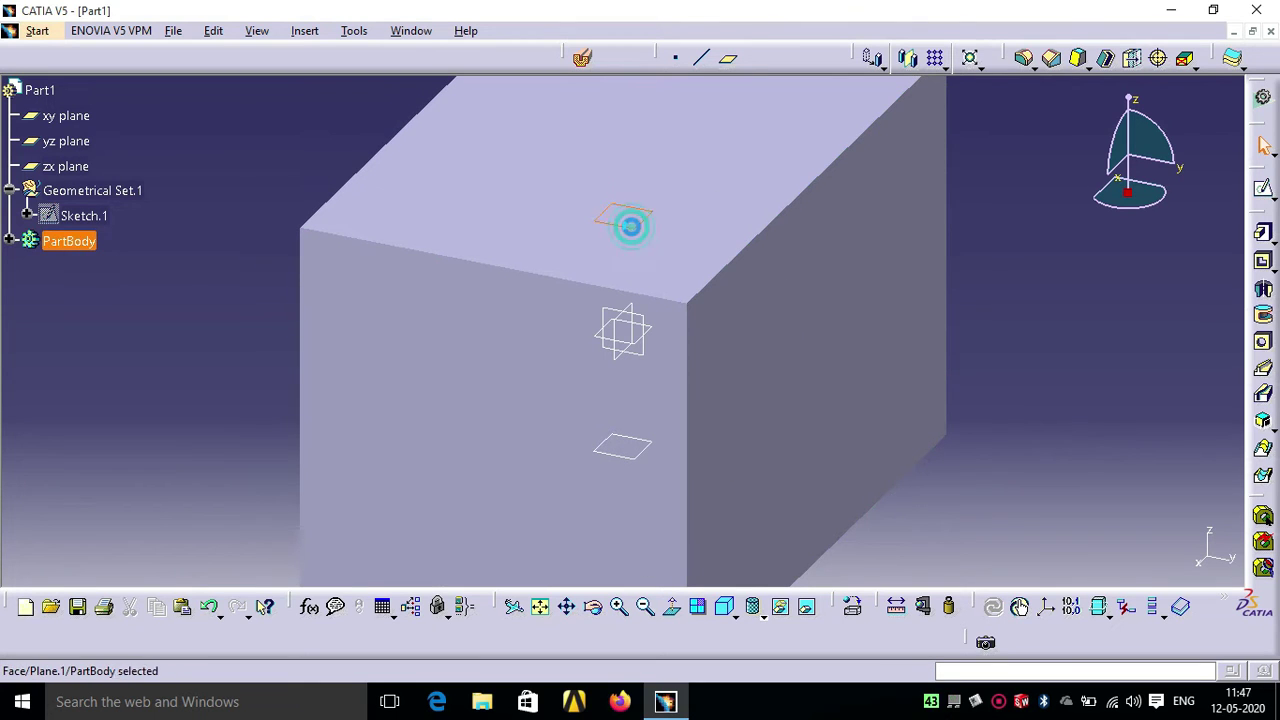
{"action": "left_click", "coordinate": [1263, 188]}
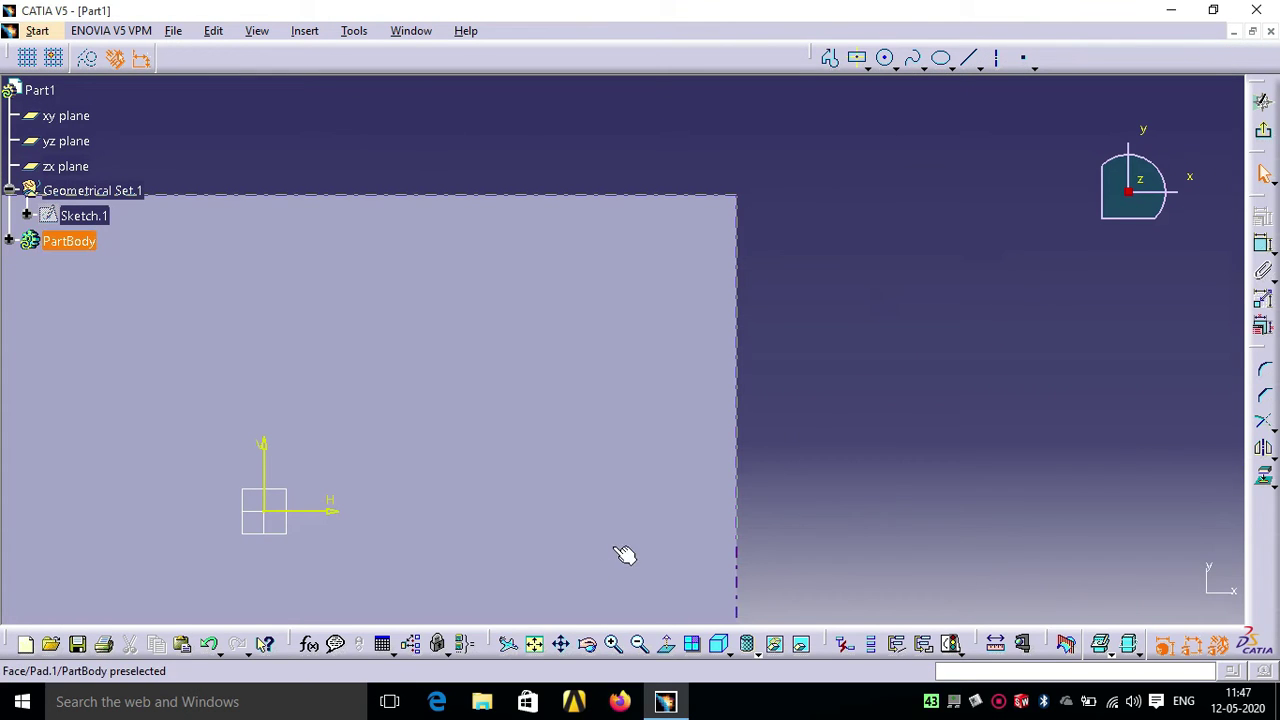
{"action": "left_click", "coordinate": [535, 645]}
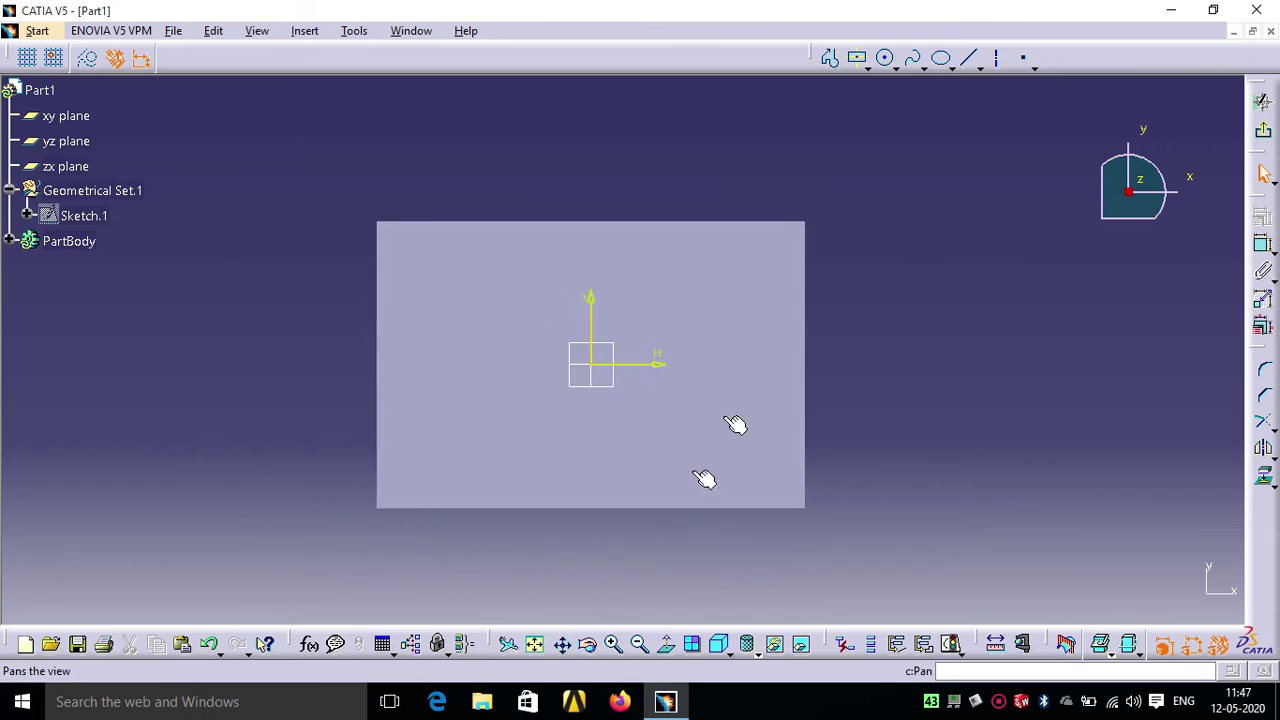
{"action": "left_click", "coordinate": [887, 59]}
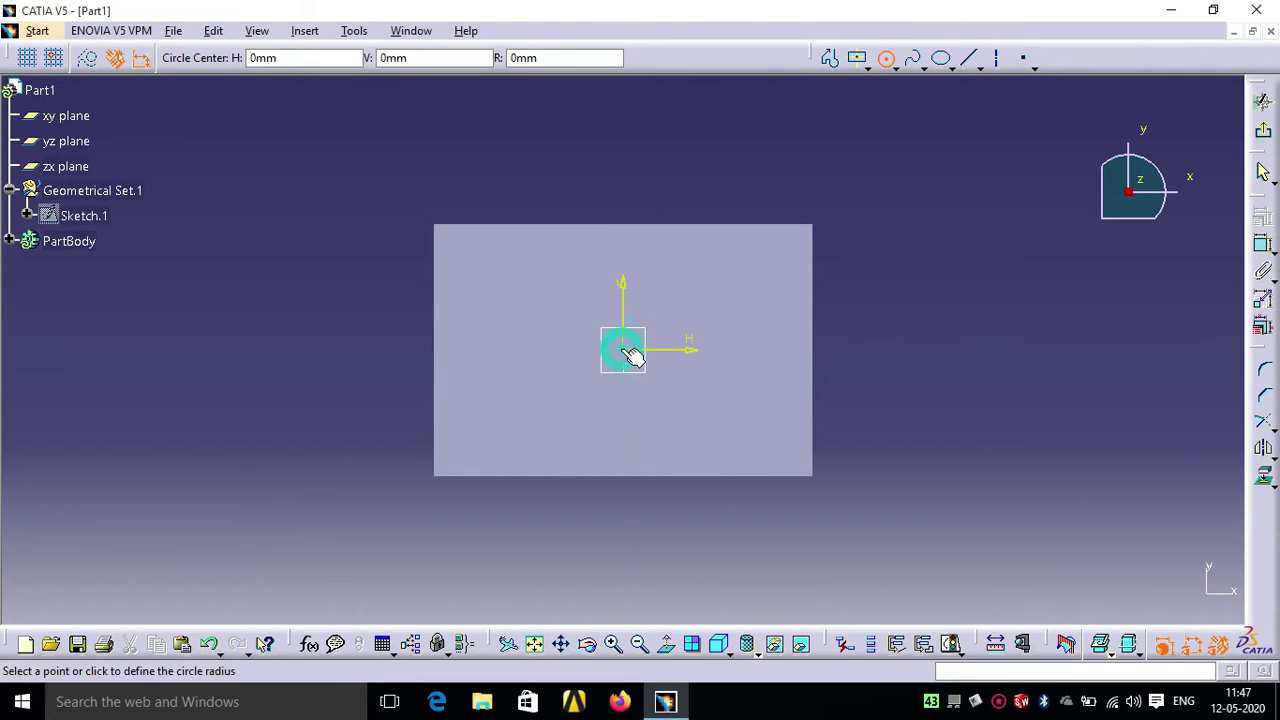
{"action": "left_click", "coordinate": [699, 354]}
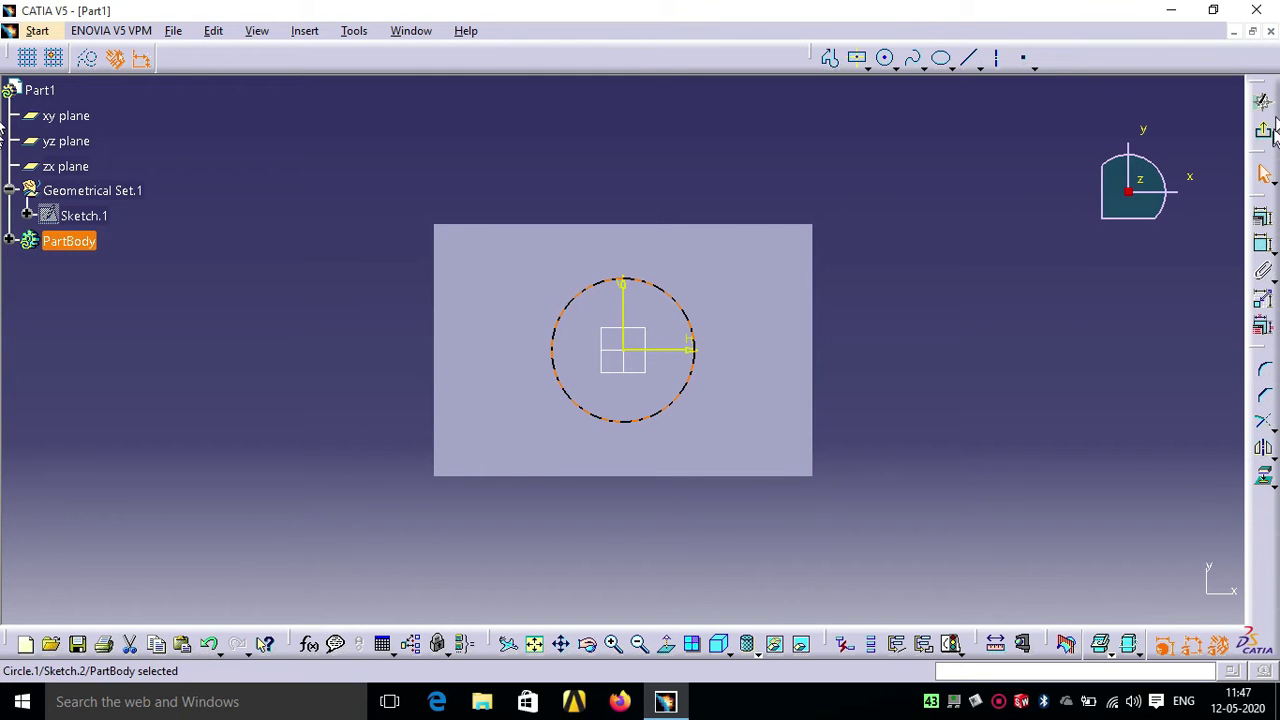
{"action": "left_click", "coordinate": [1266, 125]}
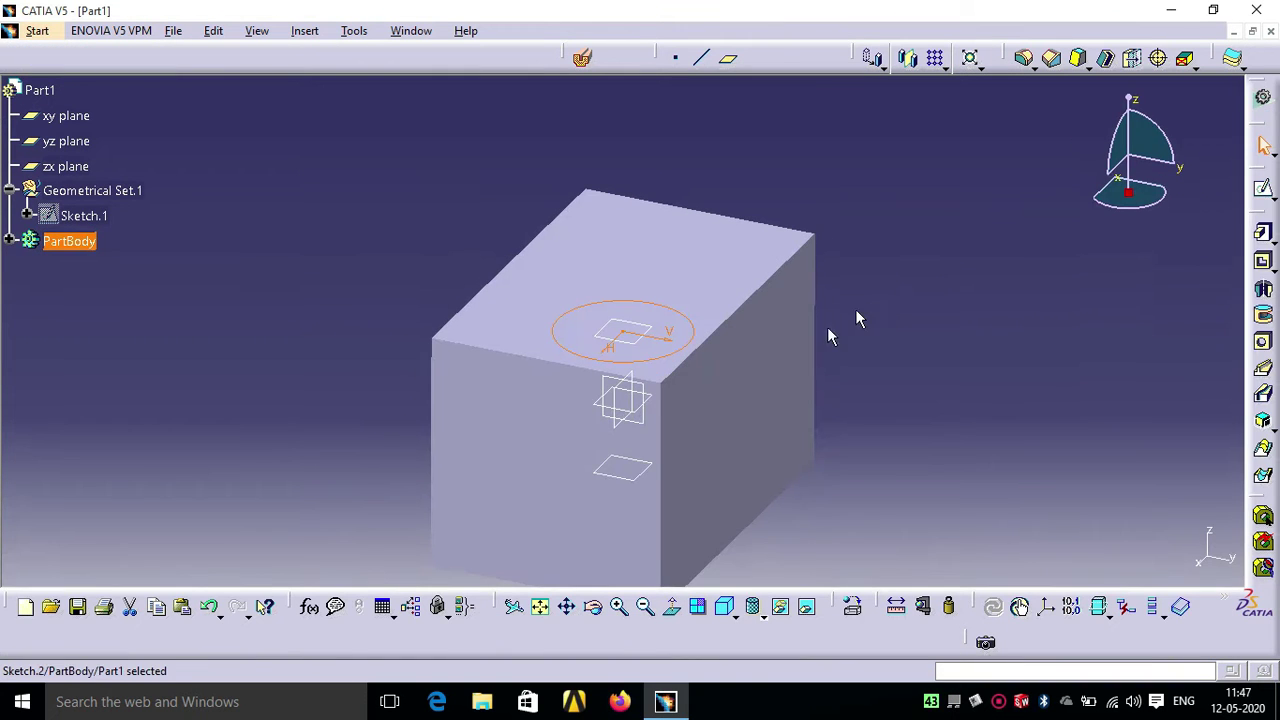
Sketch a smaller circle centred on the origin on the xy plane and exit the sketch.
{"action": "left_click", "coordinate": [652, 404]}
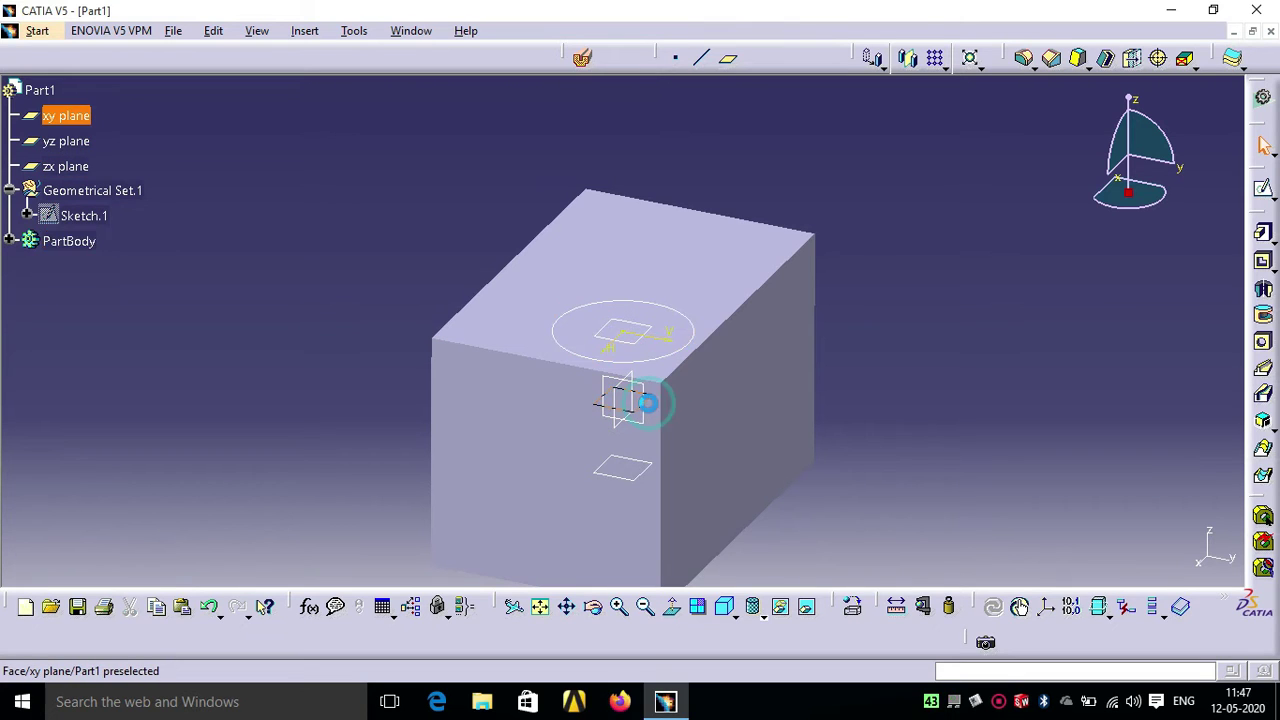
{"action": "left_click", "coordinate": [1263, 193]}
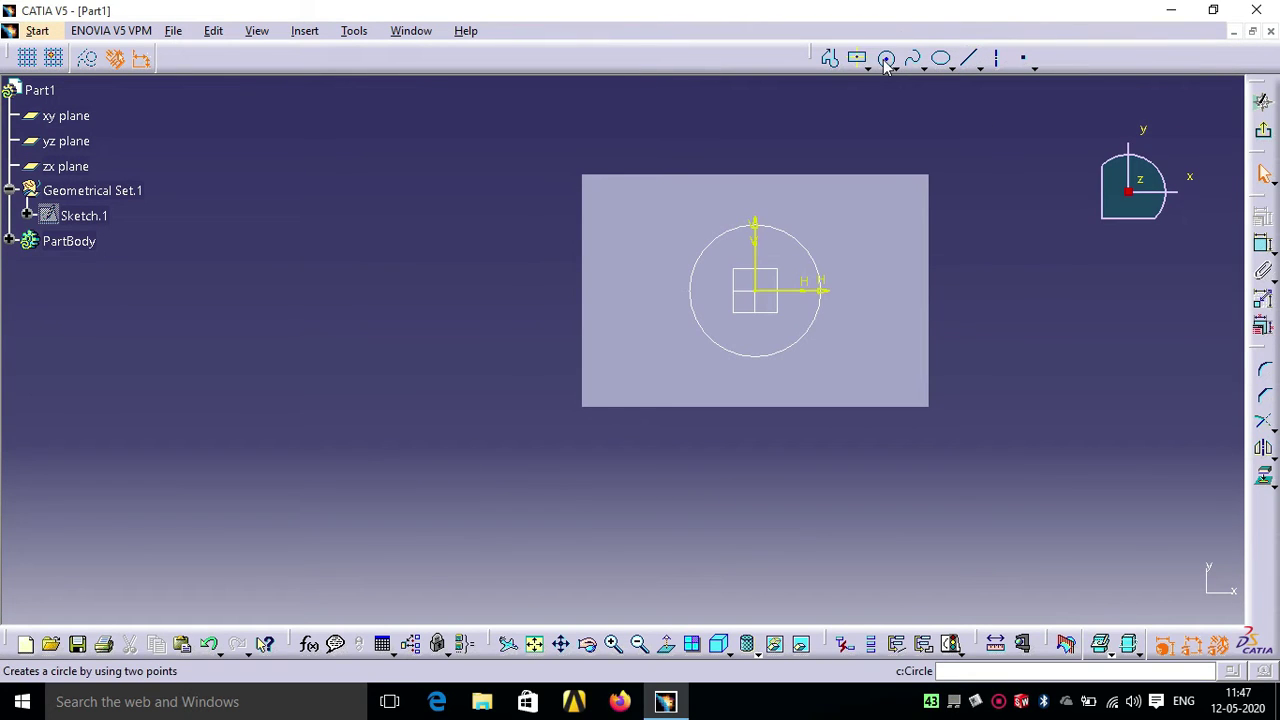
{"action": "left_click", "coordinate": [885, 60]}
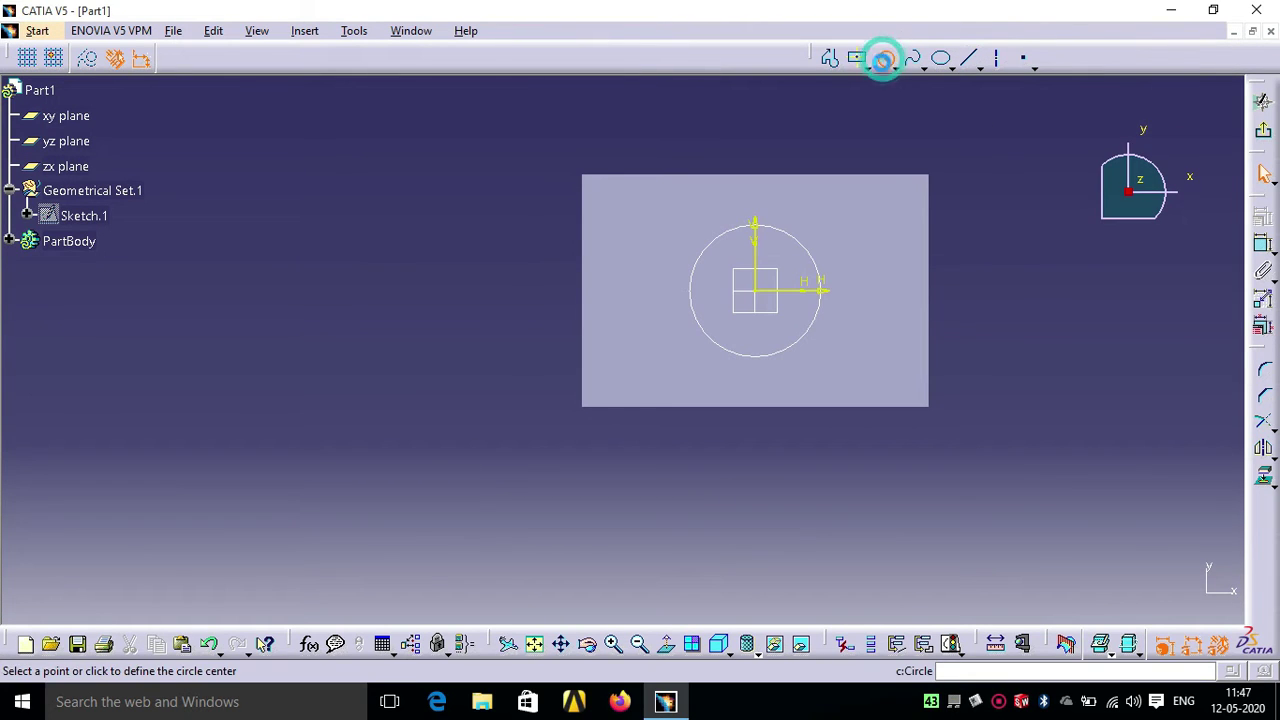
{"action": "left_click", "coordinate": [757, 291]}
{"action": "left_click", "coordinate": [782, 306]}
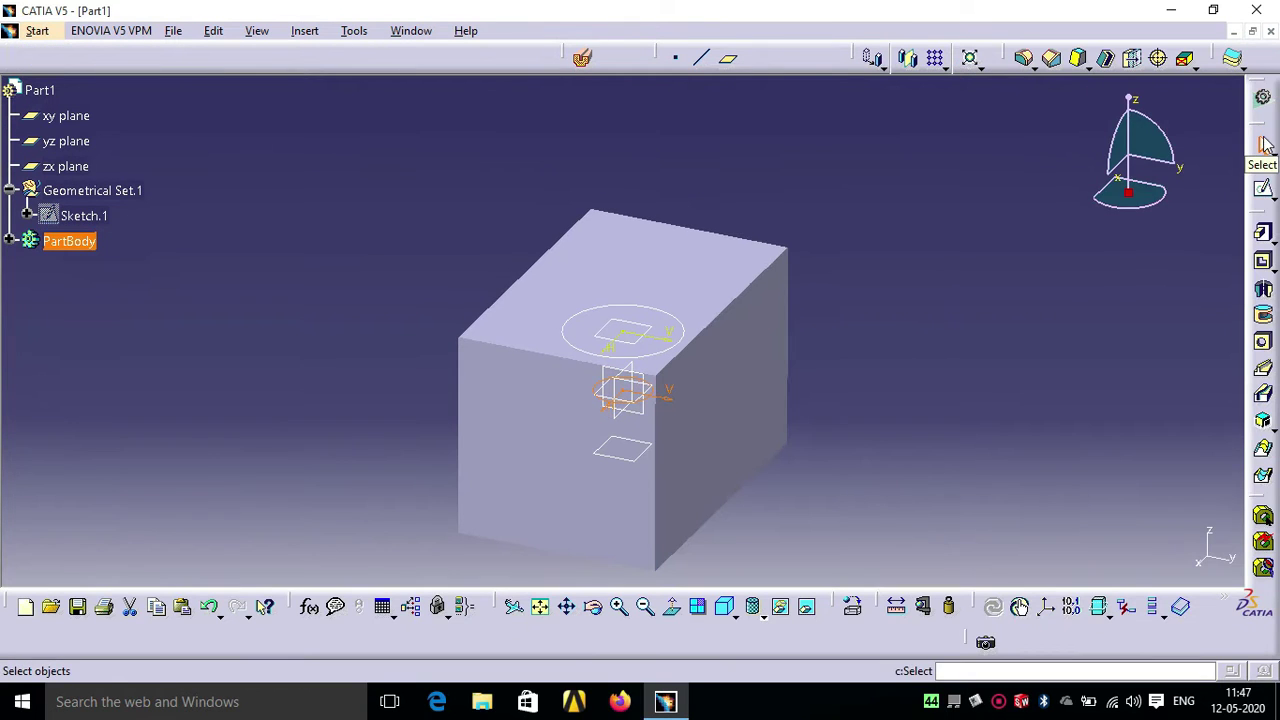
Sketch an origin-centred circle with a radius of about 36.5 mm on the lower offset plane and exit the sketch.
{"action": "left_click", "coordinate": [629, 457]}
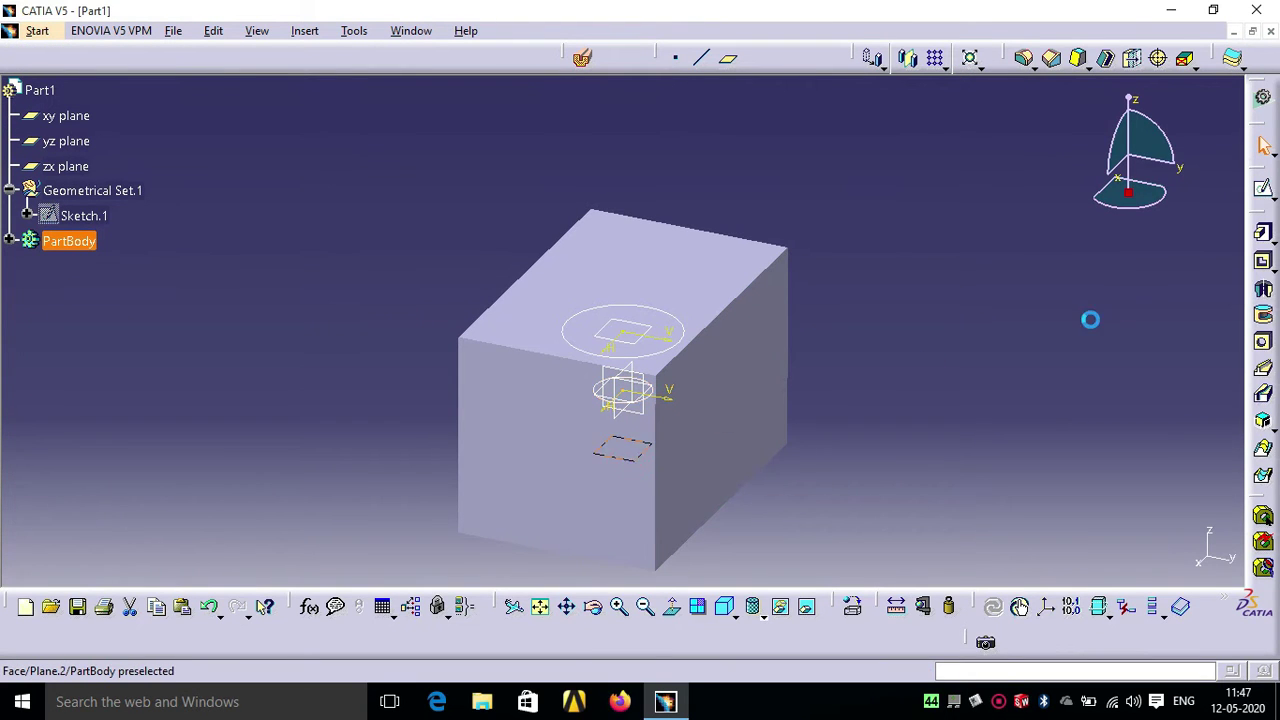
{"action": "left_click", "coordinate": [1264, 192]}
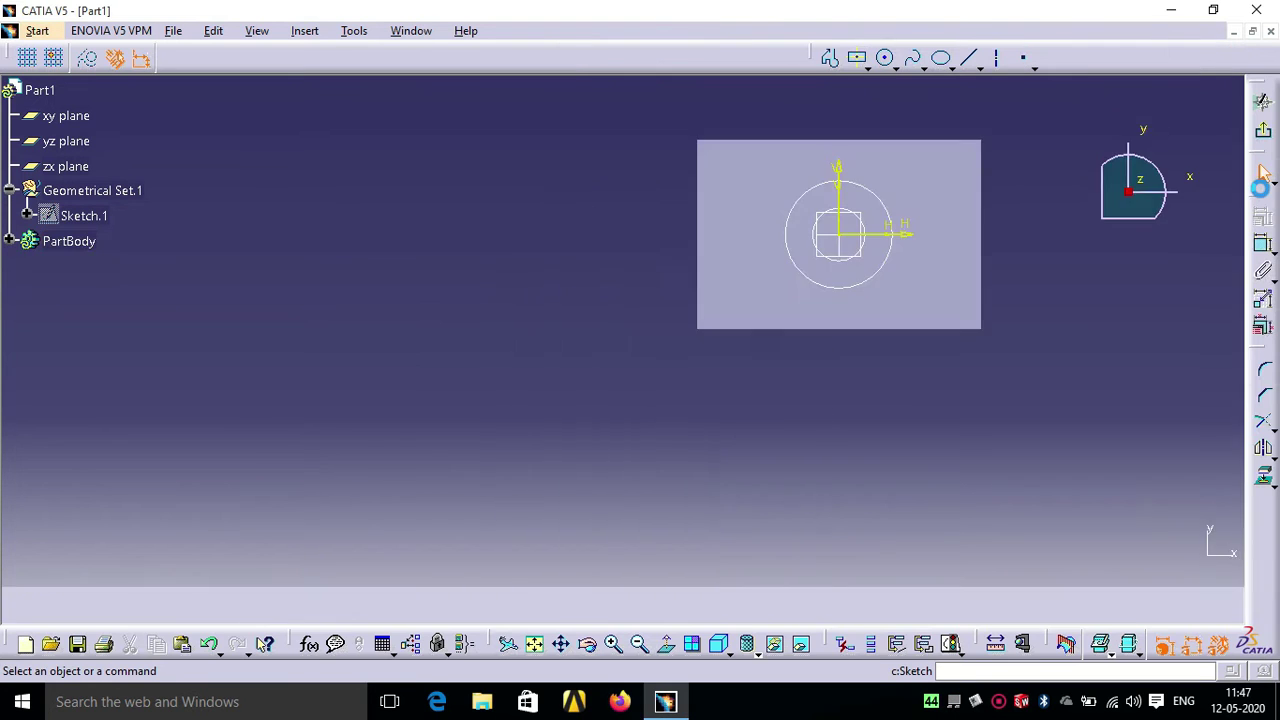
{"action": "left_click", "coordinate": [885, 58]}
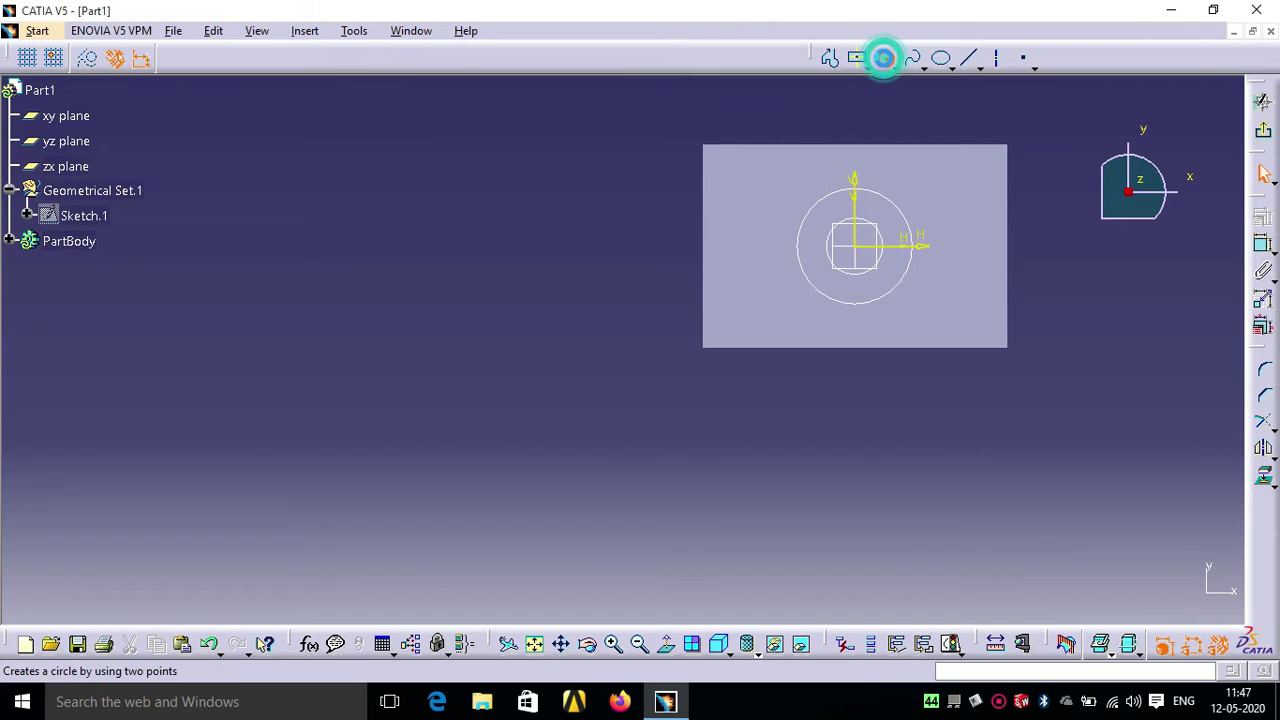
{"action": "left_click", "coordinate": [862, 256]}
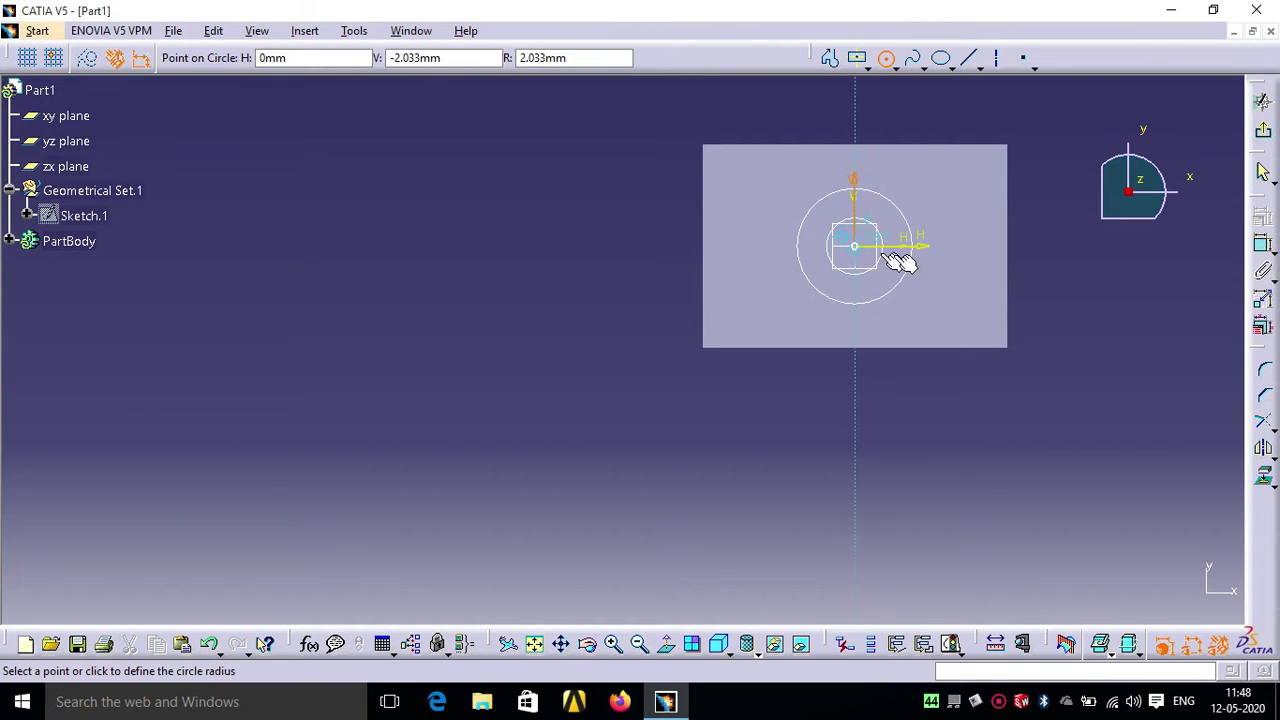
{"action": "left_click", "coordinate": [922, 264]}
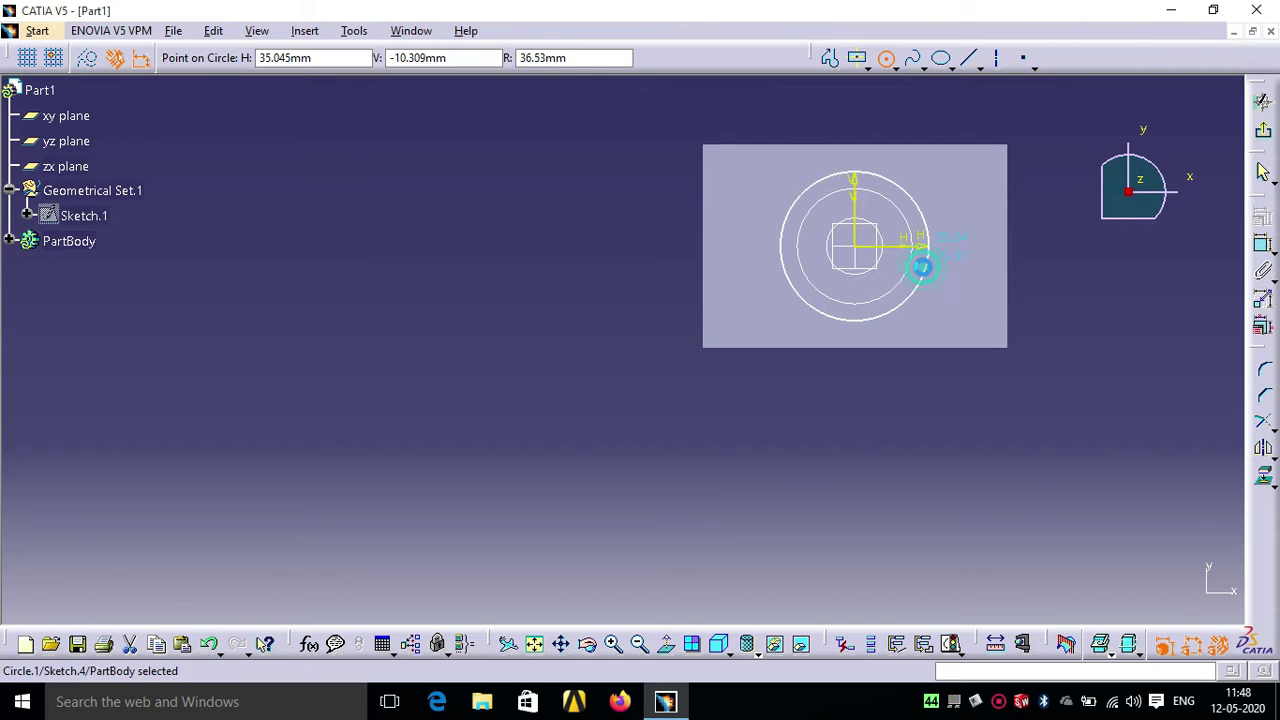
{"action": "left_click", "coordinate": [1263, 130]}
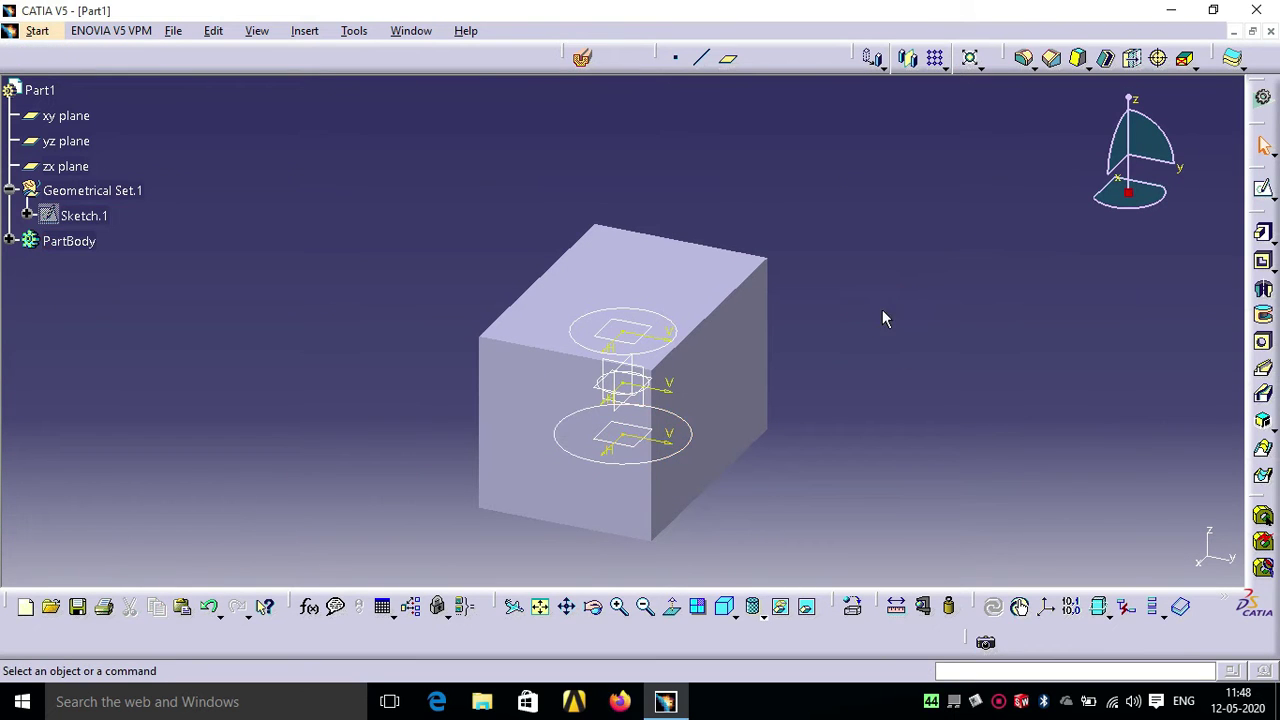
Cut a Removed Multi-Sections Solid from the block through the upper, middle and lower circle sketches, in that order.
{"action": "left_click", "coordinate": [1264, 478]}
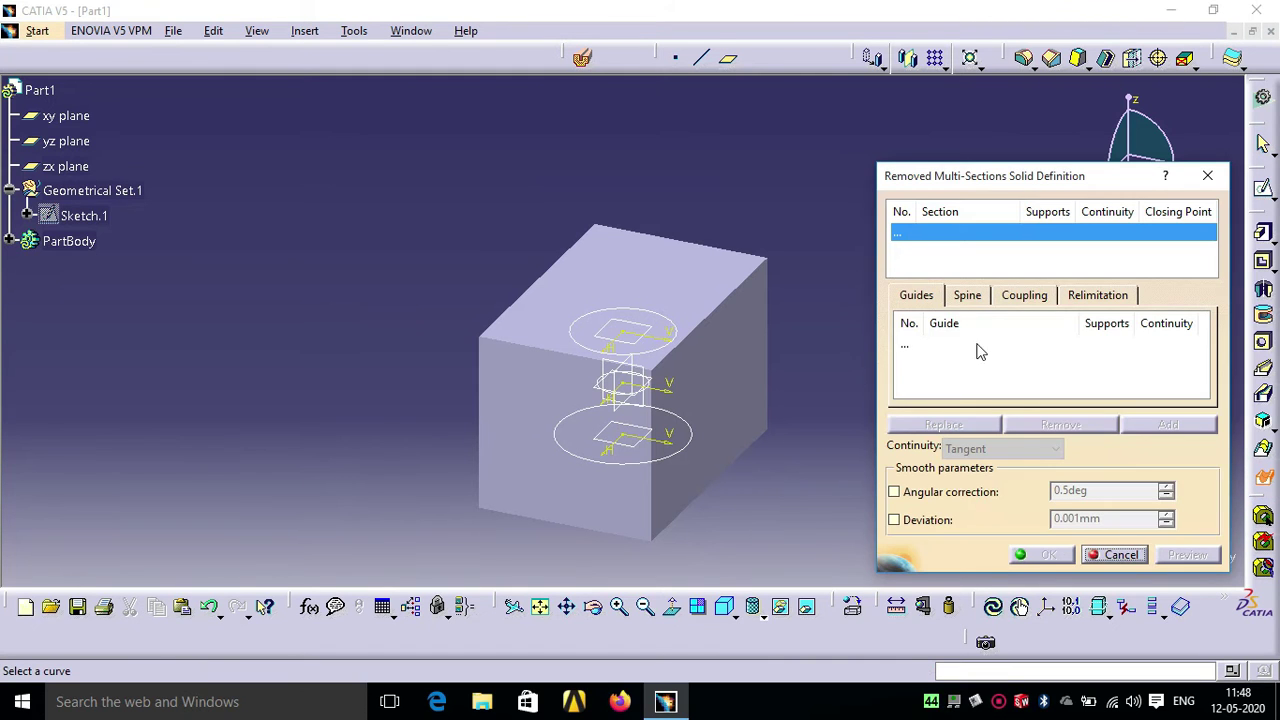
{"action": "left_click", "coordinate": [675, 331]}
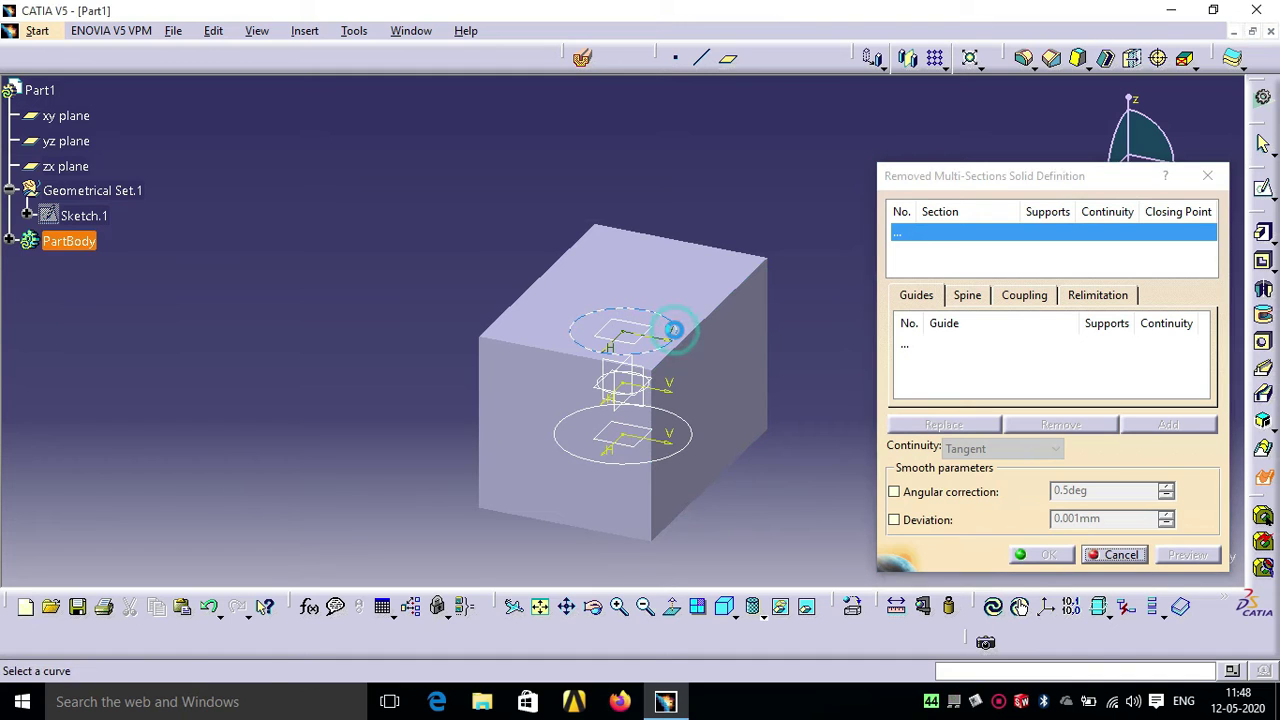
{"action": "left_click", "coordinate": [652, 395]}
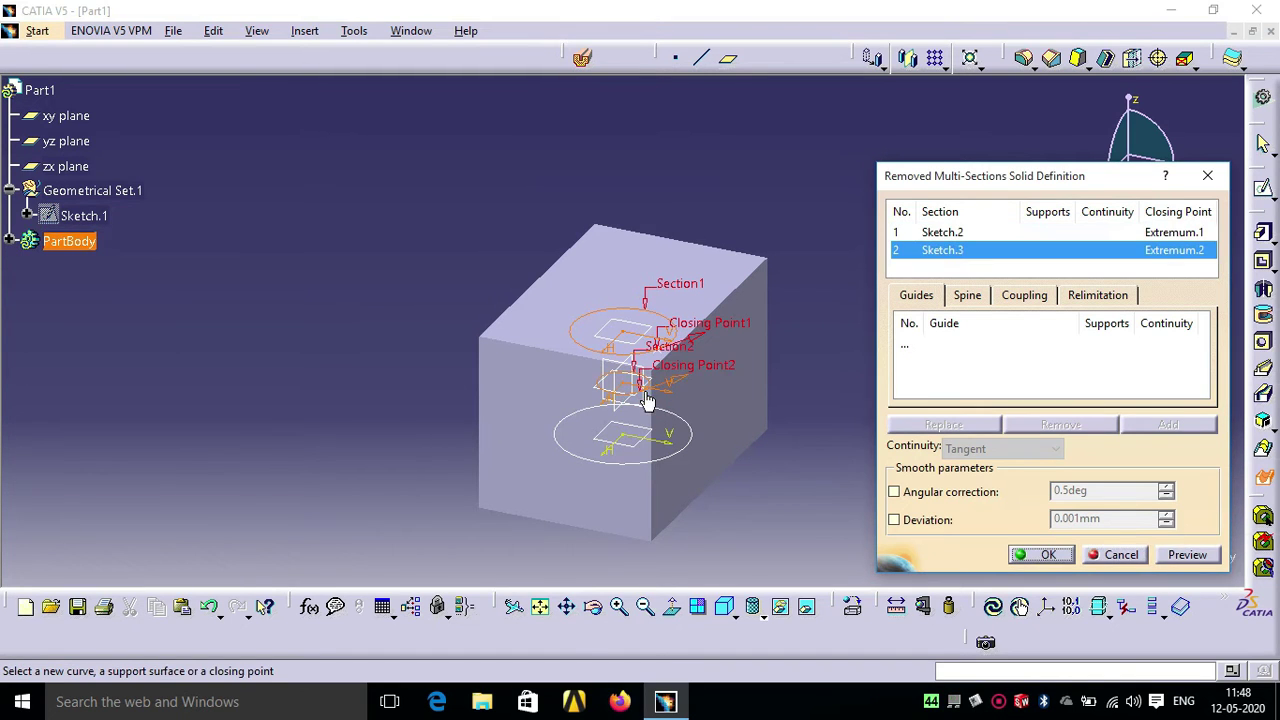
{"action": "left_click", "coordinate": [700, 442]}
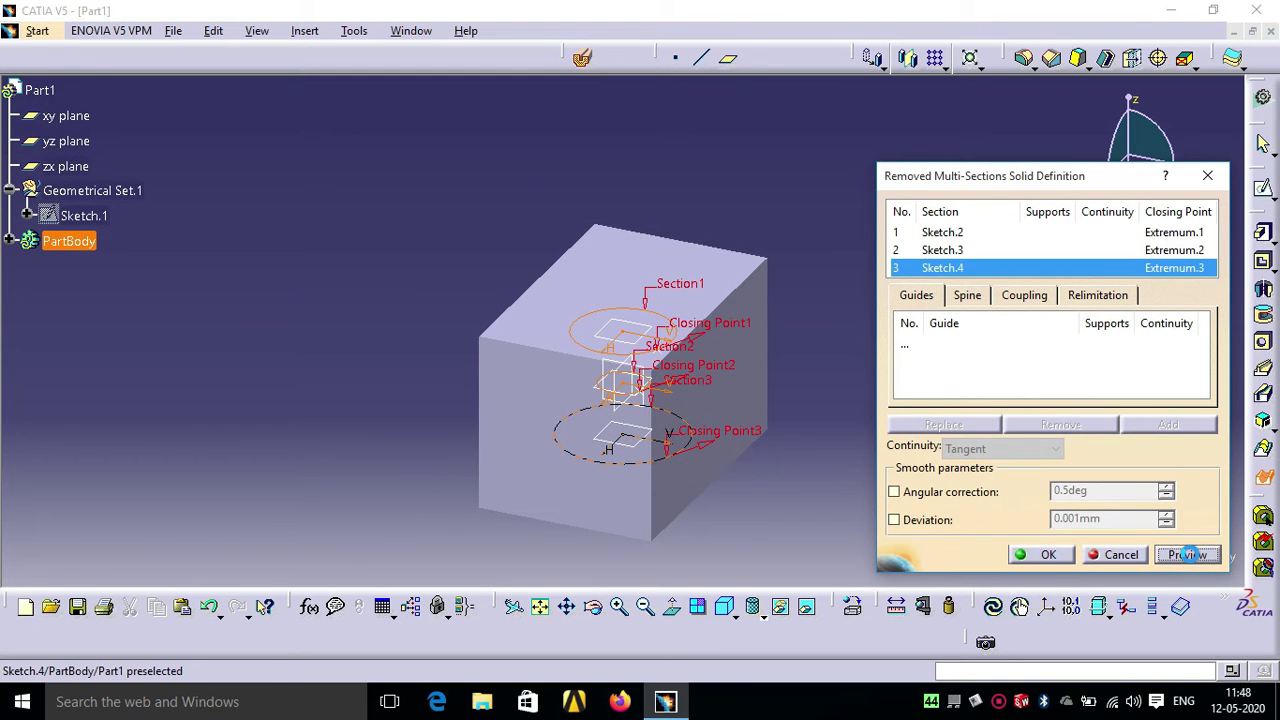
{"action": "left_click", "coordinate": [1023, 554]}
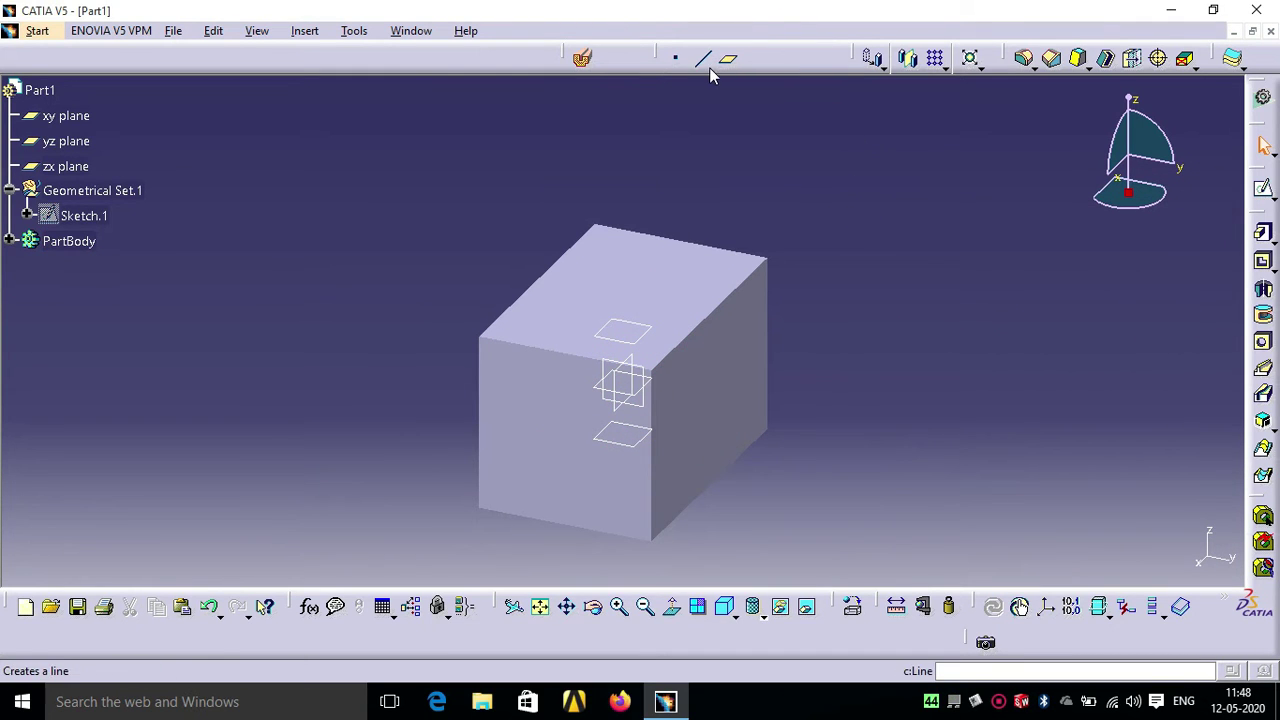
Inspect the internal cavity's profile with a dynamic section through the middle of the block, viewing it from several angles, and close the section.
{"action": "left_click", "coordinate": [583, 58]}
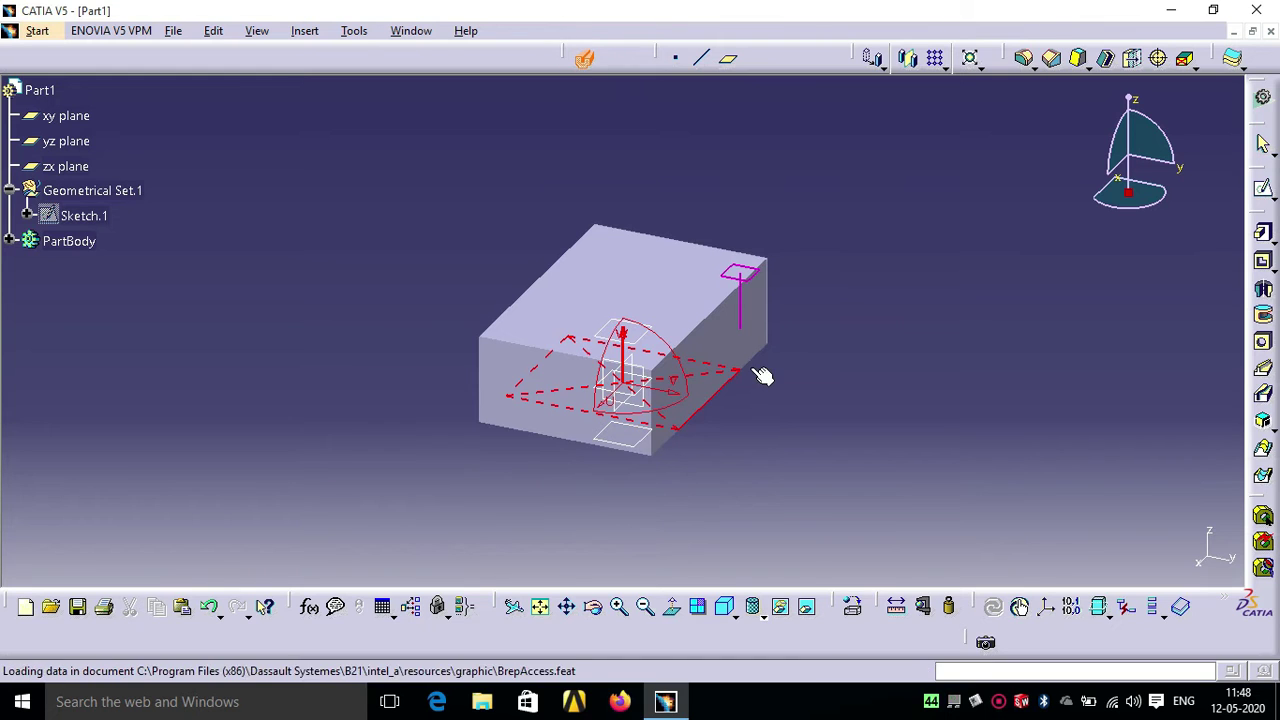
{"action": "left_click", "coordinate": [714, 360]}
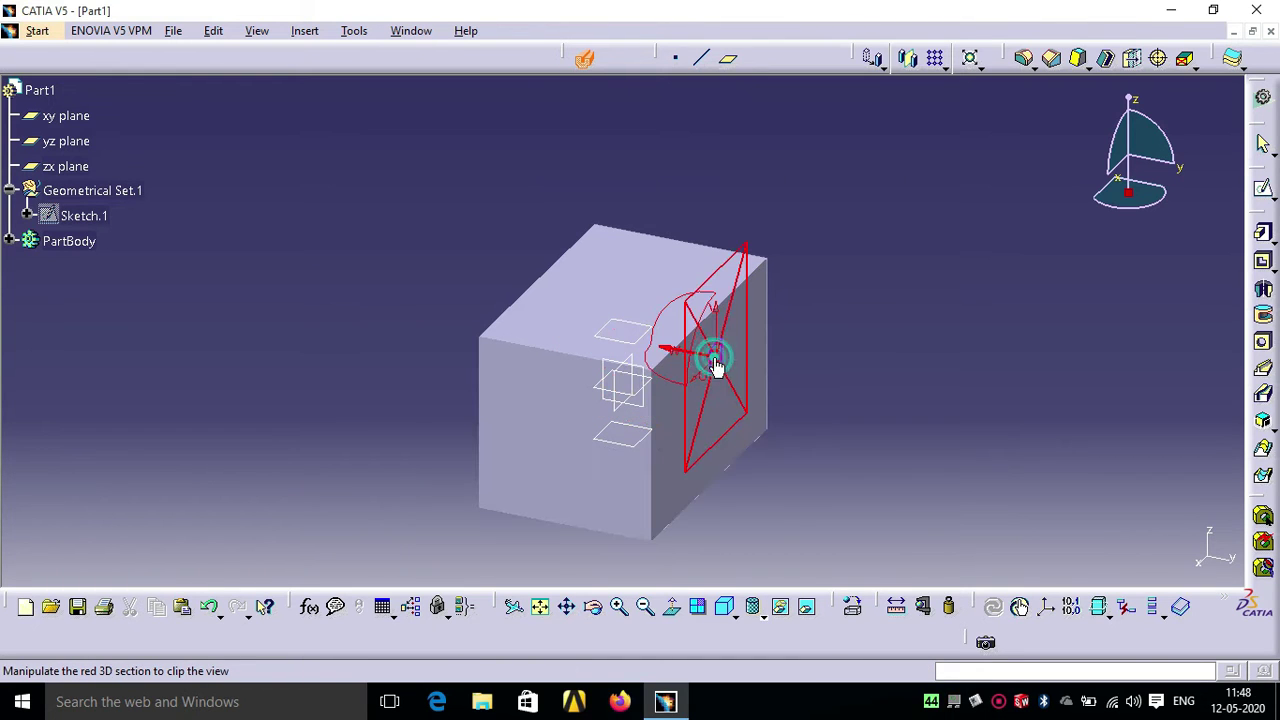
{"action": "left_click_drag", "start_coordinate": [714, 360], "coordinate": [628, 352]}
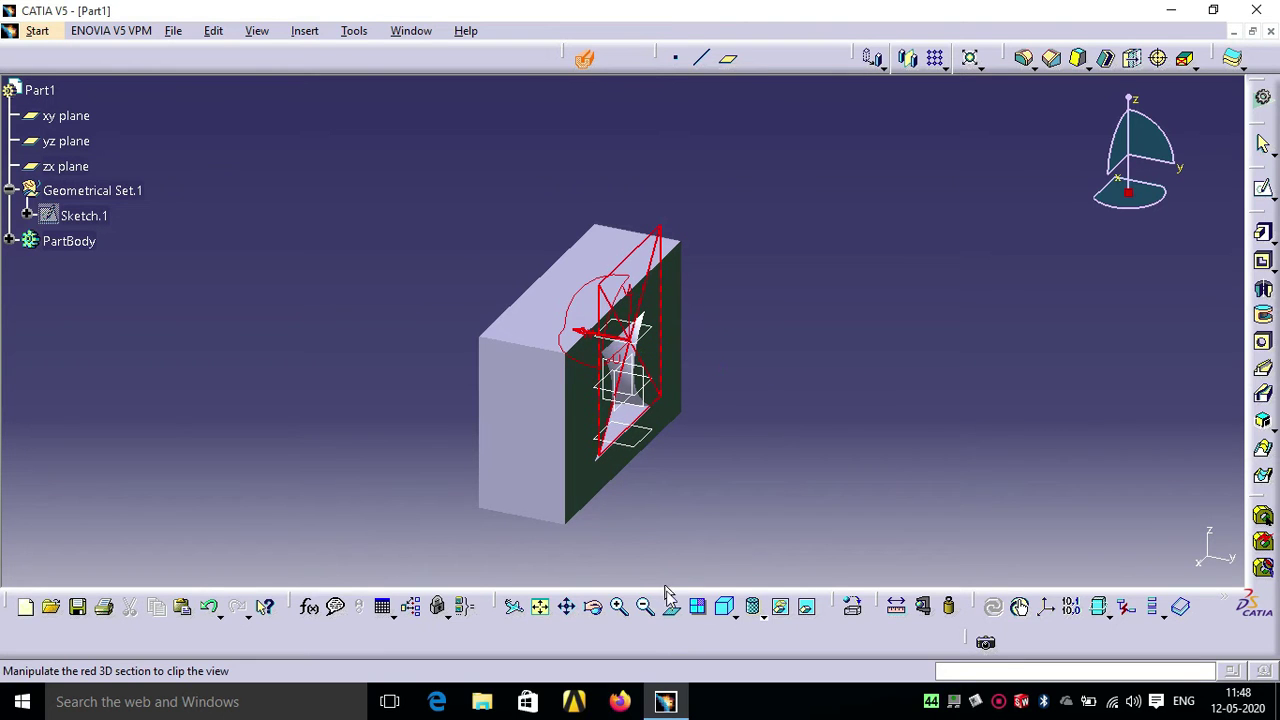
{"action": "left_click", "coordinate": [619, 607]}
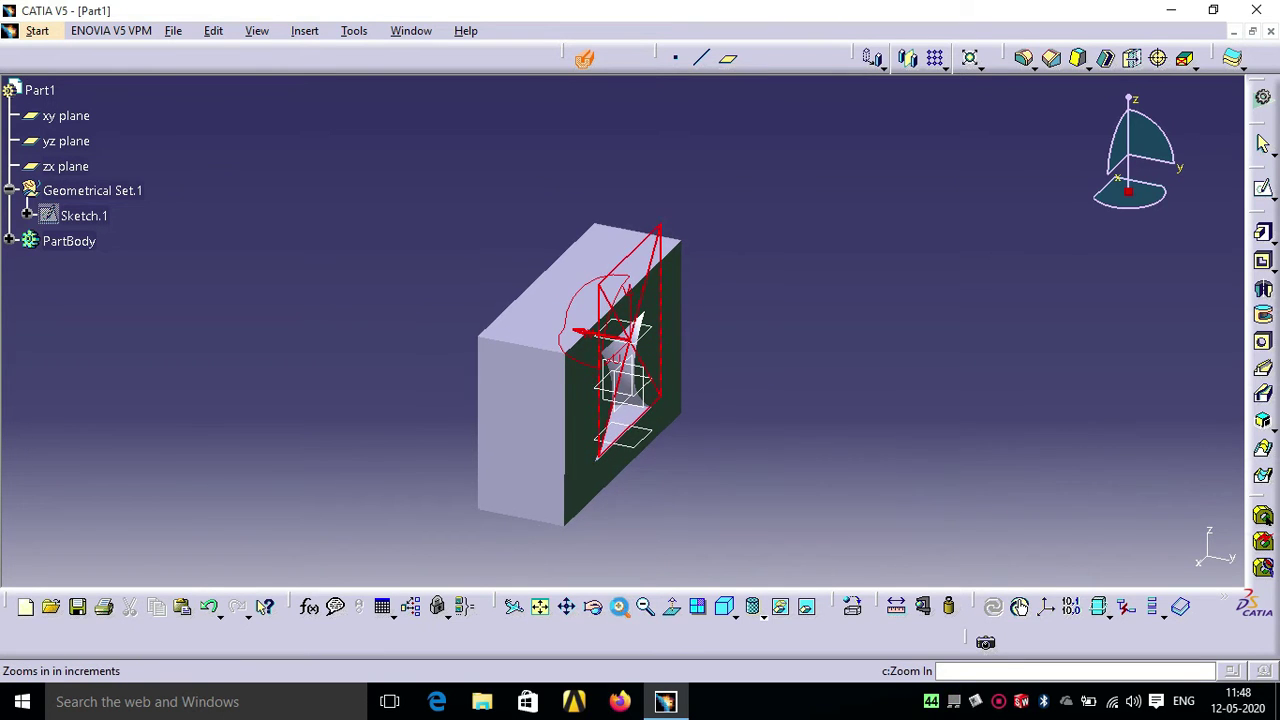
{"action": "left_click", "coordinate": [593, 604]}
{"action": "left_click_drag", "start_coordinate": [721, 471], "coordinate": [580, 443]}
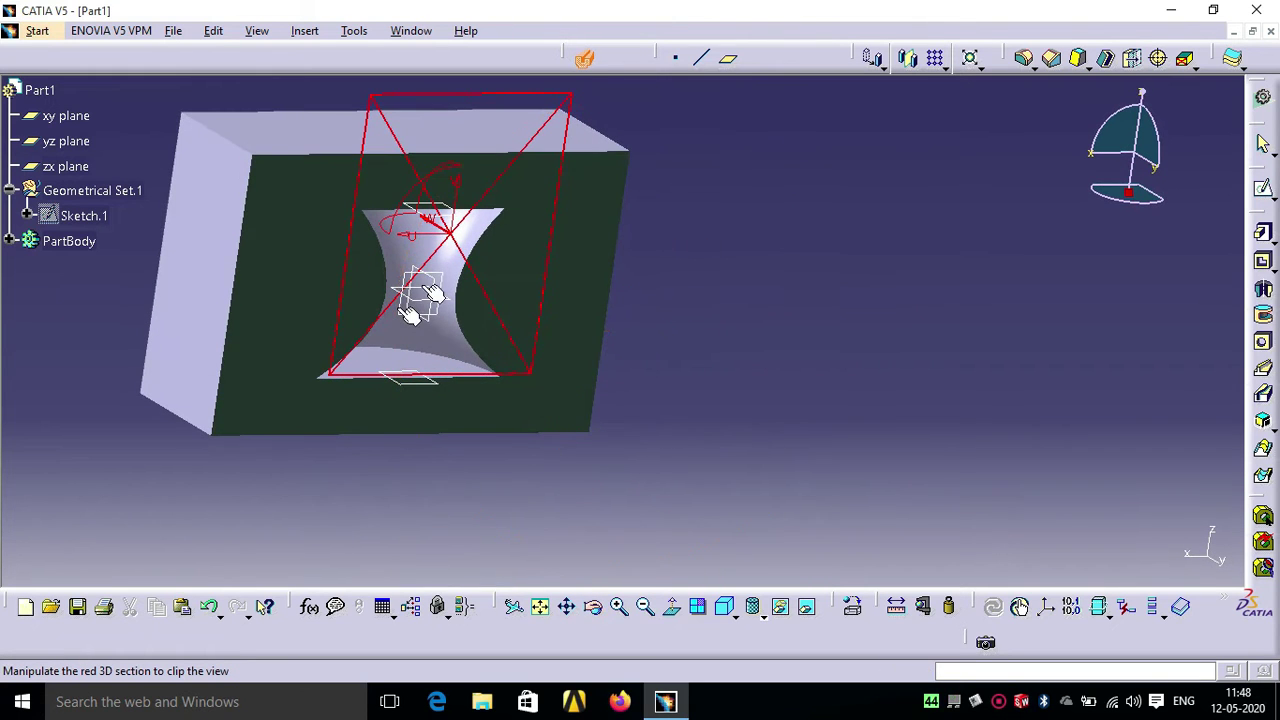
{"action": "left_click", "coordinate": [593, 606]}
{"action": "left_click_drag", "start_coordinate": [423, 467], "coordinate": [503, 509]}
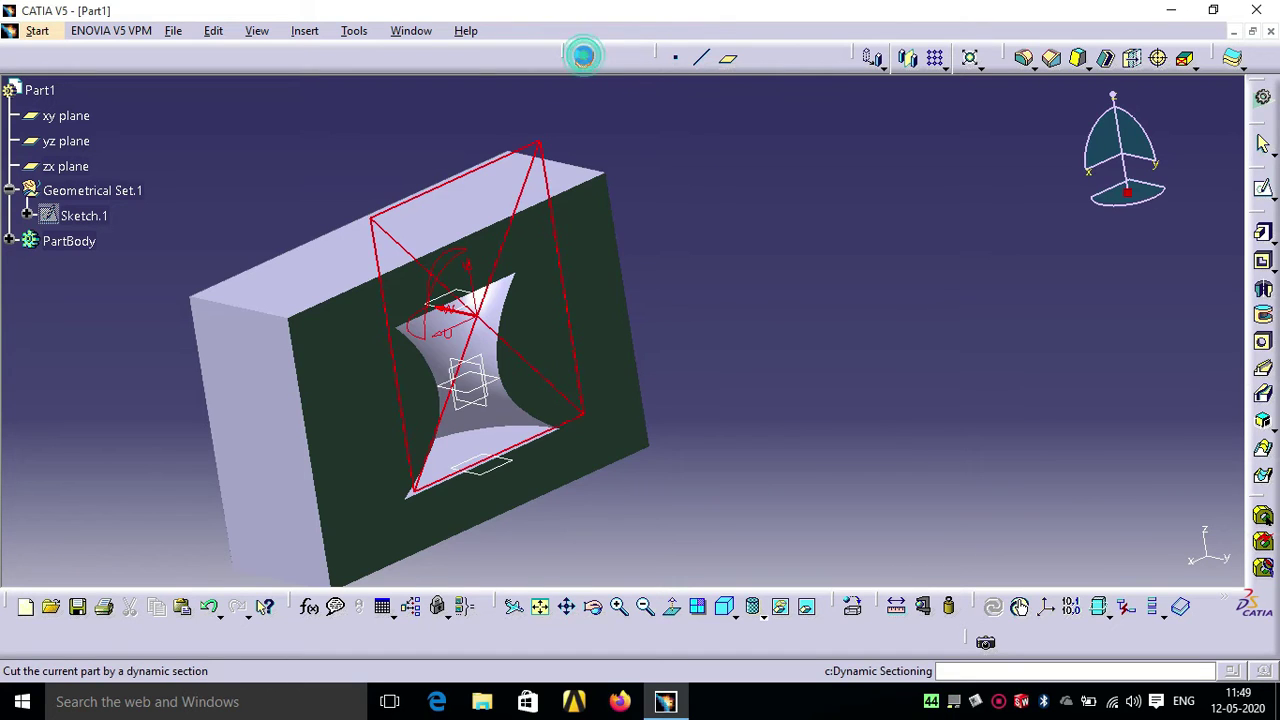
{"action": "left_click", "coordinate": [584, 56]}
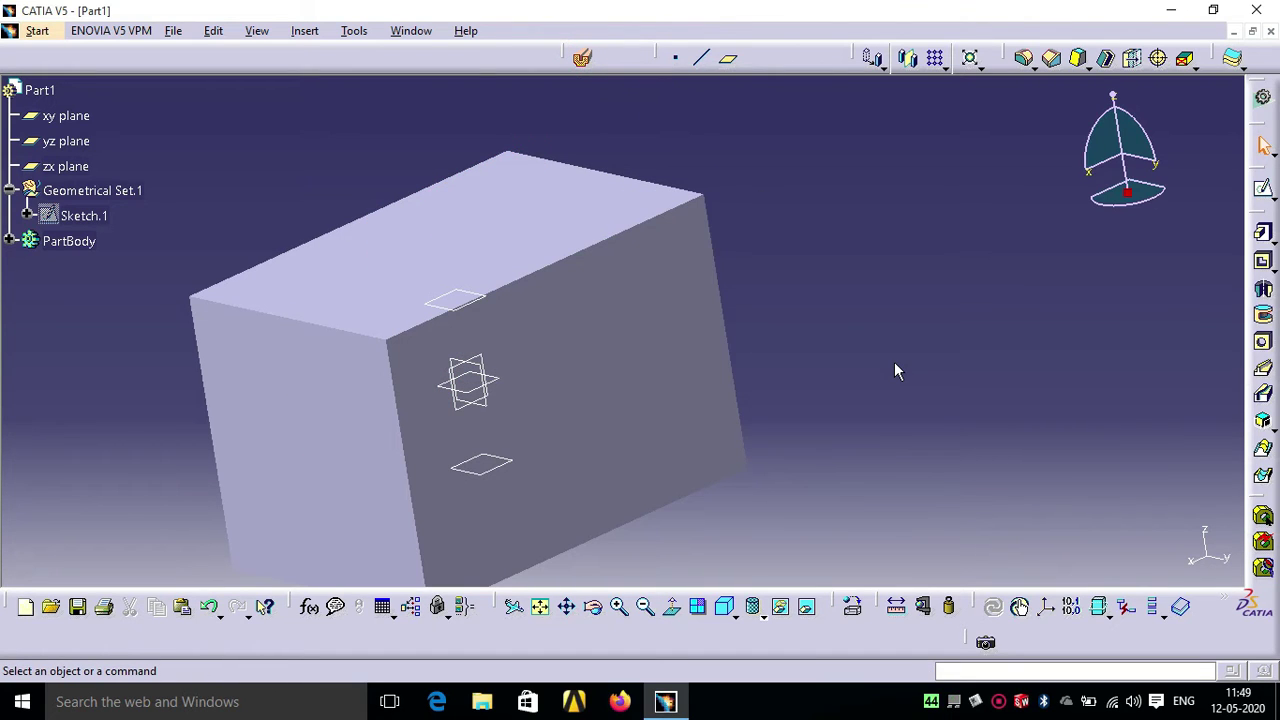
Undo the removed multi-sections cut and delete the circle sketch on the upper offset plane.
{"action": "key", "text": "ctrl+z"}
{"action": "double_click", "coordinate": [512, 307]}
{"action": "key", "text": "Delete"}
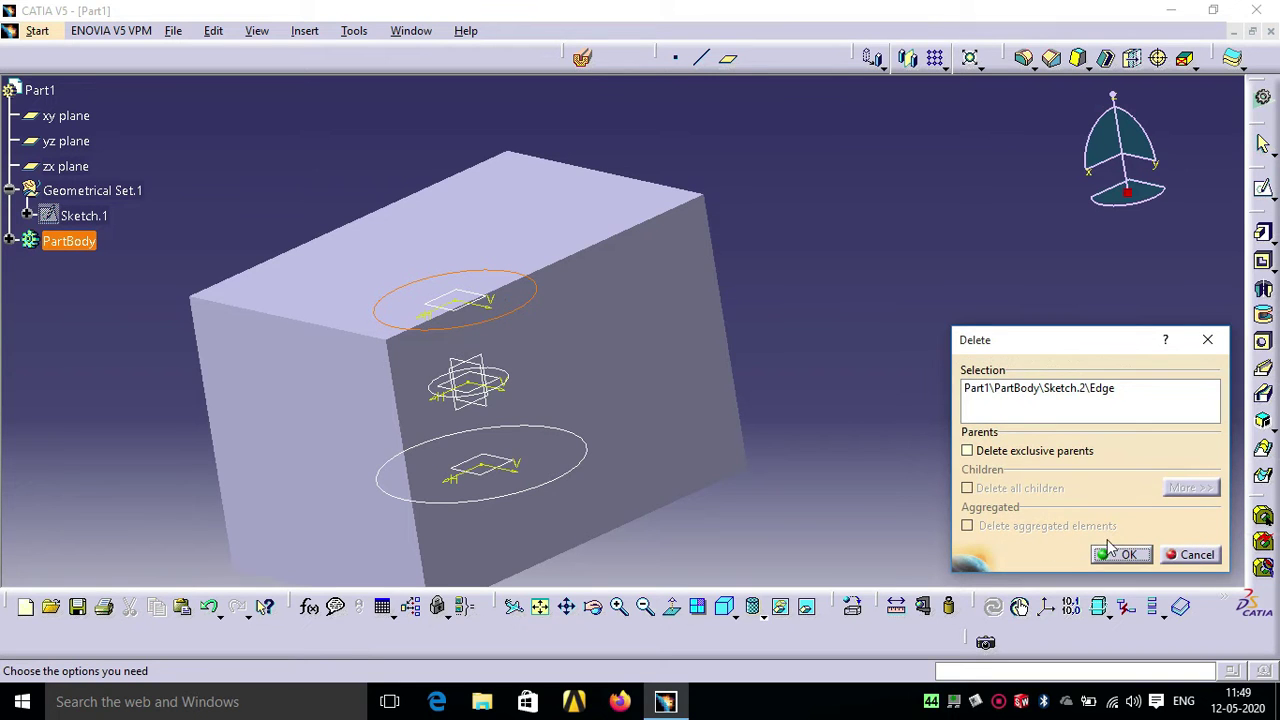
{"action": "left_click", "coordinate": [1118, 555]}
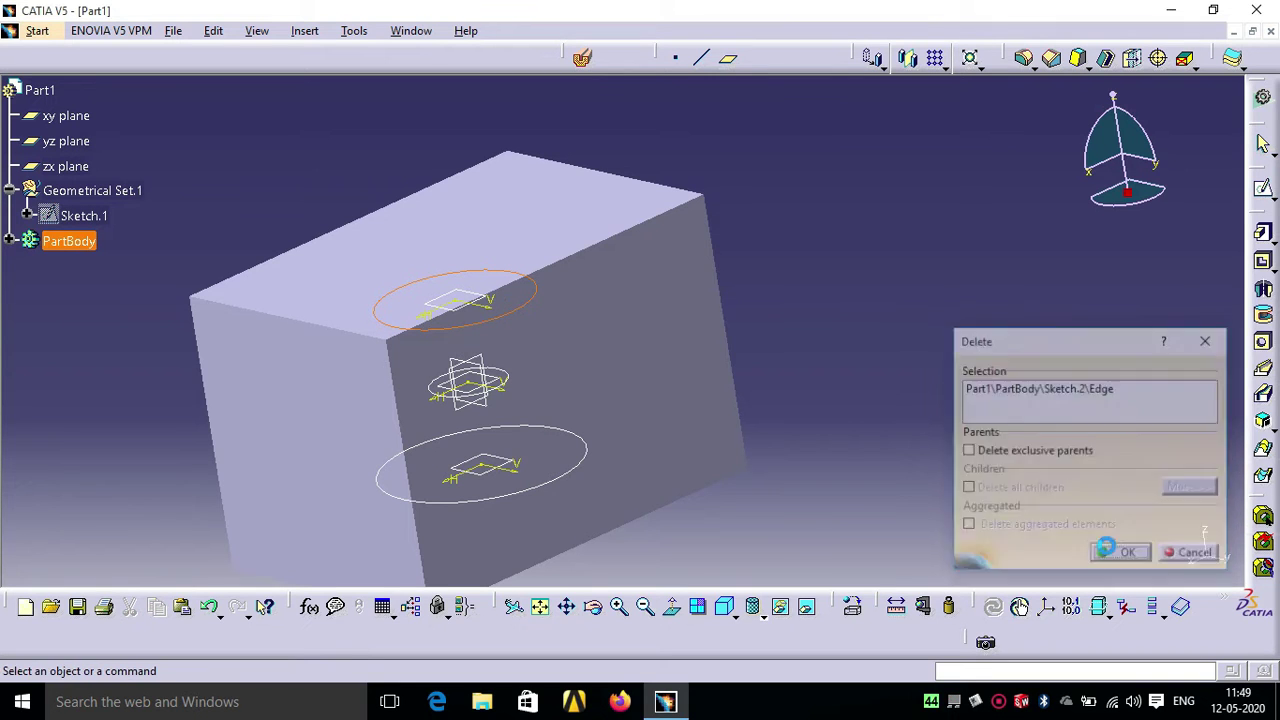
Sketch an origin-centred circle on the block's top face, sized between the middle and lower circles, and exit the sketch.
{"action": "left_click", "coordinate": [561, 222]}
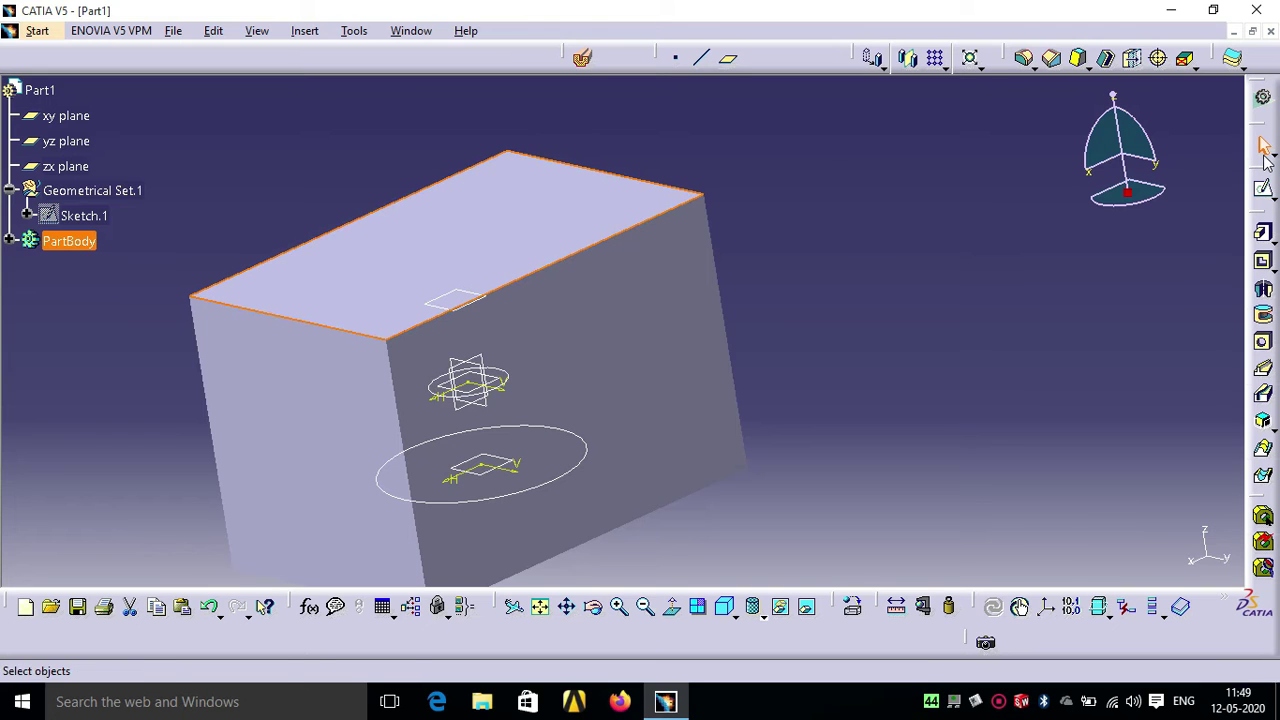
{"action": "left_click", "coordinate": [1266, 190]}
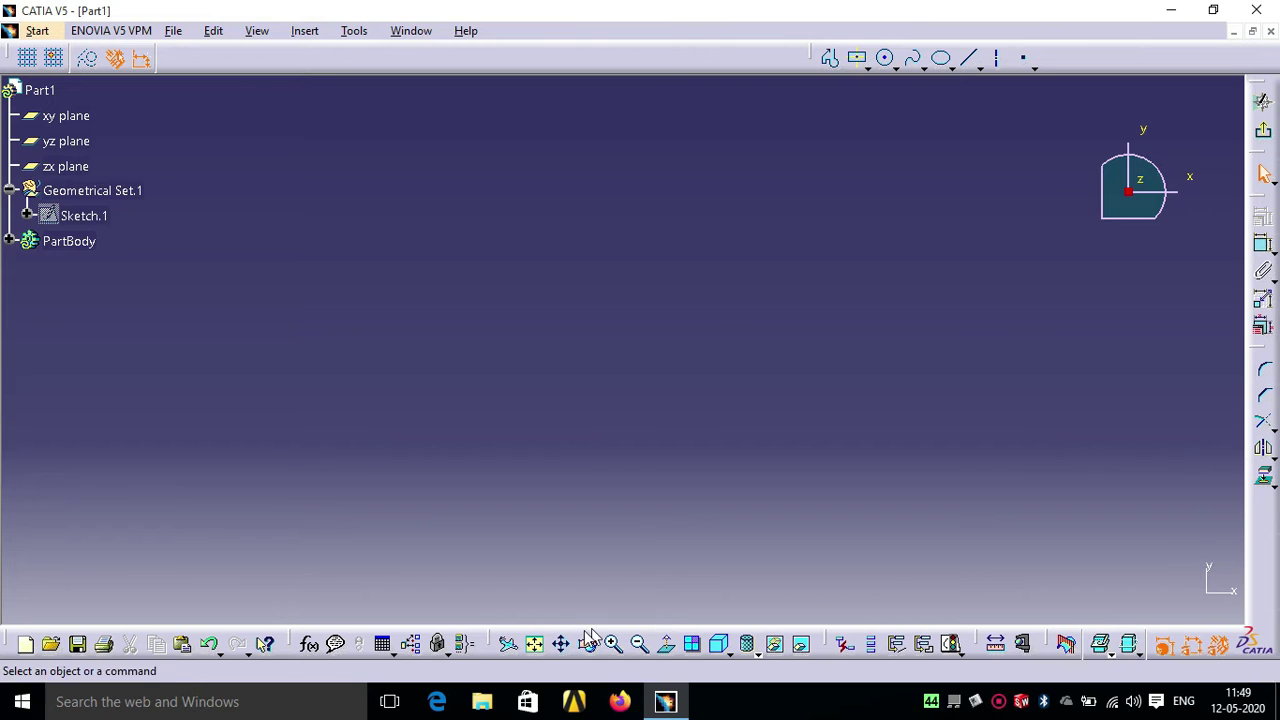
{"action": "left_click", "coordinate": [537, 643]}
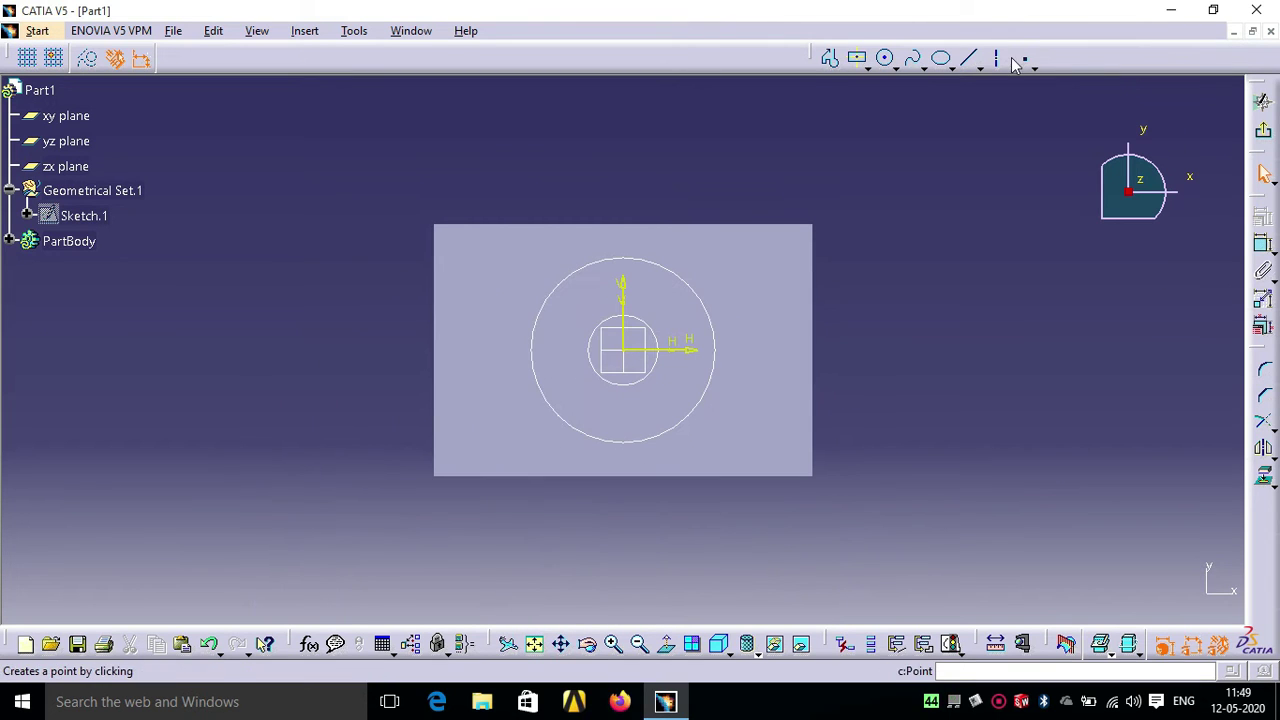
{"action": "left_click", "coordinate": [887, 58]}
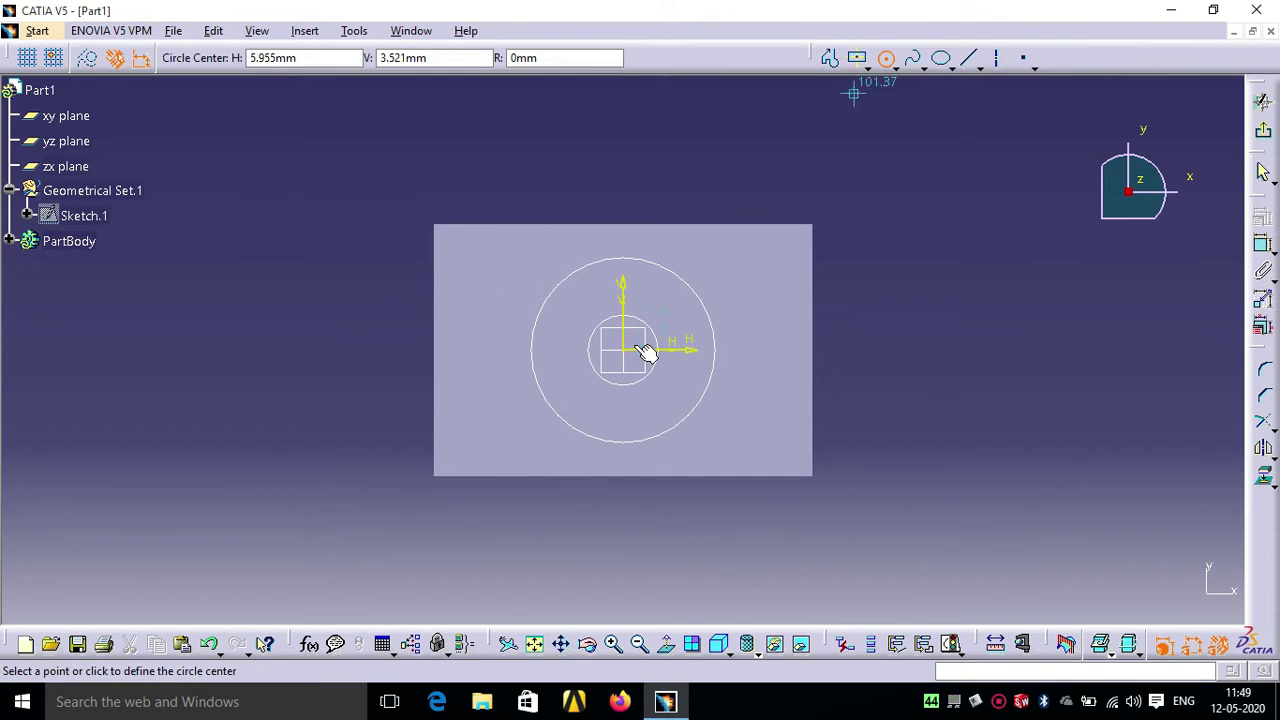
{"action": "left_click", "coordinate": [624, 349]}
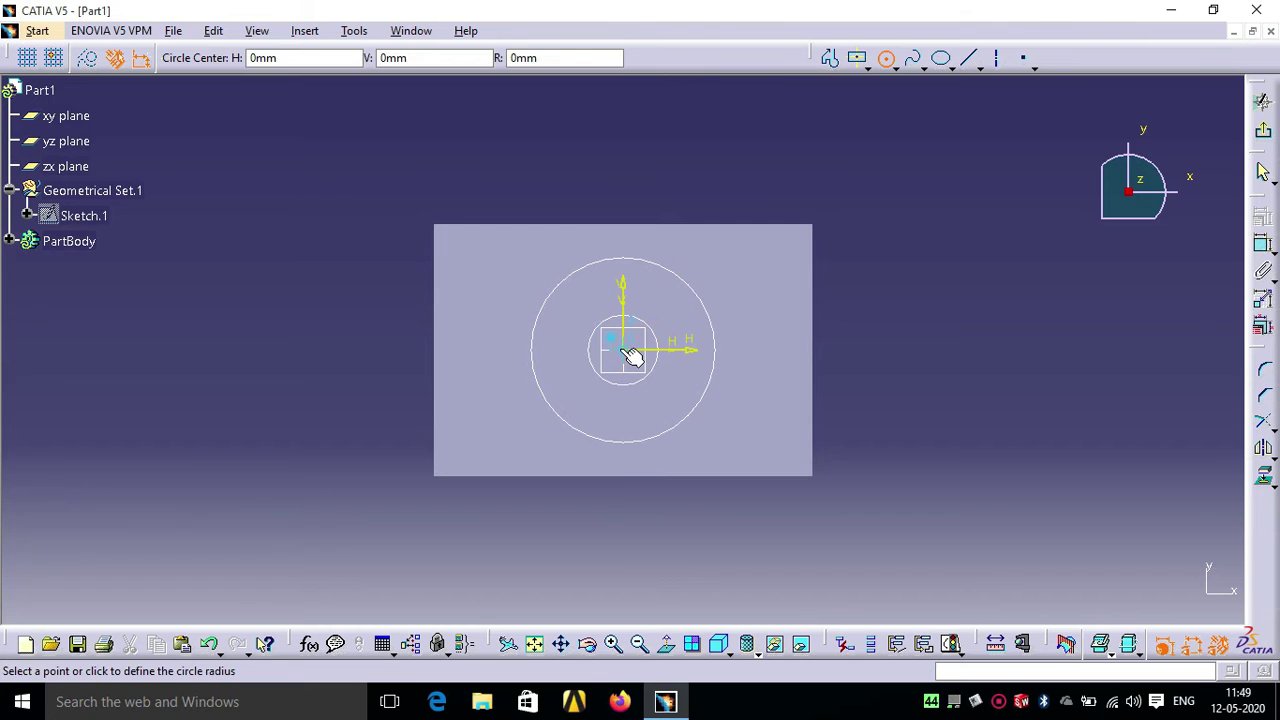
{"action": "left_click", "coordinate": [702, 356]}
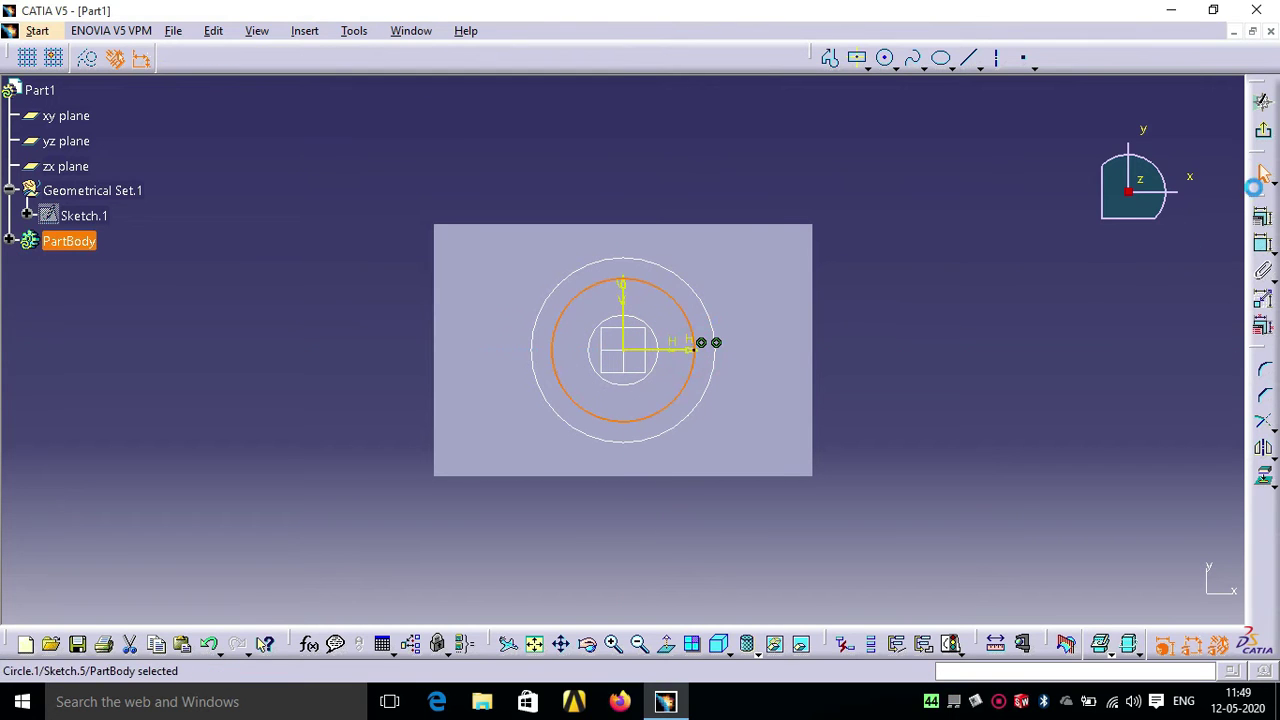
{"action": "left_click", "coordinate": [1266, 134]}
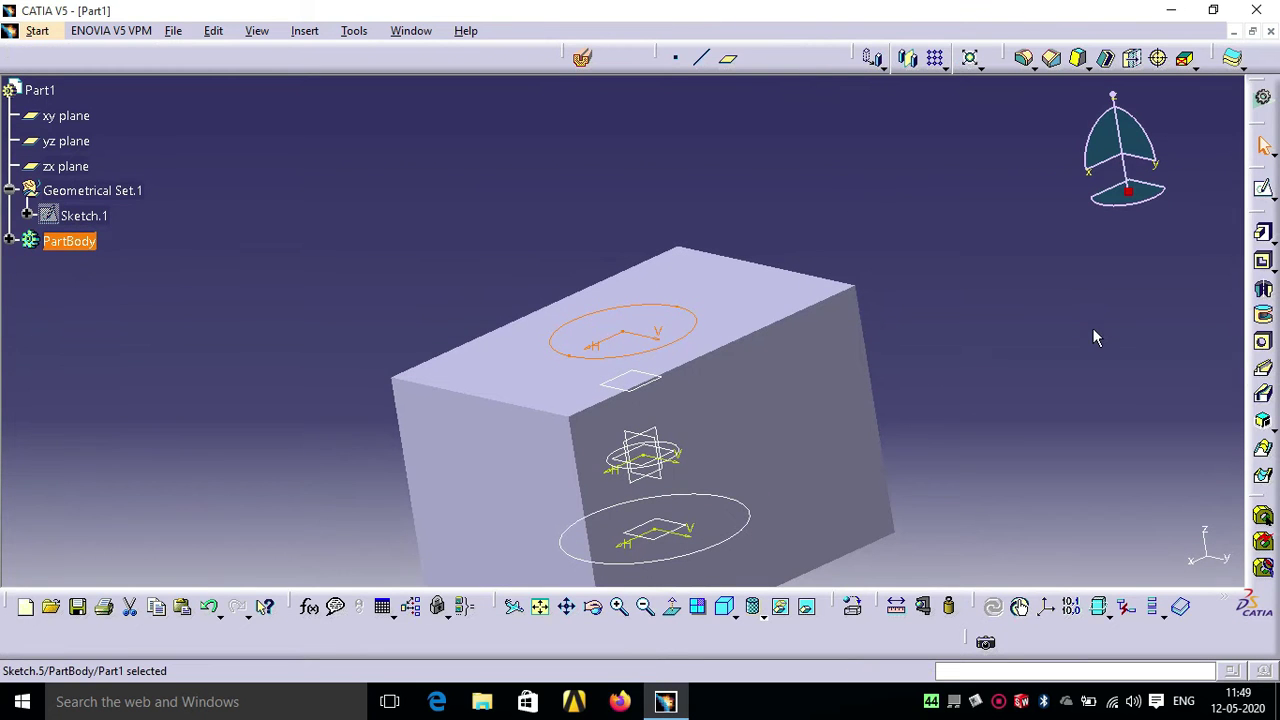
Cut a Removed Multi-Sections Solid through the top-face circle, the middle circle and the lower circle, in that order.
{"action": "left_click", "coordinate": [1261, 476]}
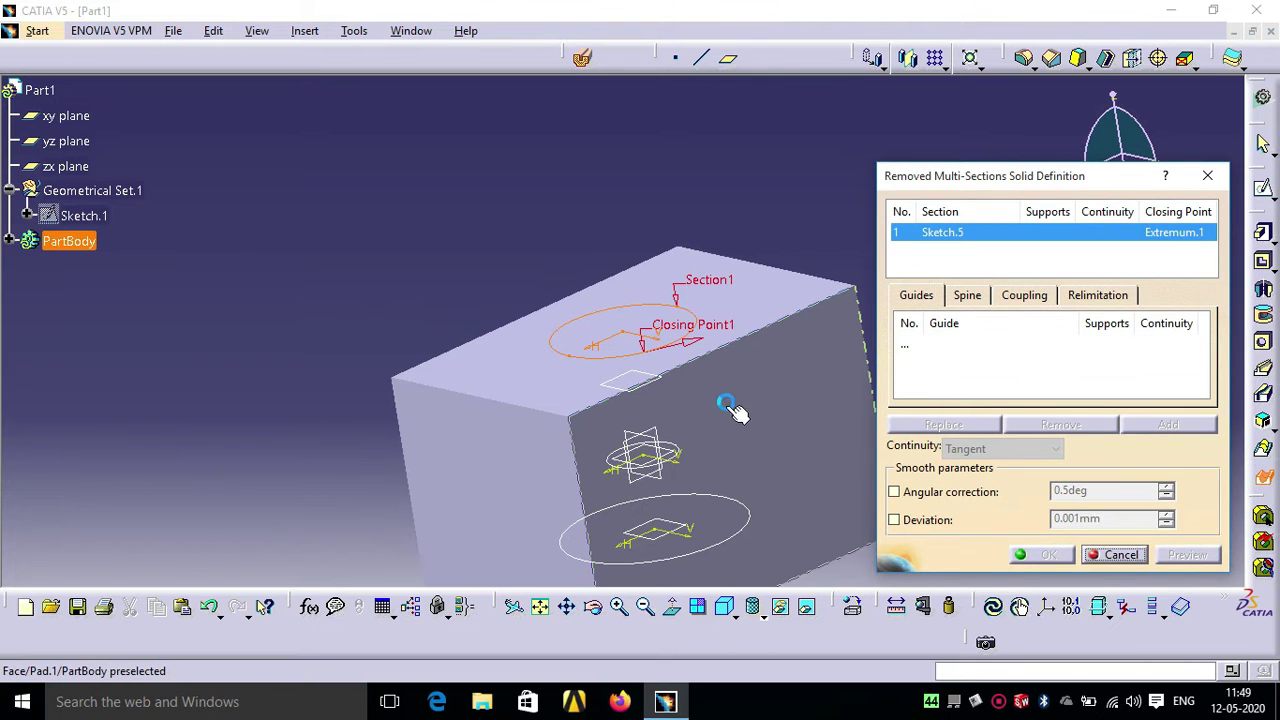
{"action": "left_click", "coordinate": [655, 455]}
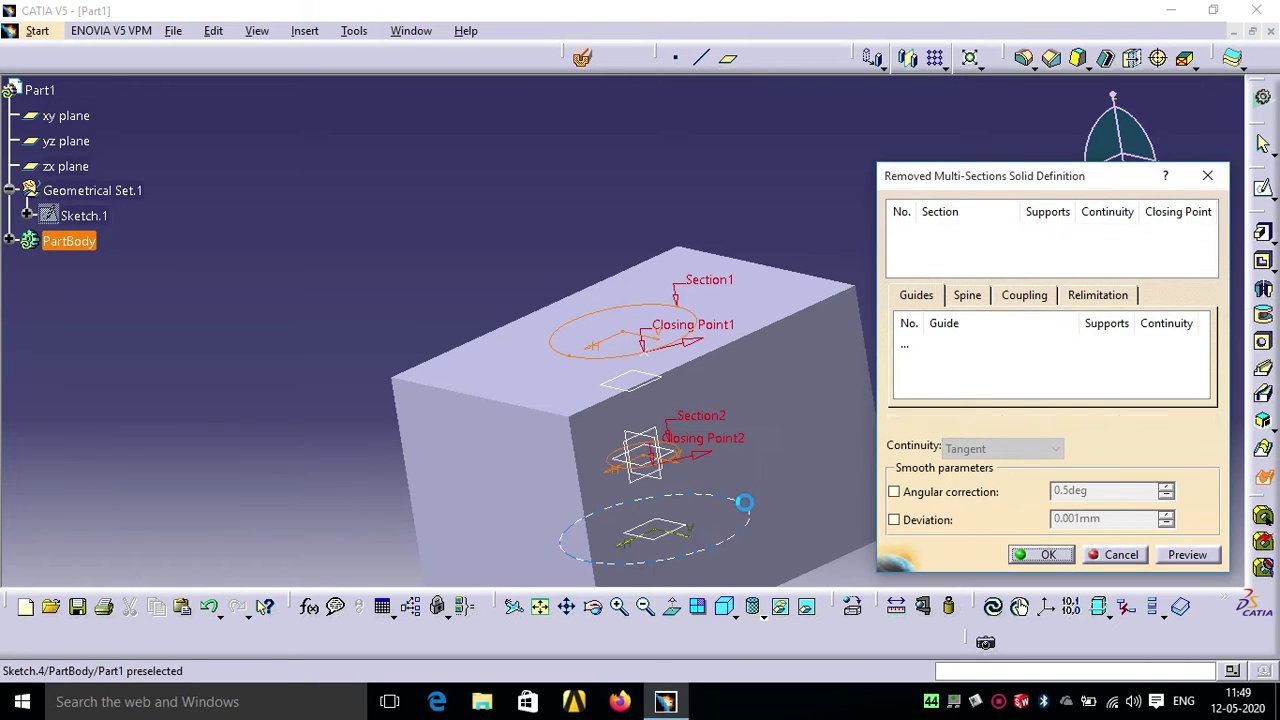
{"action": "left_click", "coordinate": [755, 510]}
{"action": "left_click", "coordinate": [1045, 556]}
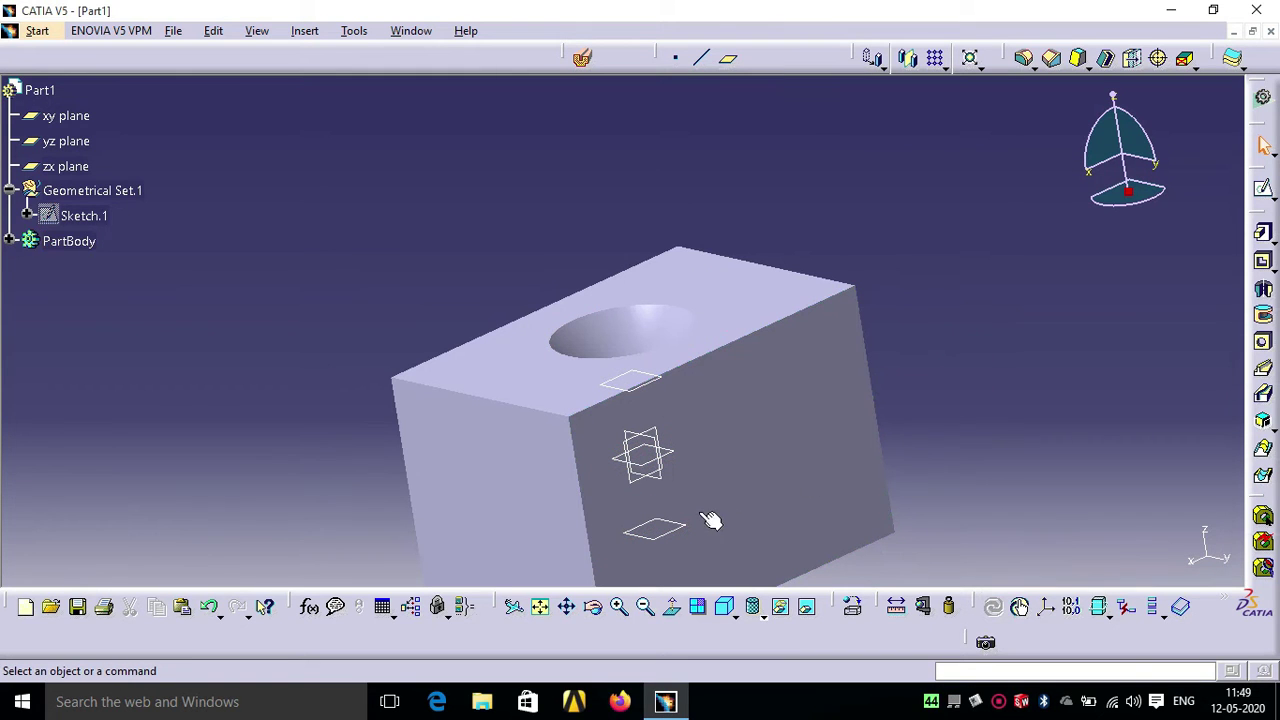
Inspect the cavity in isometric view and with a dynamic section through the block, close the section and undo the cut.
{"action": "left_click", "coordinate": [725, 604]}
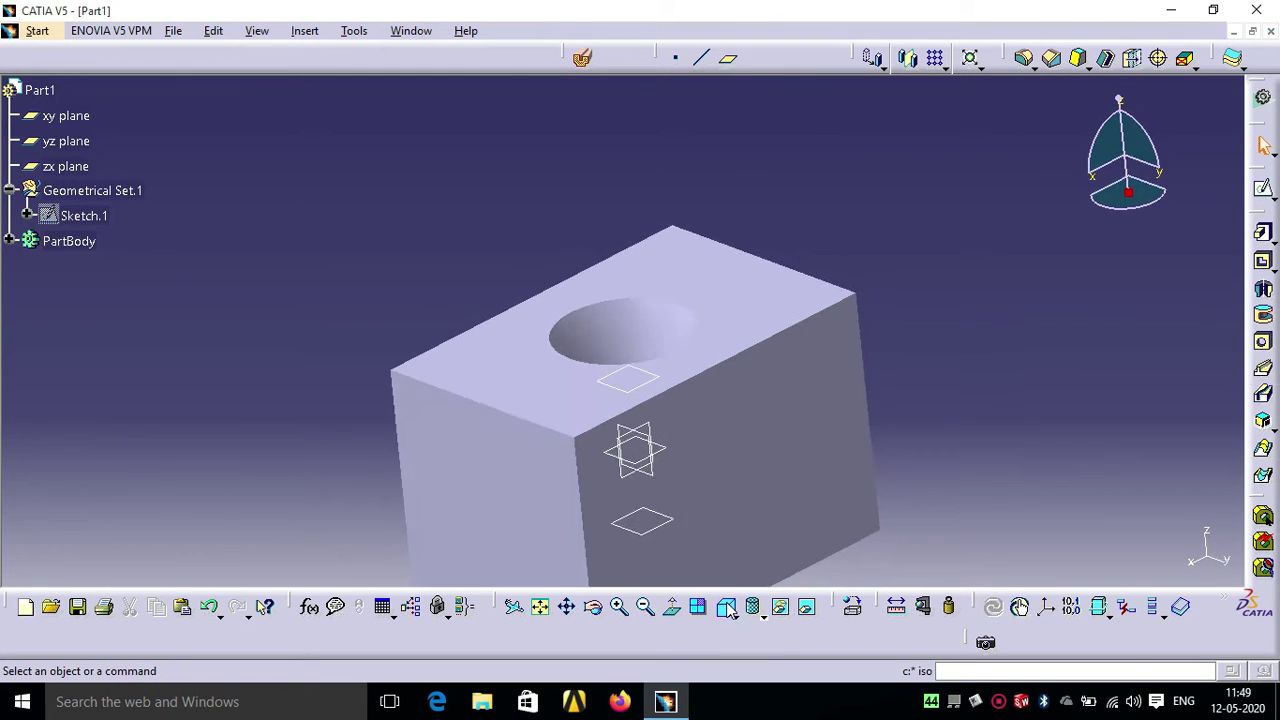
{"action": "left_click", "coordinate": [593, 606]}
{"action": "left_click_drag", "start_coordinate": [438, 312], "coordinate": [457, 403]}
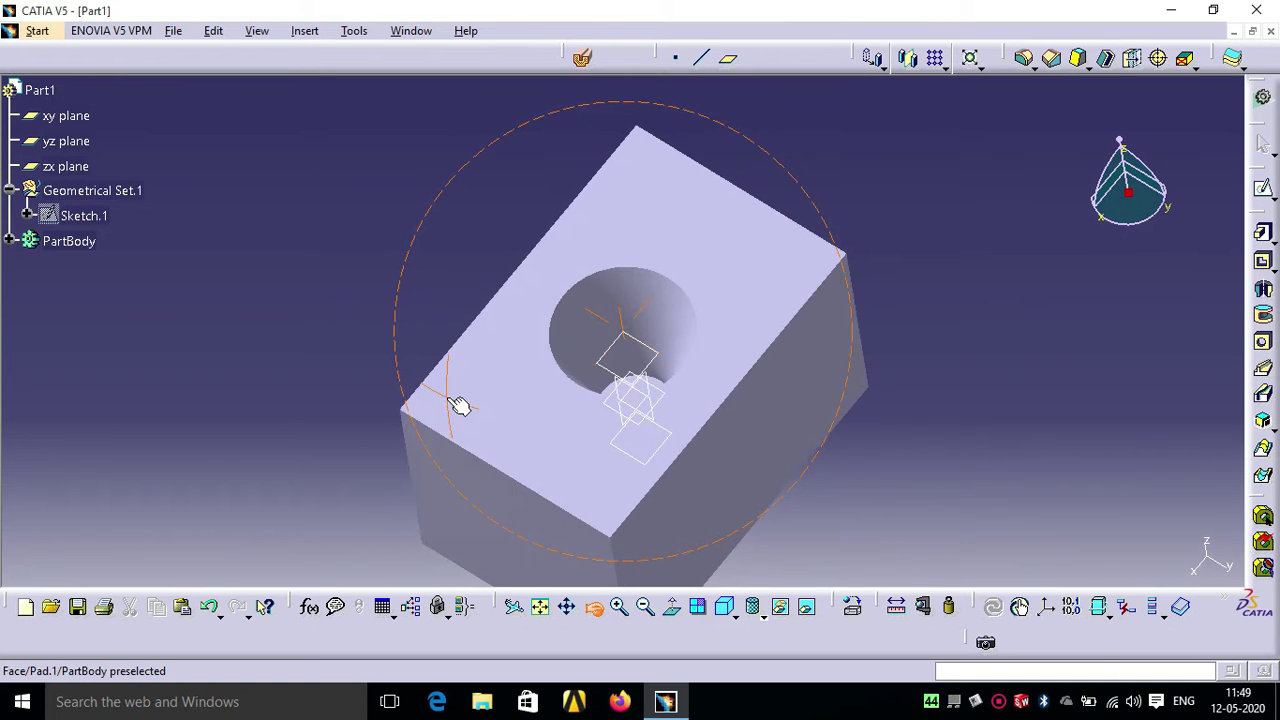
{"action": "left_click", "coordinate": [726, 606]}
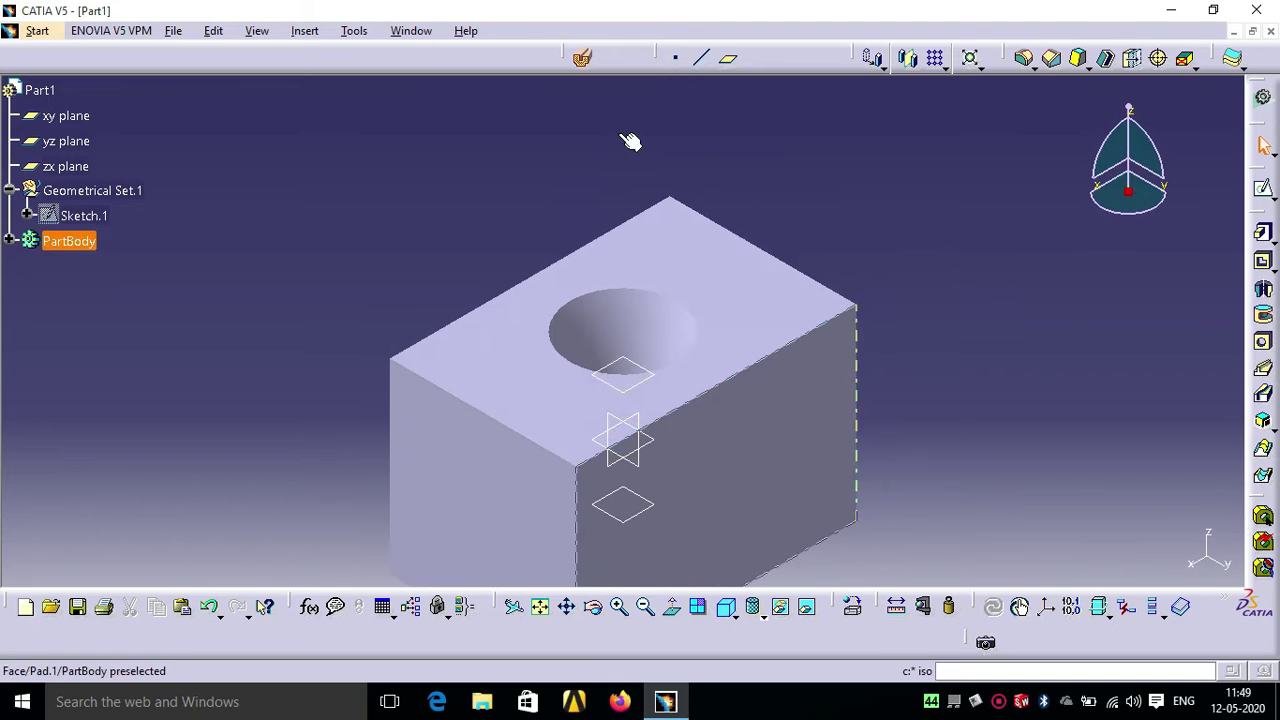
{"action": "left_click", "coordinate": [540, 606]}
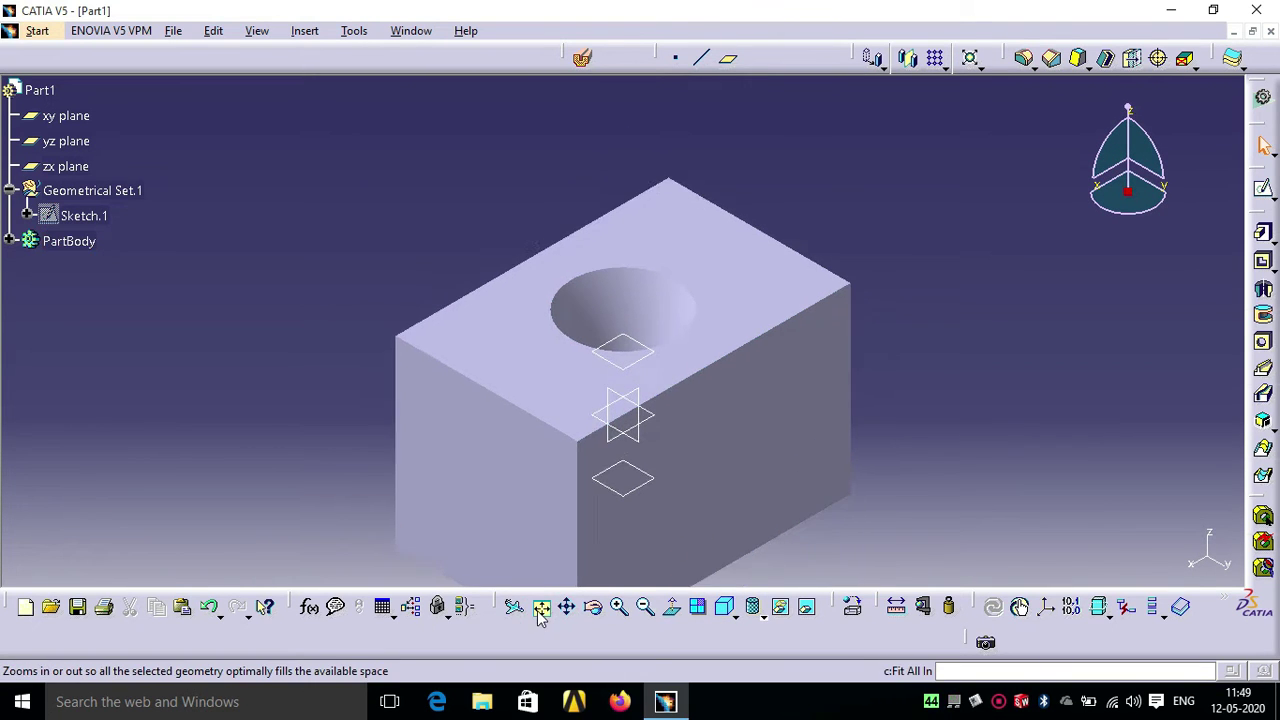
{"action": "left_click", "coordinate": [583, 58]}
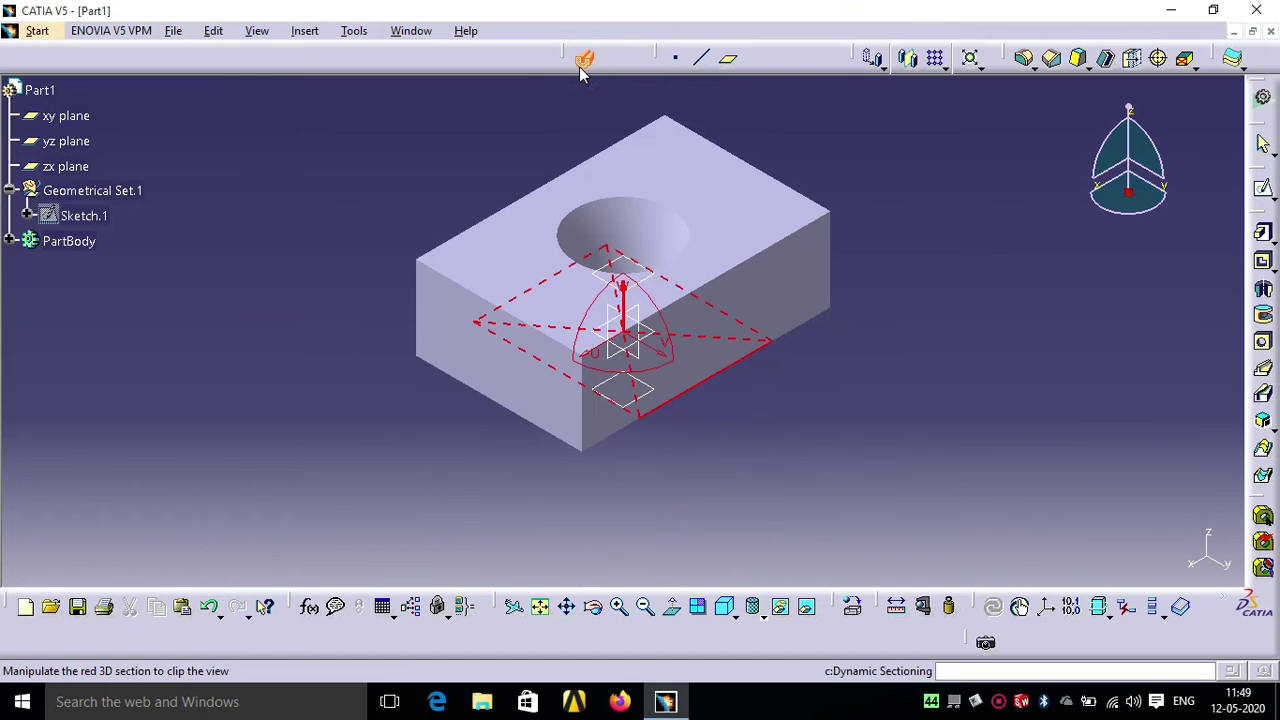
{"action": "left_click", "coordinate": [785, 318]}
{"action": "left_click_drag", "start_coordinate": [781, 311], "coordinate": [700, 277]}
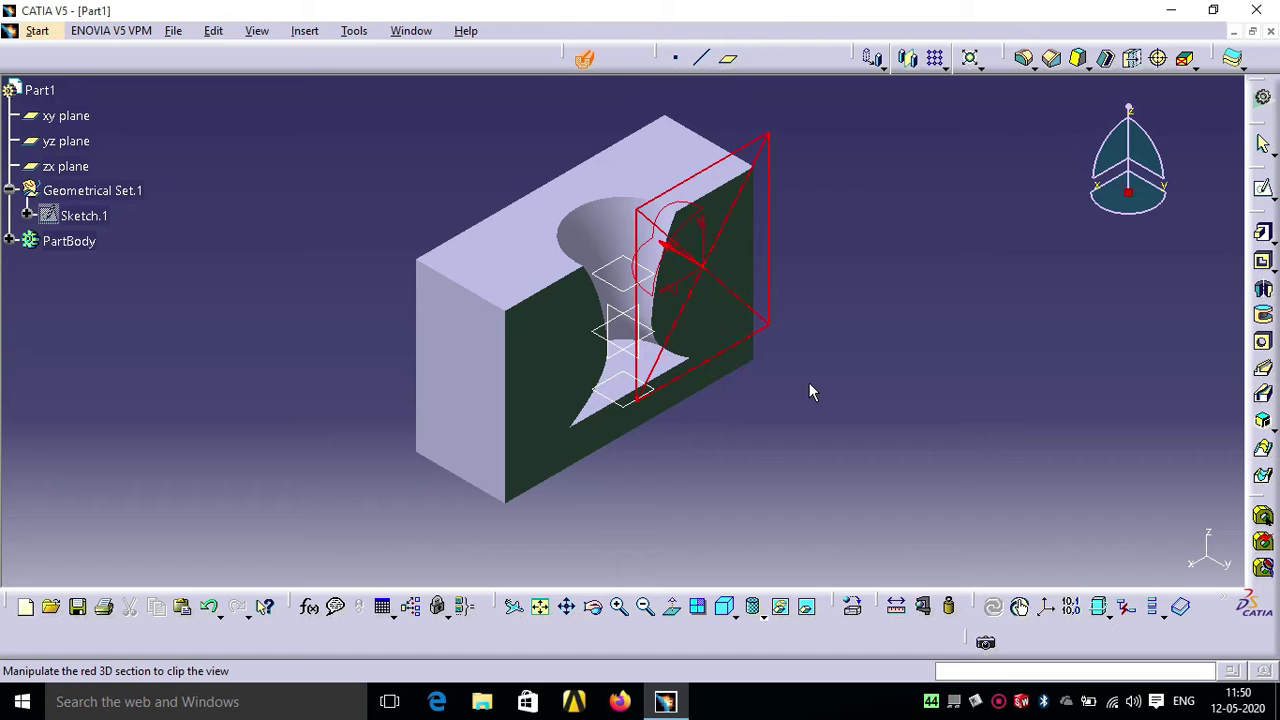
{"action": "left_click", "coordinate": [584, 60]}
{"action": "key", "text": "ctrl+z"}
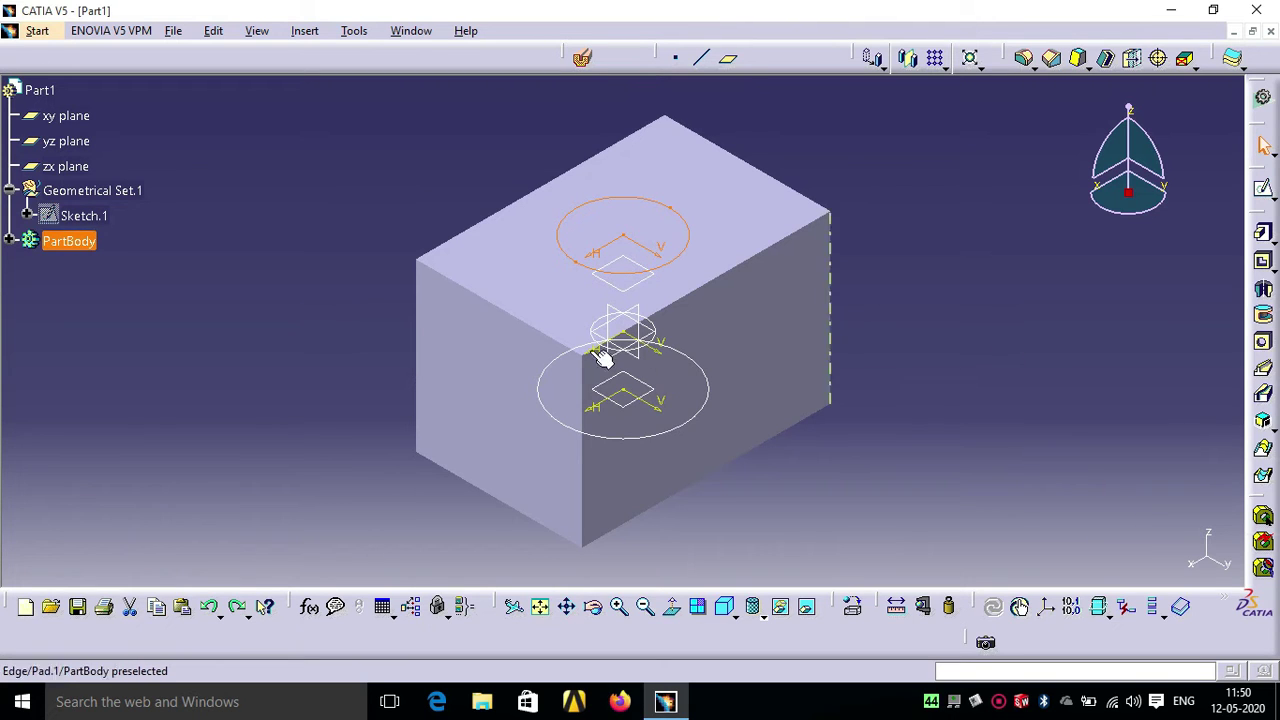
Sketch a wavy six-point spline on the zx plane from the top circle's edge to the lower circle's edge and exit the sketch.
{"action": "left_click", "coordinate": [628, 306]}
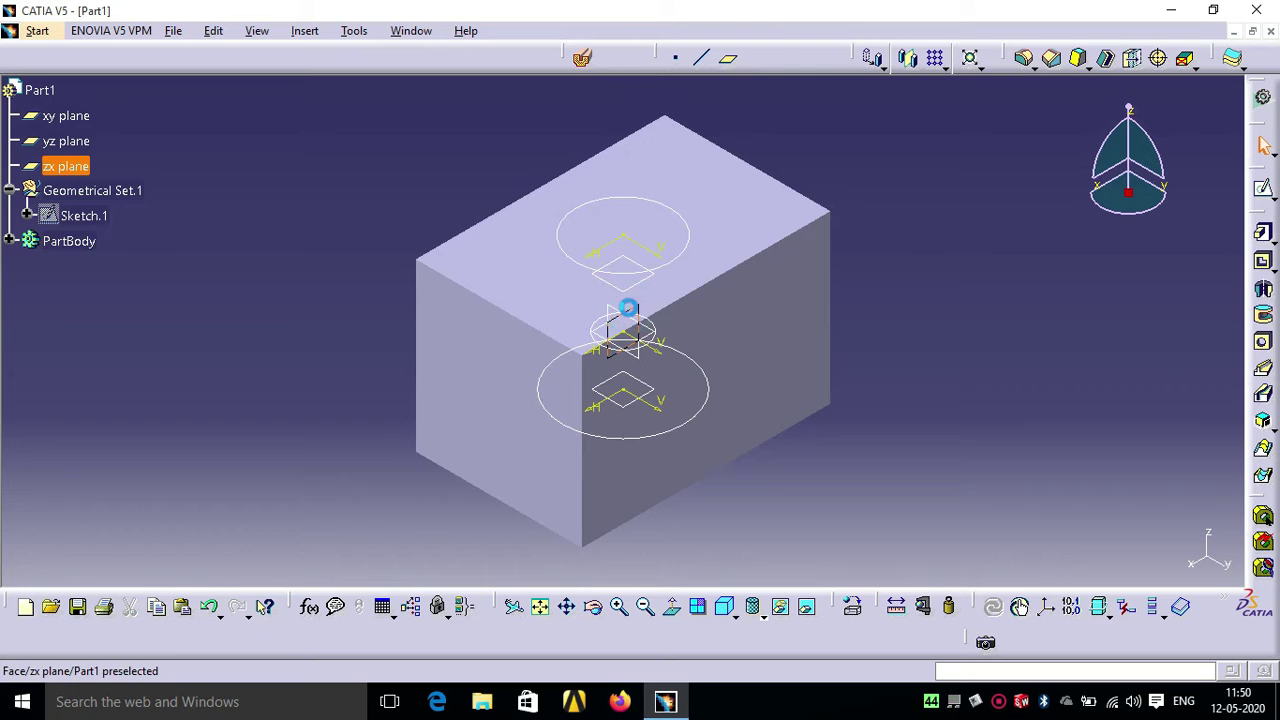
{"action": "left_click", "coordinate": [1263, 187]}
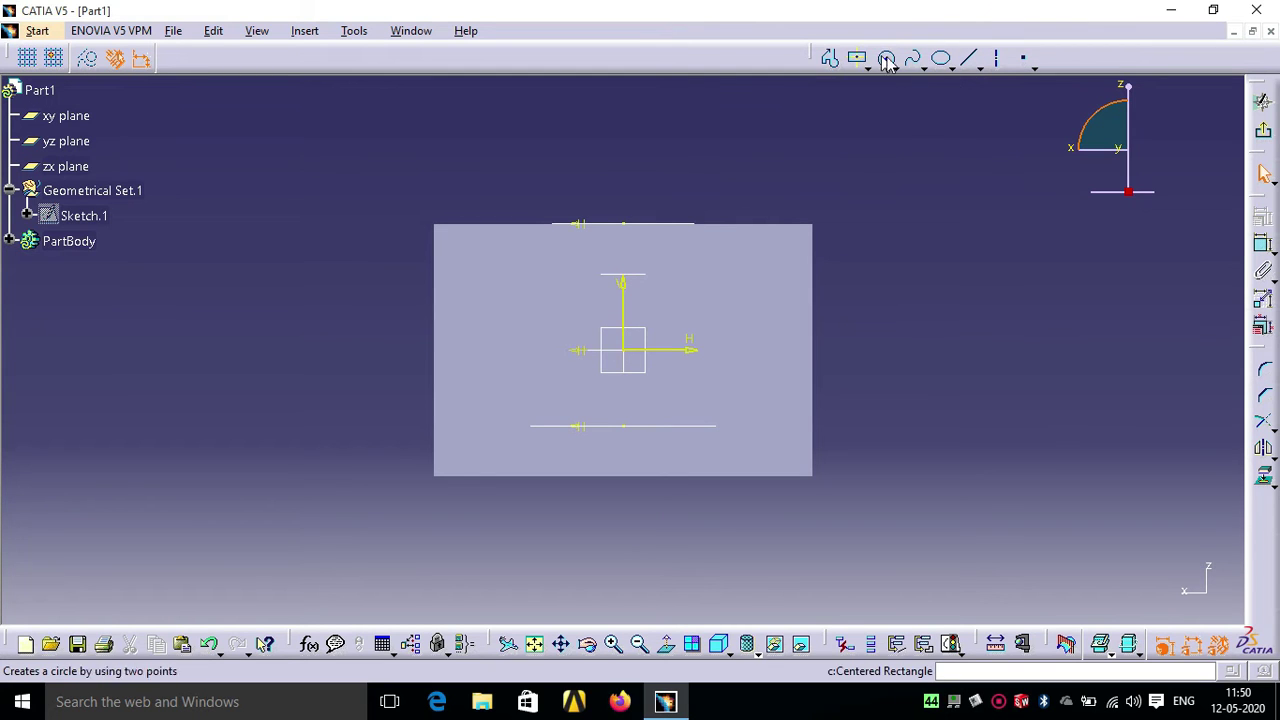
{"action": "left_click", "coordinate": [914, 58]}
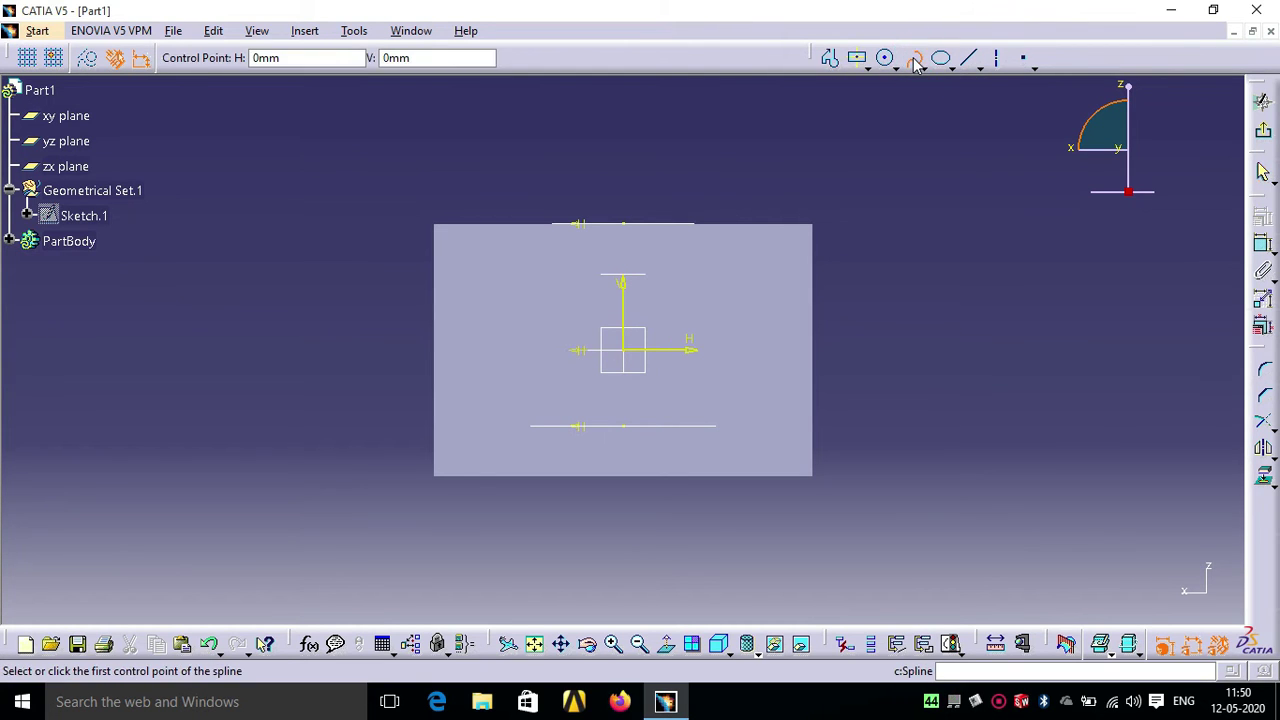
{"action": "left_click", "coordinate": [691, 224]}
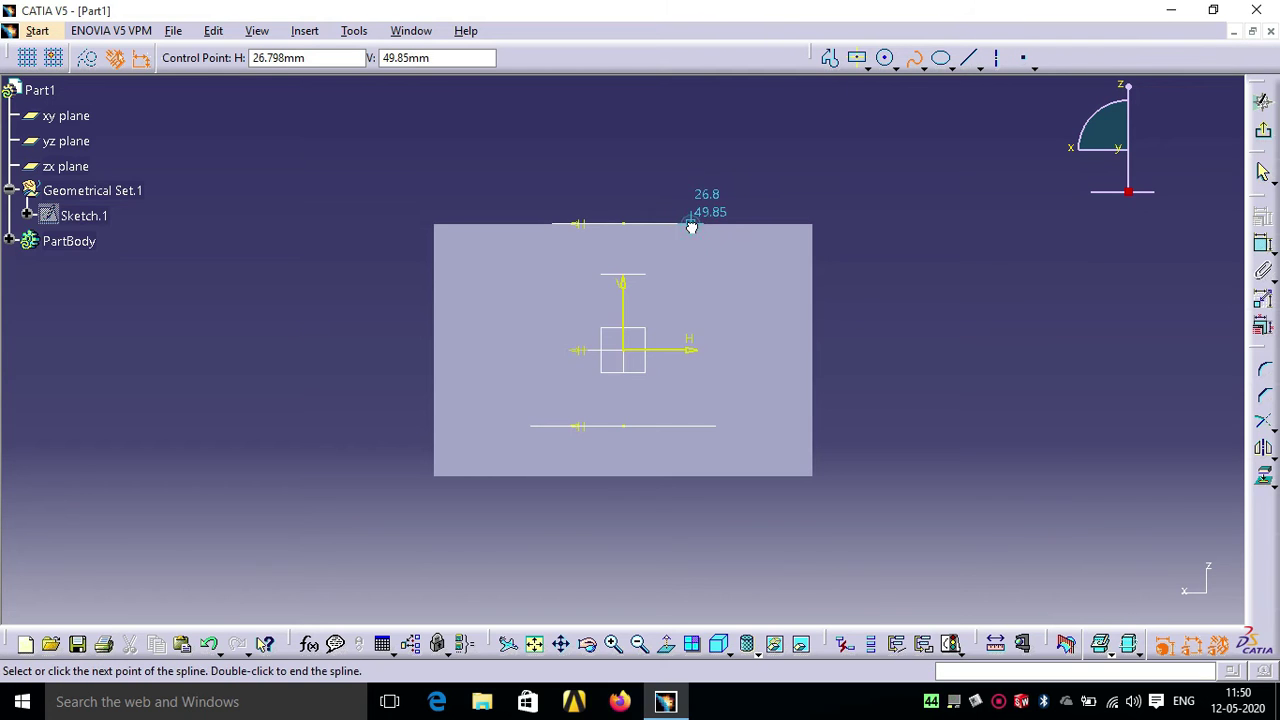
{"action": "left_click", "coordinate": [697, 274]}
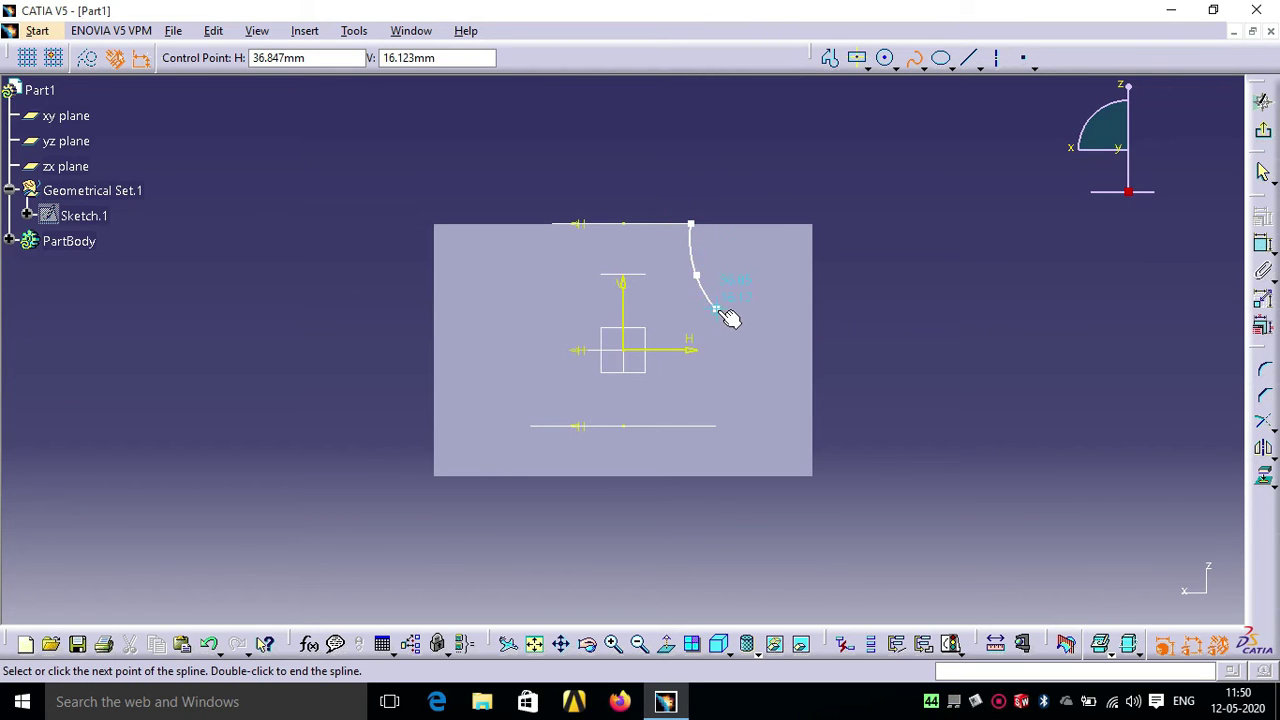
{"action": "left_click", "coordinate": [711, 355]}
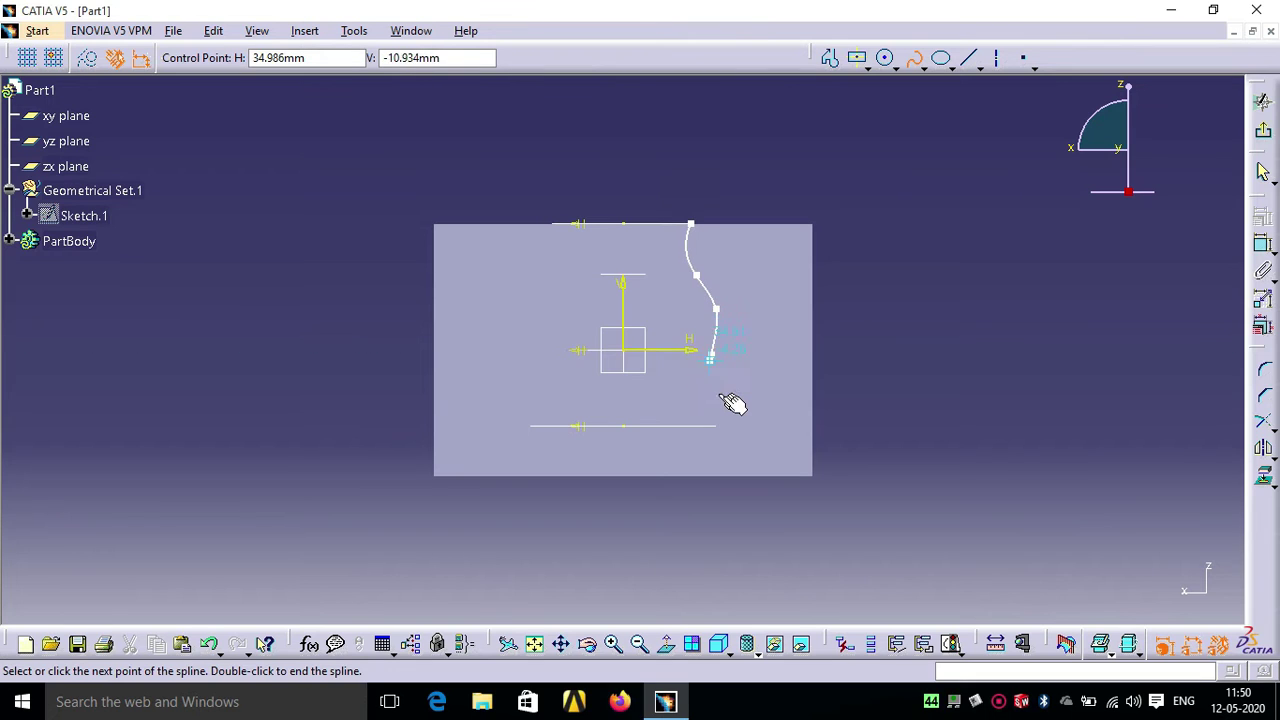
{"action": "left_click", "coordinate": [731, 401]}
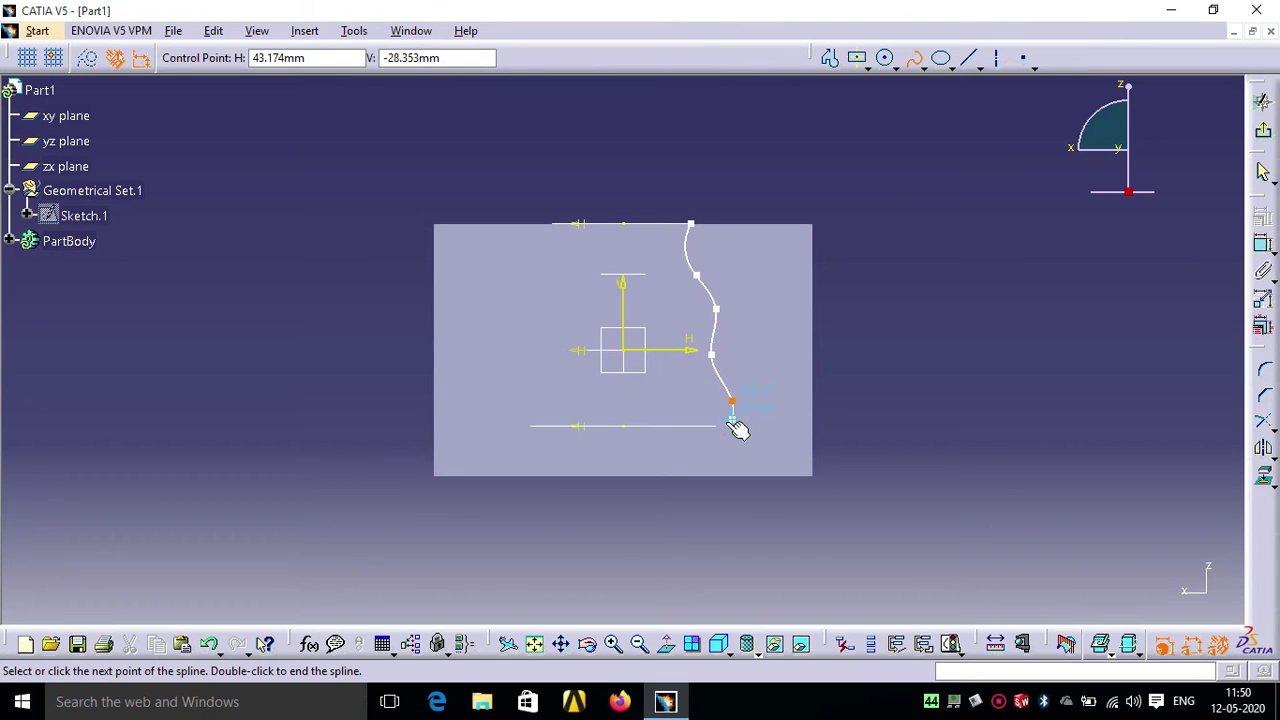
{"action": "left_click", "coordinate": [715, 426]}
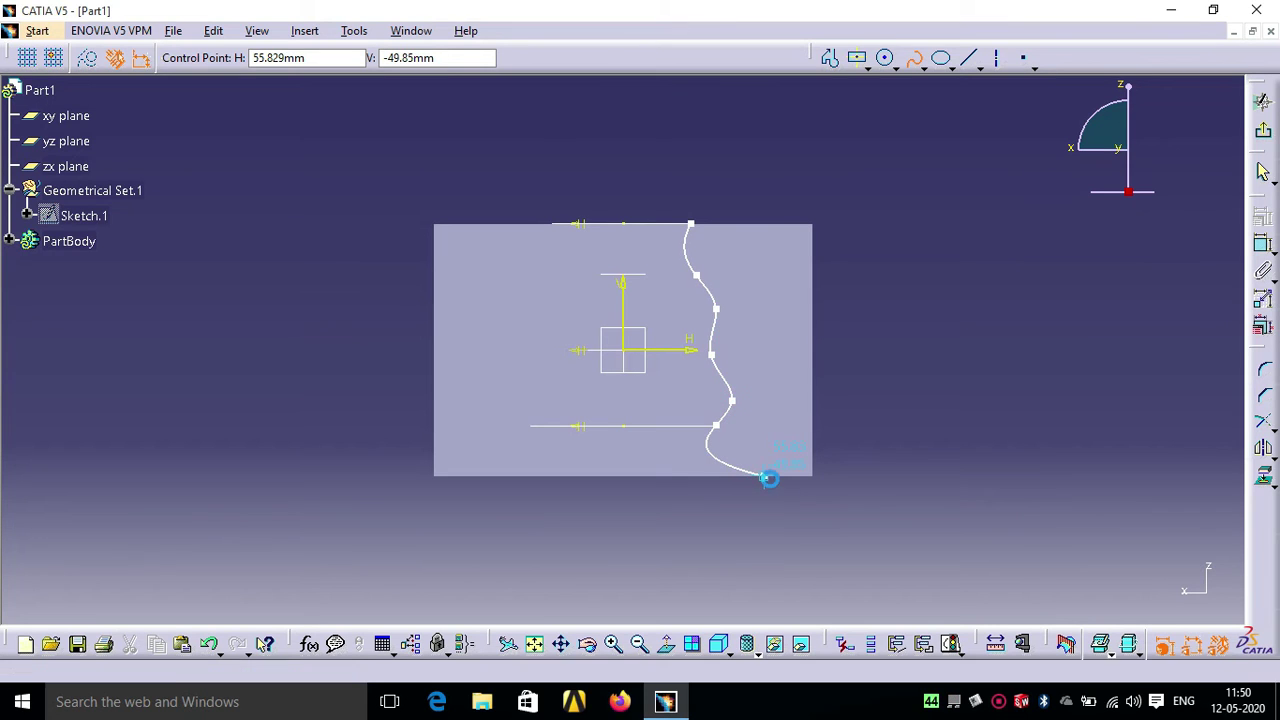
{"action": "key", "text": "Escape"}
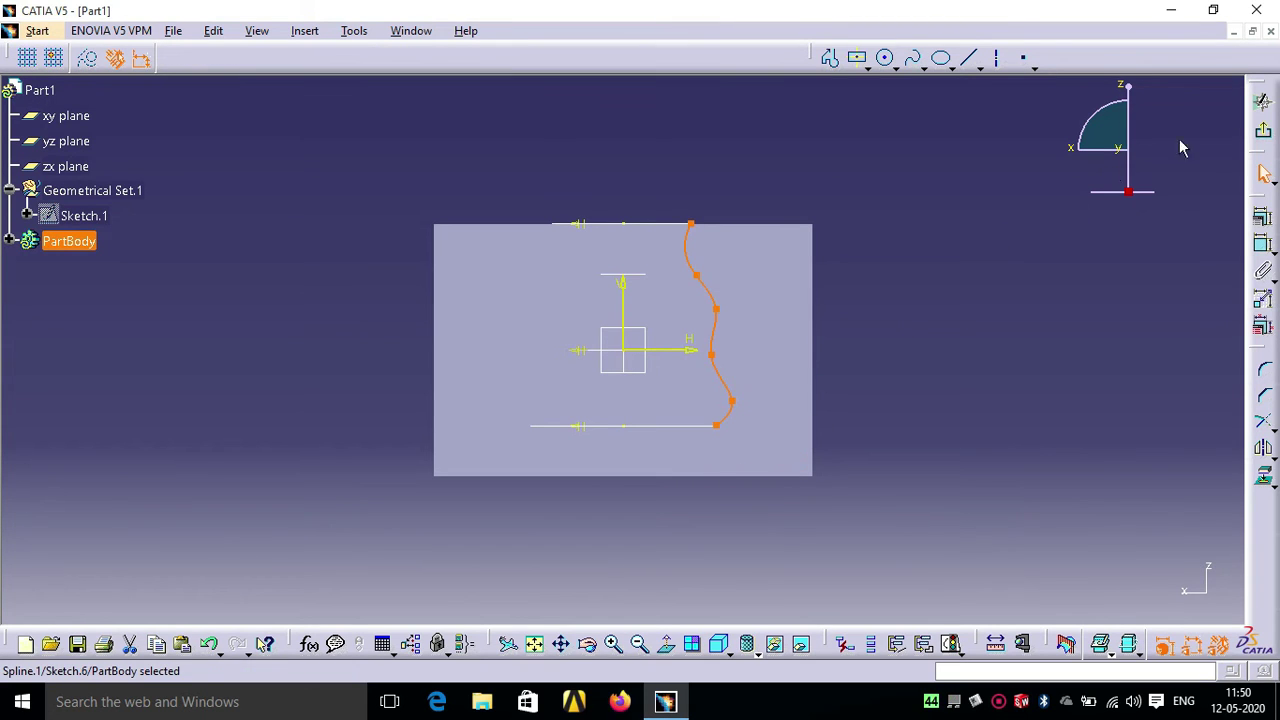
{"action": "left_click", "coordinate": [1263, 130]}
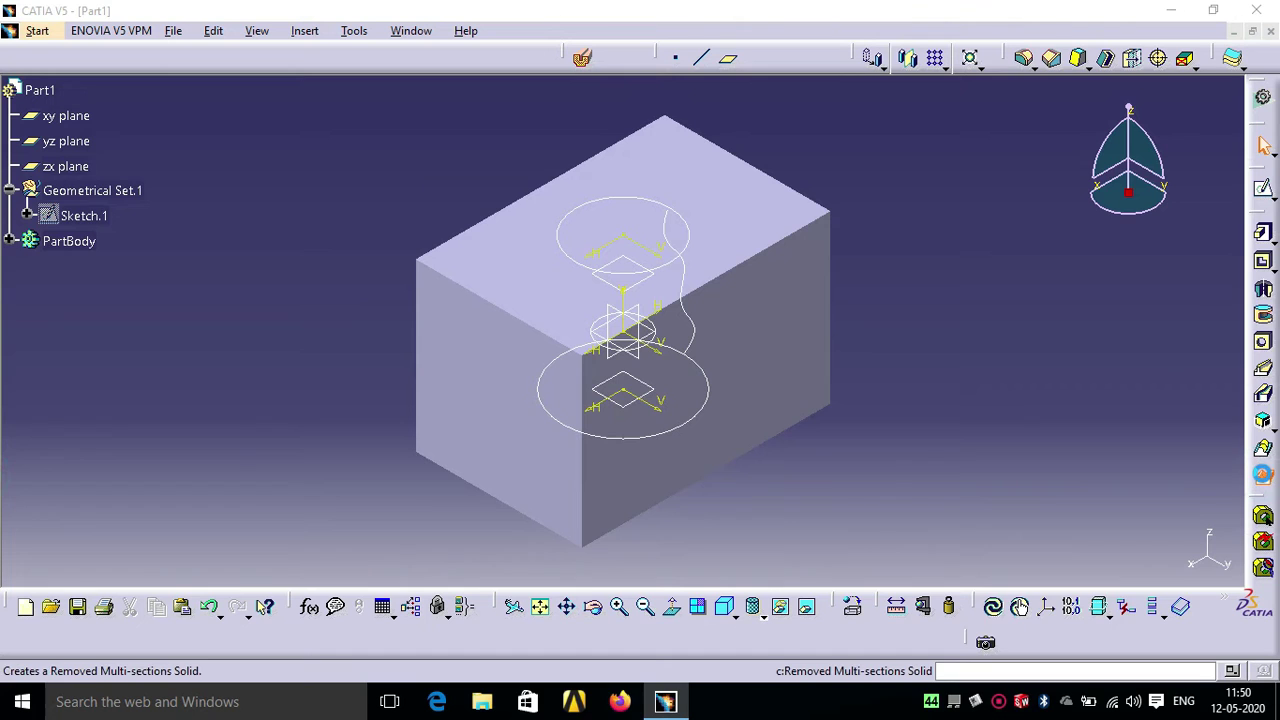
Try to cut a Removed Multi-Sections Solid through the top-face circle and the lower circle, using the wavy spline as the guide.
{"action": "left_click", "coordinate": [1263, 474]}
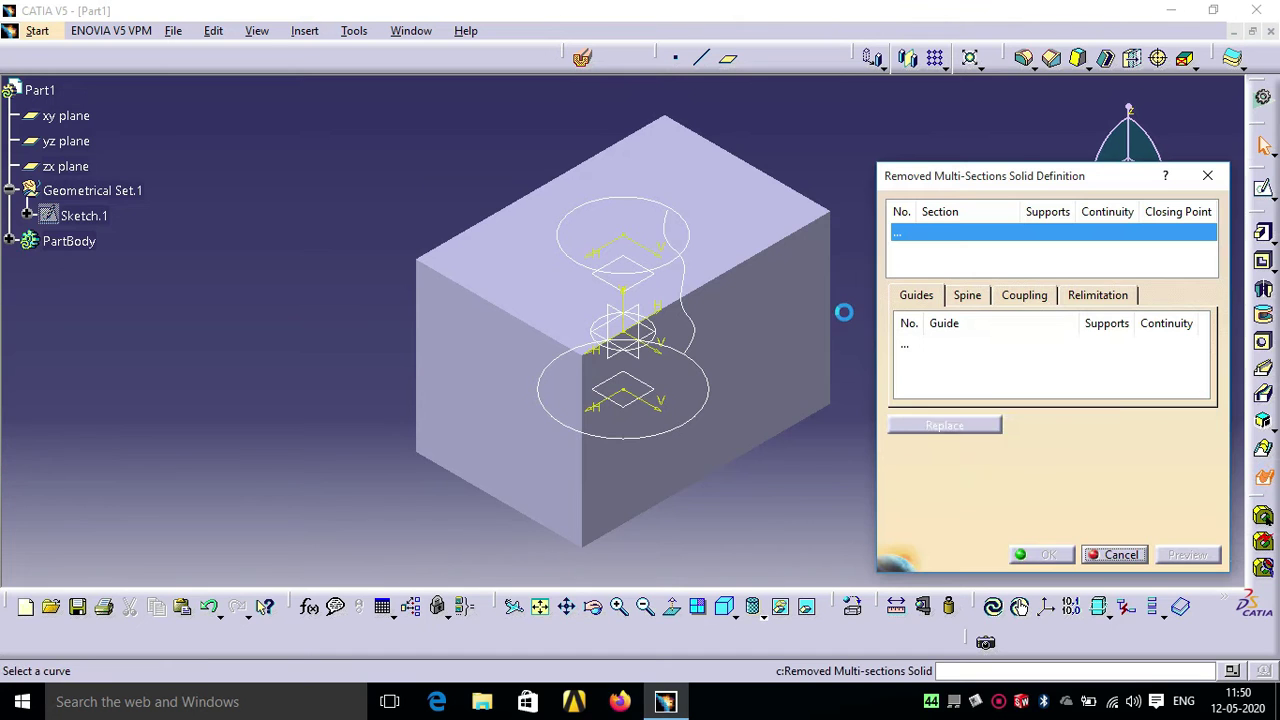
{"action": "left_click", "coordinate": [690, 242]}
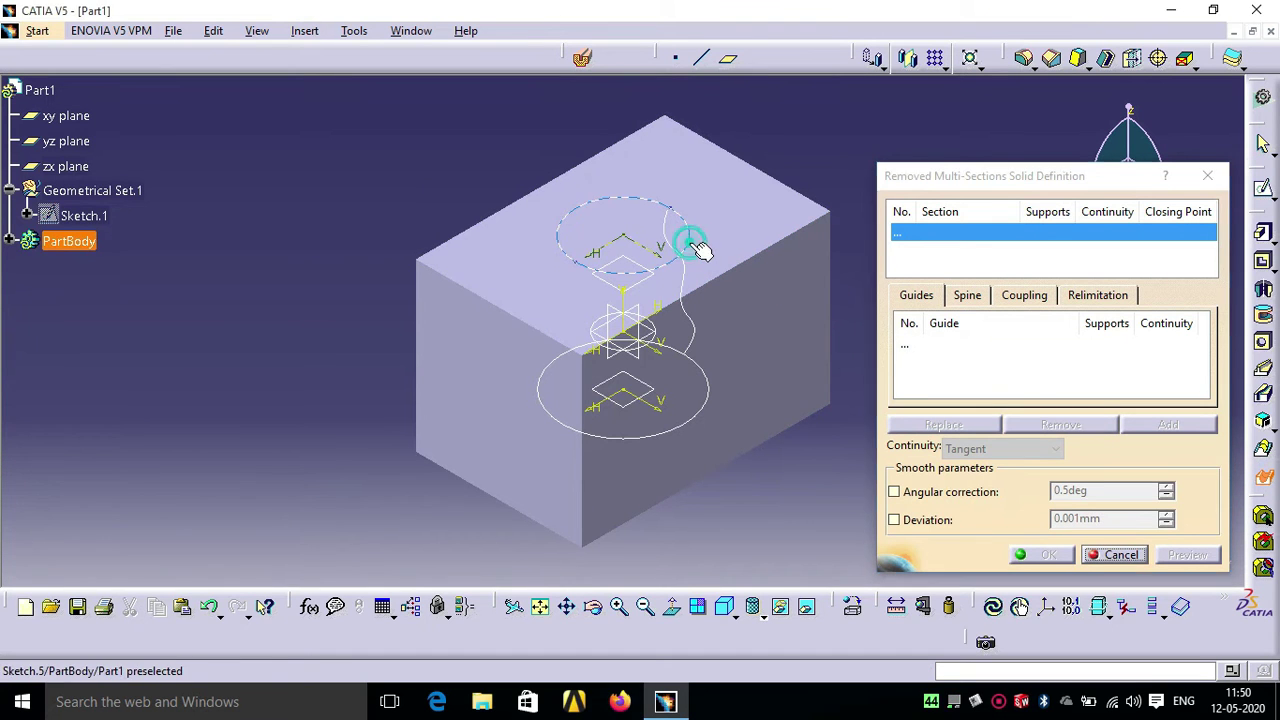
{"action": "left_click", "coordinate": [690, 420]}
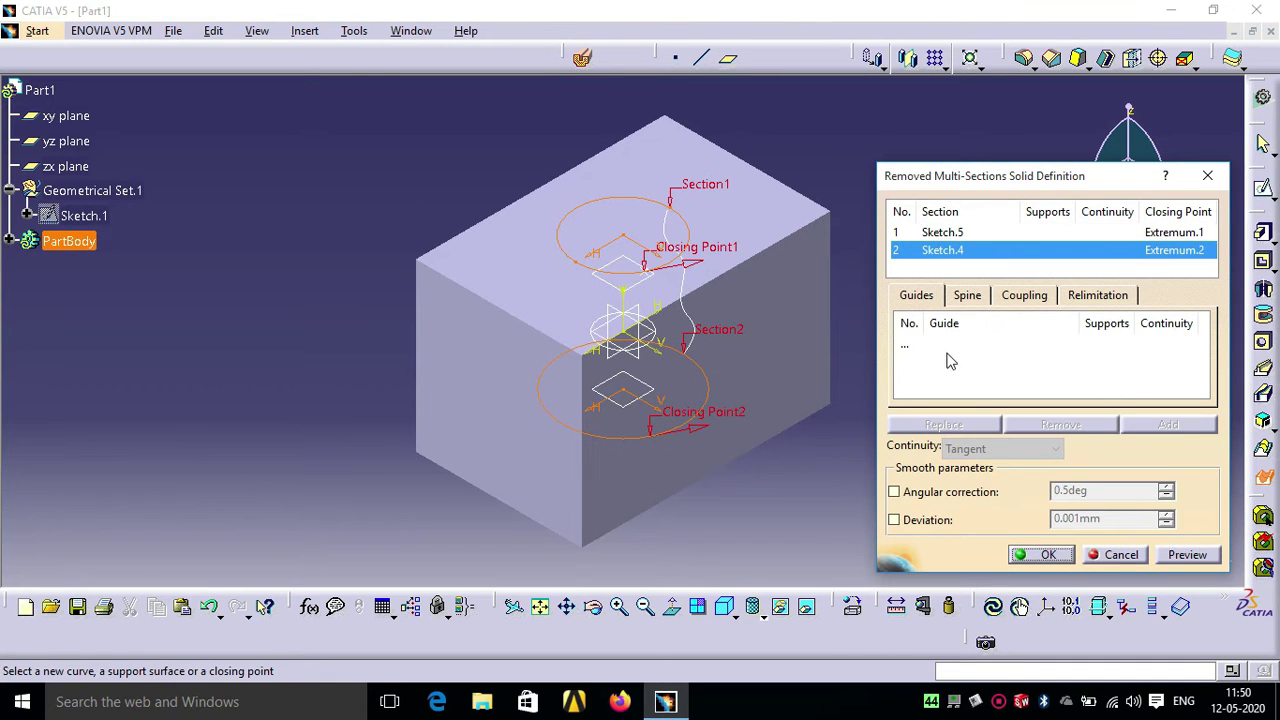
{"action": "left_click", "coordinate": [910, 358]}
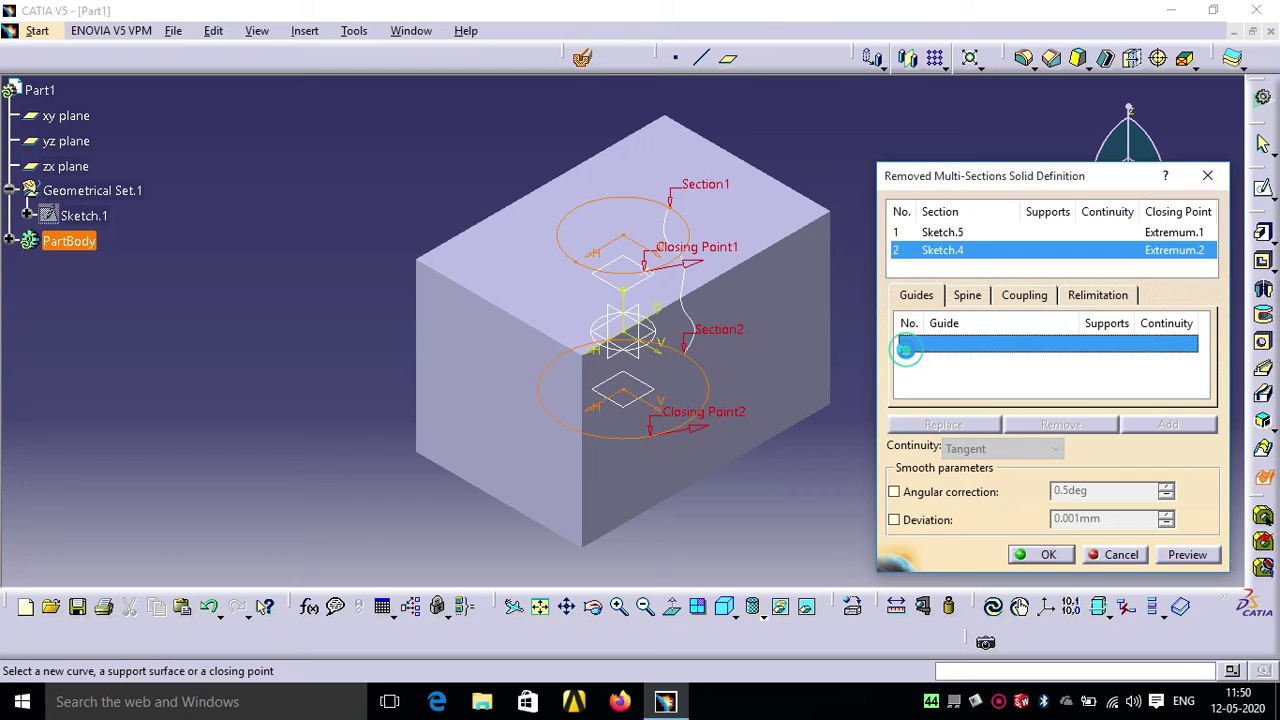
{"action": "left_click", "coordinate": [704, 325]}
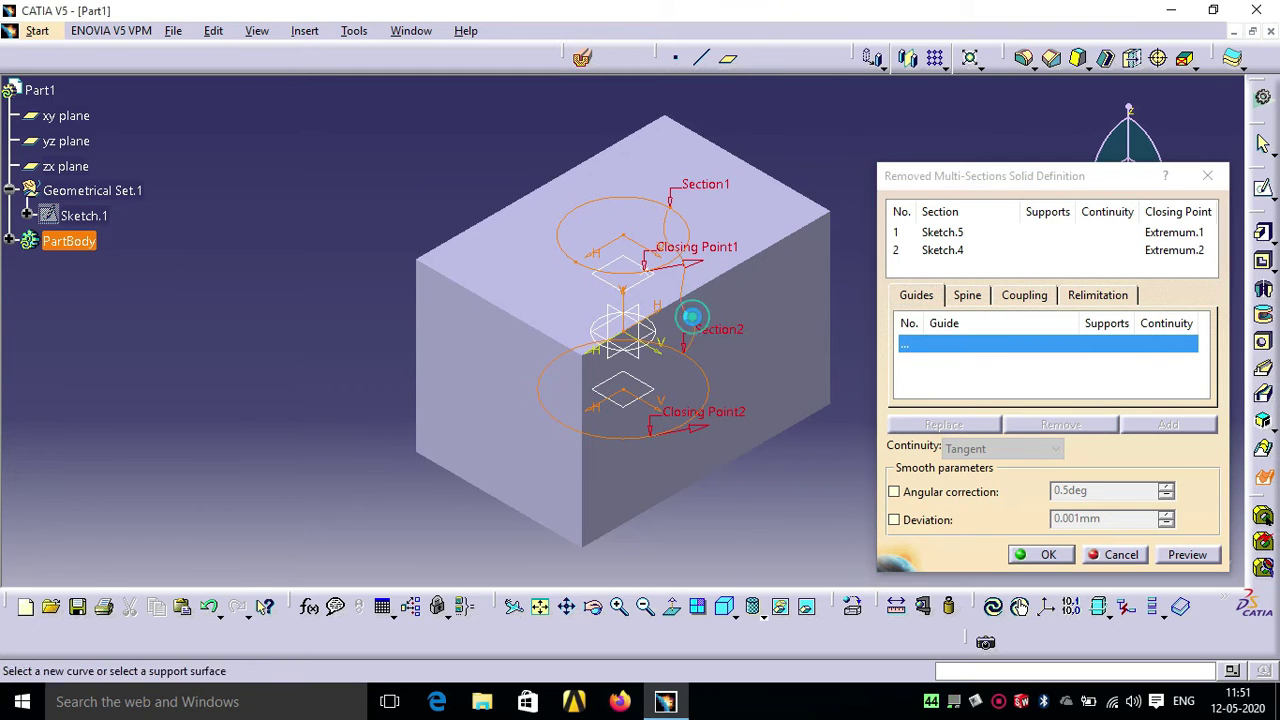
{"action": "left_click", "coordinate": [1207, 559]}
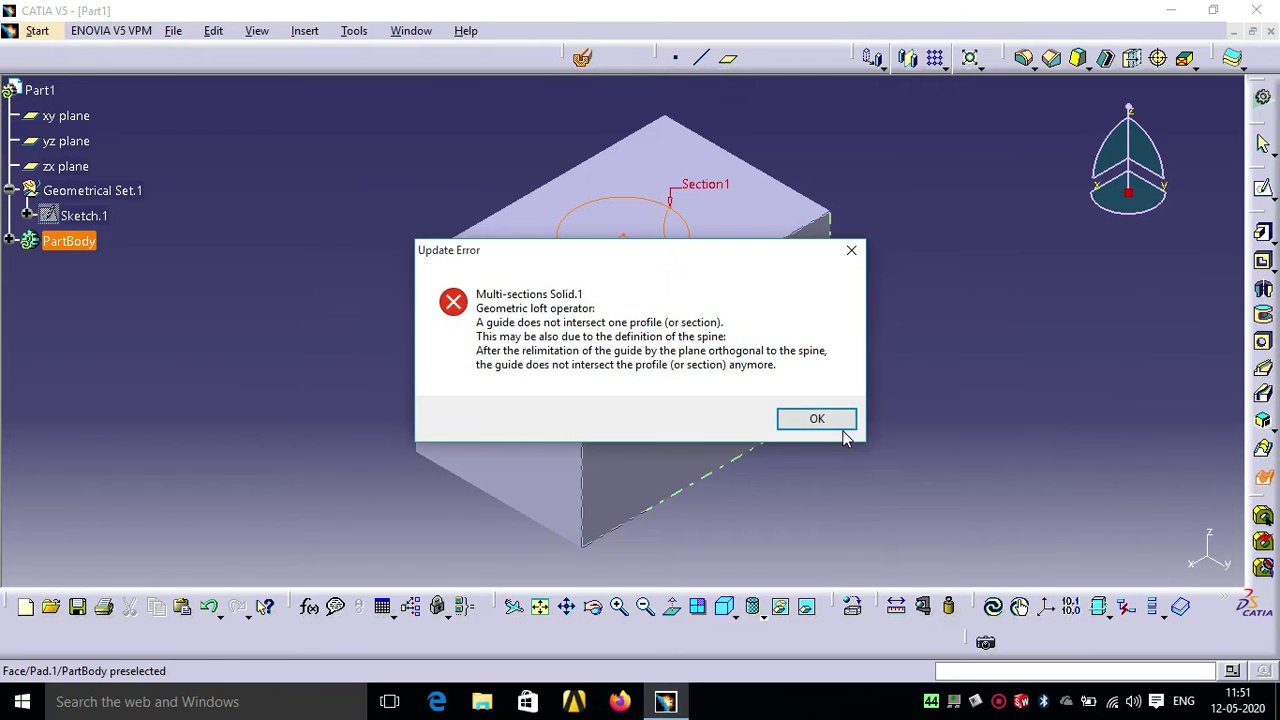
{"action": "left_click", "coordinate": [840, 428]}
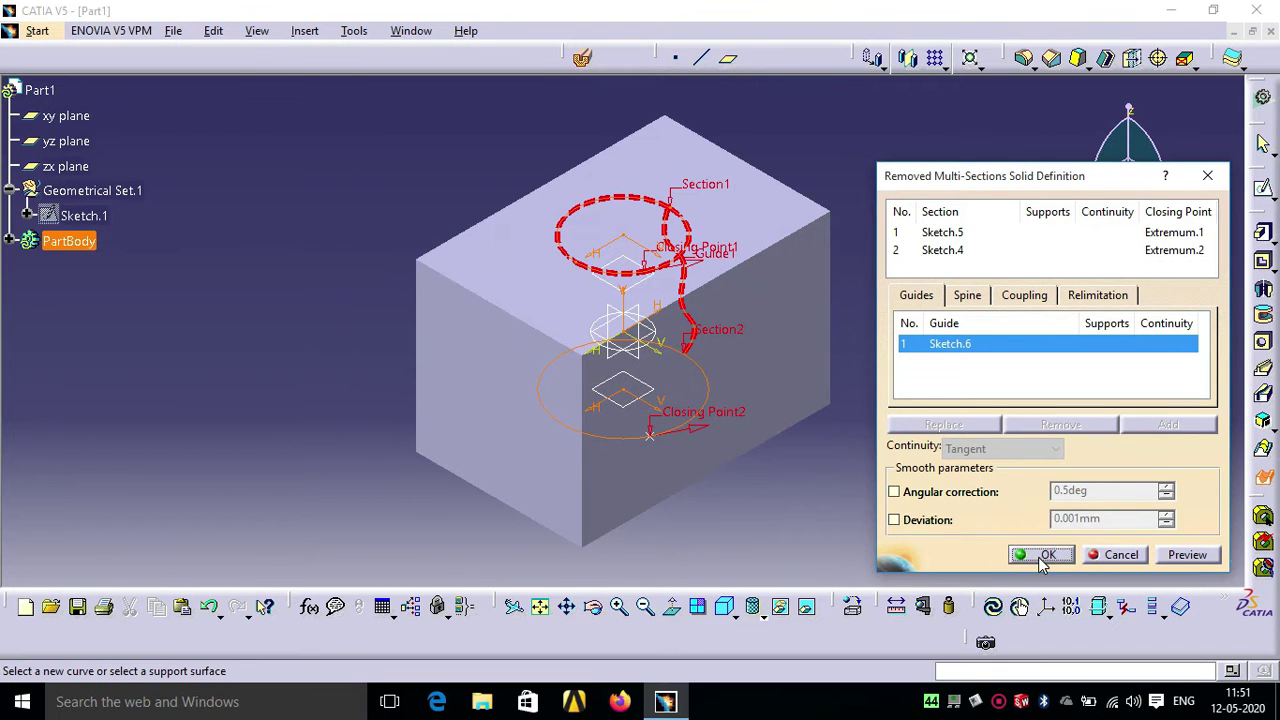
{"action": "left_click", "coordinate": [1040, 556]}
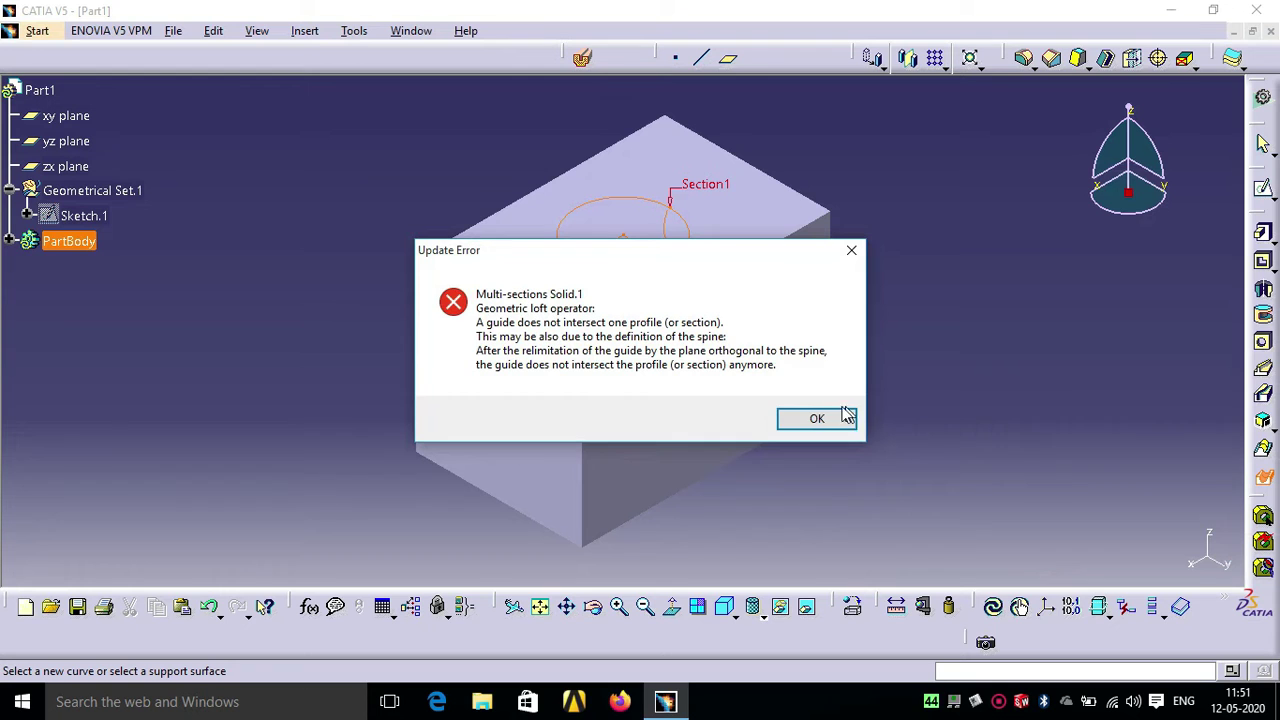
{"action": "left_click", "coordinate": [797, 420]}
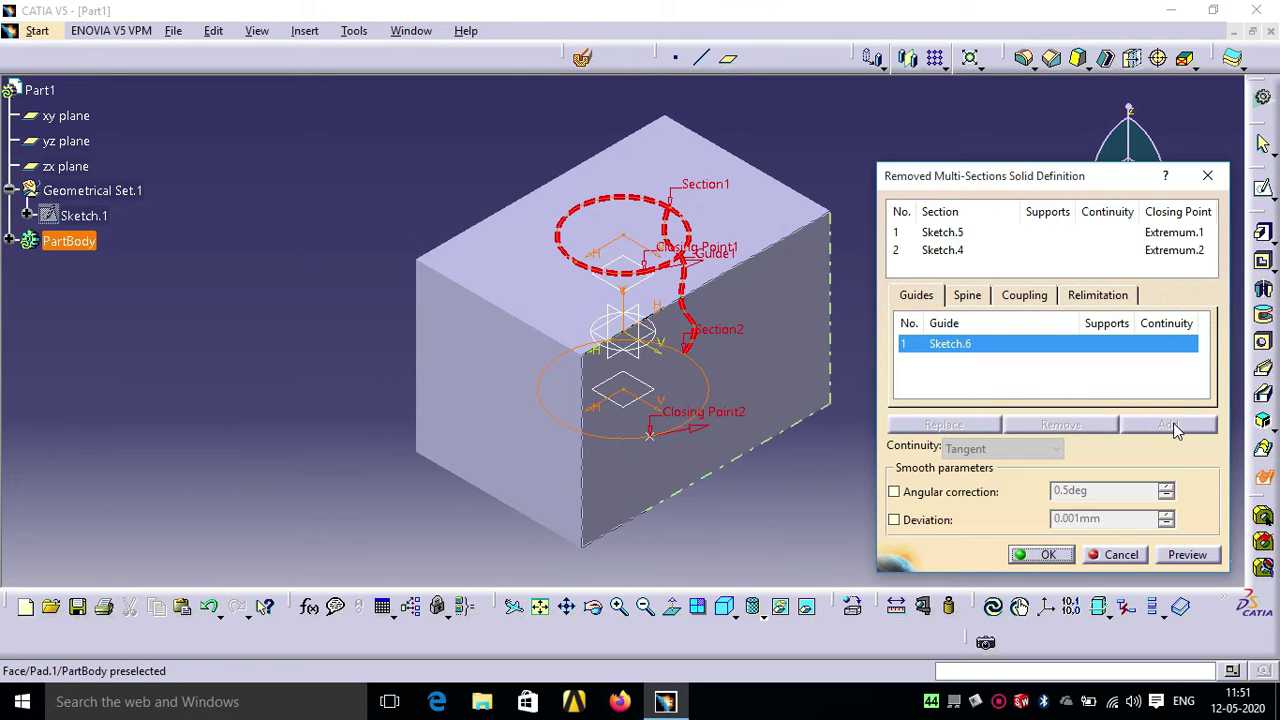
{"action": "left_click", "coordinate": [1128, 555]}
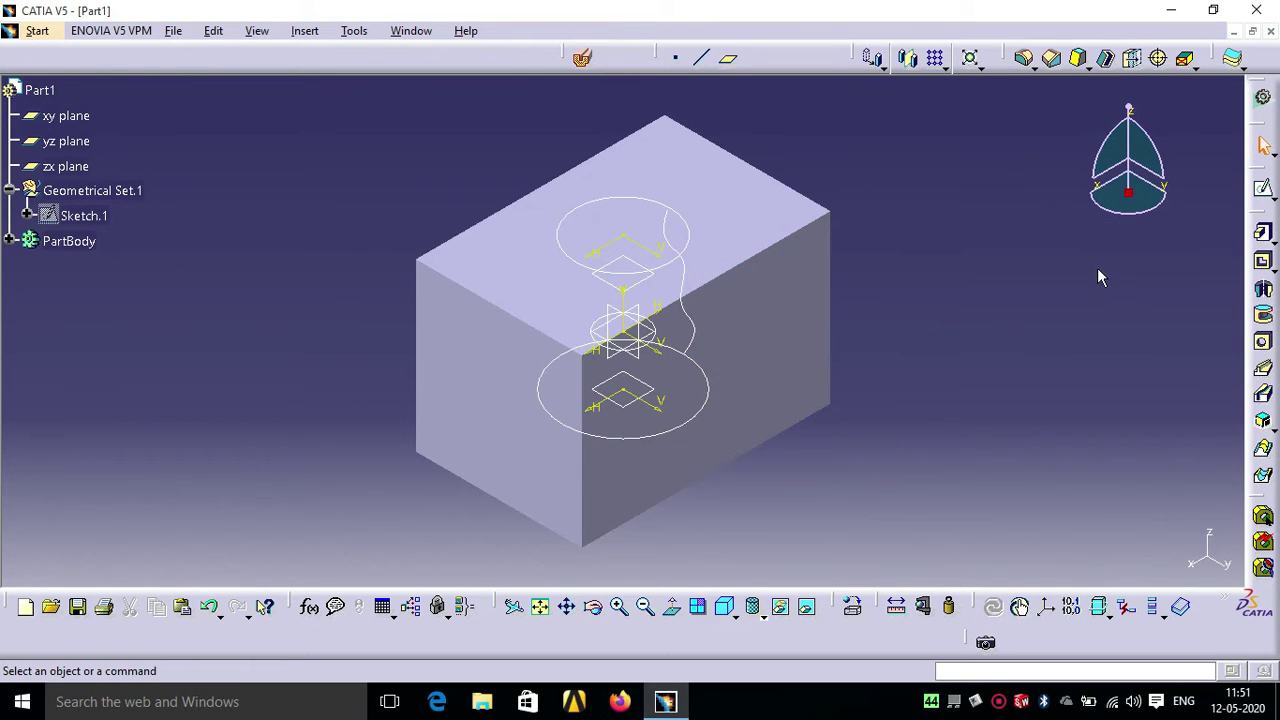
Undo the wavy spline guide sketch, leaving the pad definition unchanged.
{"action": "double_click", "coordinate": [696, 333]}
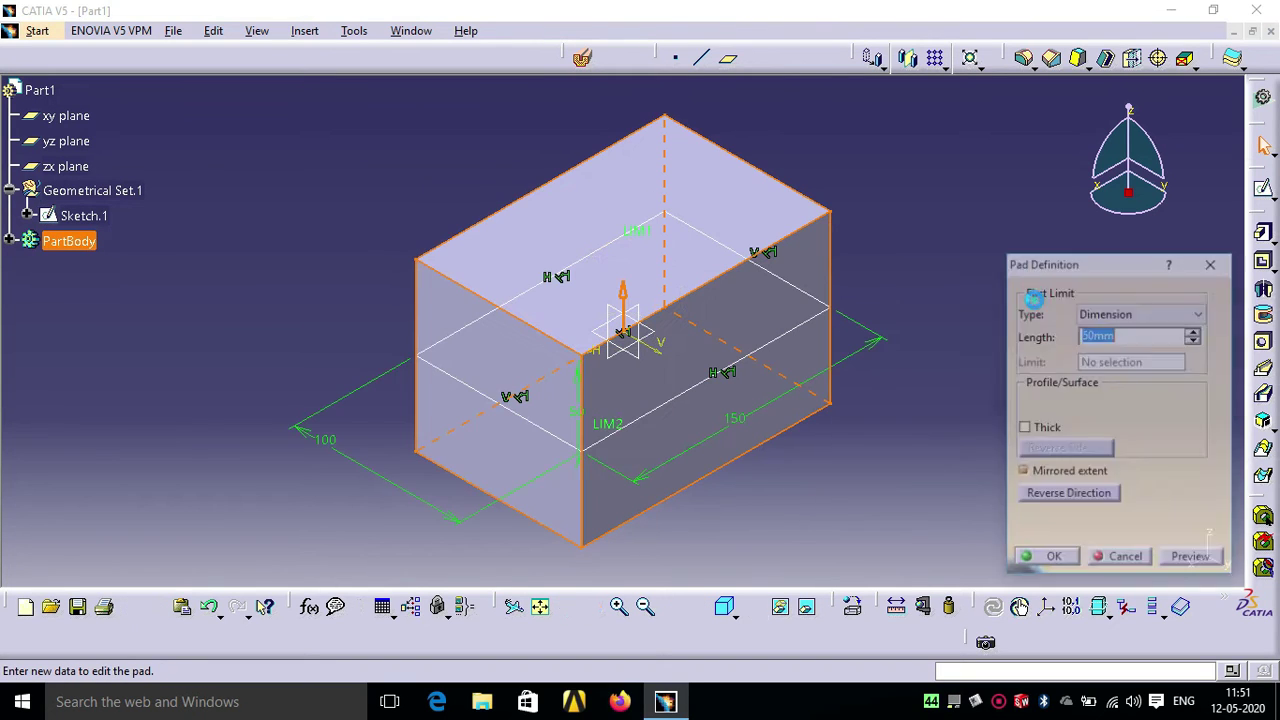
{"action": "left_click", "coordinate": [1213, 262]}
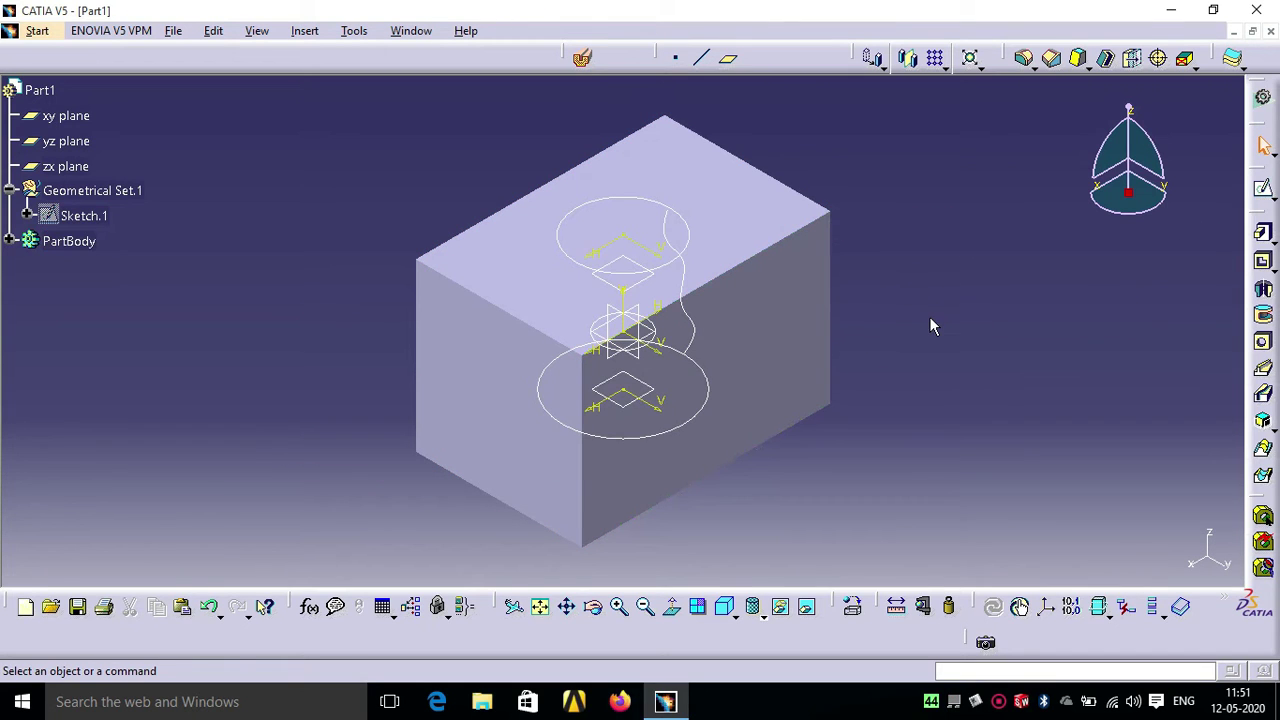
{"action": "key", "text": "ctrl+z"}
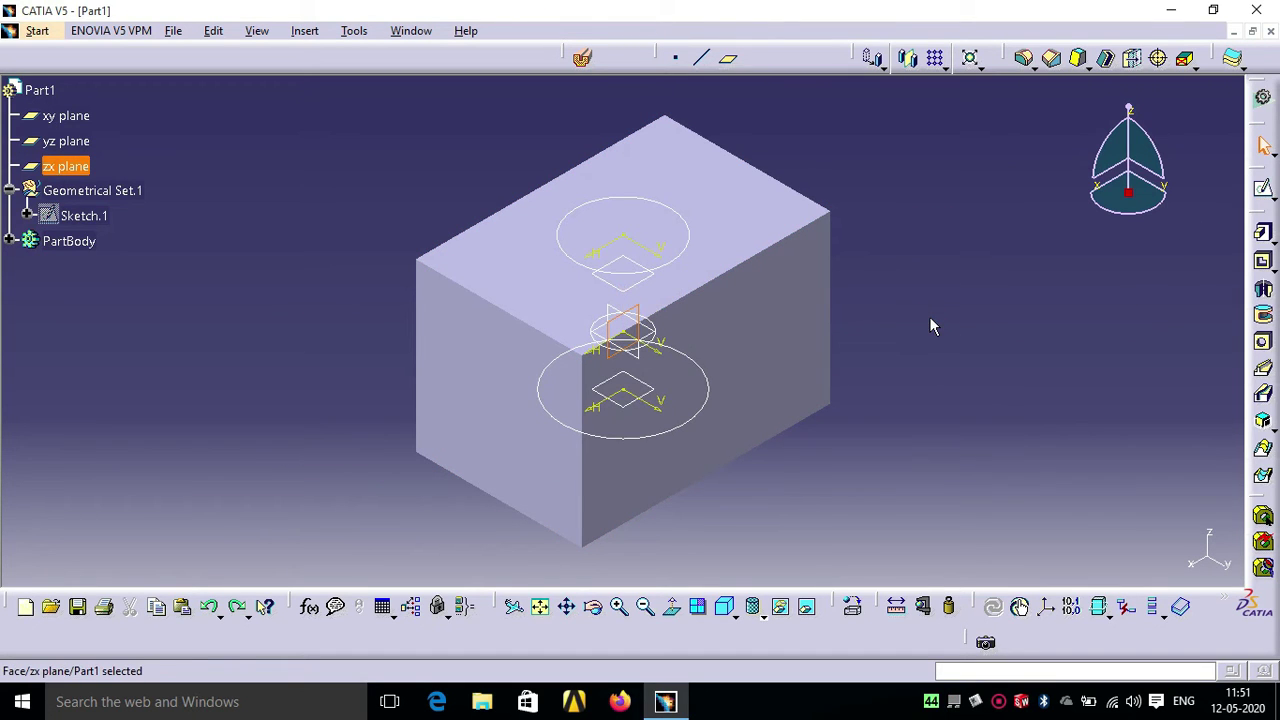
Start a new sketch on the zx plane and project the top-face circle and the lower circle into it.
{"action": "left_click", "coordinate": [1262, 187]}
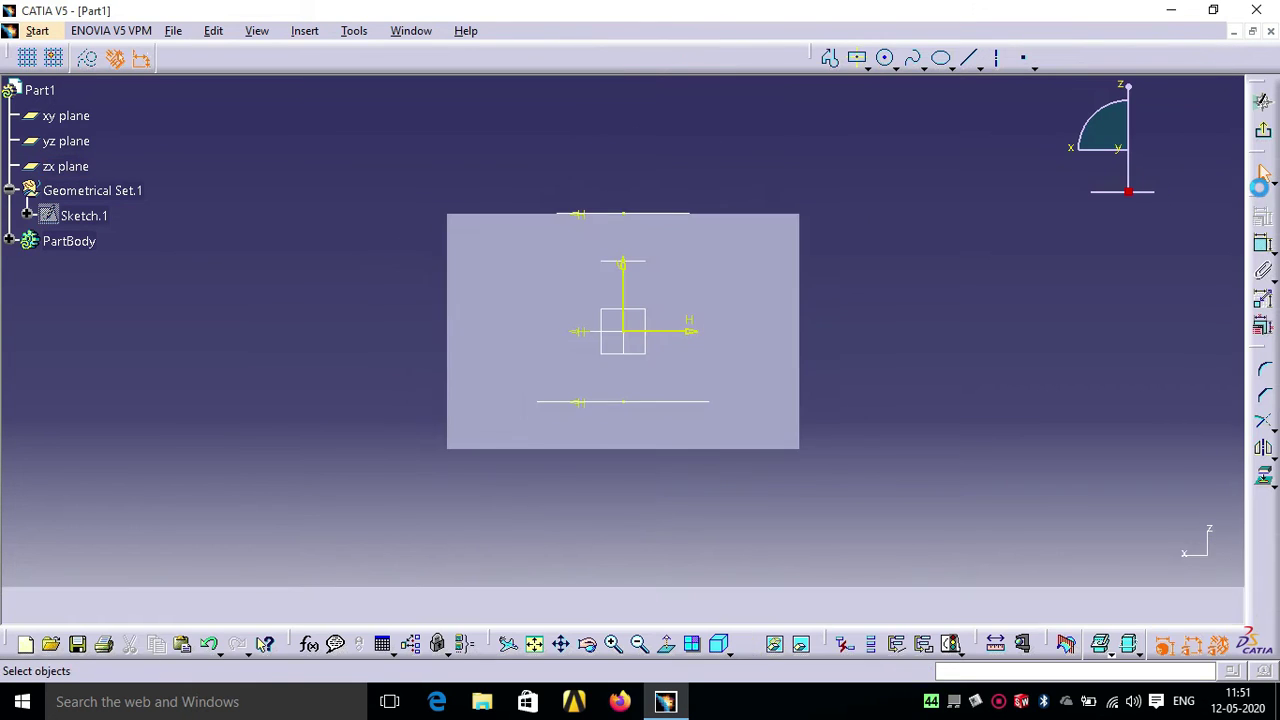
{"action": "left_click", "coordinate": [668, 224]}
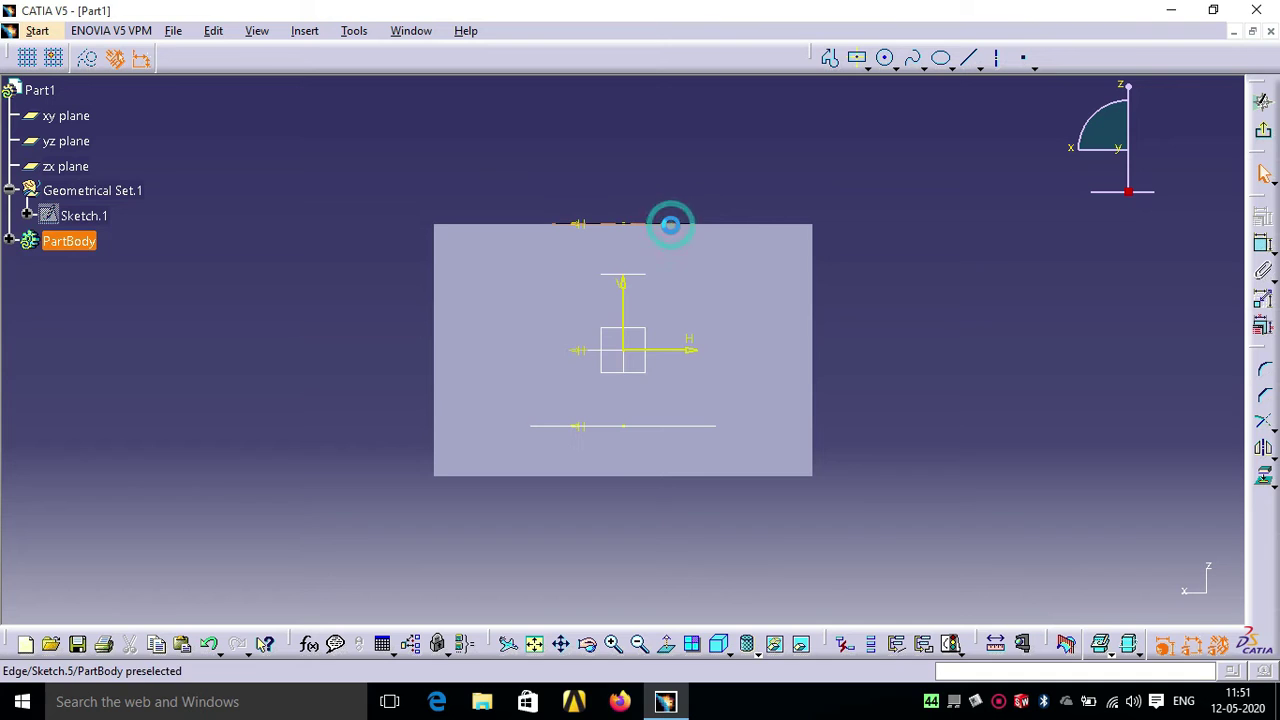
{"action": "left_click", "coordinate": [662, 427], "text": "ctrl"}
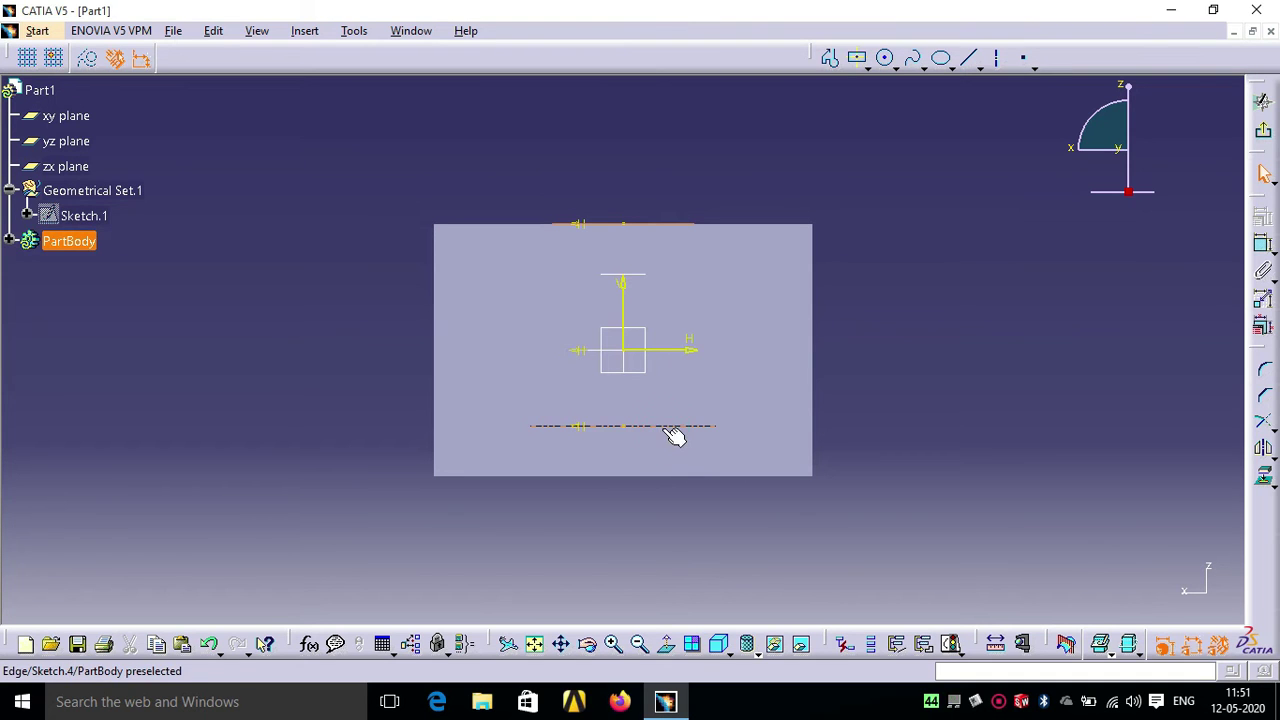
{"action": "left_click", "coordinate": [89, 62]}
{"action": "left_click", "coordinate": [1265, 478]}
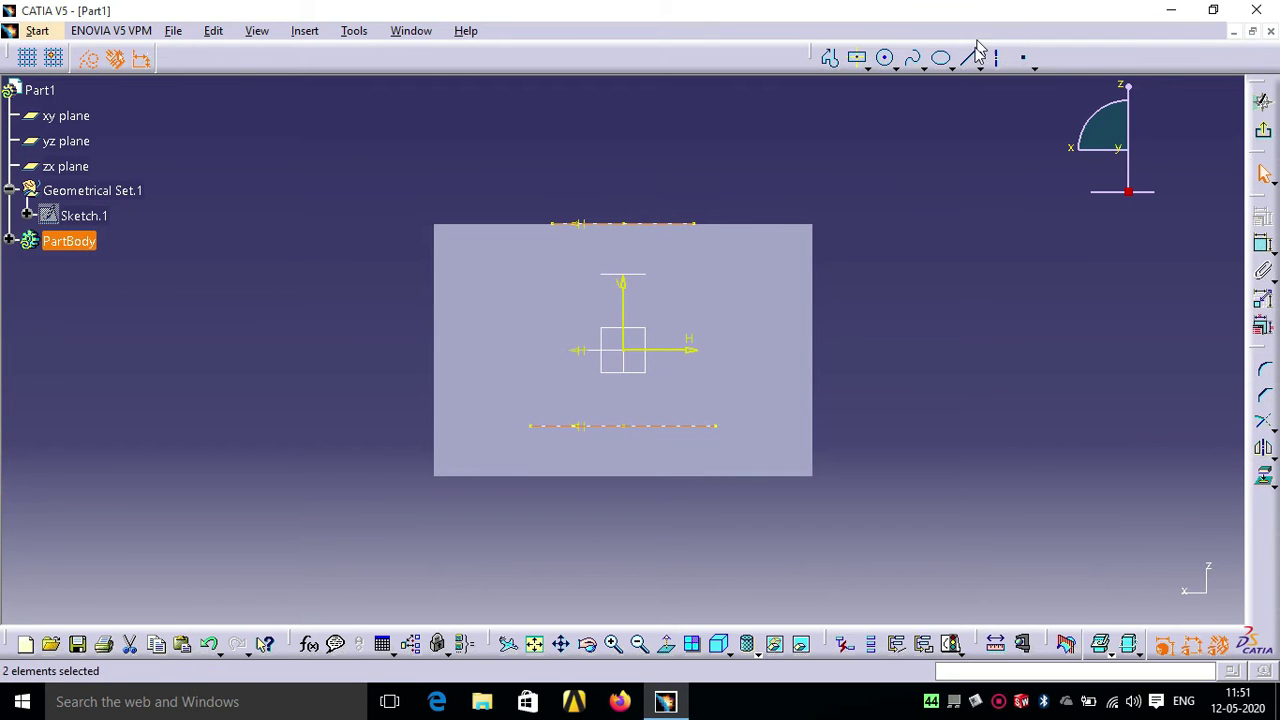
{"action": "left_click", "coordinate": [912, 58]}
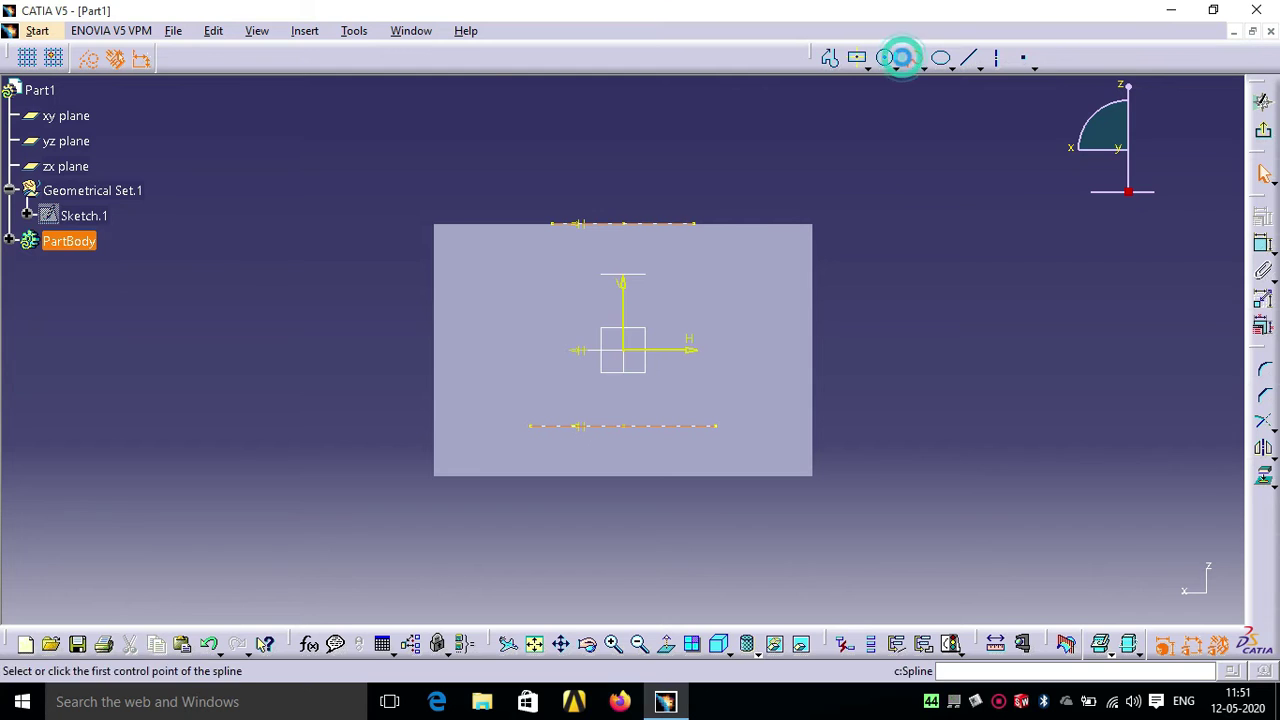
{"action": "left_click", "coordinate": [697, 224]}
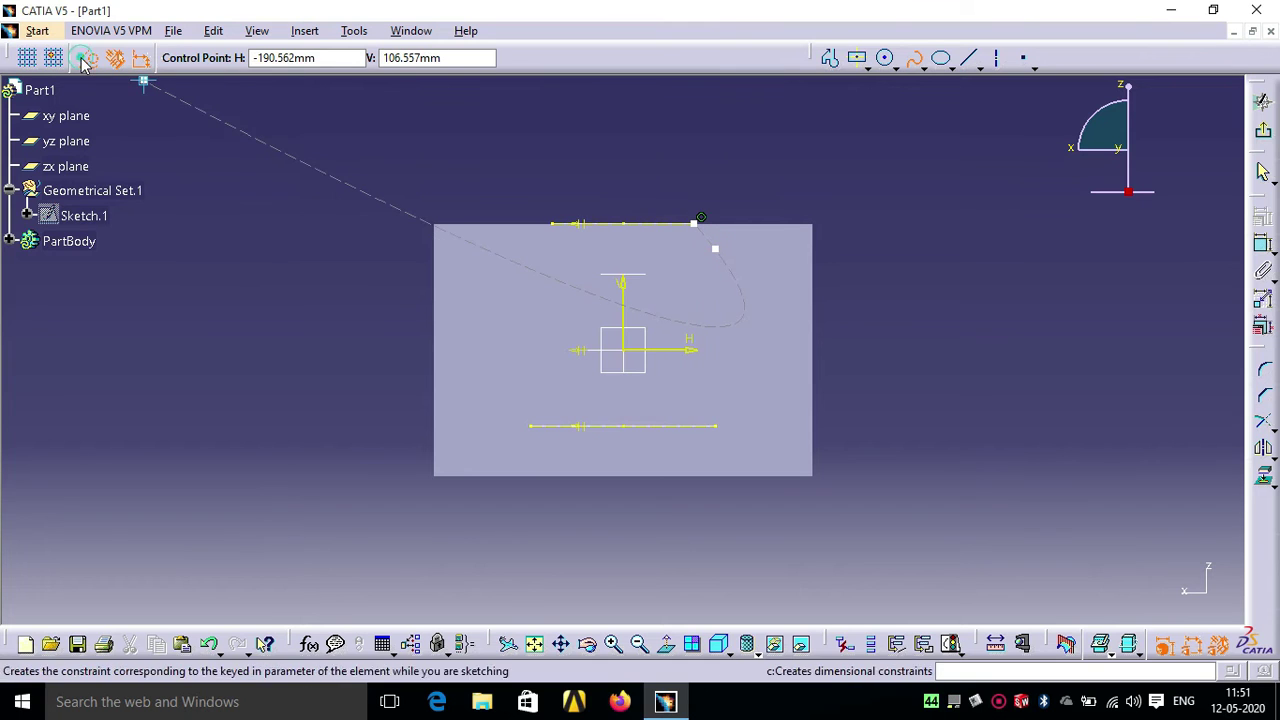
{"action": "double_click", "coordinate": [818, 220]}
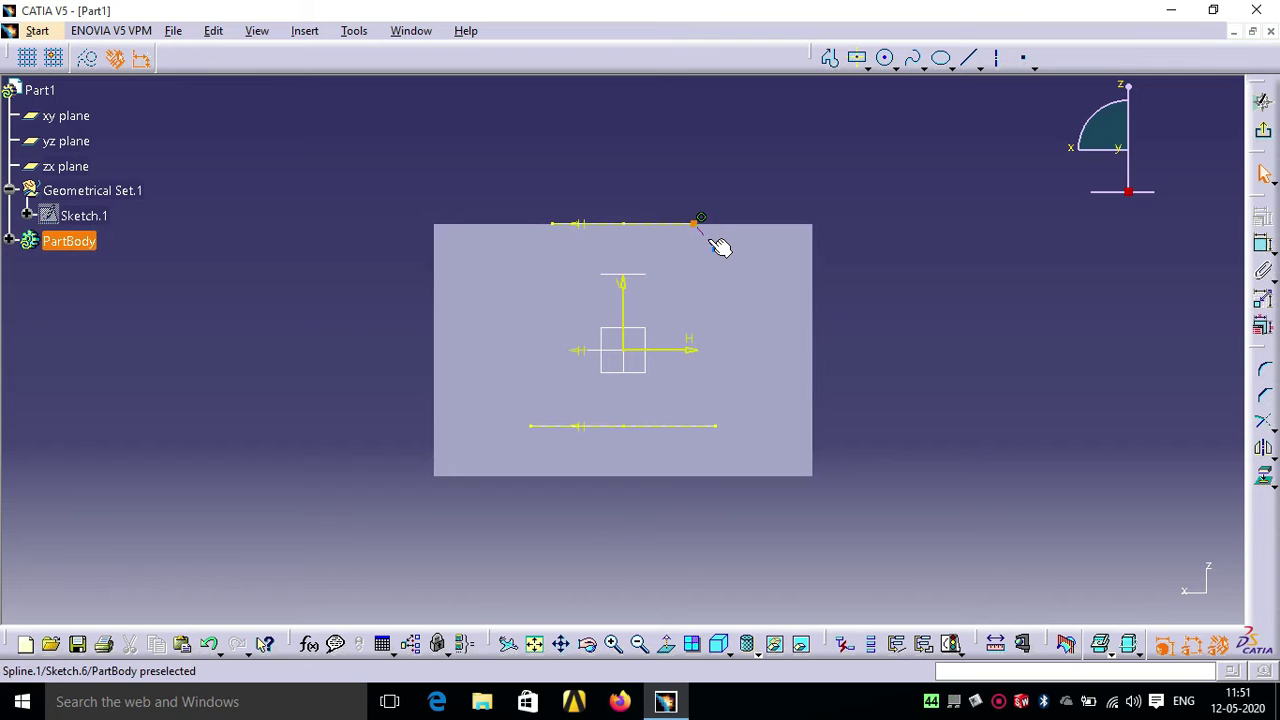
{"action": "left_click", "coordinate": [716, 243]}
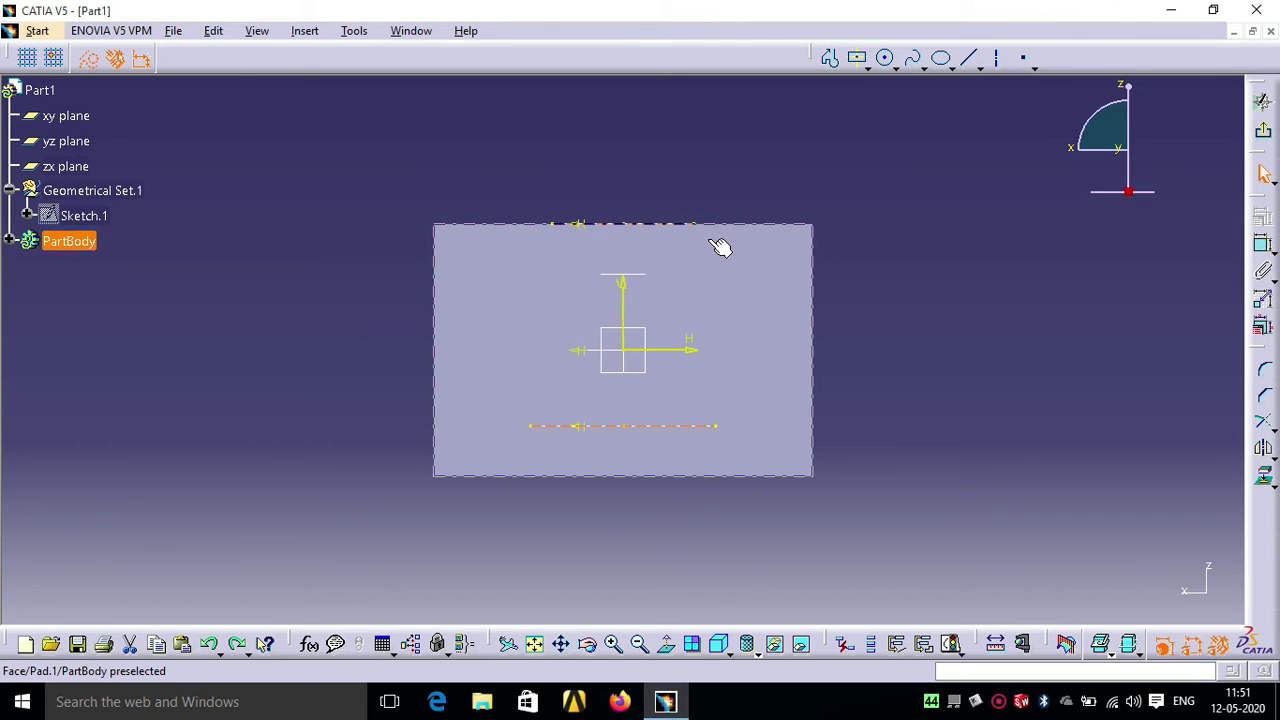
Draw a wavy seven-point spline from the projected top circle's endpoint to the projected lower circle's endpoint on the same side and exit the sketch.
{"action": "left_click", "coordinate": [912, 60]}
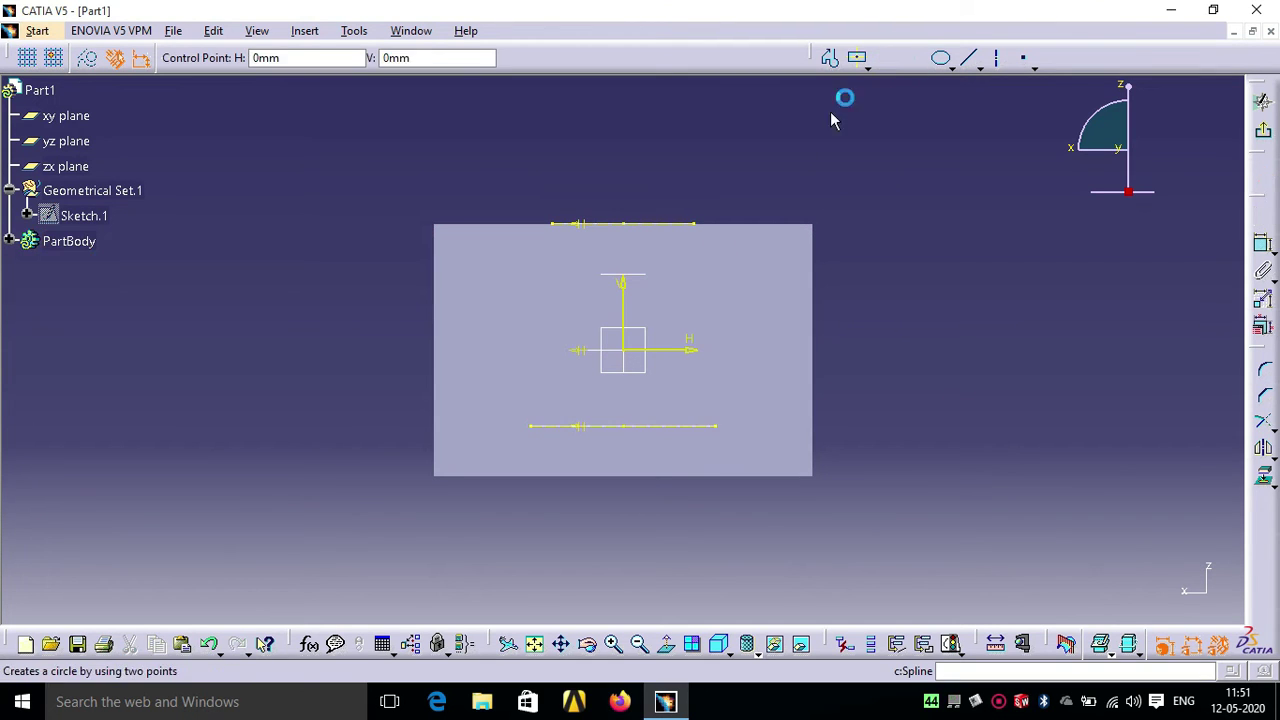
{"action": "left_click", "coordinate": [699, 222]}
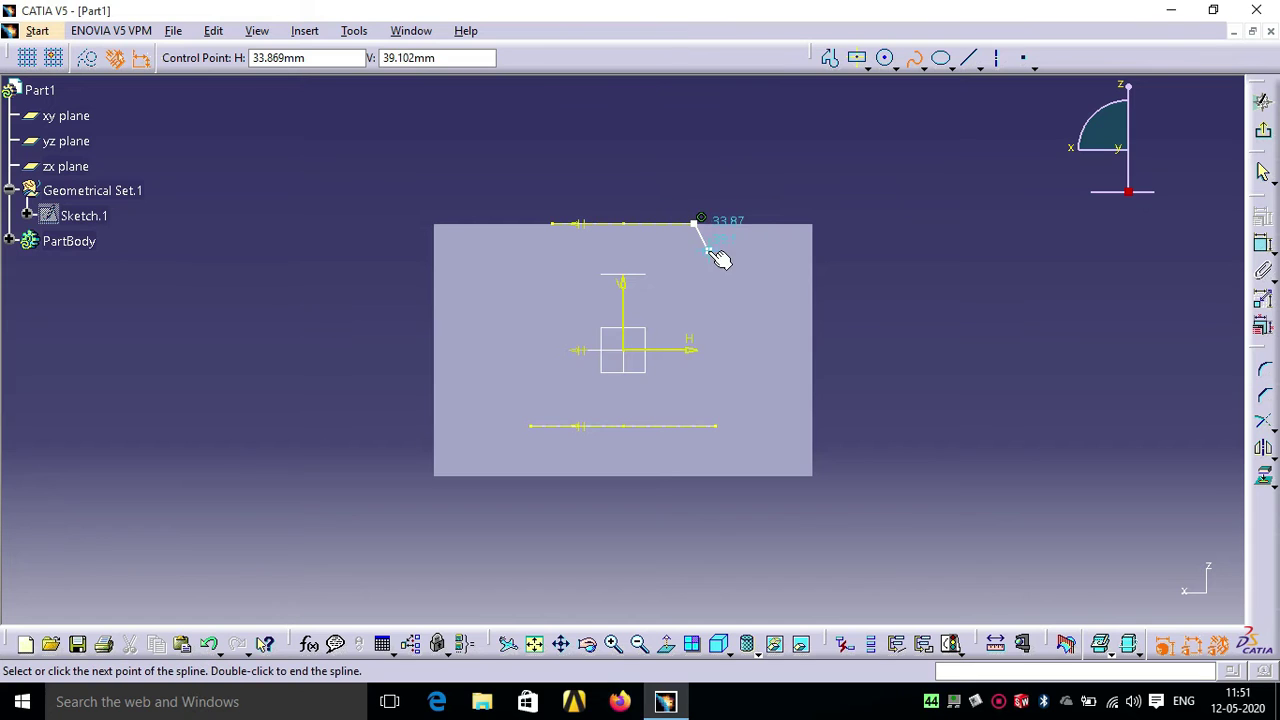
{"action": "left_click", "coordinate": [709, 284]}
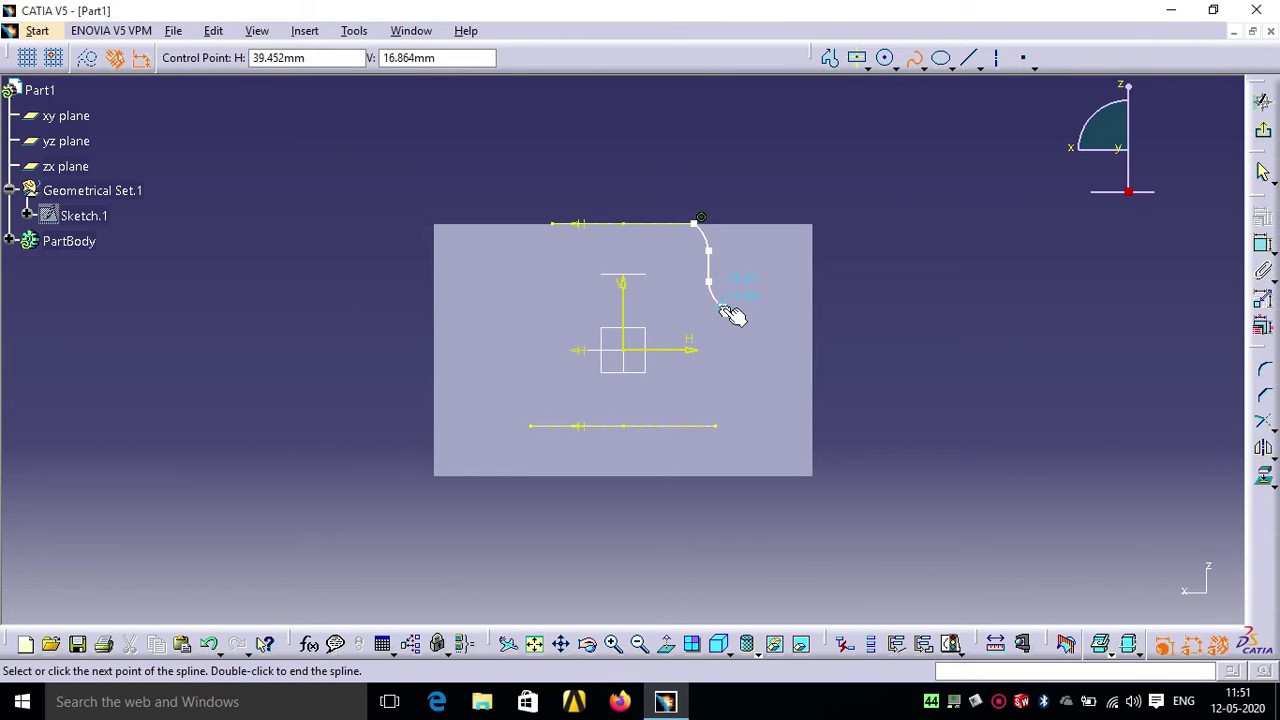
{"action": "left_click", "coordinate": [723, 309]}
{"action": "left_click", "coordinate": [723, 368]}
{"action": "left_click", "coordinate": [728, 390]}
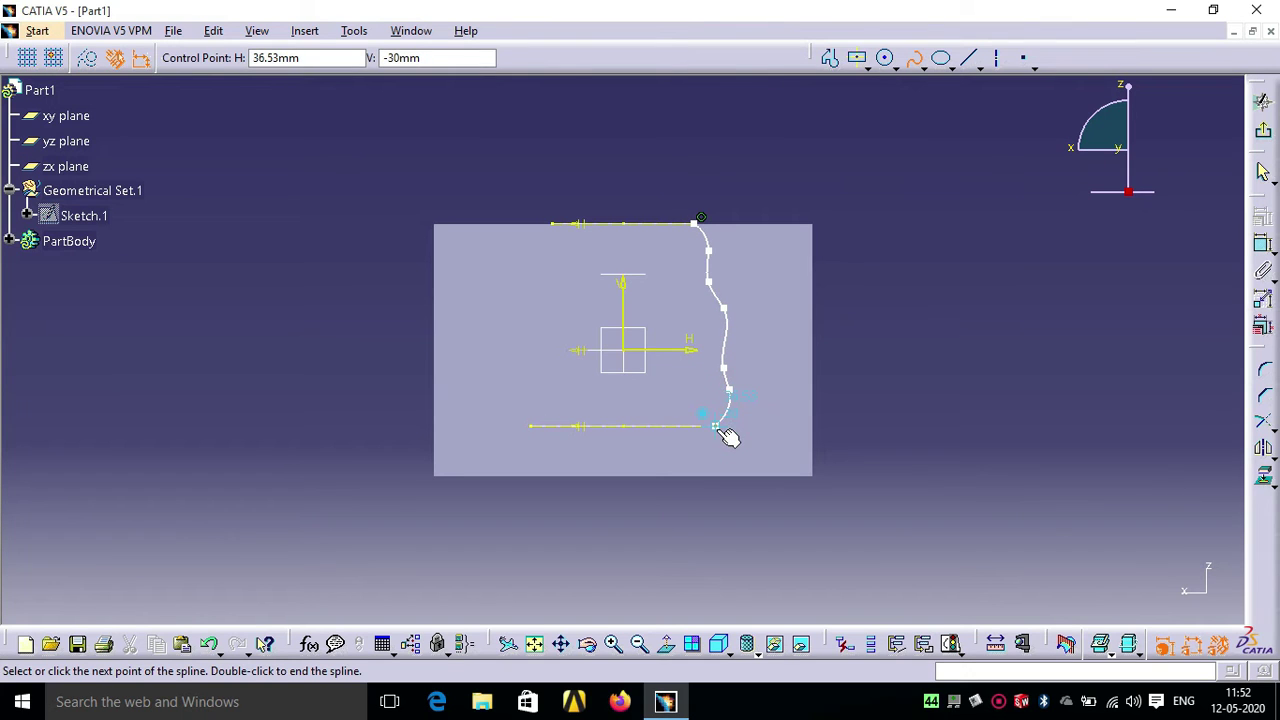
{"action": "key", "text": "Escape"}
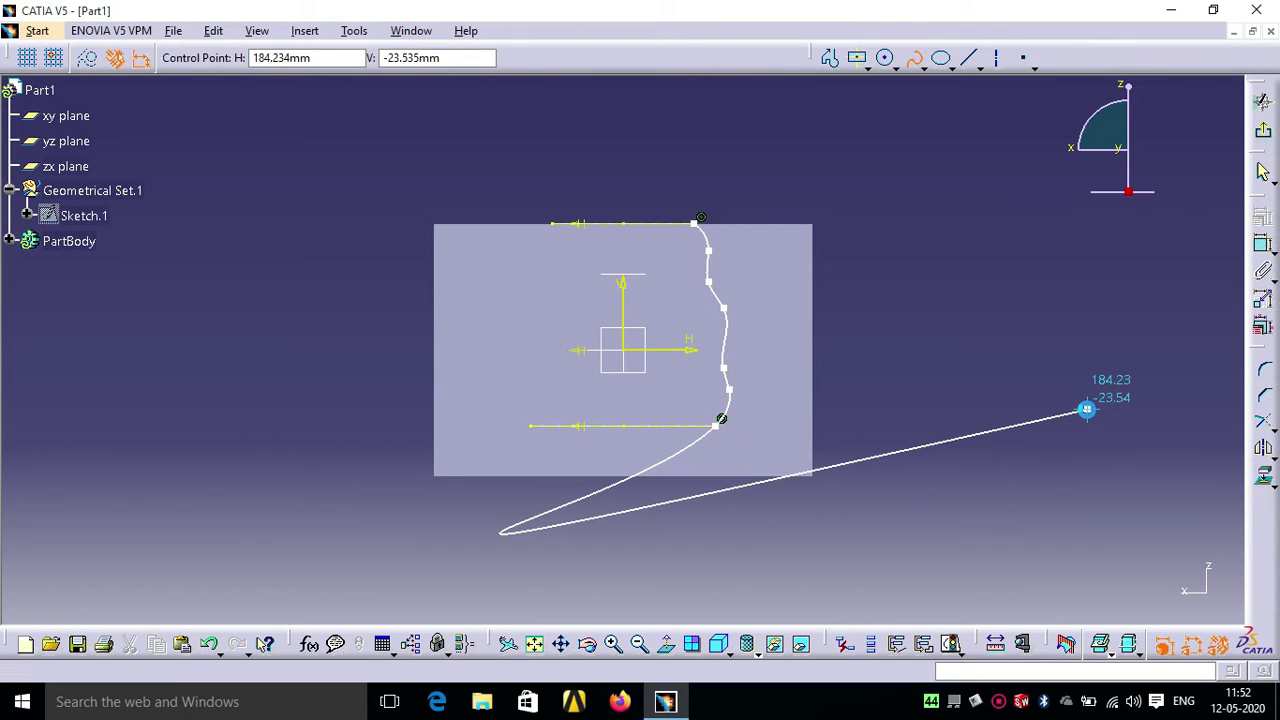
{"action": "key", "text": "Escape"}
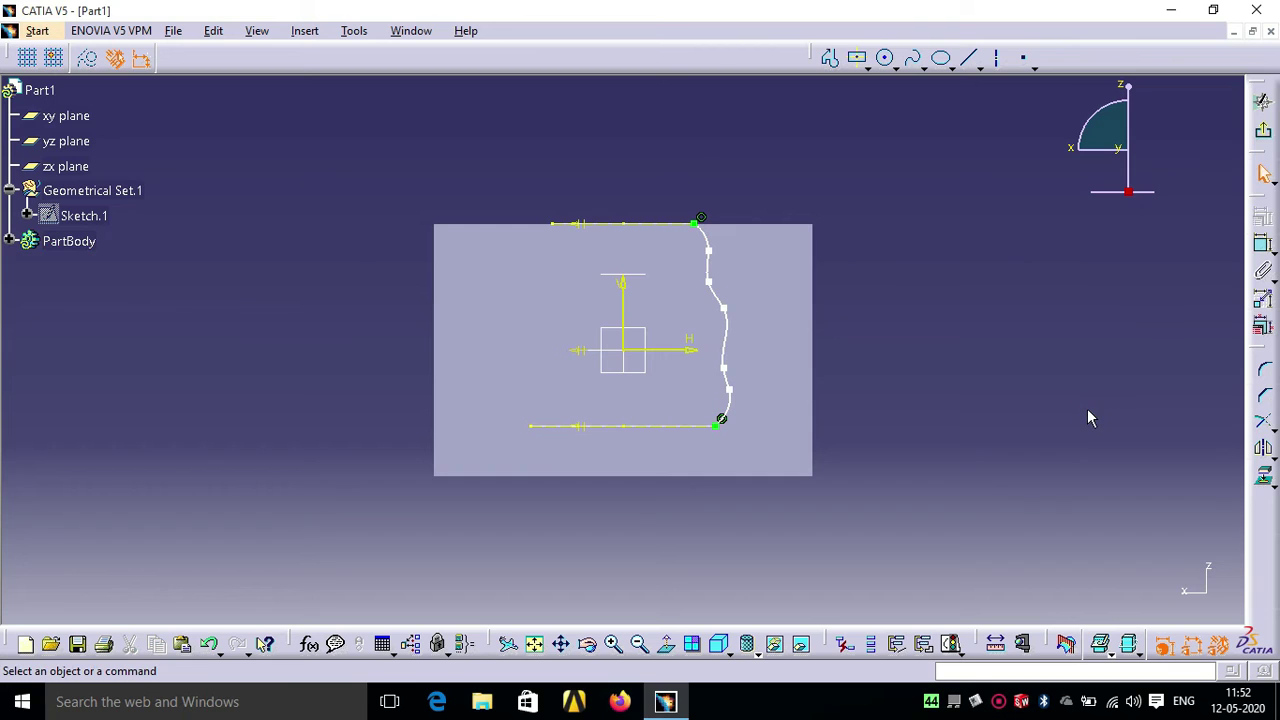
{"action": "left_click", "coordinate": [1263, 131]}
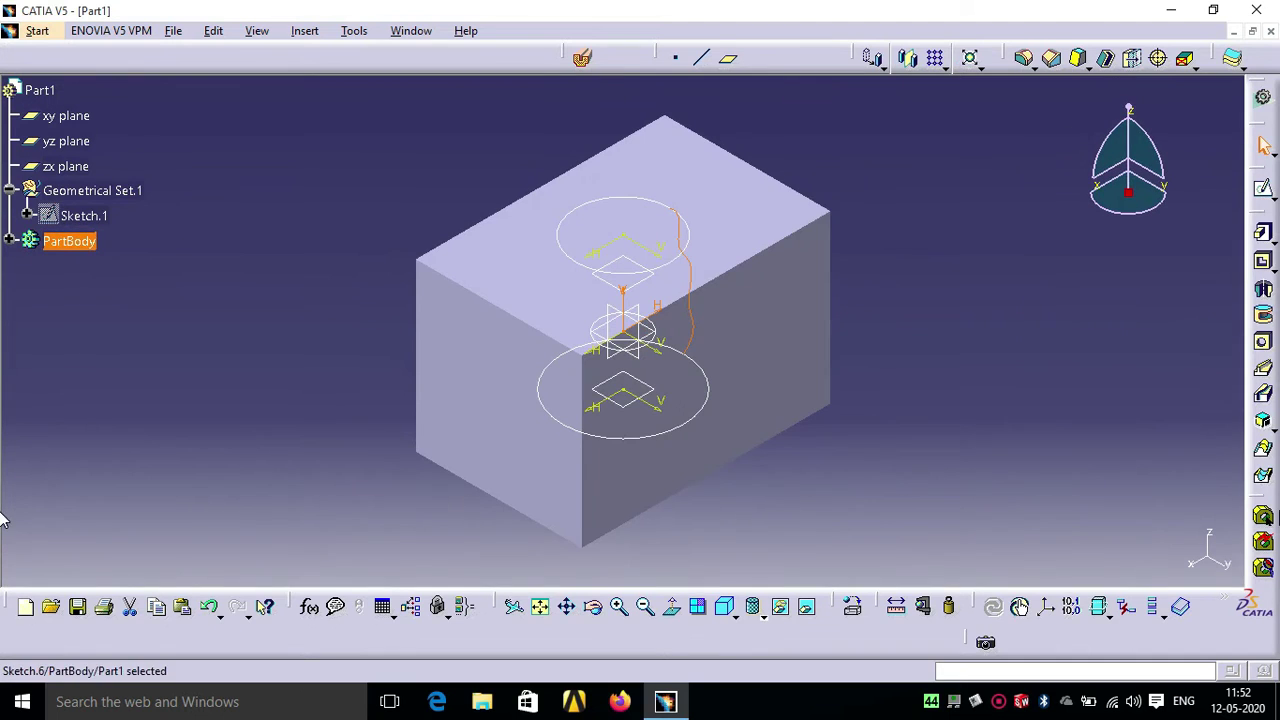
Cut a Removed Multi-Sections Solid through the top-face circle and the lower circle, with the new spline sketch as the guide.
{"action": "left_click", "coordinate": [988, 434]}
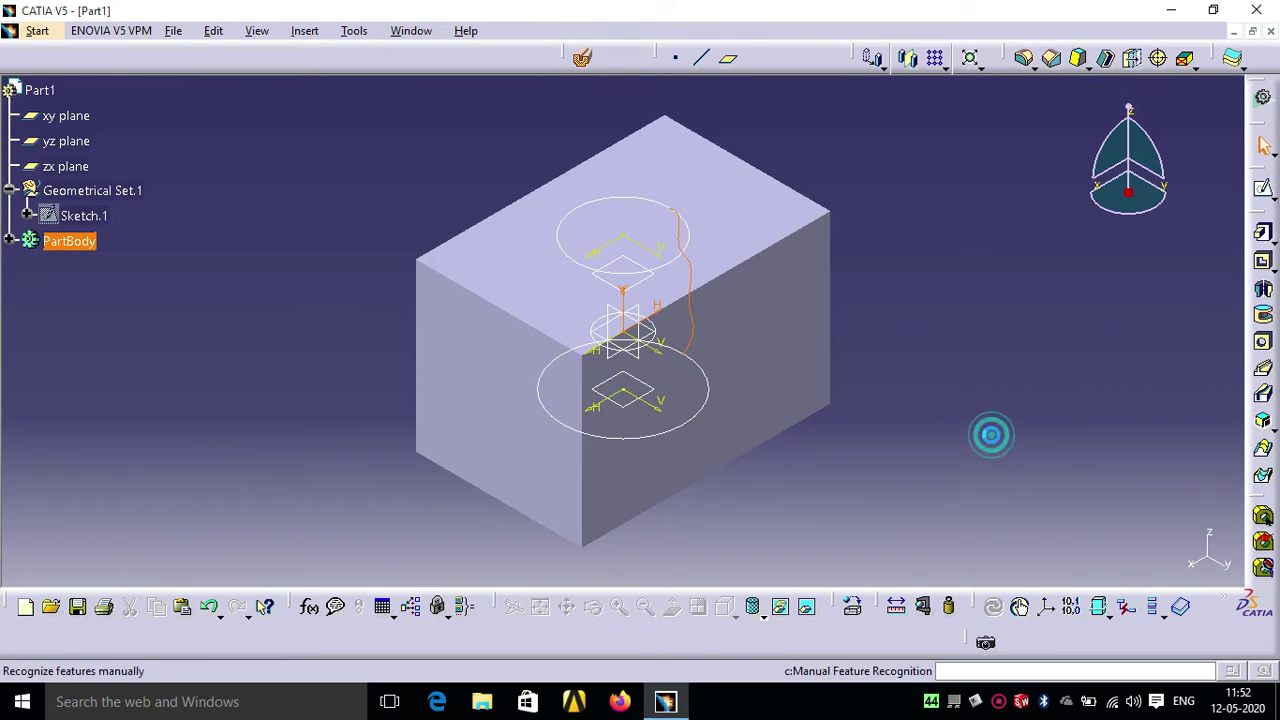
{"action": "left_click", "coordinate": [1263, 477]}
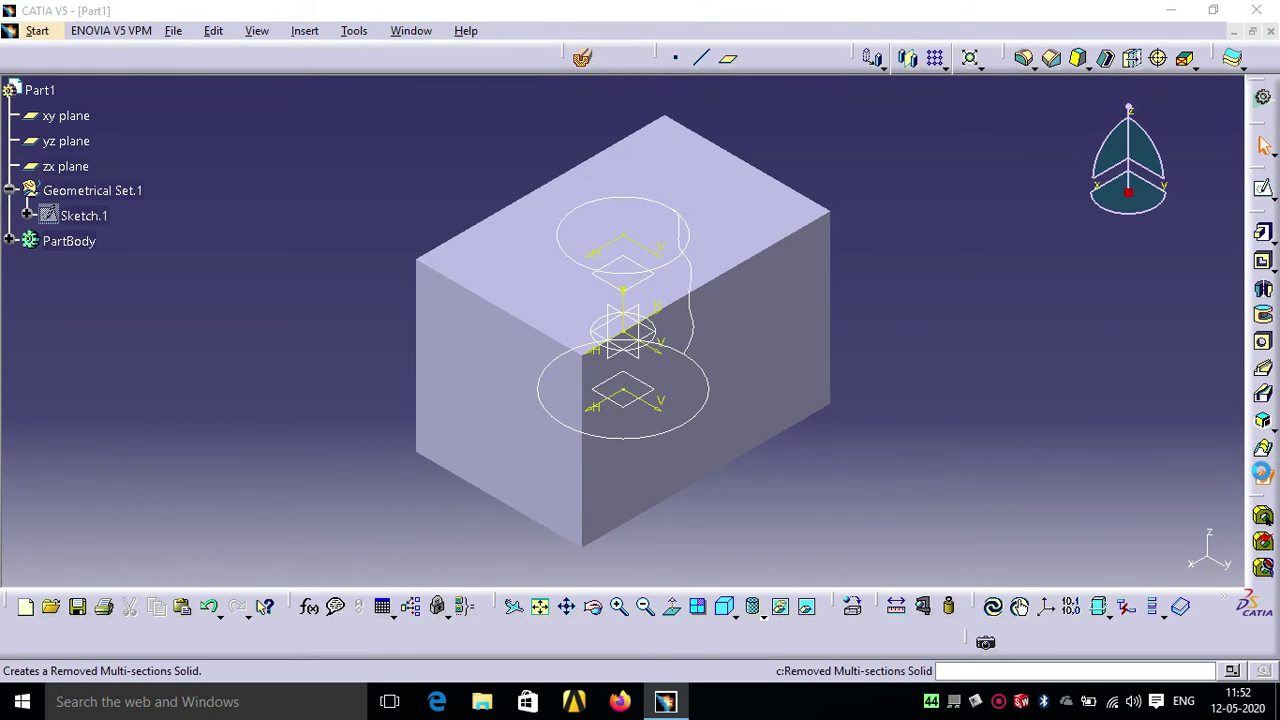
{"action": "left_click", "coordinate": [668, 262]}
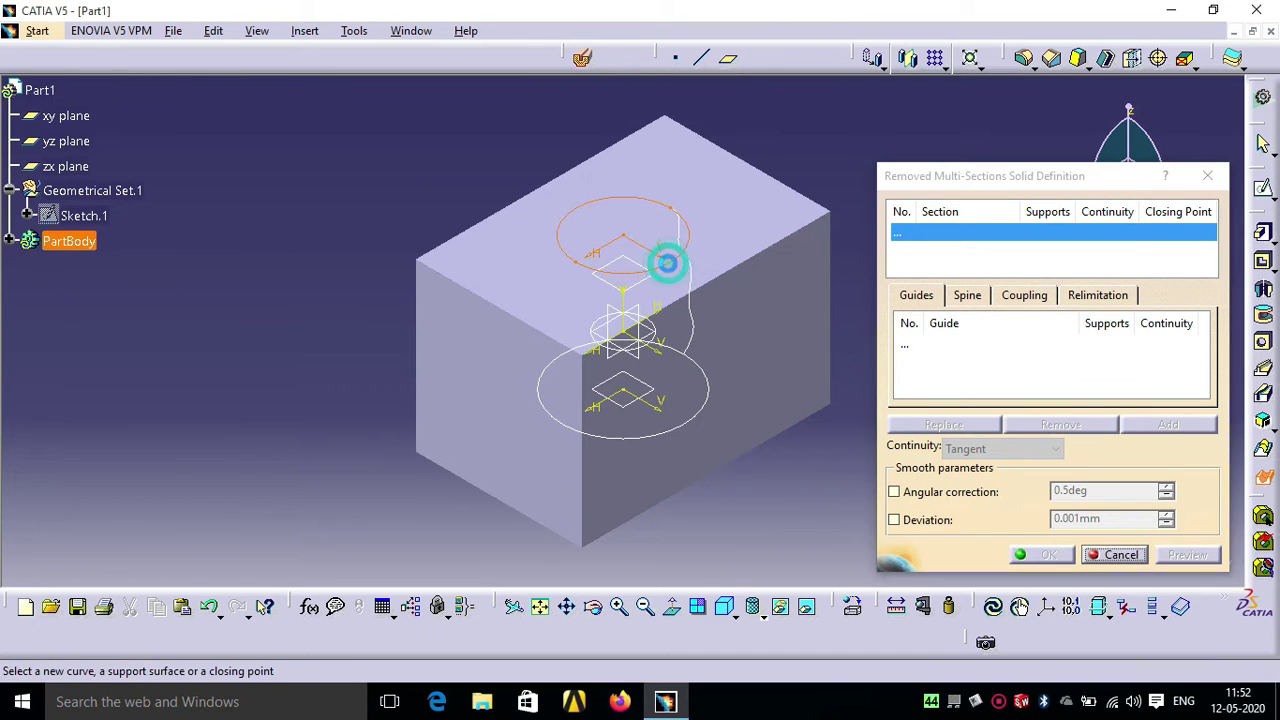
{"action": "left_click", "coordinate": [700, 430]}
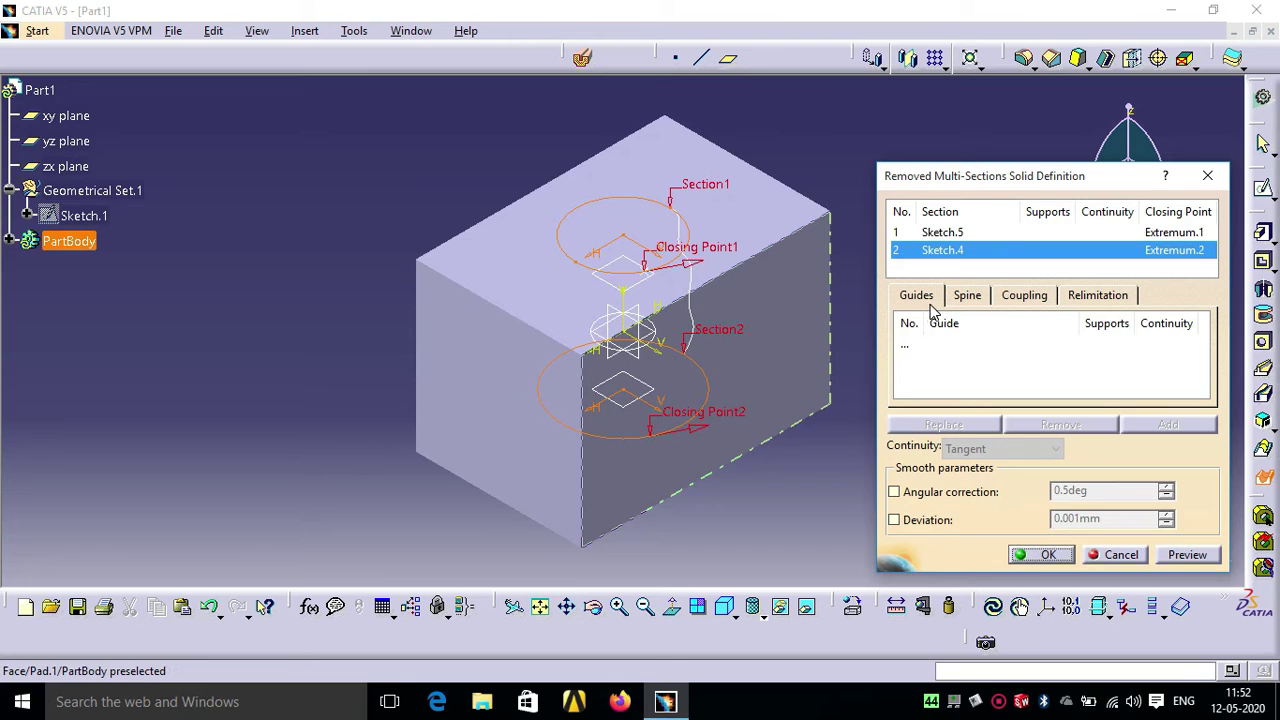
{"action": "left_click", "coordinate": [907, 347]}
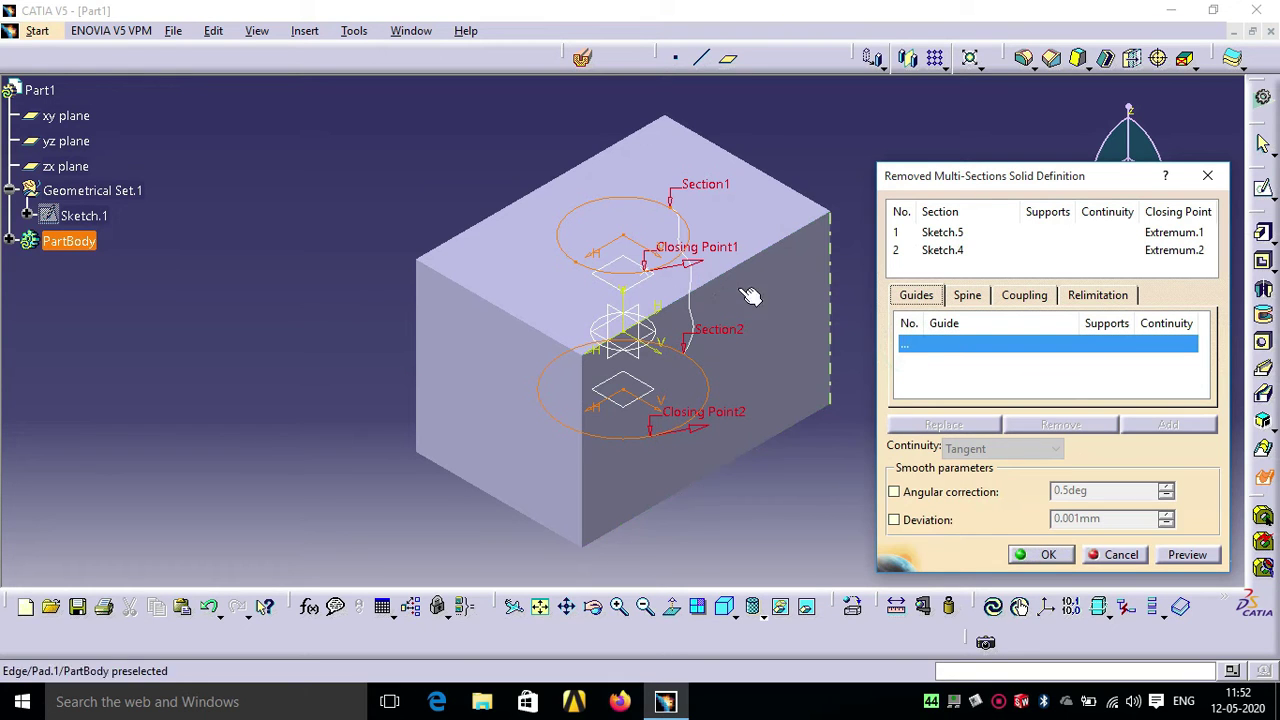
{"action": "left_click", "coordinate": [700, 316]}
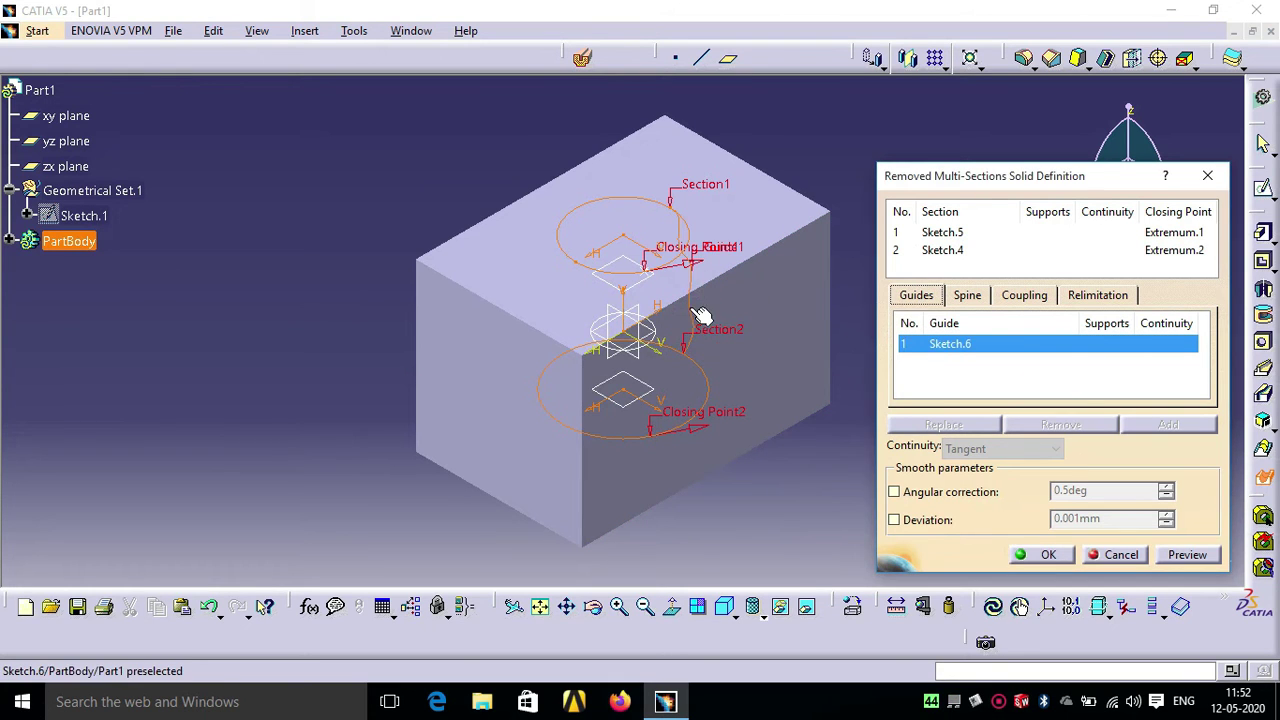
{"action": "left_click", "coordinate": [1046, 555]}
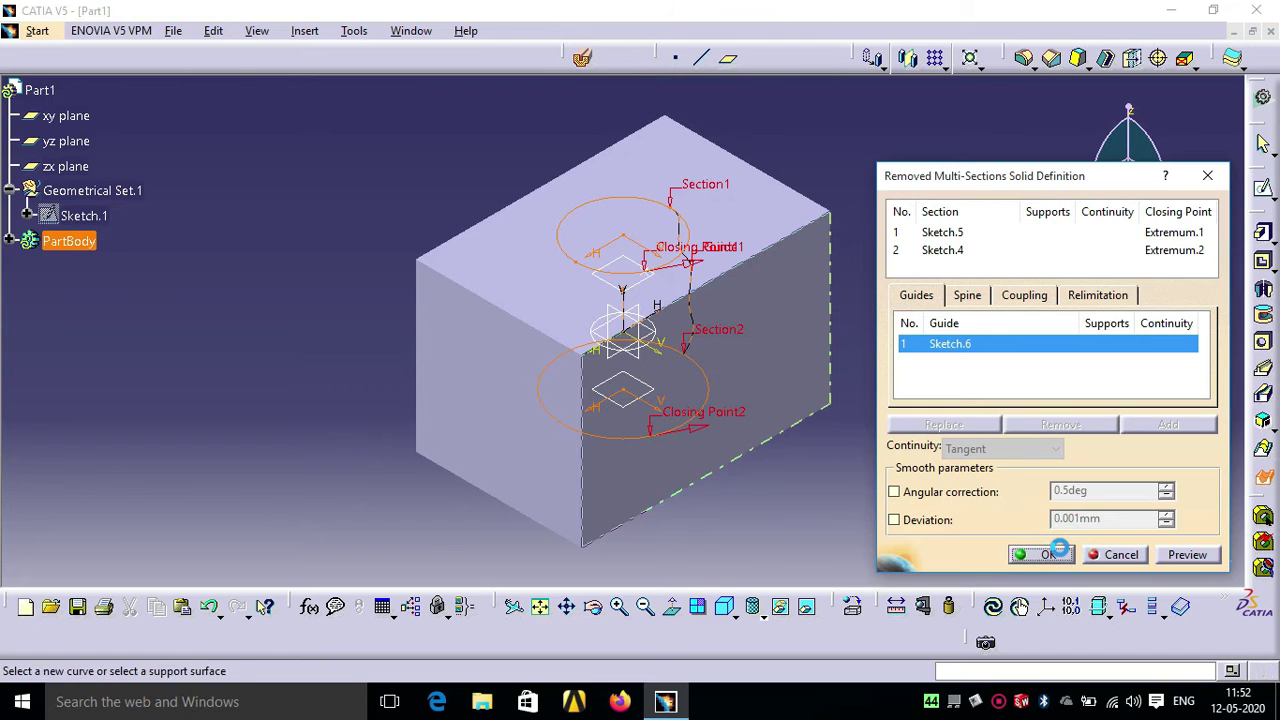
Examine the wavy cavity by cutting the block with a dynamic section plane, and restore the full isometric view.
{"action": "left_click", "coordinate": [586, 60]}
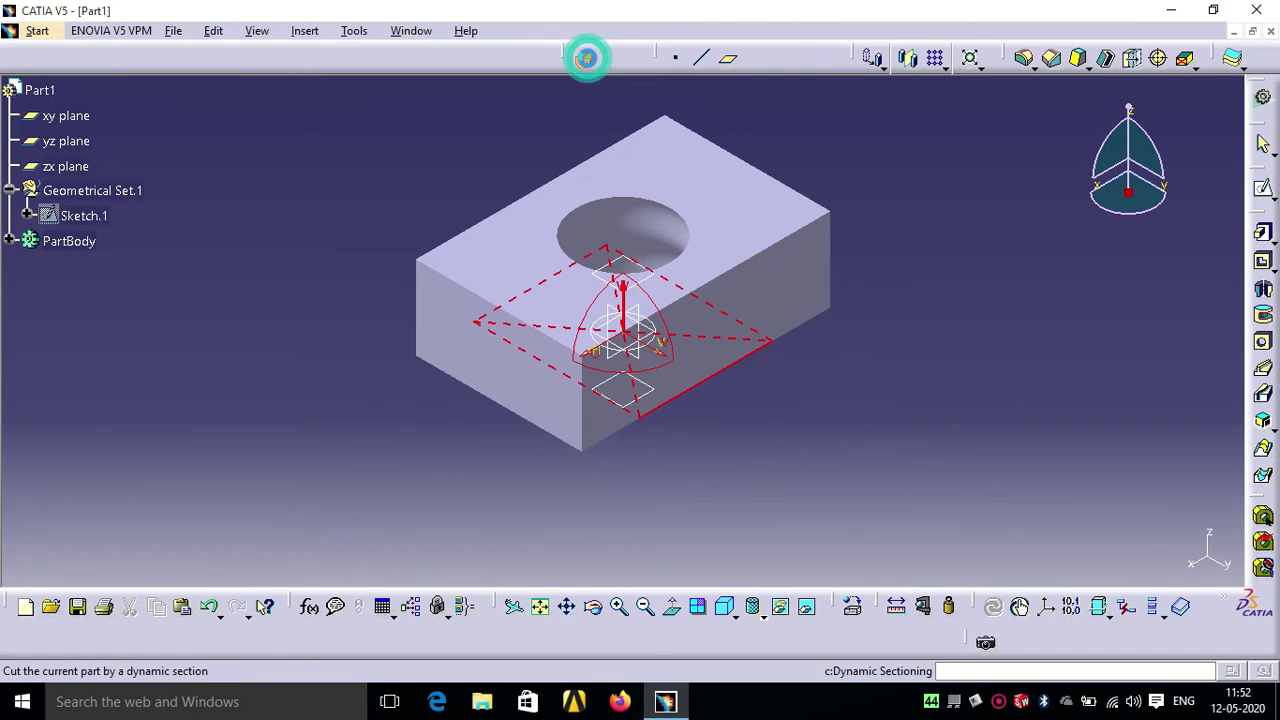
{"action": "left_click", "coordinate": [799, 298]}
{"action": "left_click_drag", "start_coordinate": [800, 296], "coordinate": [743, 279]}
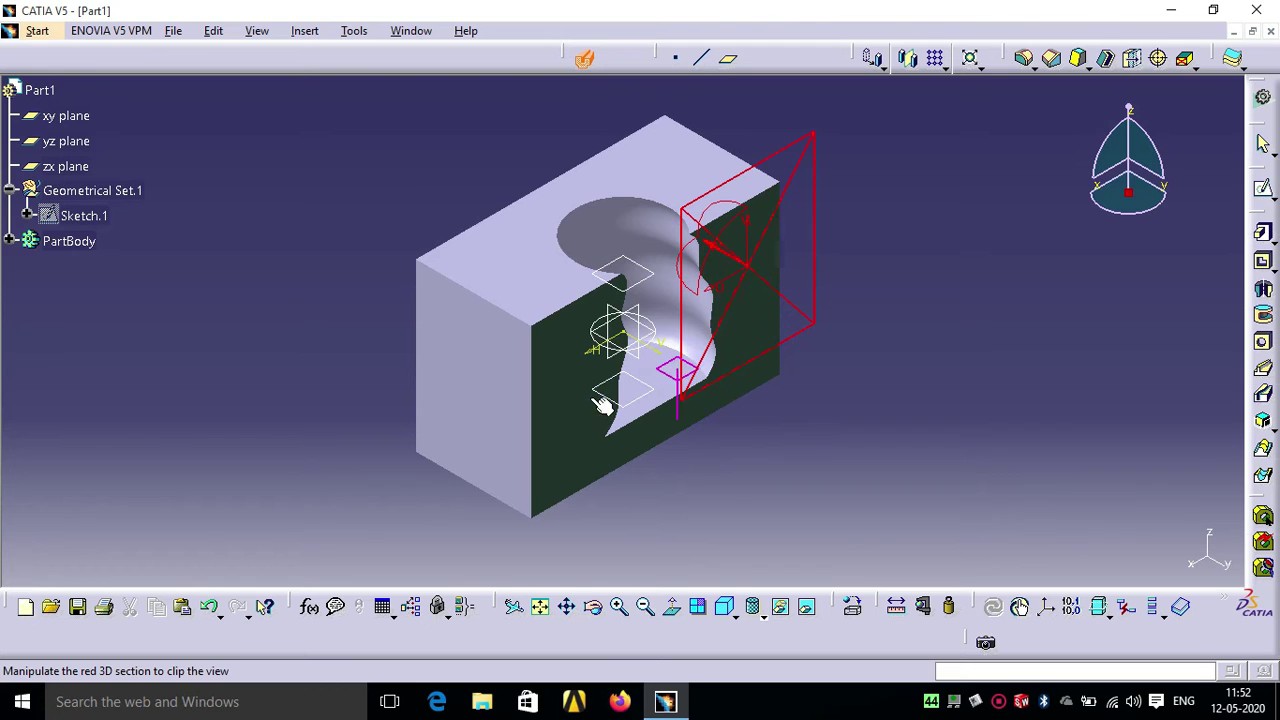
{"action": "left_click", "coordinate": [597, 611]}
{"action": "left_click_drag", "start_coordinate": [672, 462], "coordinate": [585, 366]}
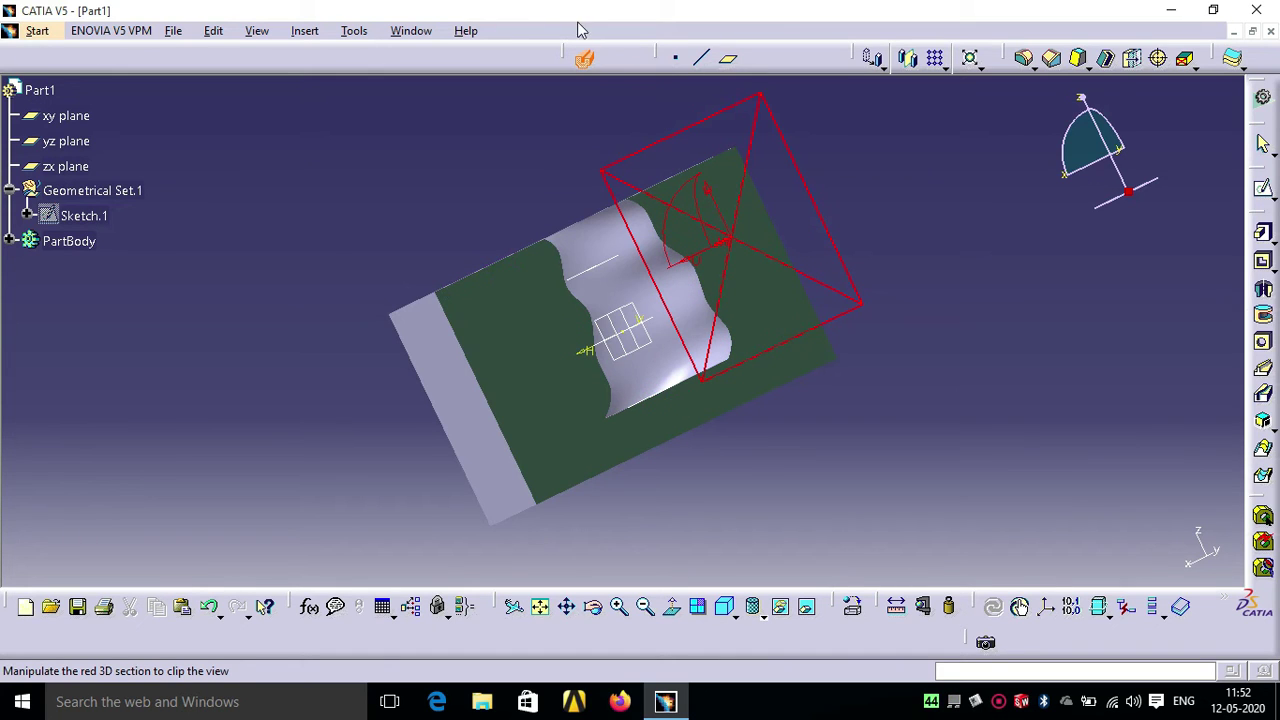
{"action": "left_click", "coordinate": [584, 58]}
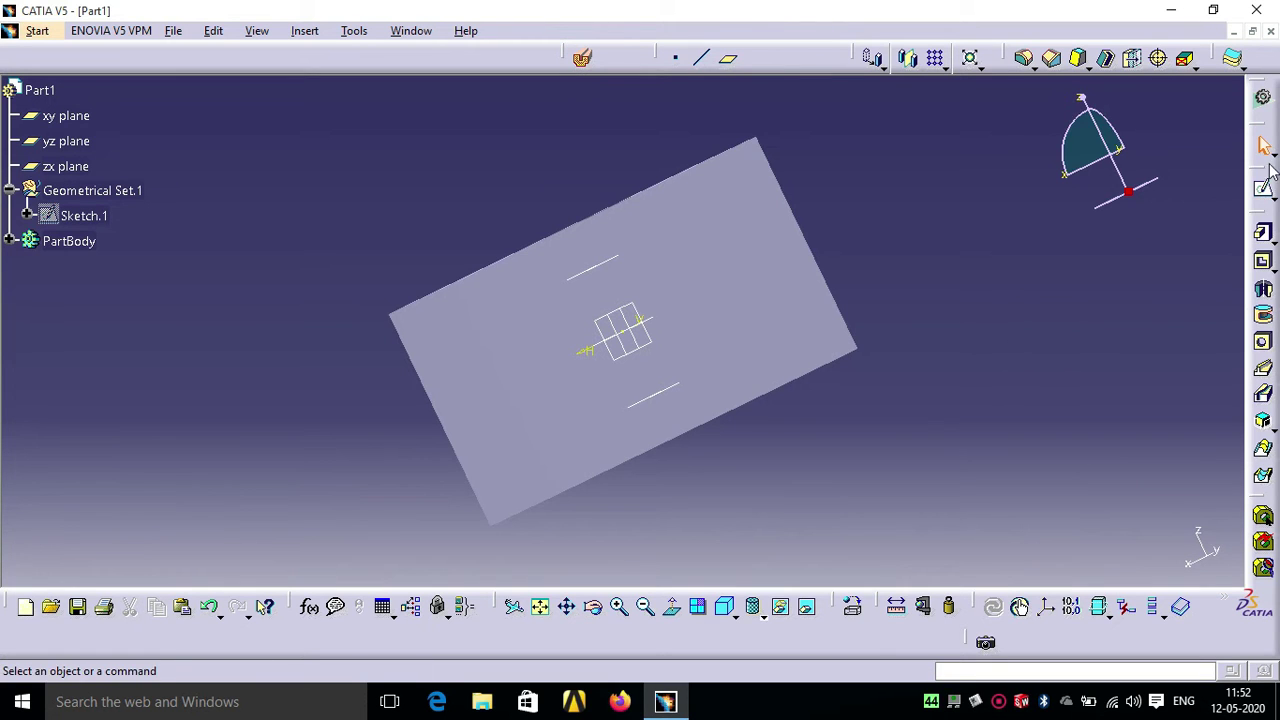
{"action": "left_click", "coordinate": [726, 606]}
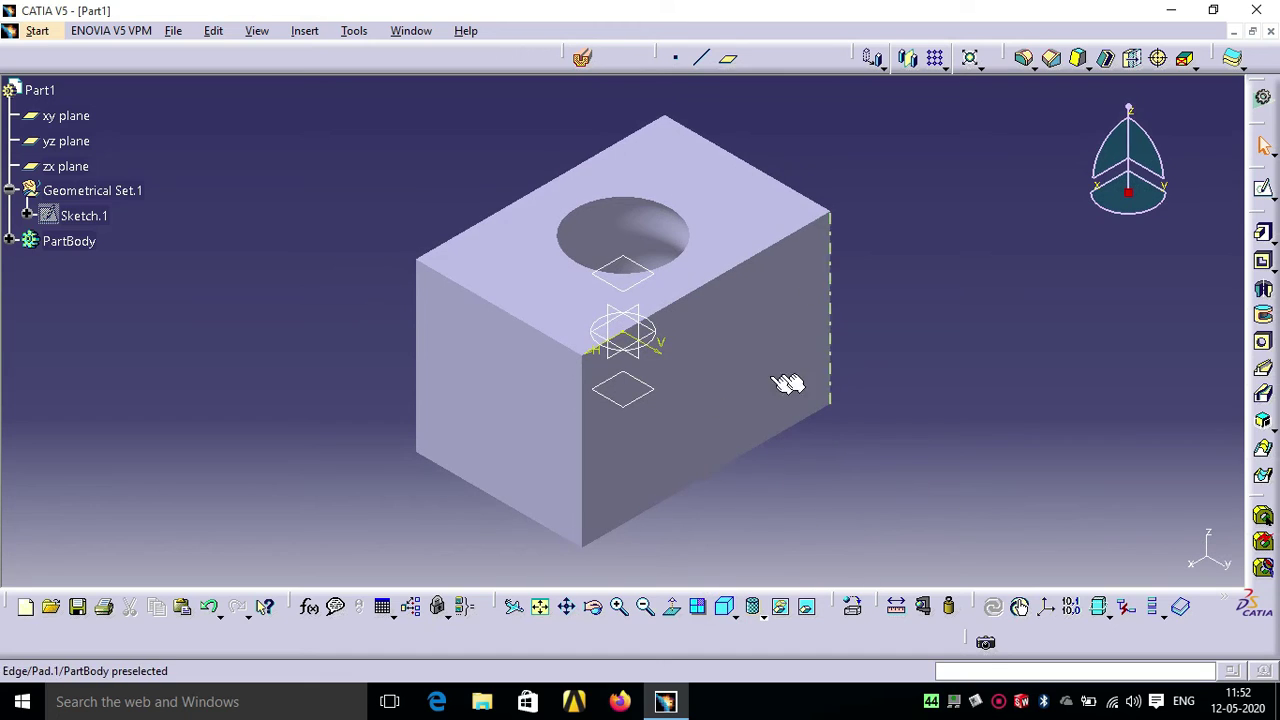
Undo the removed multi-sections cut and start a new sketch on the zx plane.
{"action": "key", "text": "ctrl+z"}
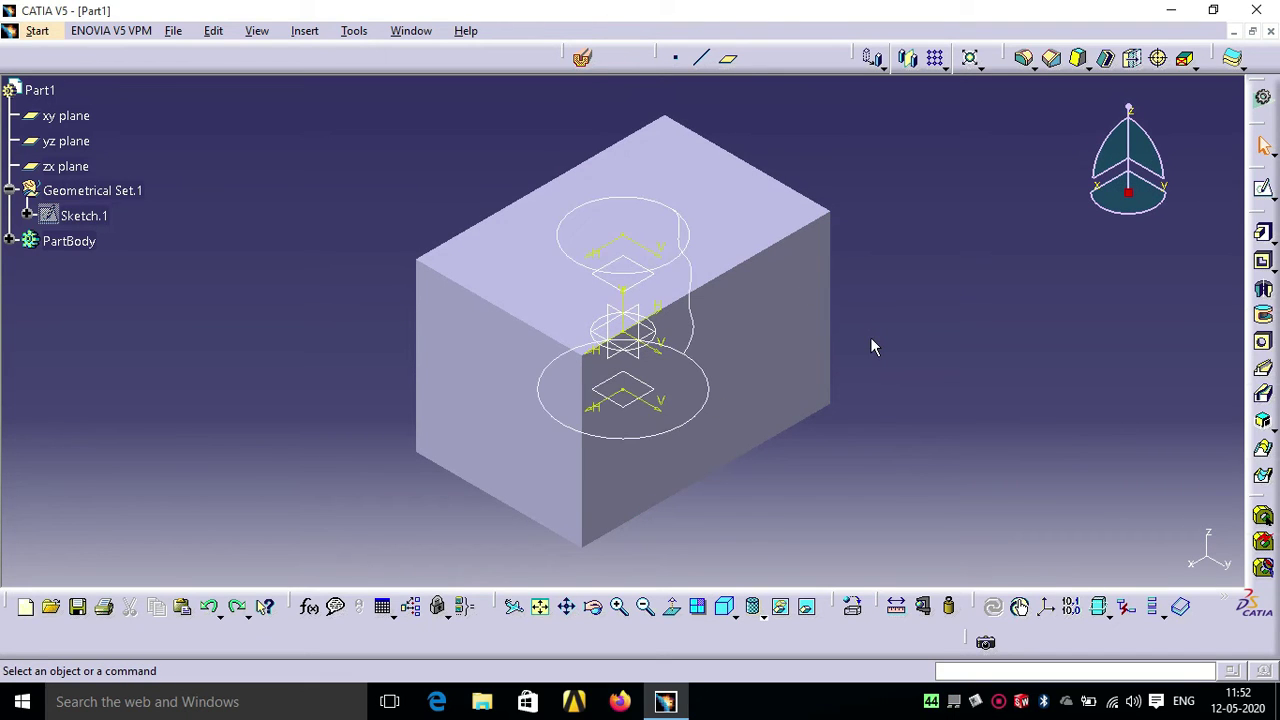
{"action": "left_click", "coordinate": [647, 320]}
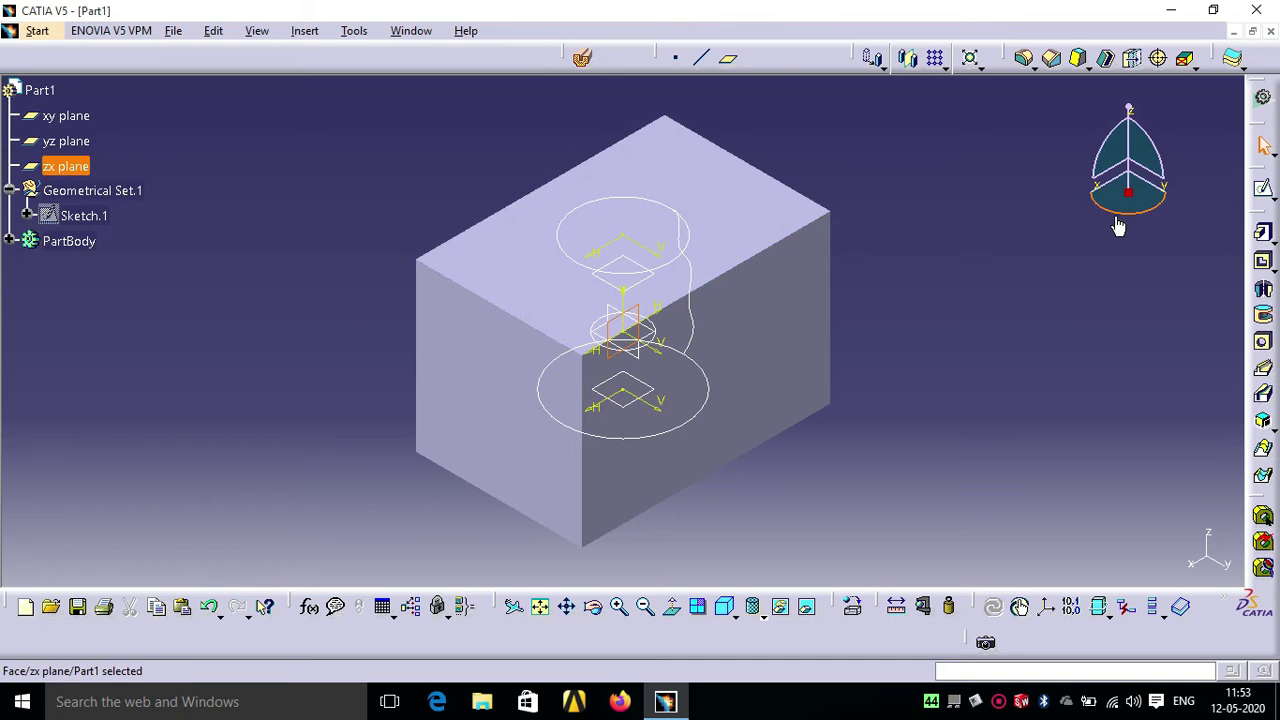
{"action": "left_click", "coordinate": [1263, 189]}
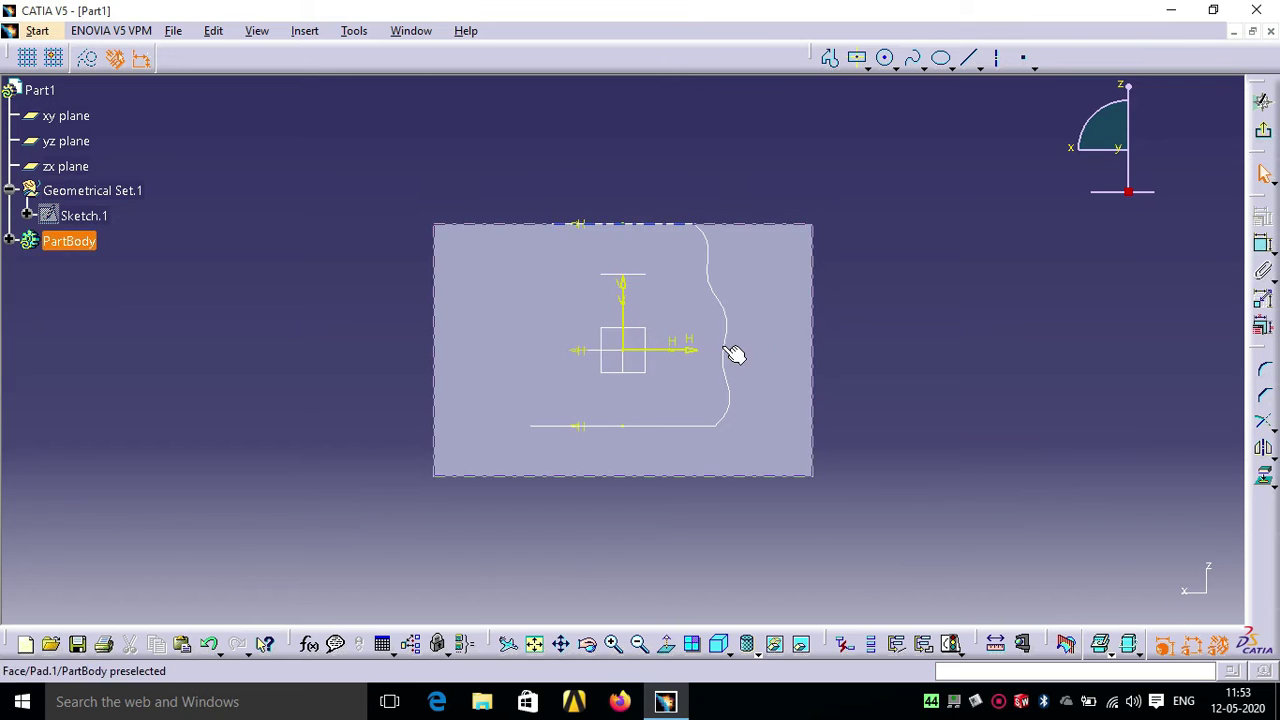
Mirror the wavy spline to the opposite side with Symmetry about the vertical axis and exit the sketch.
{"action": "left_click", "coordinate": [729, 352]}
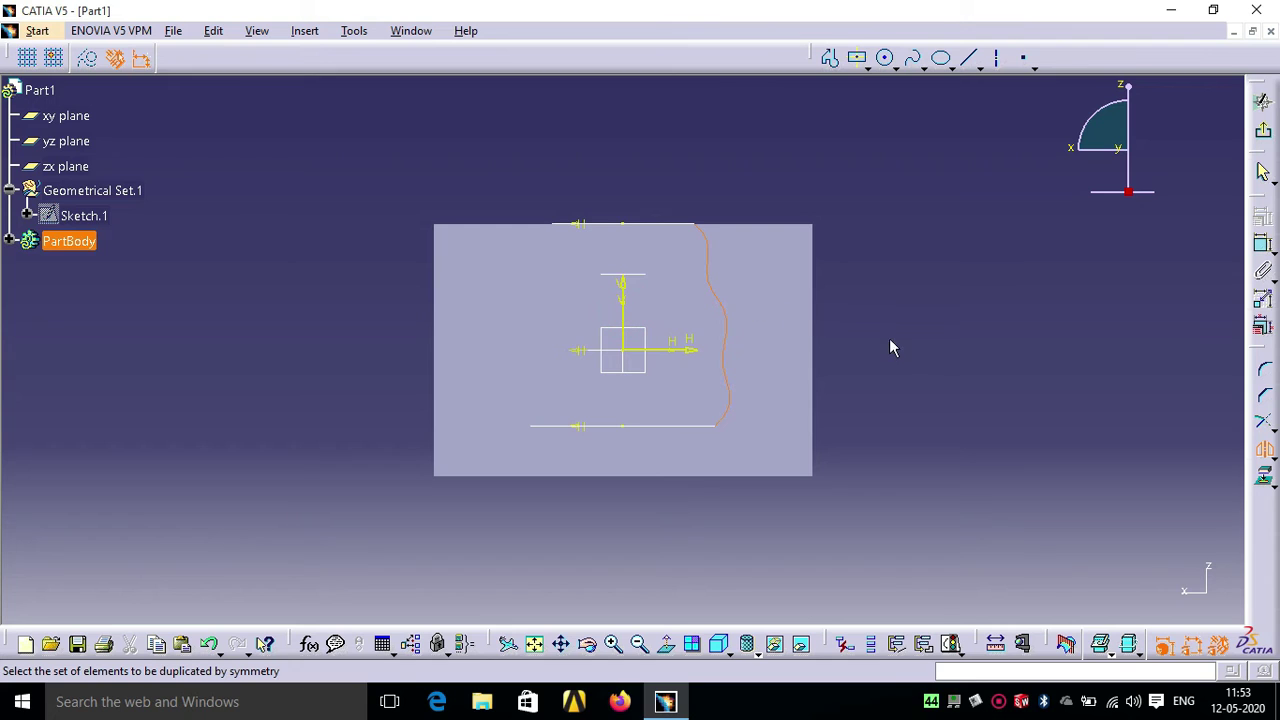
{"action": "key", "text": "Escape"}
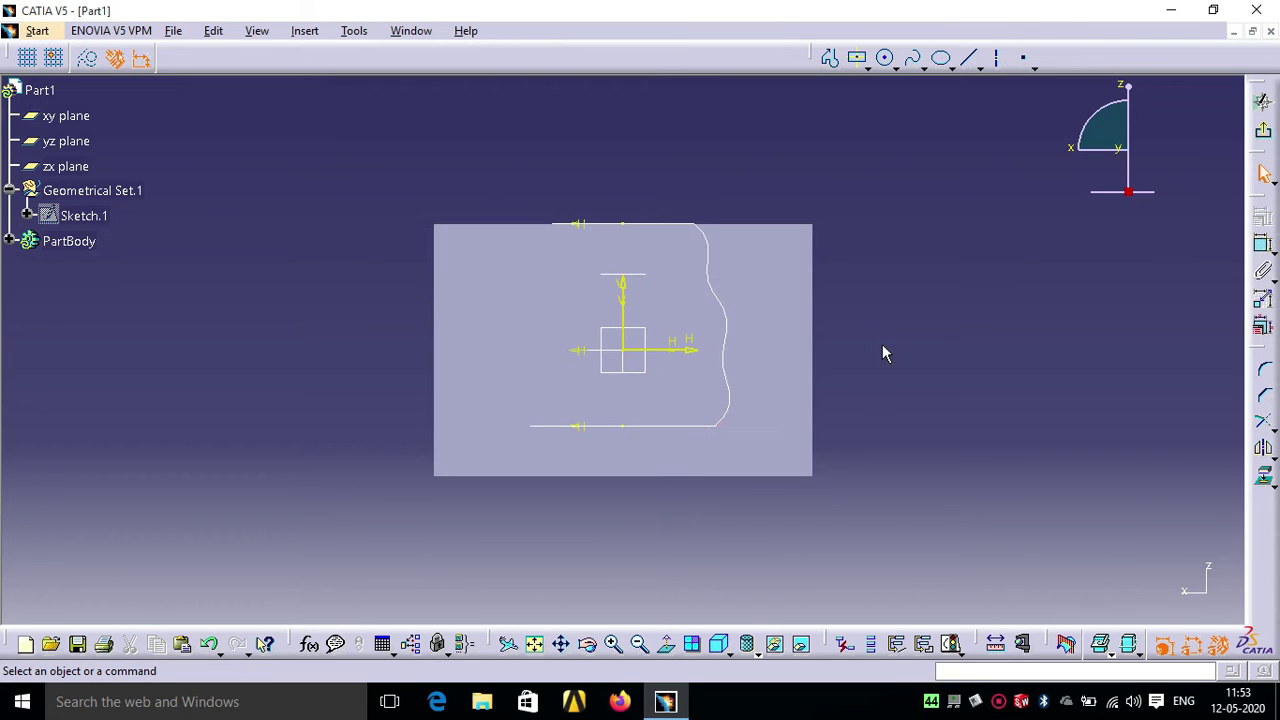
{"action": "left_click", "coordinate": [725, 410]}
{"action": "left_click", "coordinate": [1261, 476]}
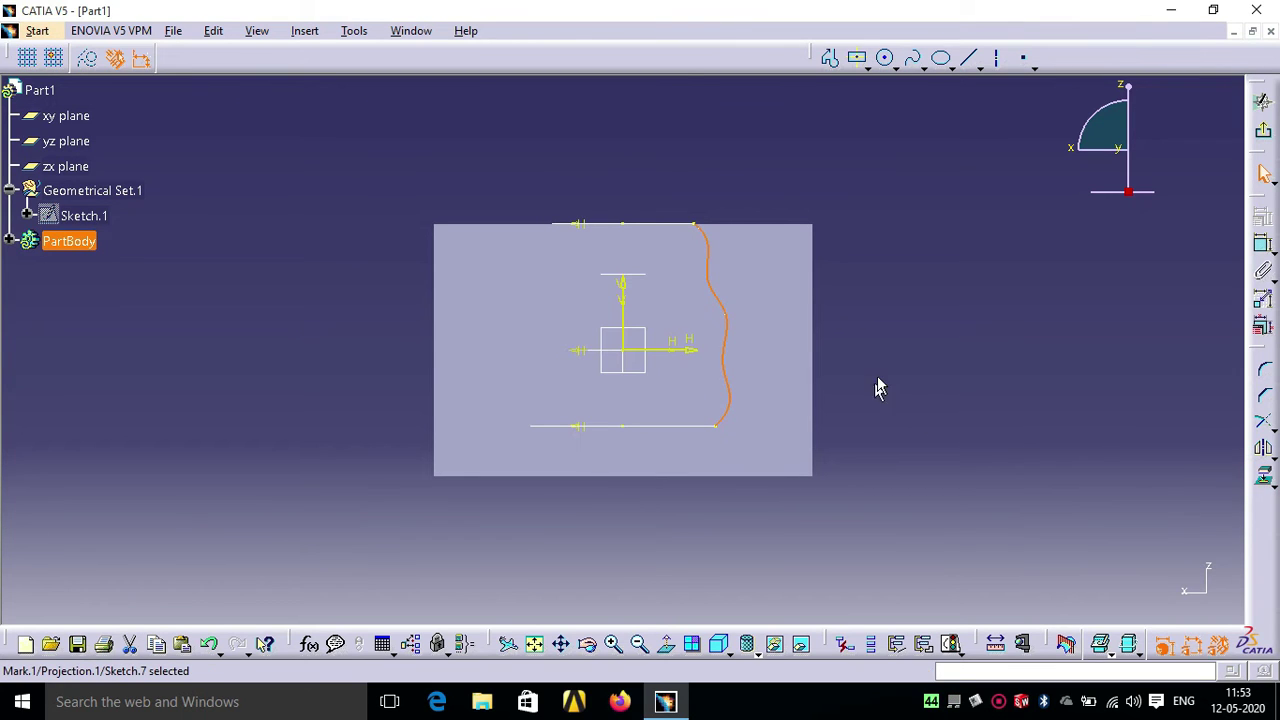
{"action": "left_click", "coordinate": [1273, 453]}
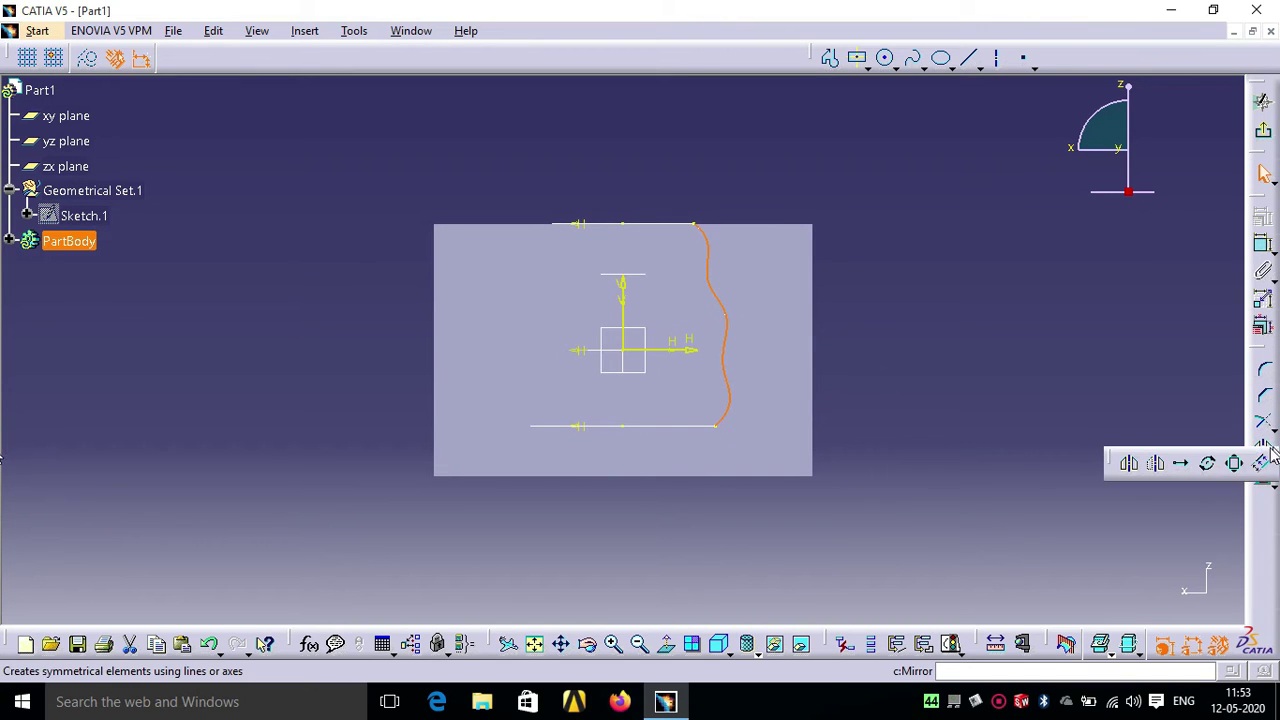
{"action": "left_click", "coordinate": [1157, 466]}
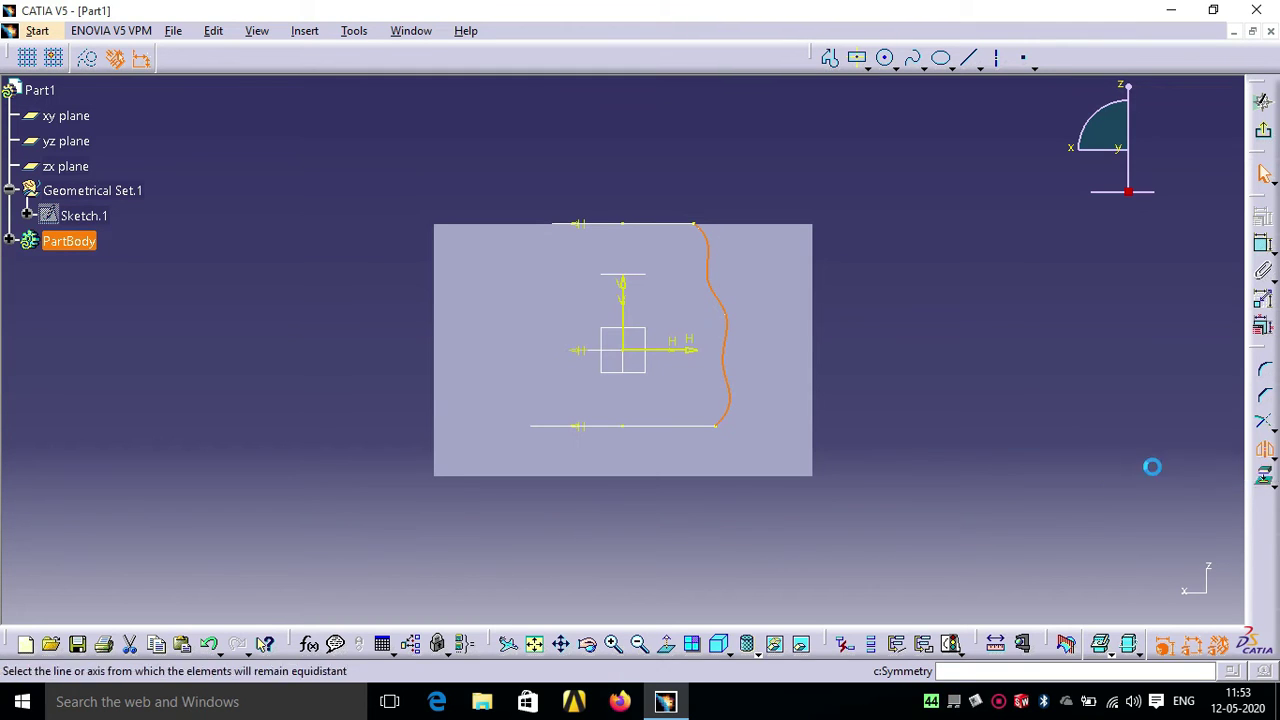
{"action": "left_click", "coordinate": [622, 314]}
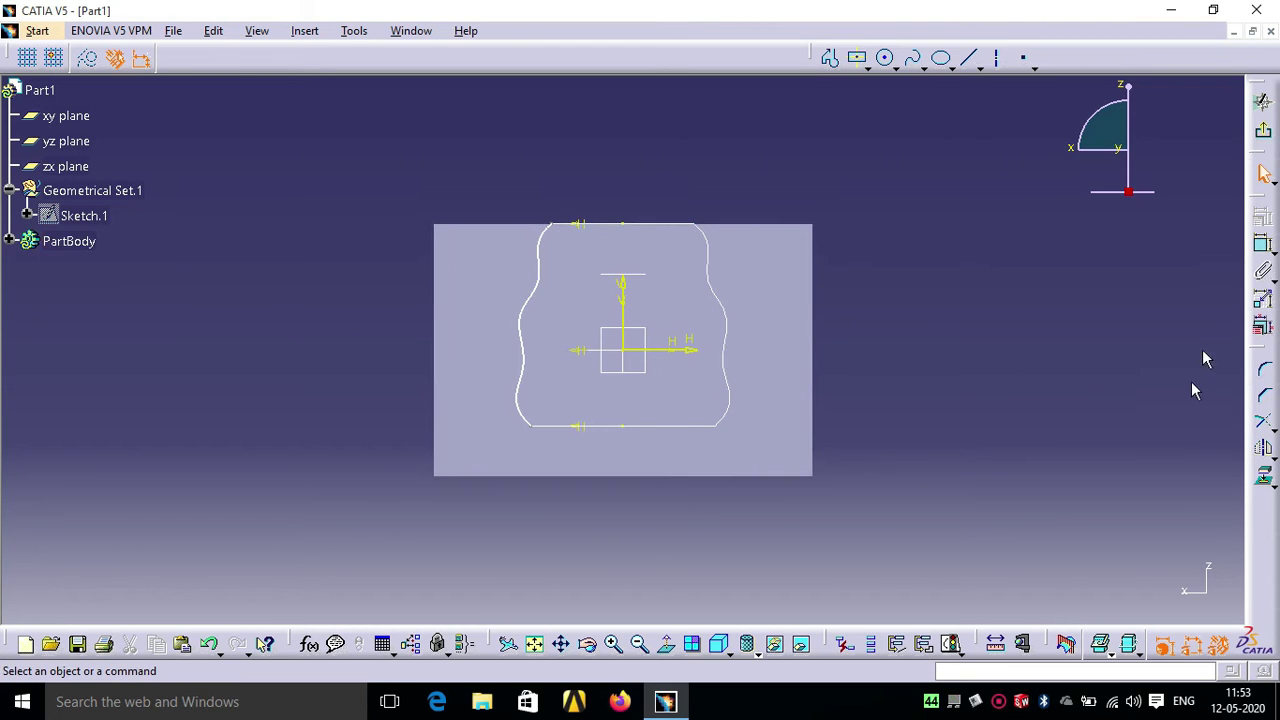
{"action": "left_click", "coordinate": [1262, 131]}
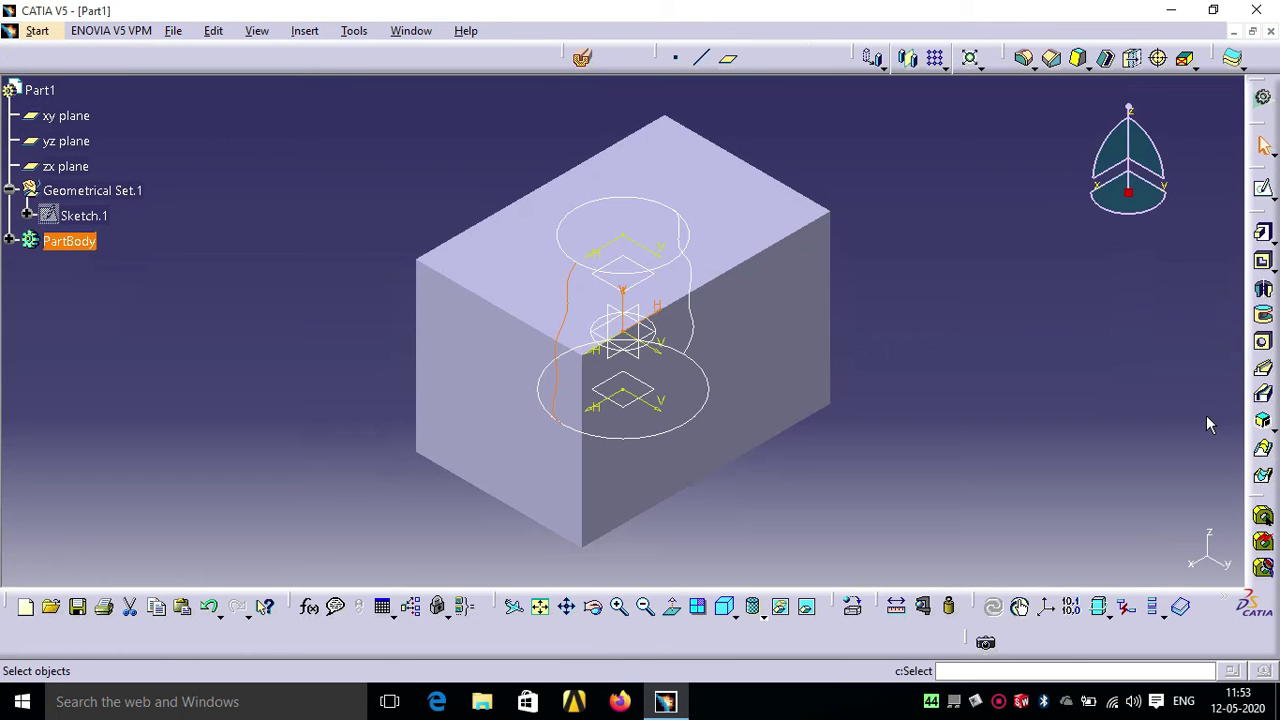
Cut a Removed Multi-Sections Solid through the top-face circle and the lower circle, with both wavy splines as guides.
{"action": "left_click", "coordinate": [1263, 476]}
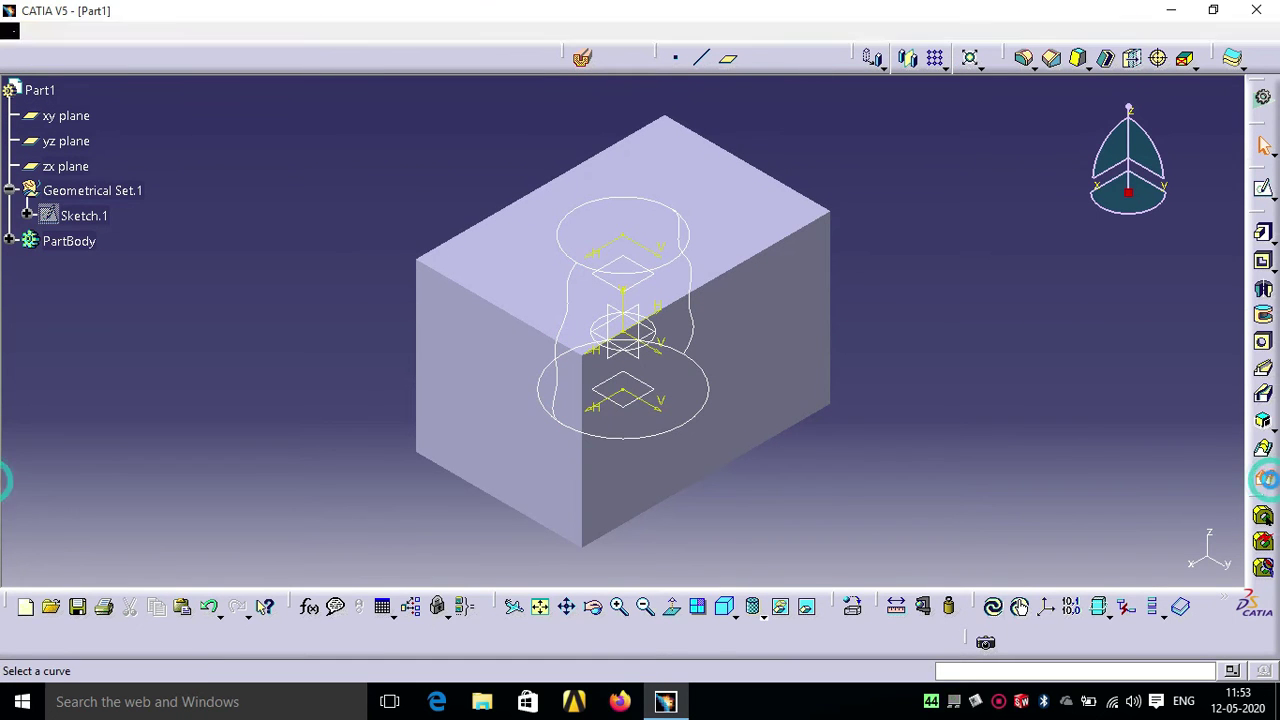
{"action": "left_click", "coordinate": [665, 266]}
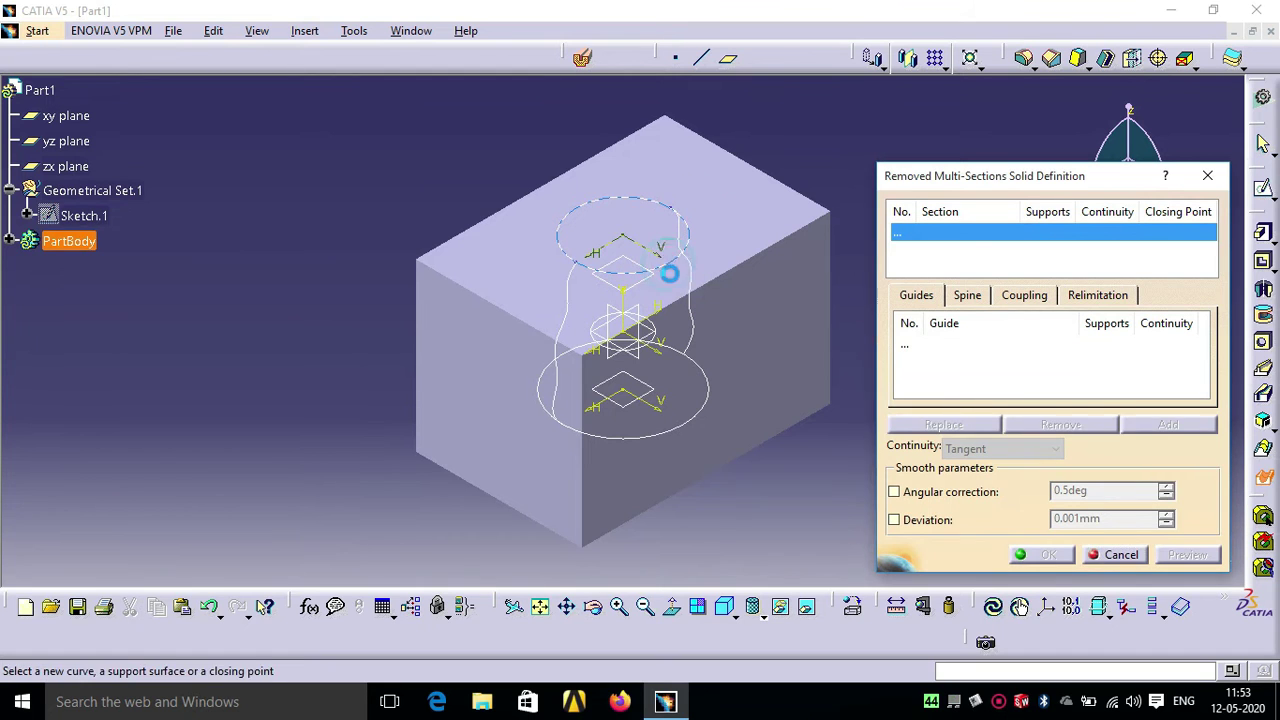
{"action": "left_click", "coordinate": [688, 424]}
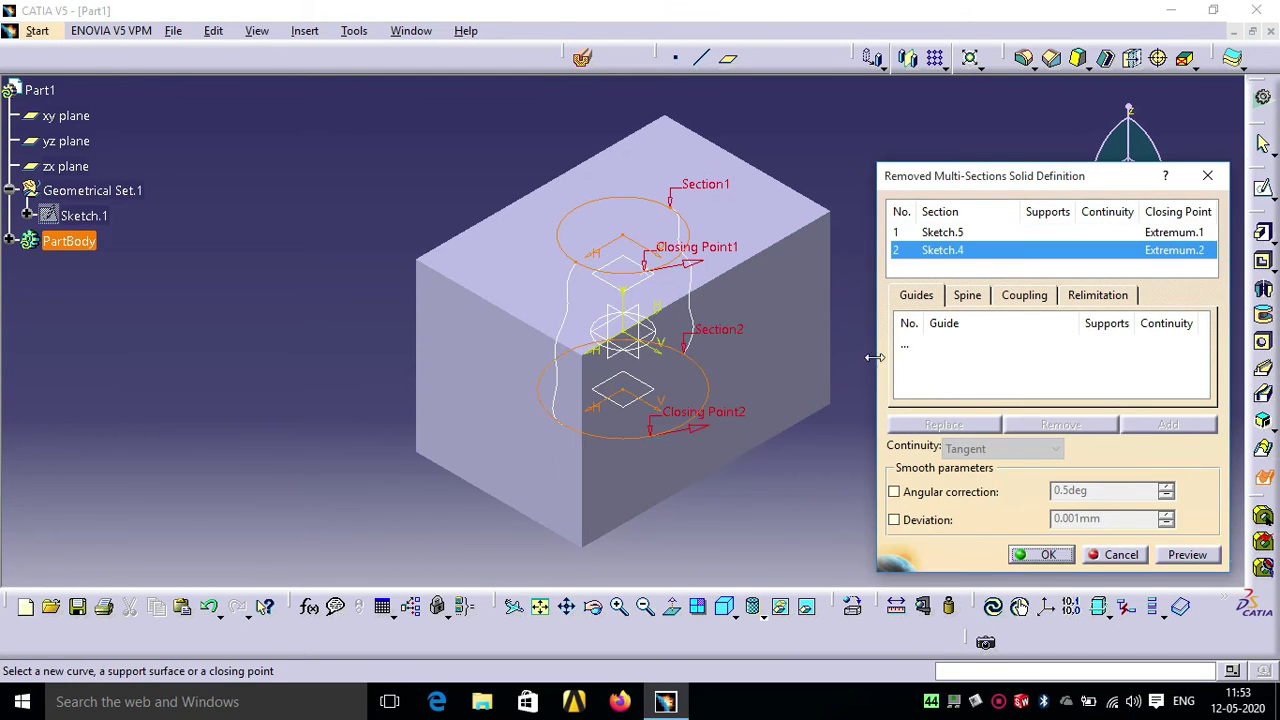
{"action": "left_click", "coordinate": [910, 348]}
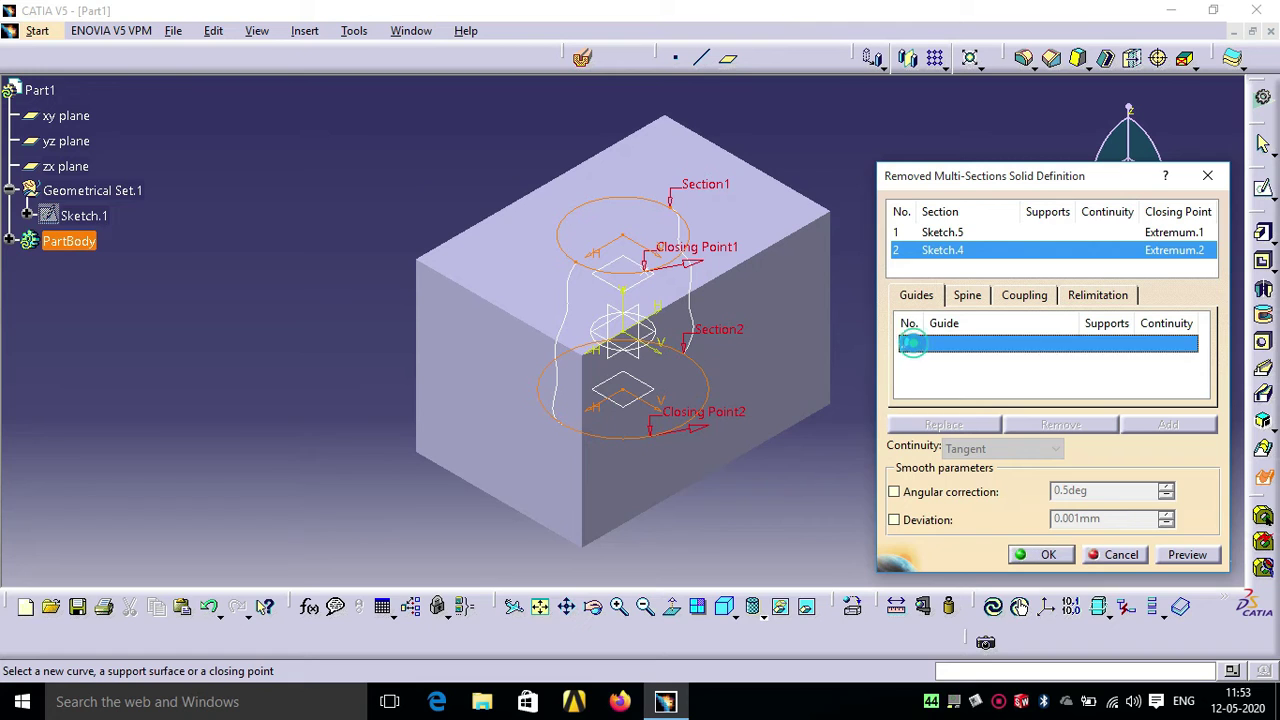
{"action": "left_click", "coordinate": [695, 311]}
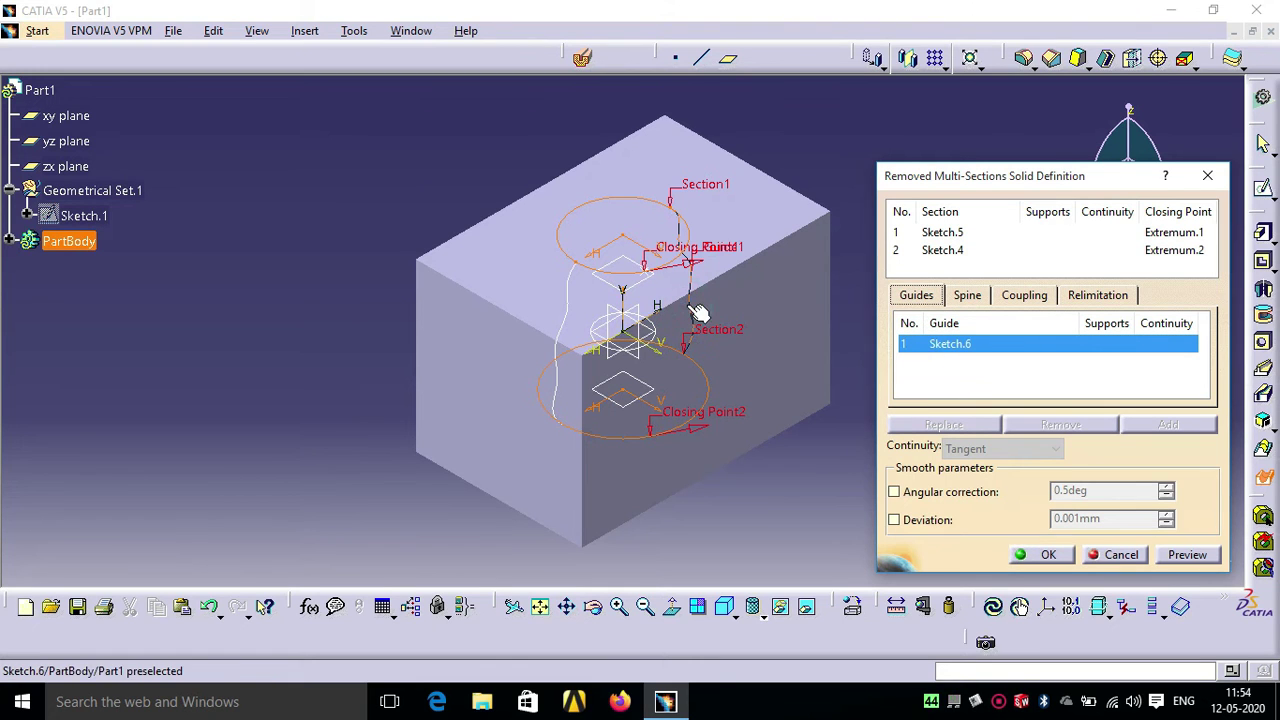
{"action": "left_click", "coordinate": [561, 324]}
{"action": "left_click", "coordinate": [1045, 555]}
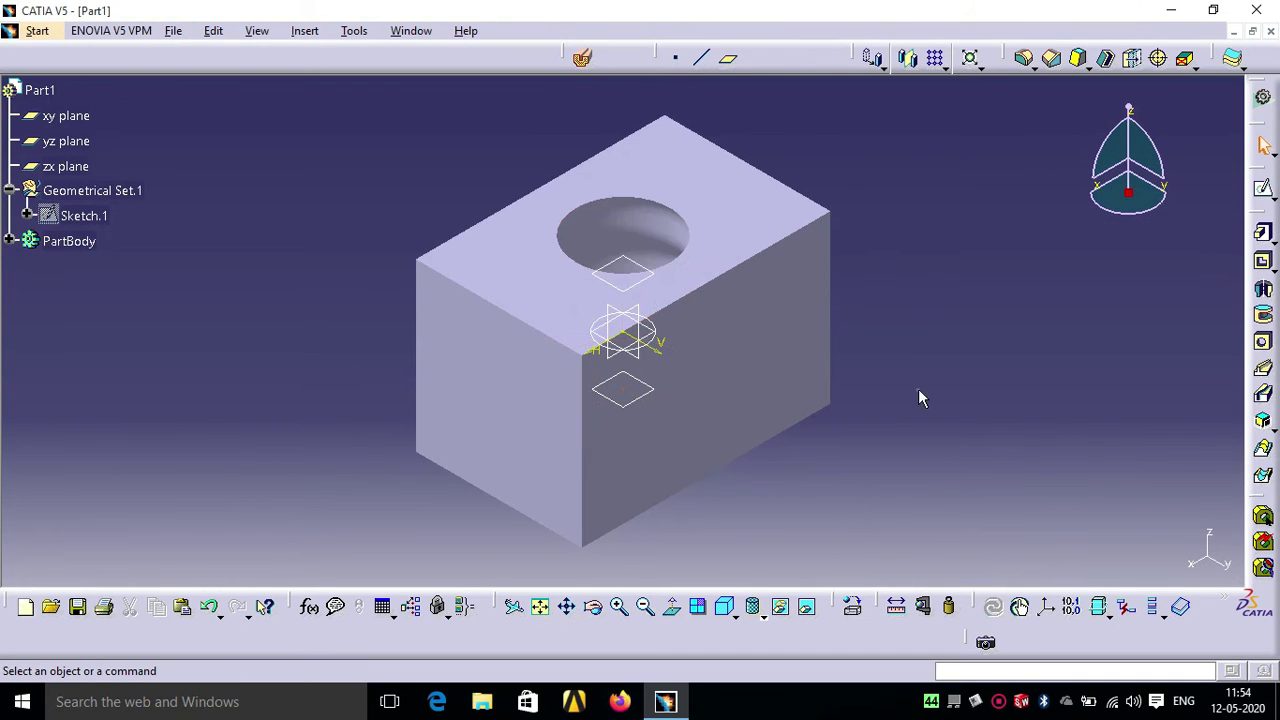
Examine the two-guide cavity from several angles with a dynamic section plane, and restore the full isometric view.
{"action": "left_click", "coordinate": [584, 57]}
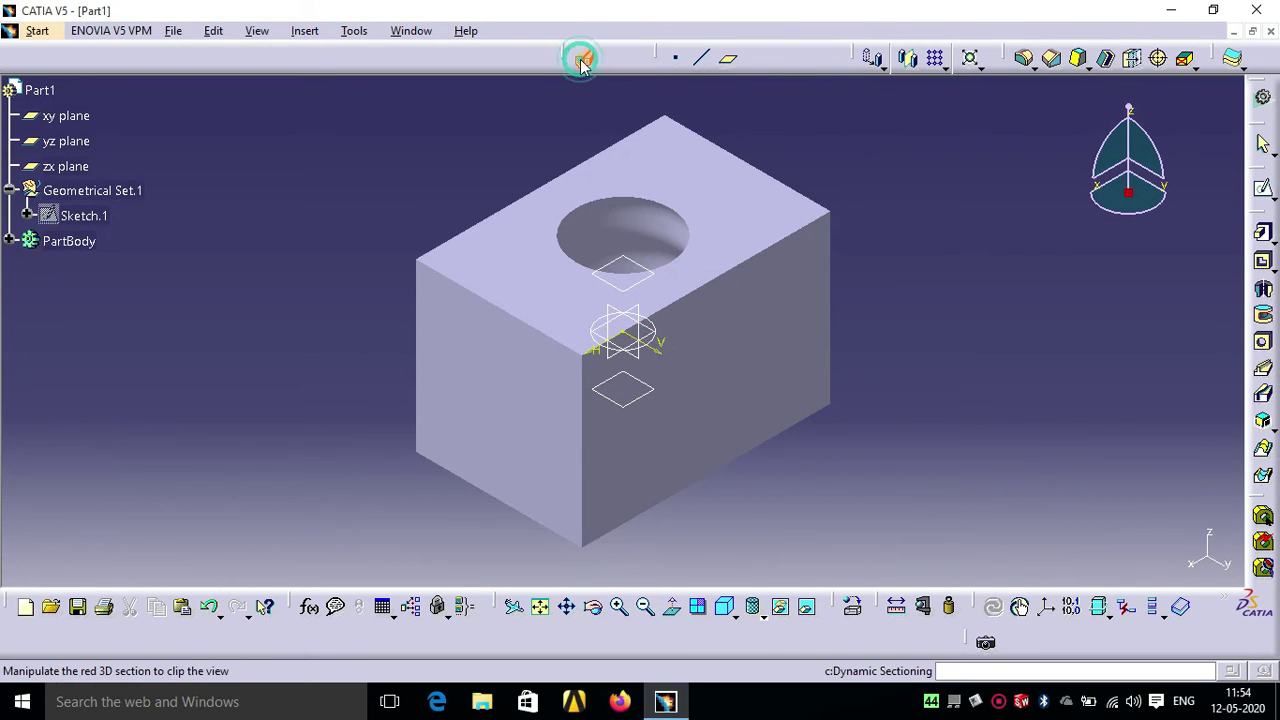
{"action": "left_click", "coordinate": [770, 315]}
{"action": "left_click_drag", "start_coordinate": [762, 310], "coordinate": [698, 291]}
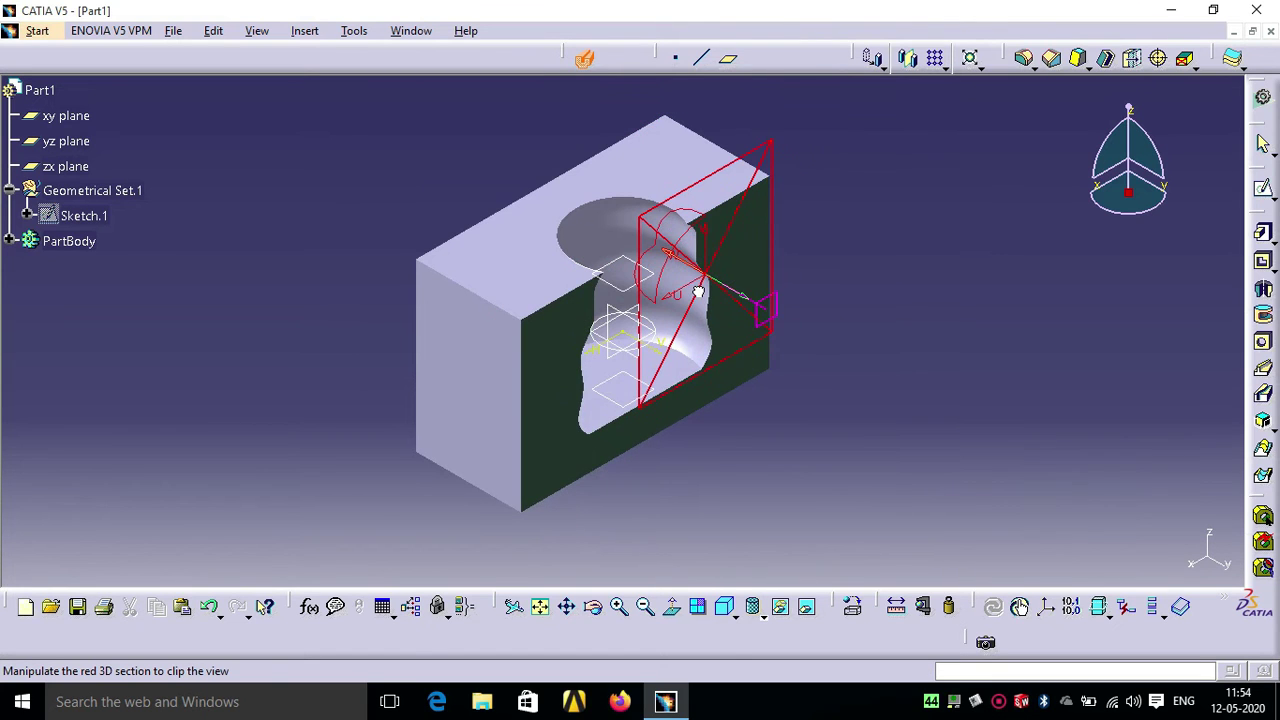
{"action": "left_click", "coordinate": [597, 607]}
{"action": "left_click_drag", "start_coordinate": [665, 524], "coordinate": [560, 440]}
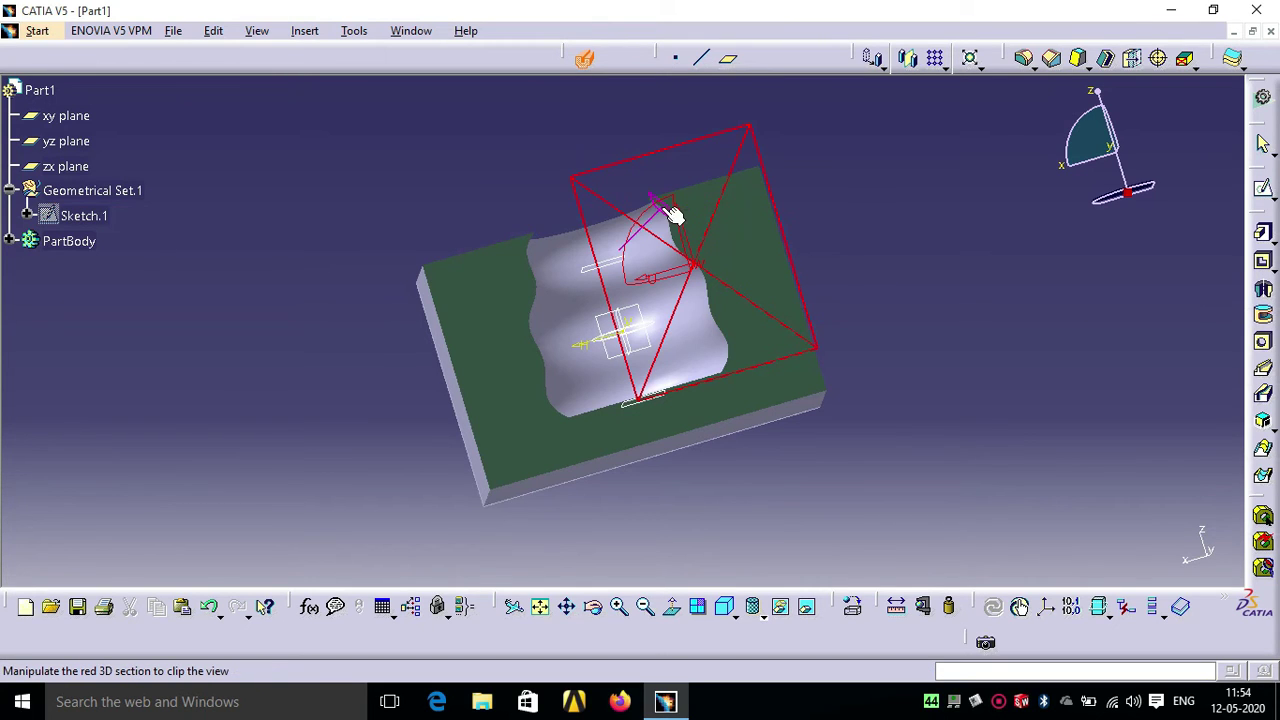
{"action": "left_click", "coordinate": [593, 607]}
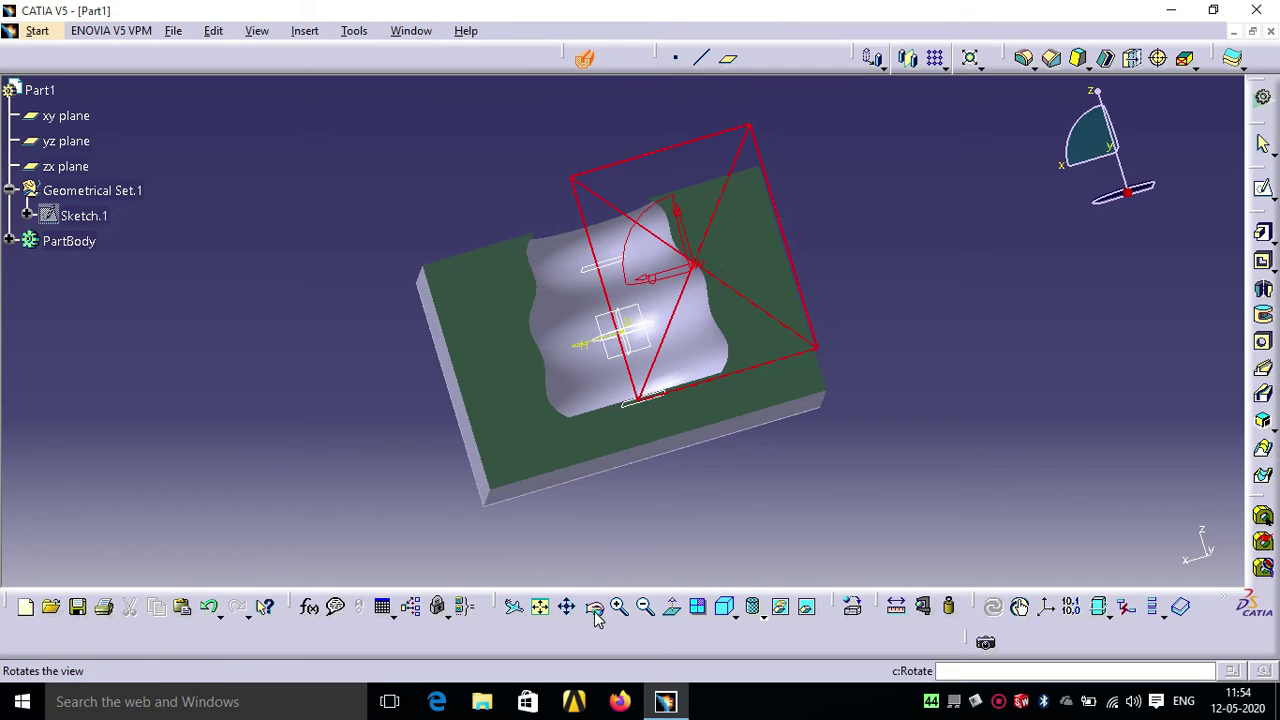
{"action": "left_click_drag", "start_coordinate": [371, 306], "coordinate": [540, 342]}
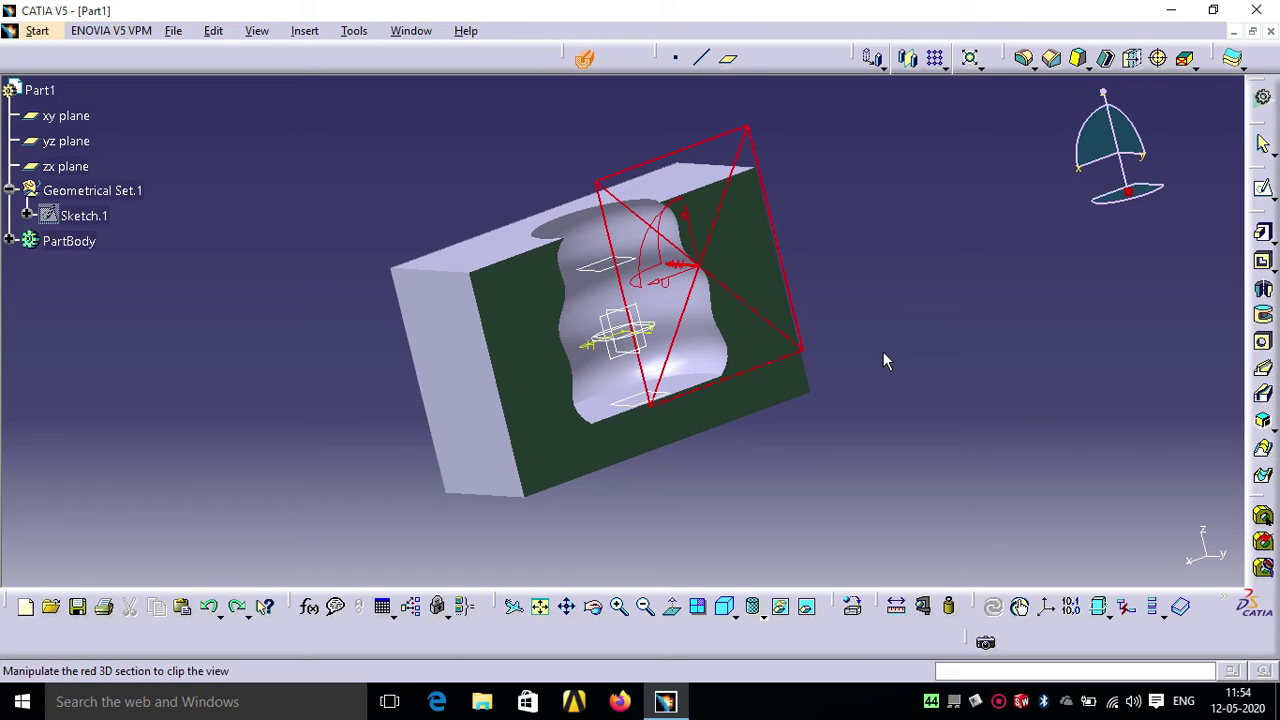
{"action": "left_click", "coordinate": [584, 58]}
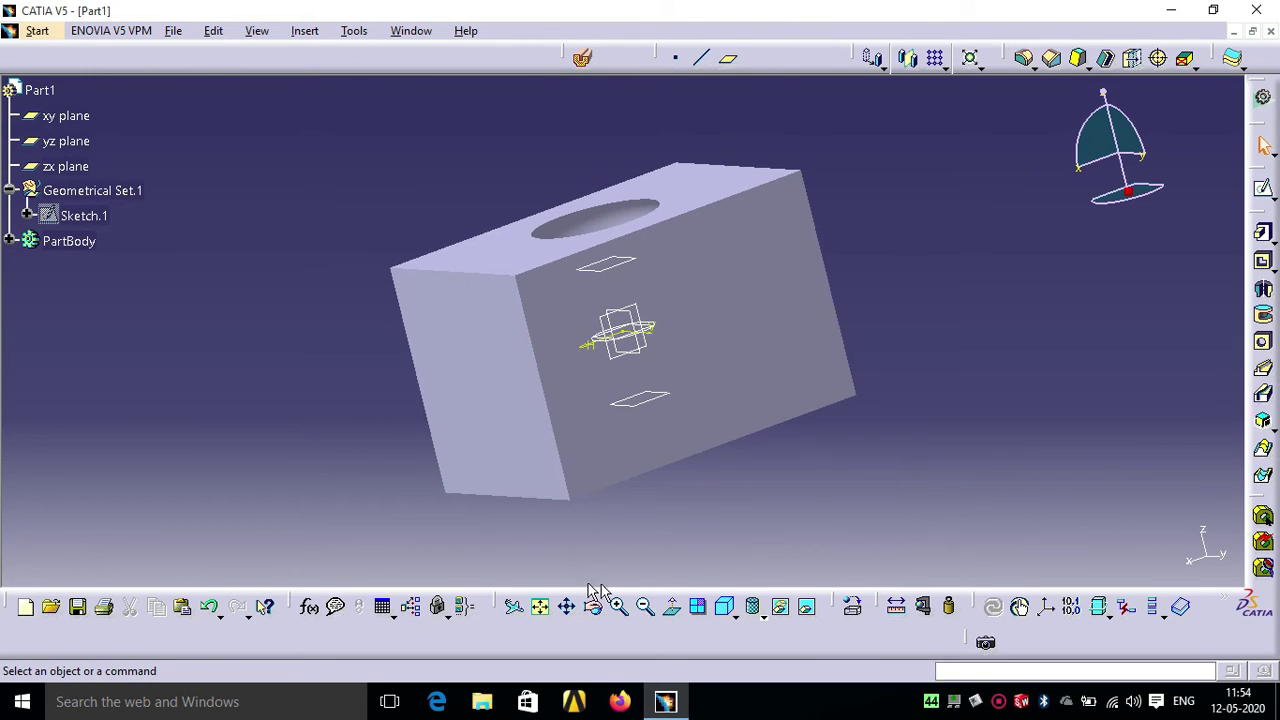
{"action": "left_click", "coordinate": [726, 607]}
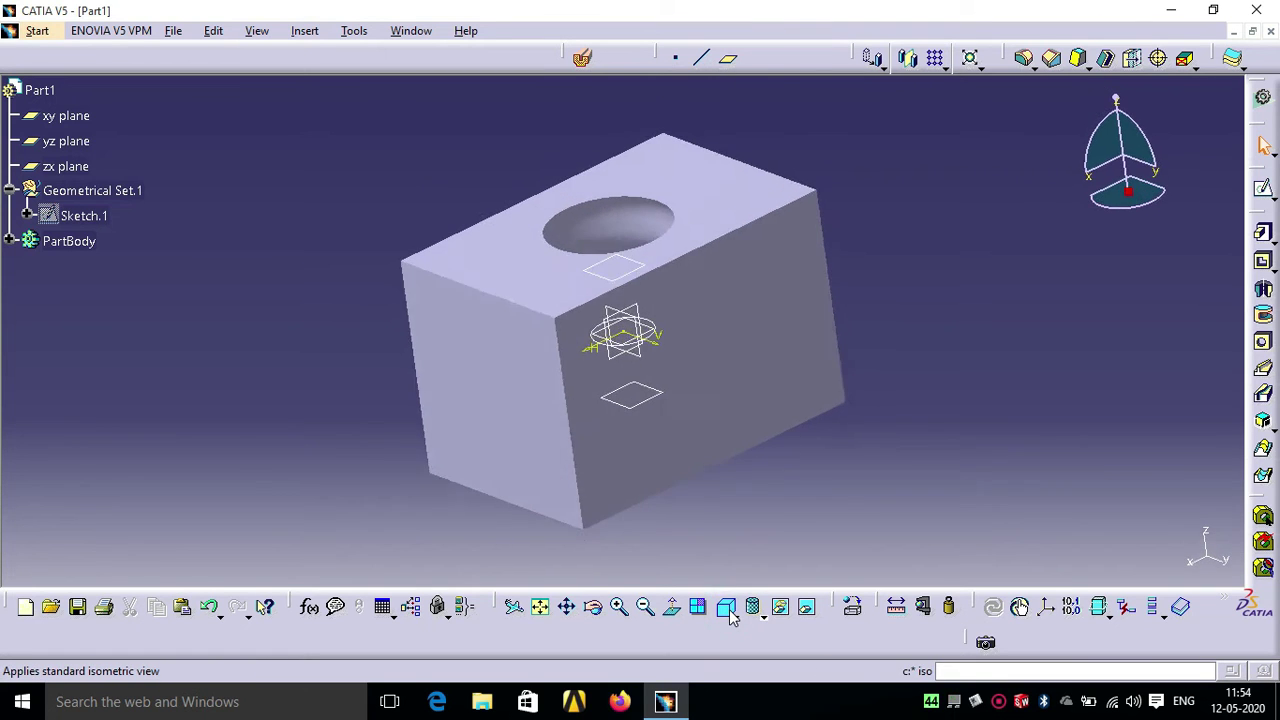
Undo the two-guide cut and both spline guide sketches, and open the top-face circle sketch for editing.
{"action": "key", "text": "ctrl+z"}
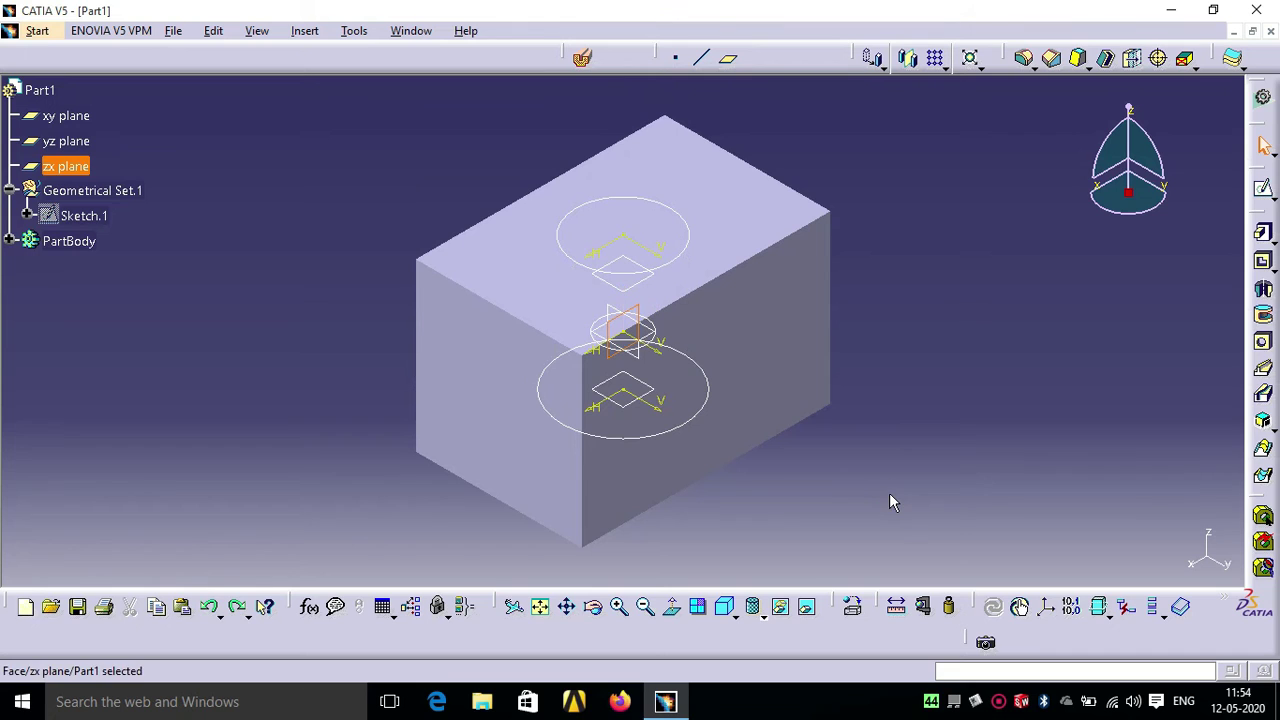
{"action": "left_click", "coordinate": [694, 223]}
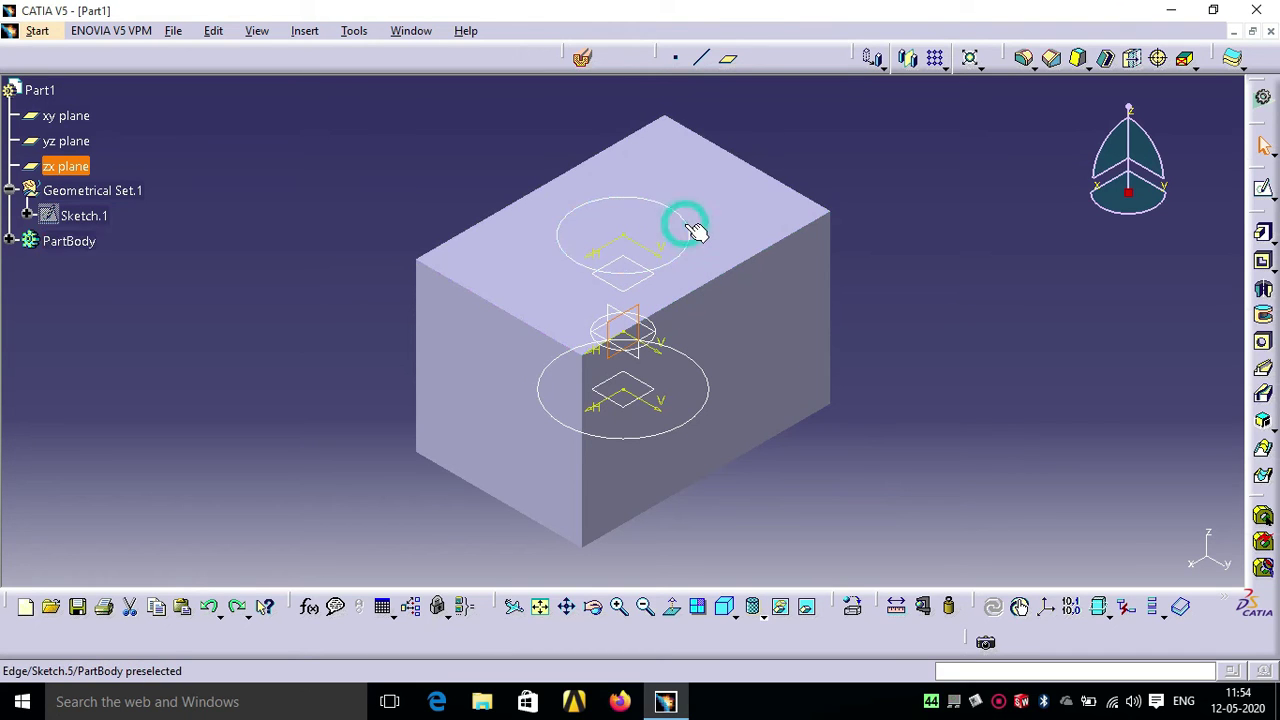
{"action": "left_click", "coordinate": [697, 232]}
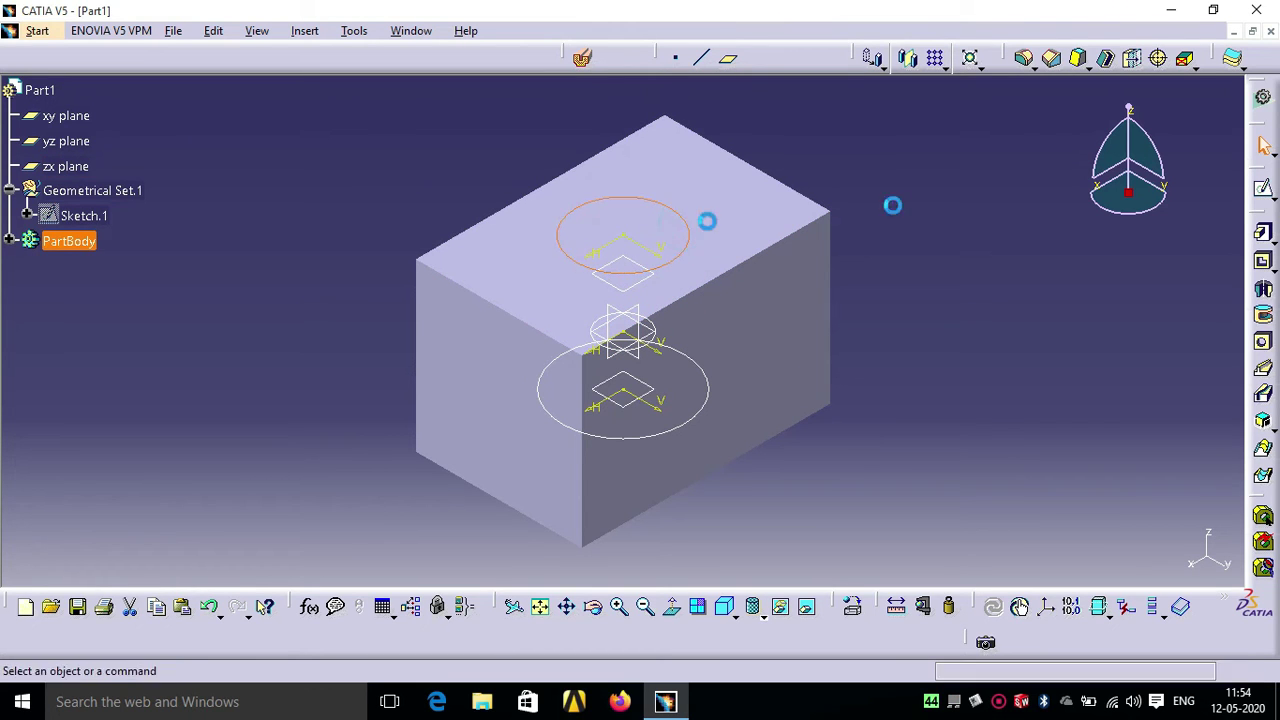
{"action": "left_click", "coordinate": [1263, 190]}
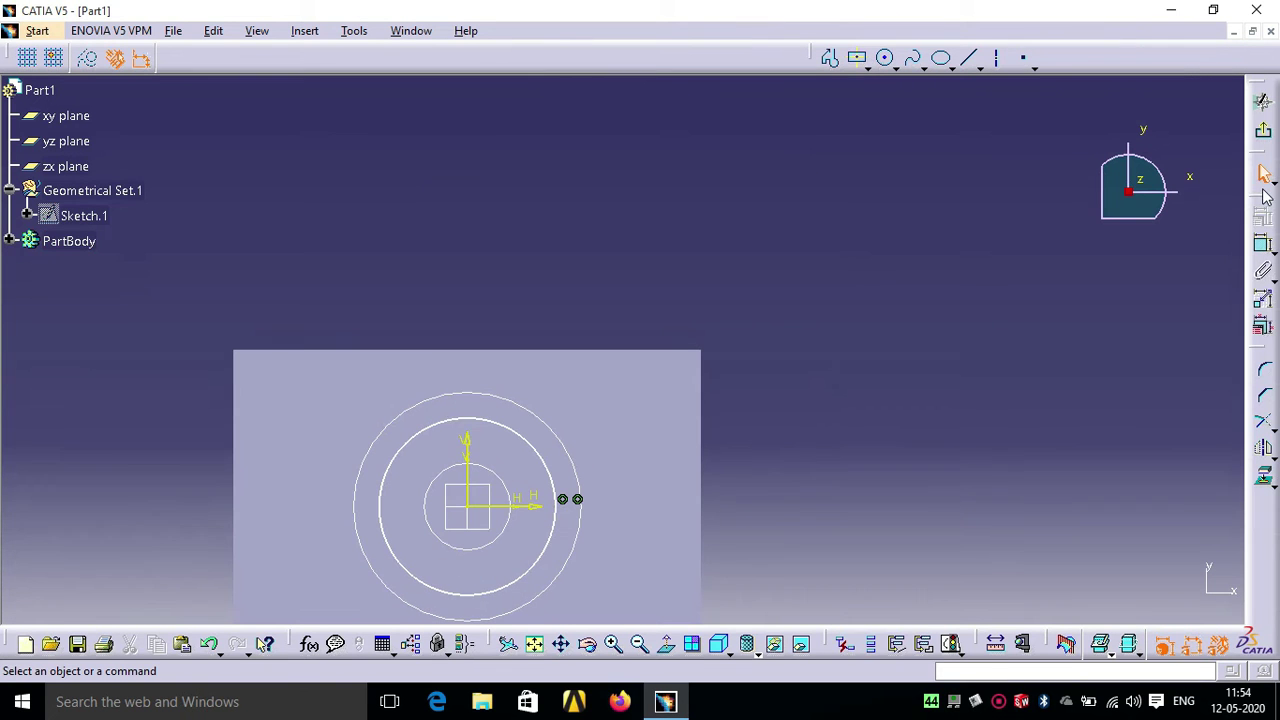
Replace the top-face circle with a rectangle centred on the origin, about 68 by 45 mm, and exit the sketch.
{"action": "left_click", "coordinate": [718, 643]}
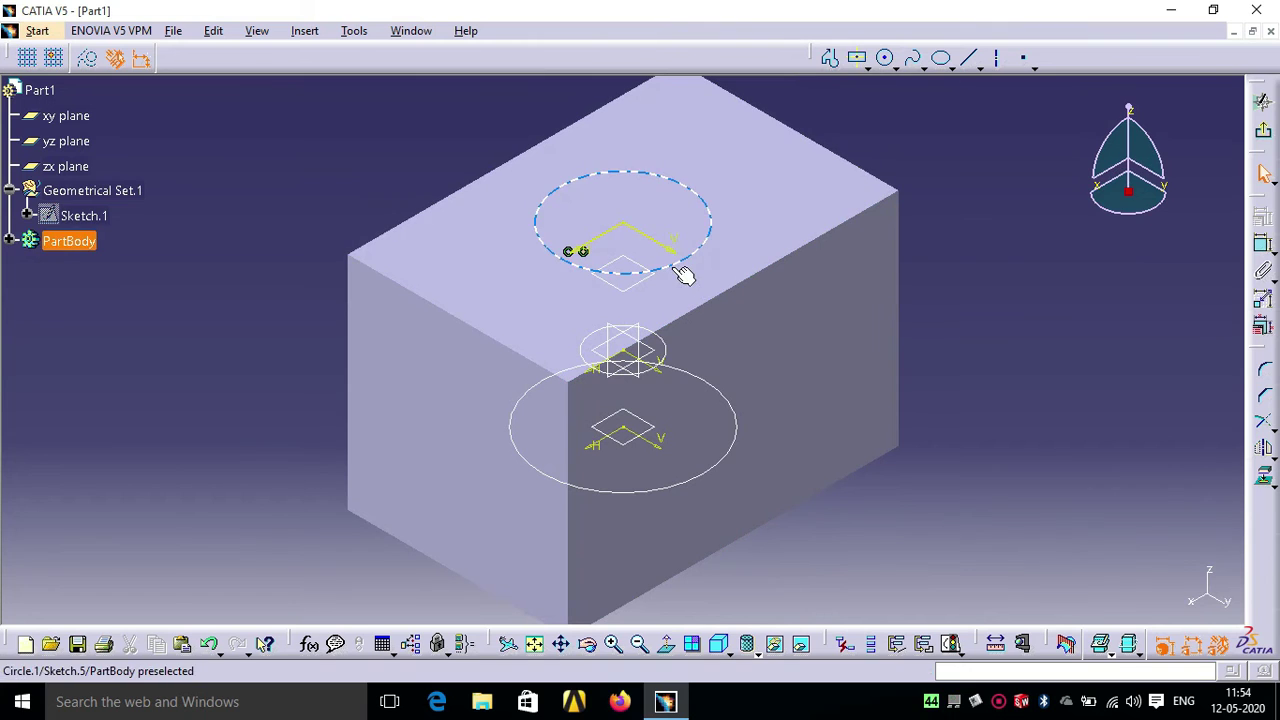
{"action": "left_click", "coordinate": [683, 273]}
{"action": "key", "text": "Delete"}
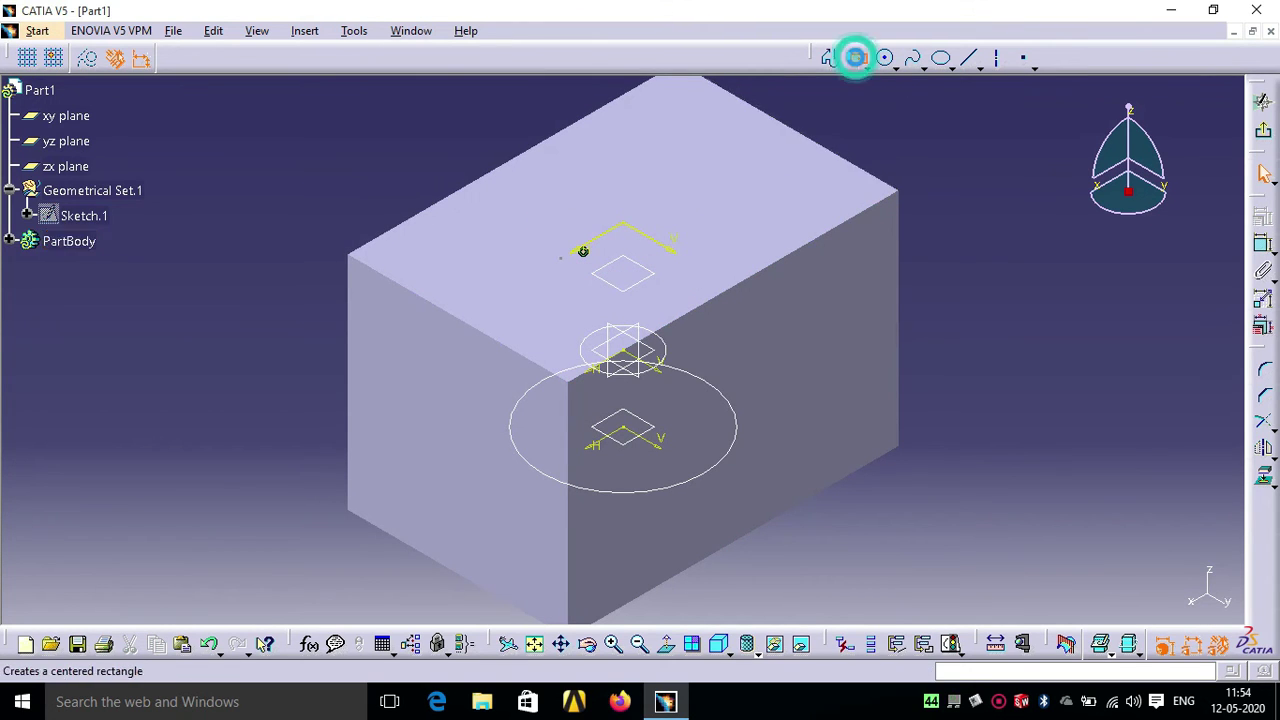
{"action": "left_click", "coordinate": [830, 57]}
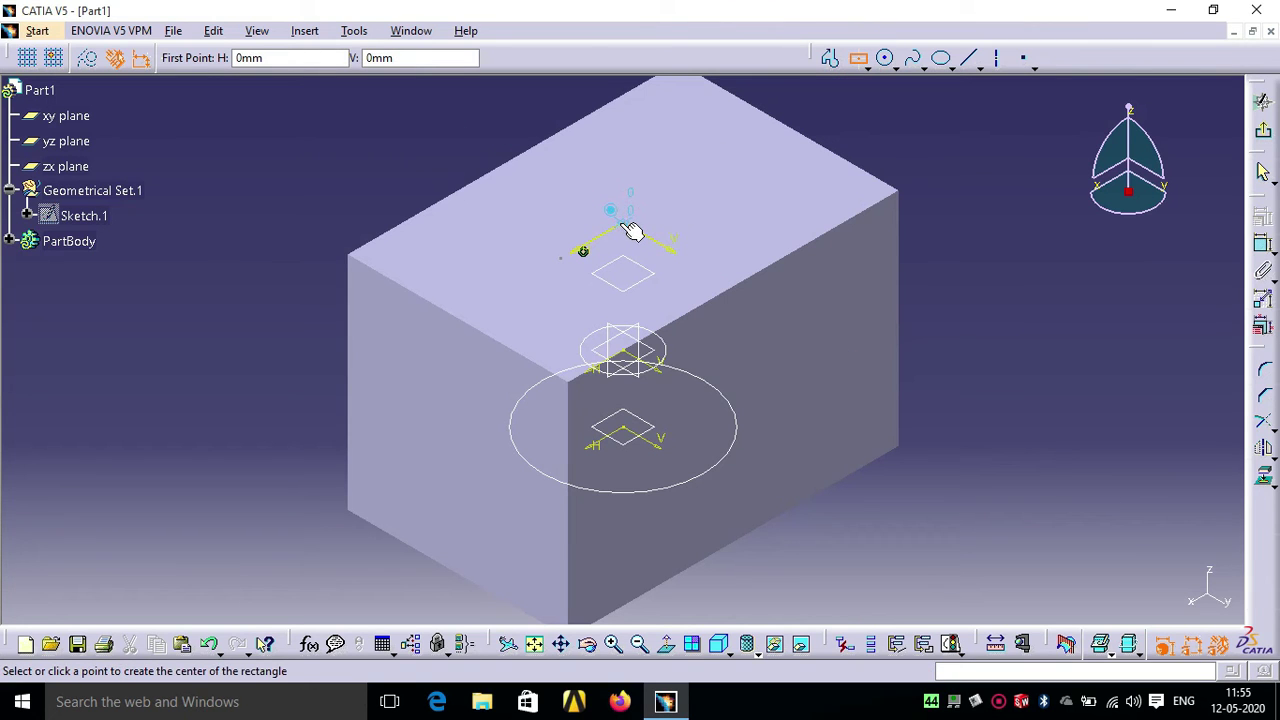
{"action": "left_click", "coordinate": [624, 223]}
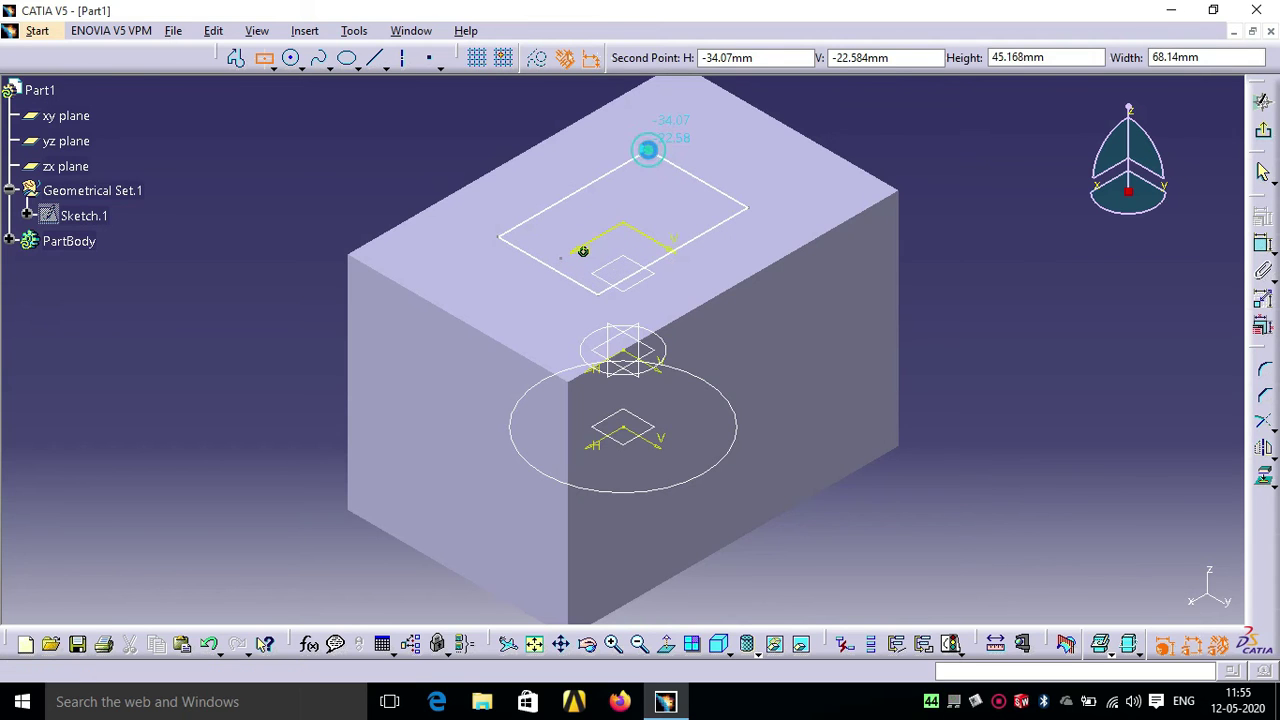
{"action": "left_click", "coordinate": [648, 149]}
{"action": "left_click", "coordinate": [1068, 375]}
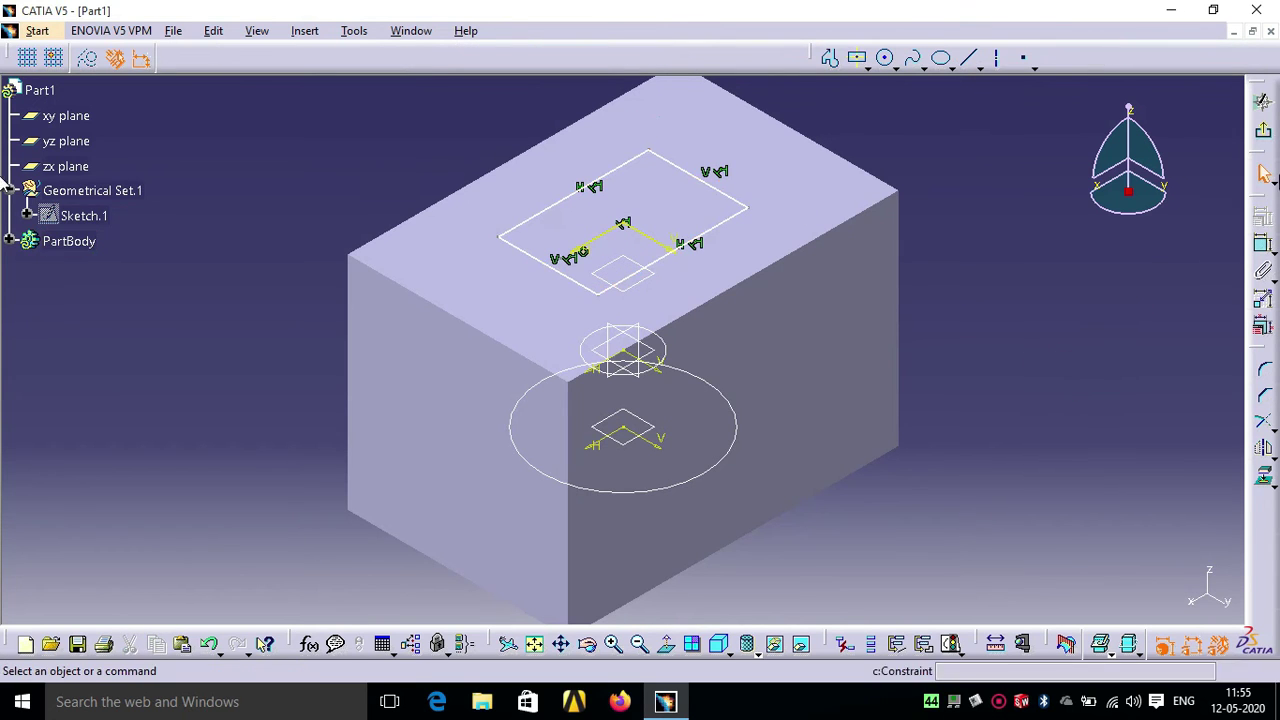
{"action": "left_click", "coordinate": [1260, 133]}
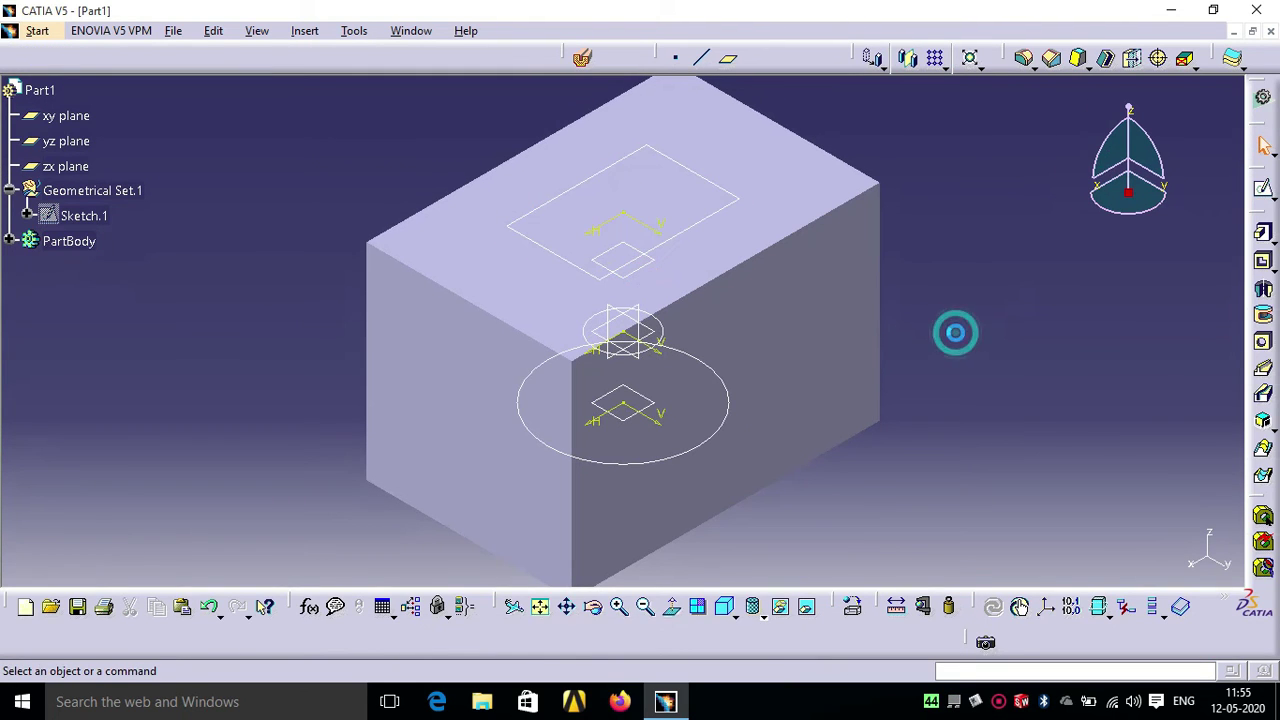
Set up a Removed Multi-Sections Solid with the top rectangle and the lower circle as sections, and preview it.
{"action": "left_click", "coordinate": [1260, 452]}
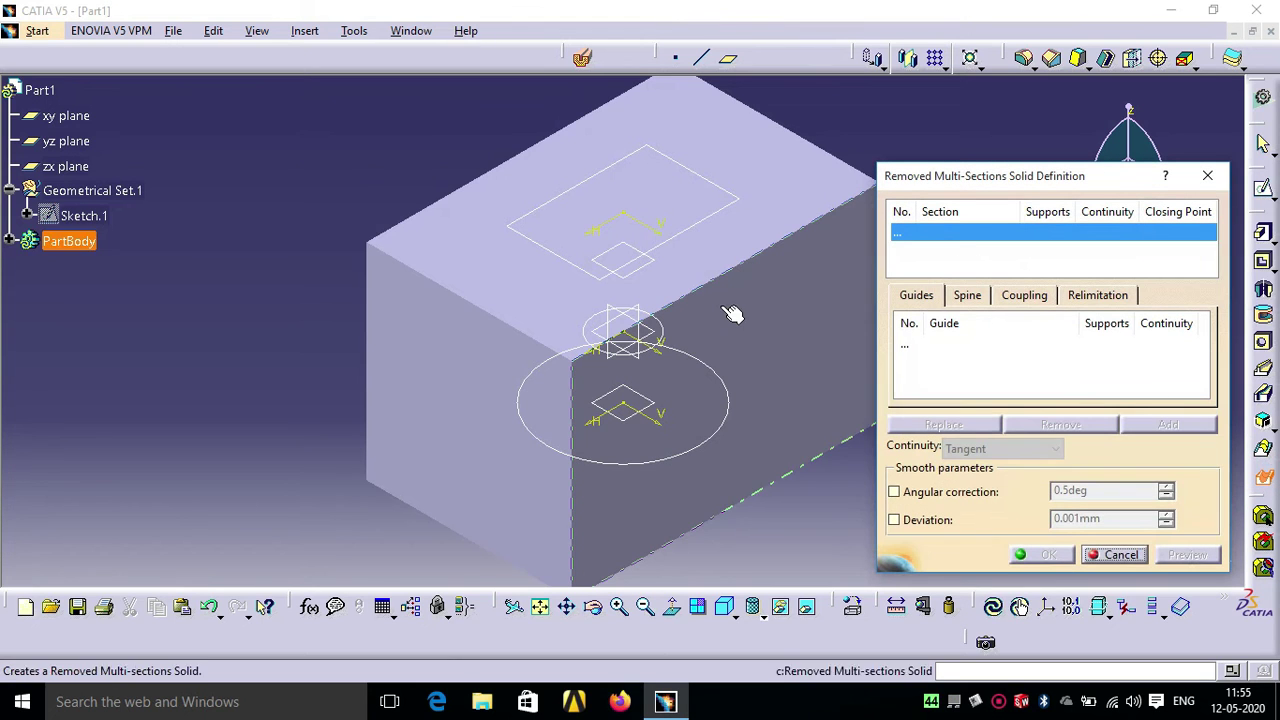
{"action": "left_click", "coordinate": [690, 215]}
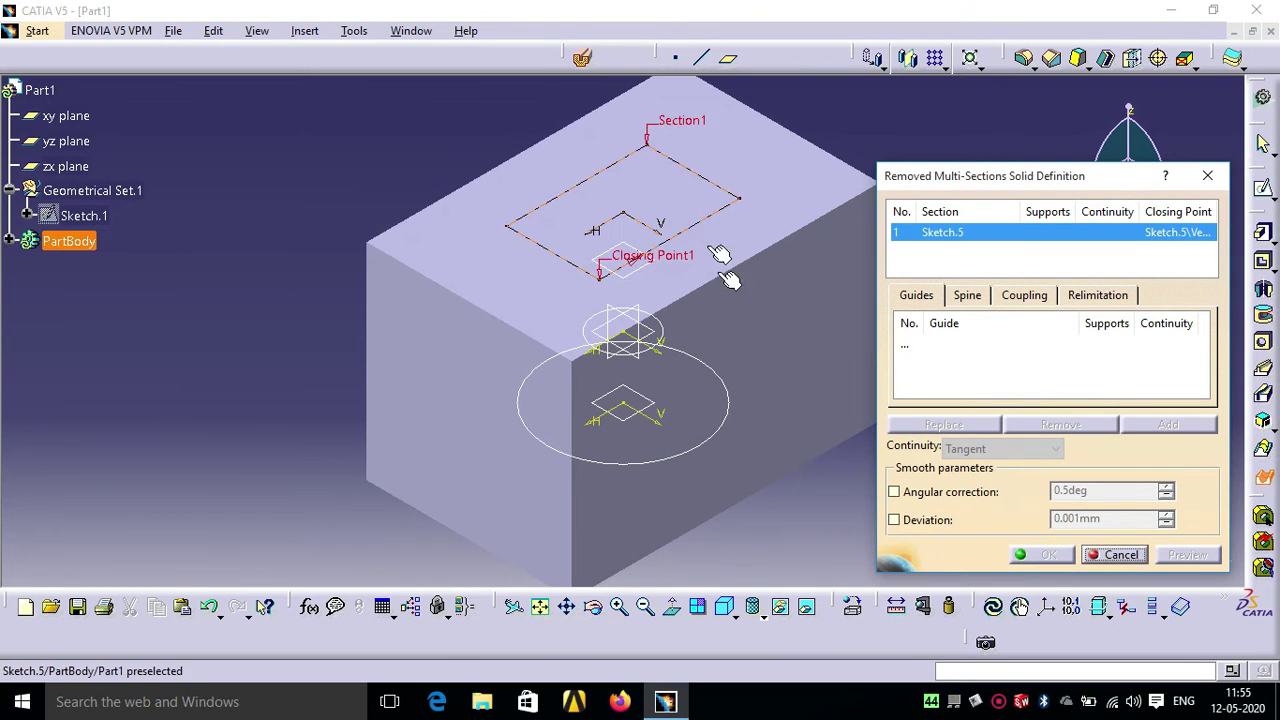
{"action": "left_click", "coordinate": [714, 368]}
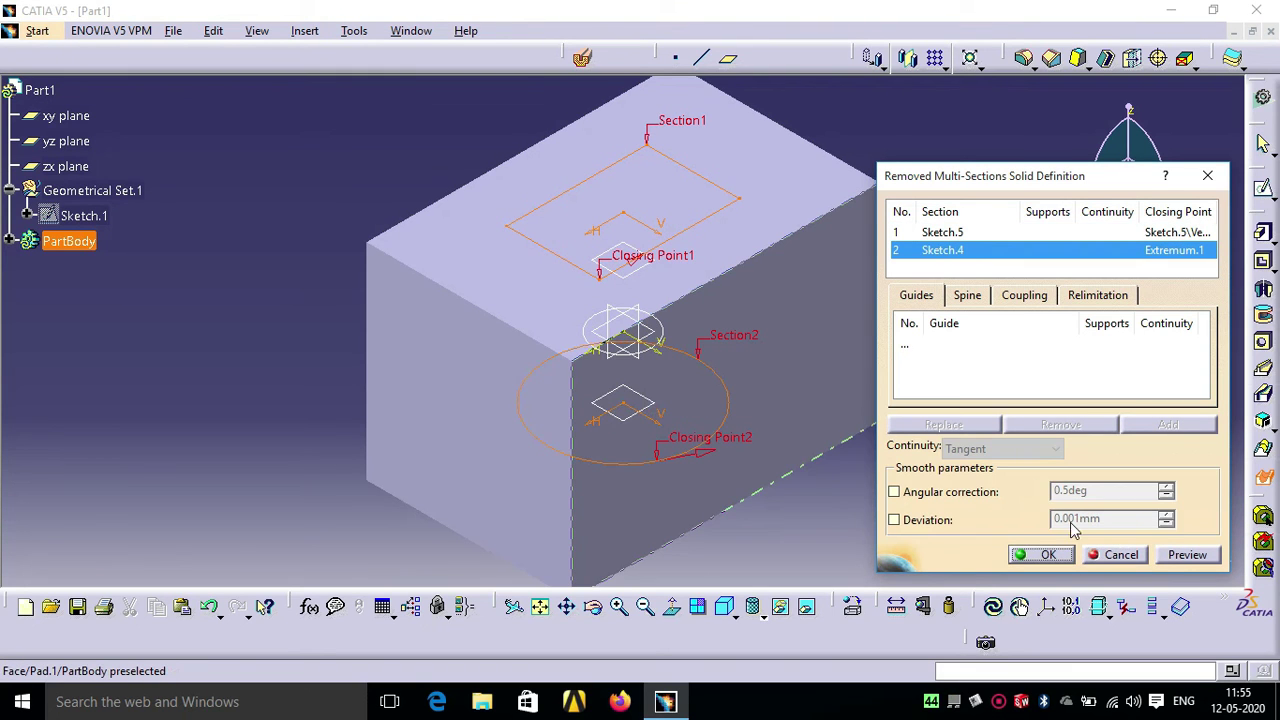
{"action": "left_click", "coordinate": [1182, 555]}
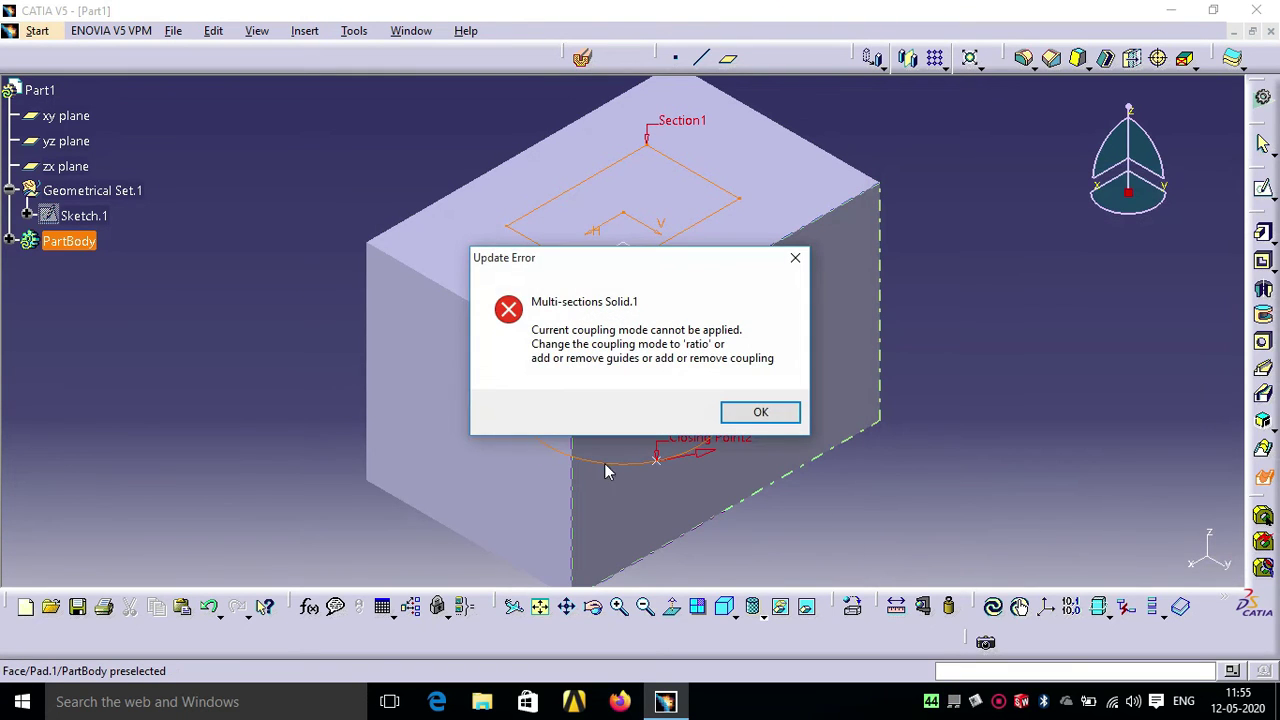
{"action": "left_click", "coordinate": [760, 414]}
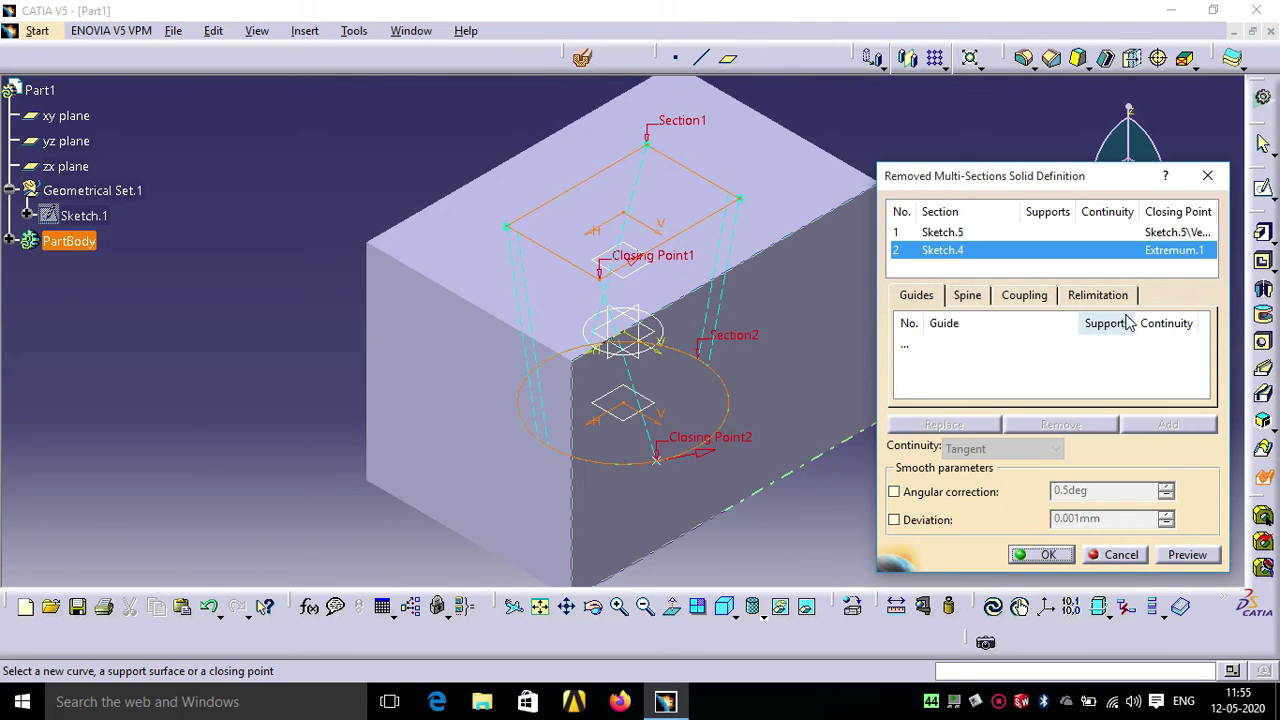
Set the sections coupling to Ratio, preview the cut from rectangle to circle, and create it.
{"action": "left_click", "coordinate": [1025, 296]}
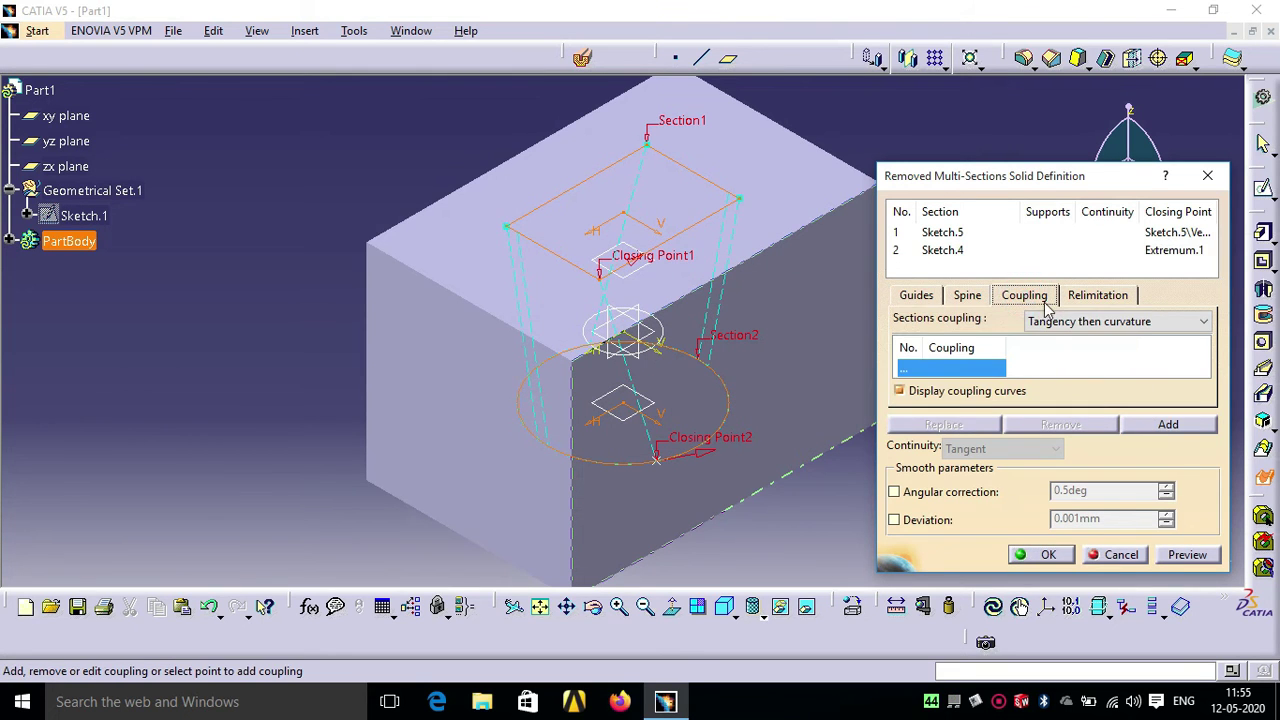
{"action": "left_click", "coordinate": [1051, 321]}
{"action": "left_click", "coordinate": [1057, 340]}
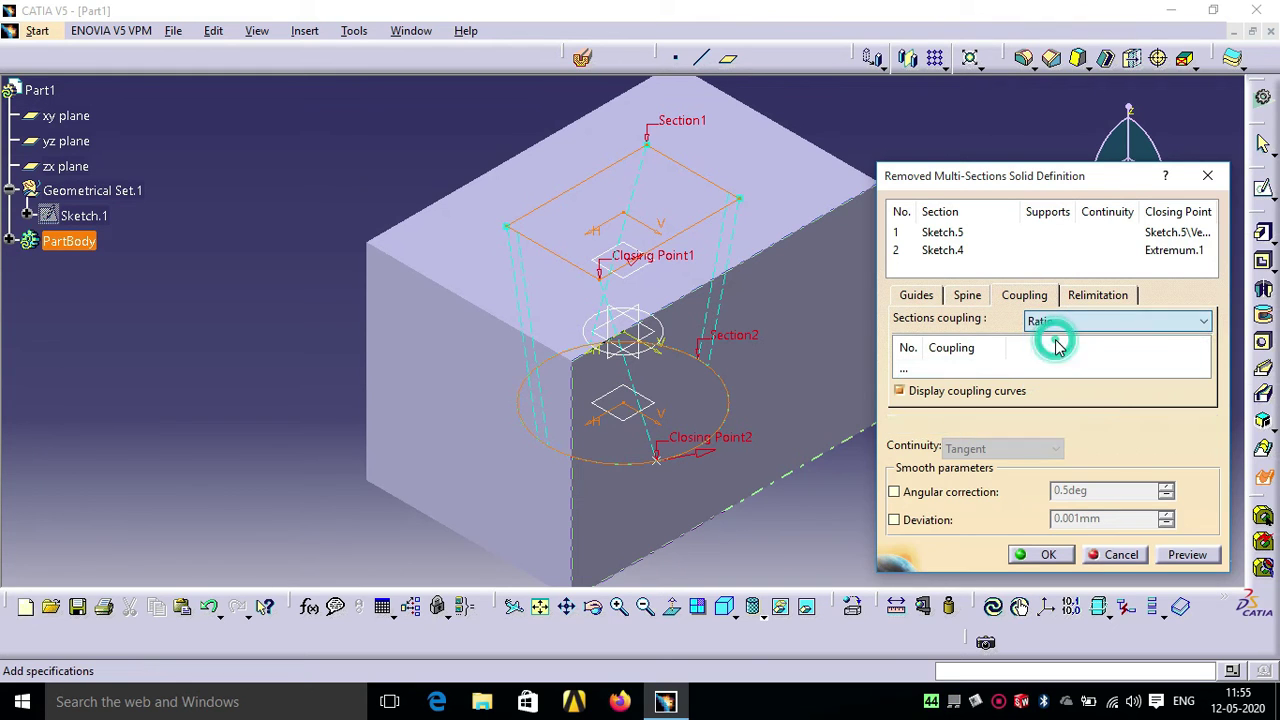
{"action": "left_click", "coordinate": [1175, 555]}
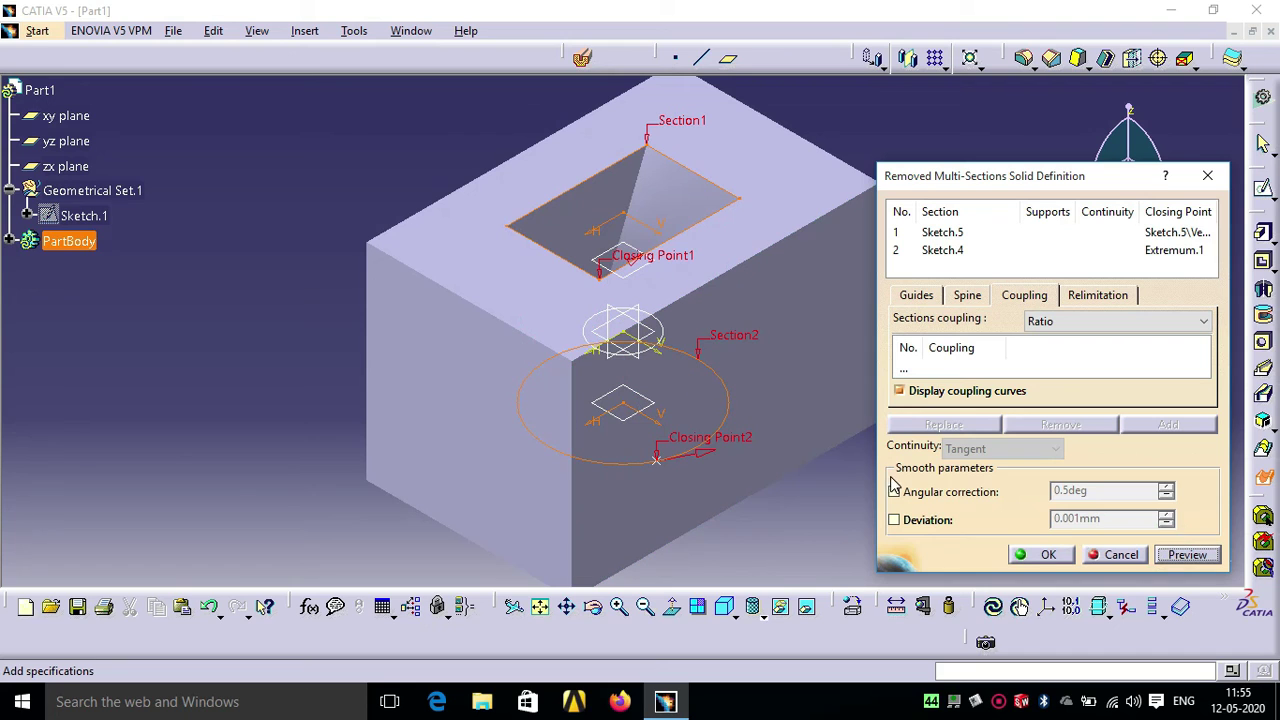
{"action": "left_click", "coordinate": [1042, 555]}
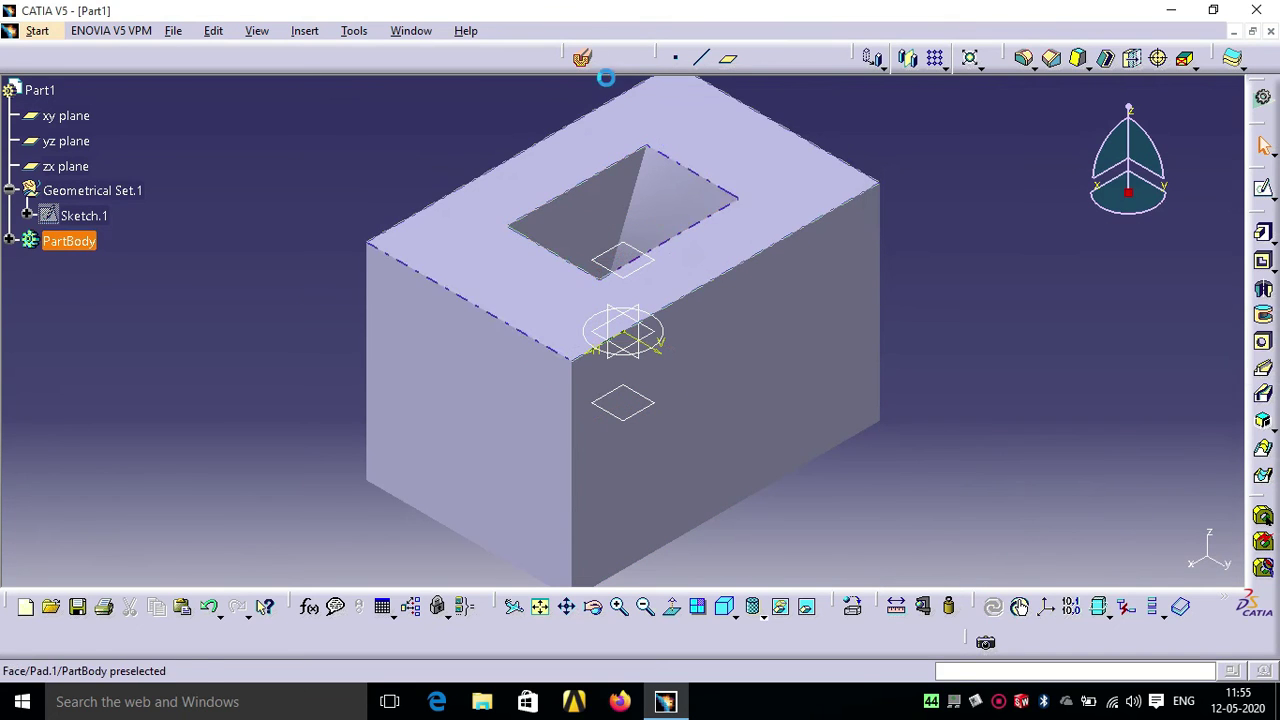
Examine the rectangle-to-circle cavity with a dynamic section plane parallel to the block's long side, and restore the full isometric view.
{"action": "left_click", "coordinate": [580, 55]}
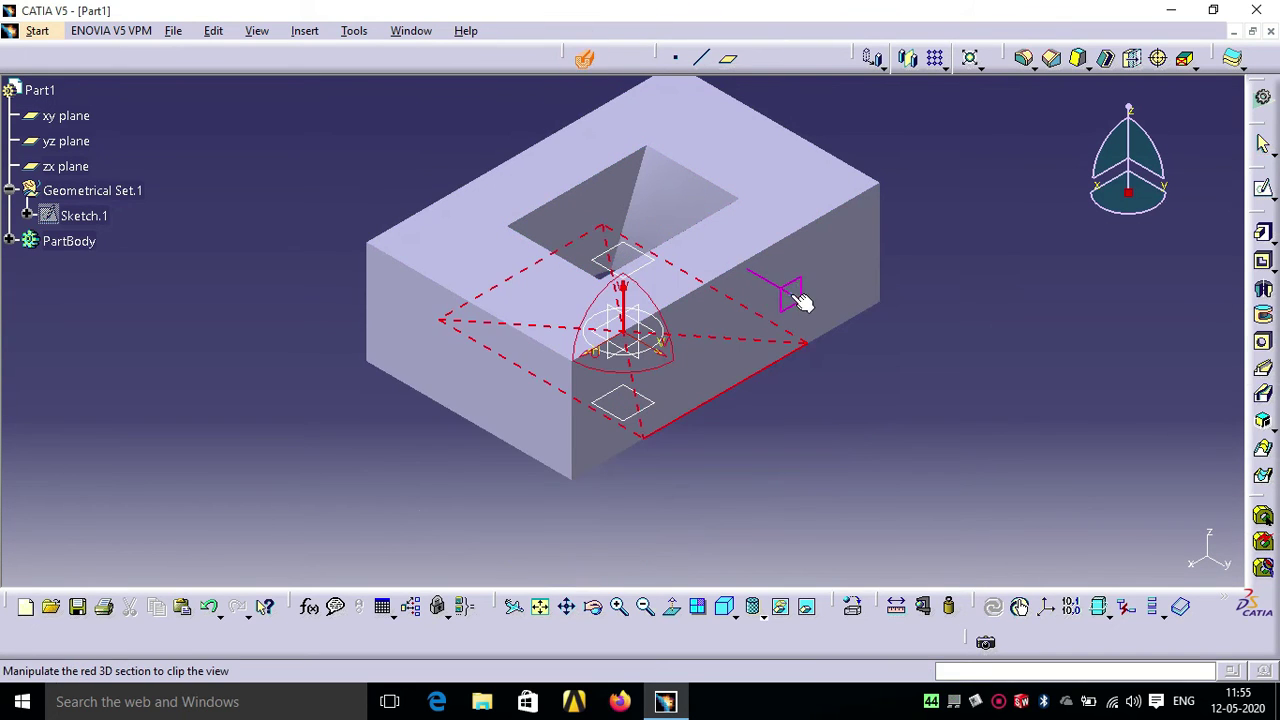
{"action": "left_click", "coordinate": [794, 296]}
{"action": "left_click_drag", "start_coordinate": [792, 295], "coordinate": [705, 269]}
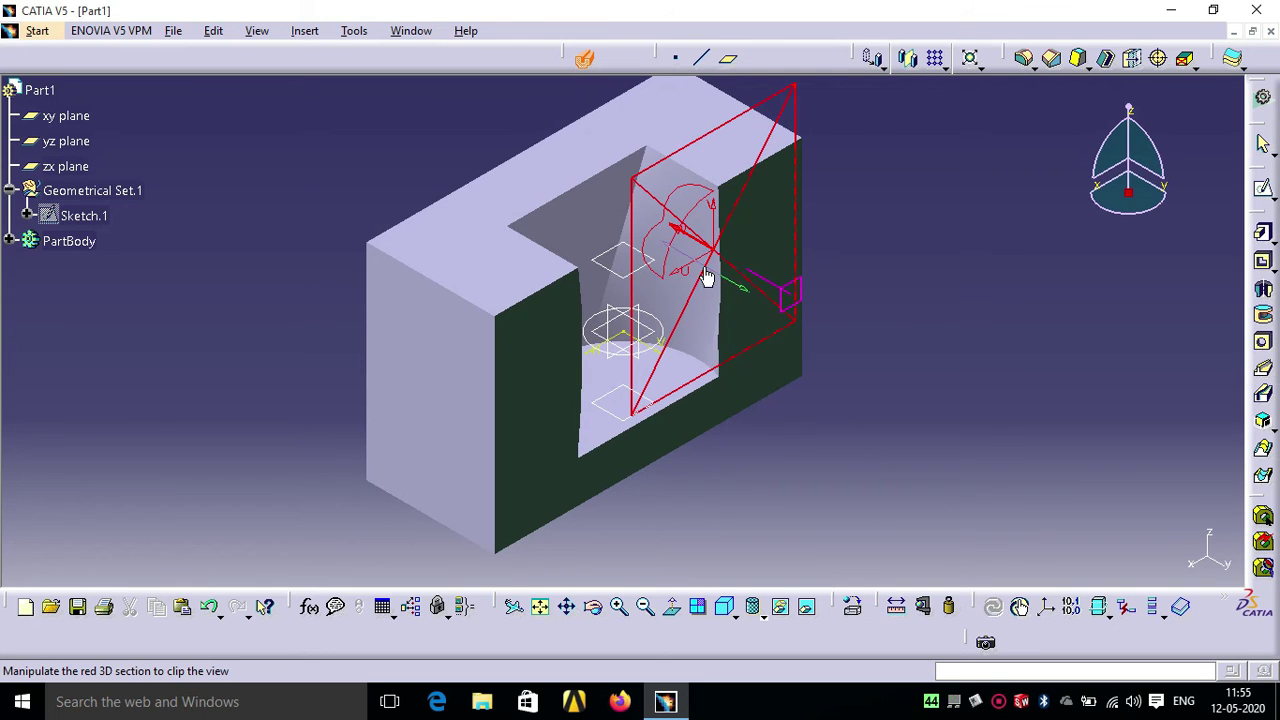
{"action": "left_click", "coordinate": [592, 606]}
{"action": "left_click_drag", "start_coordinate": [700, 503], "coordinate": [558, 490]}
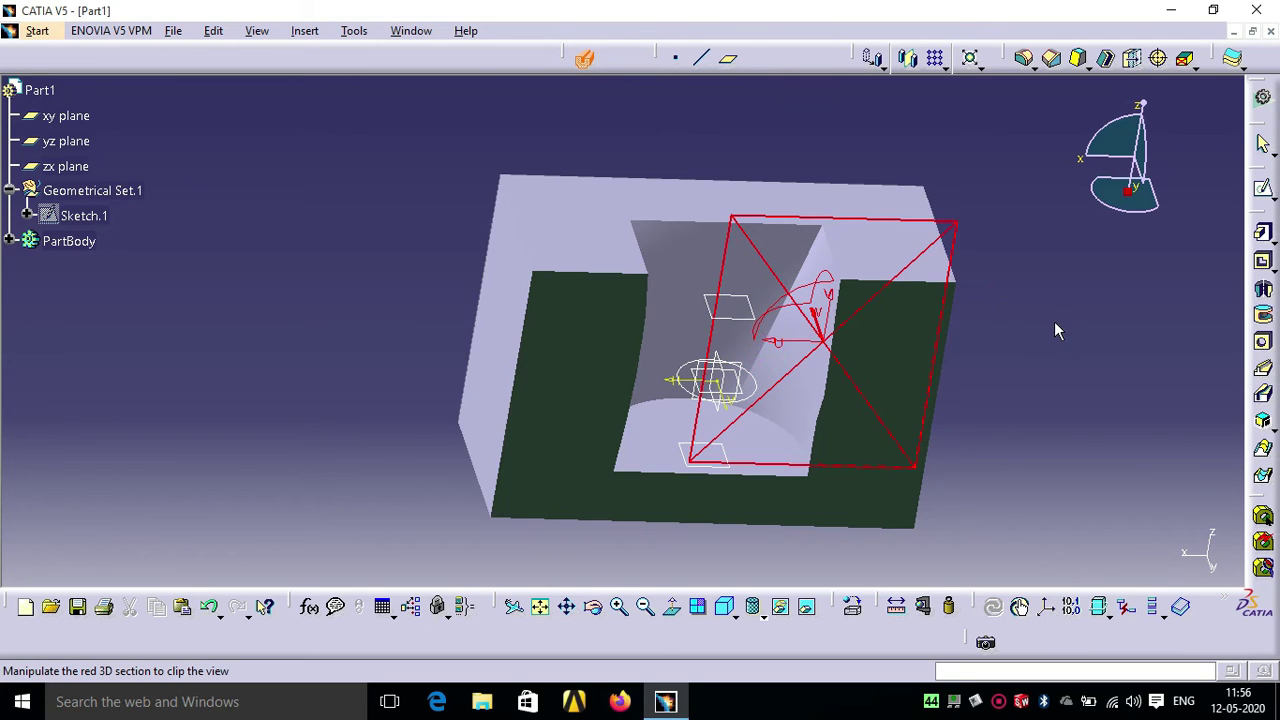
{"action": "left_click", "coordinate": [585, 58]}
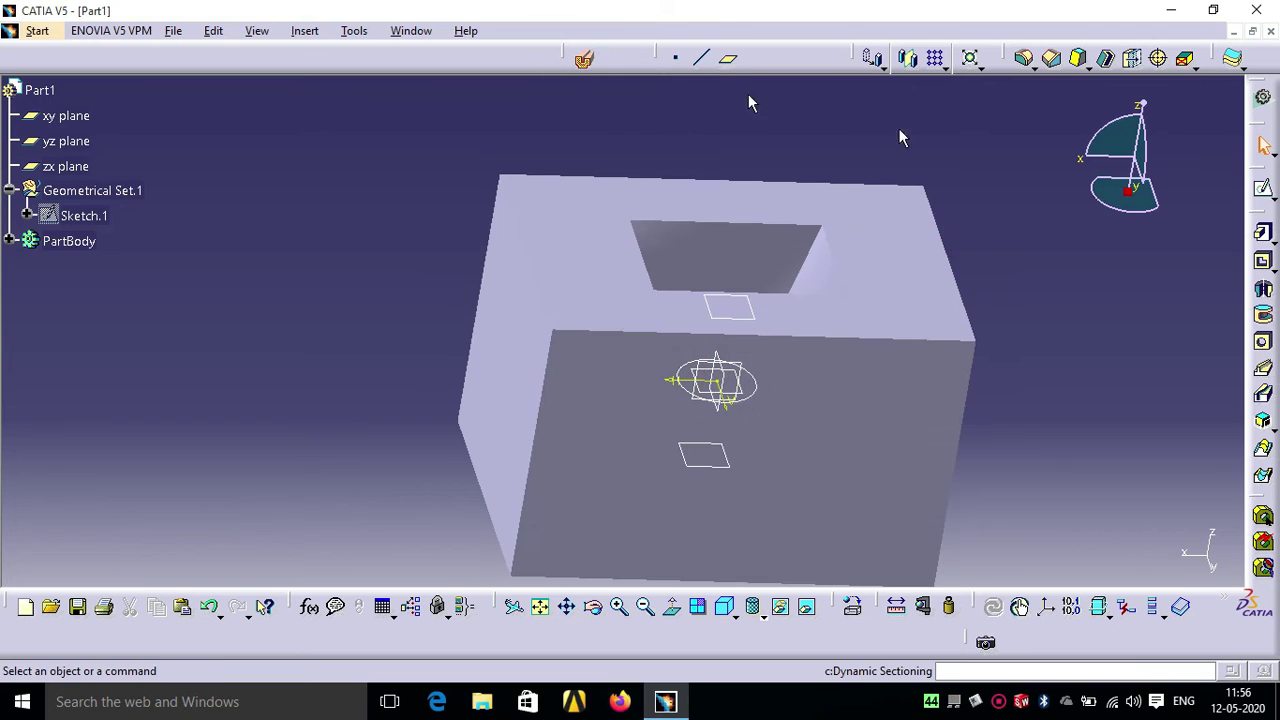
{"action": "left_click", "coordinate": [726, 610]}
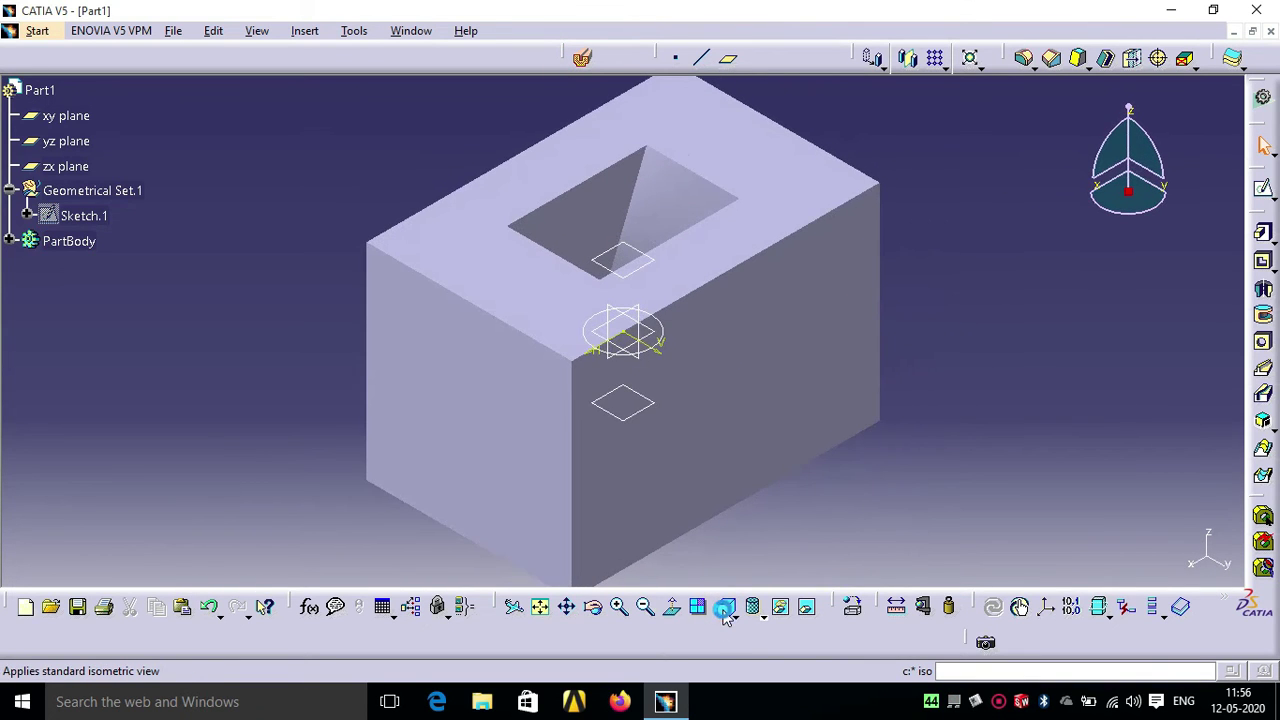
Undo the rectangle-to-circle cut and open the lower circle's sketch for editing.
{"action": "key", "text": "ctrl+z"}
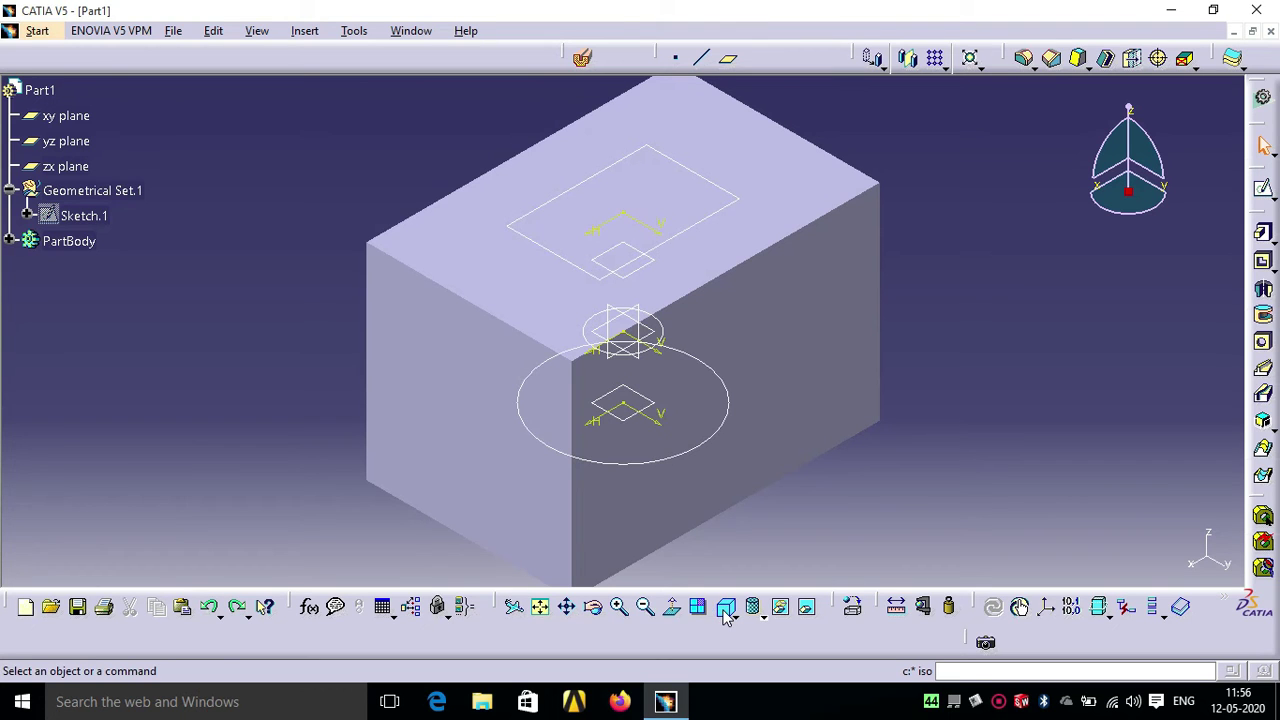
{"action": "left_click", "coordinate": [706, 452]}
{"action": "left_click", "coordinate": [1261, 187]}
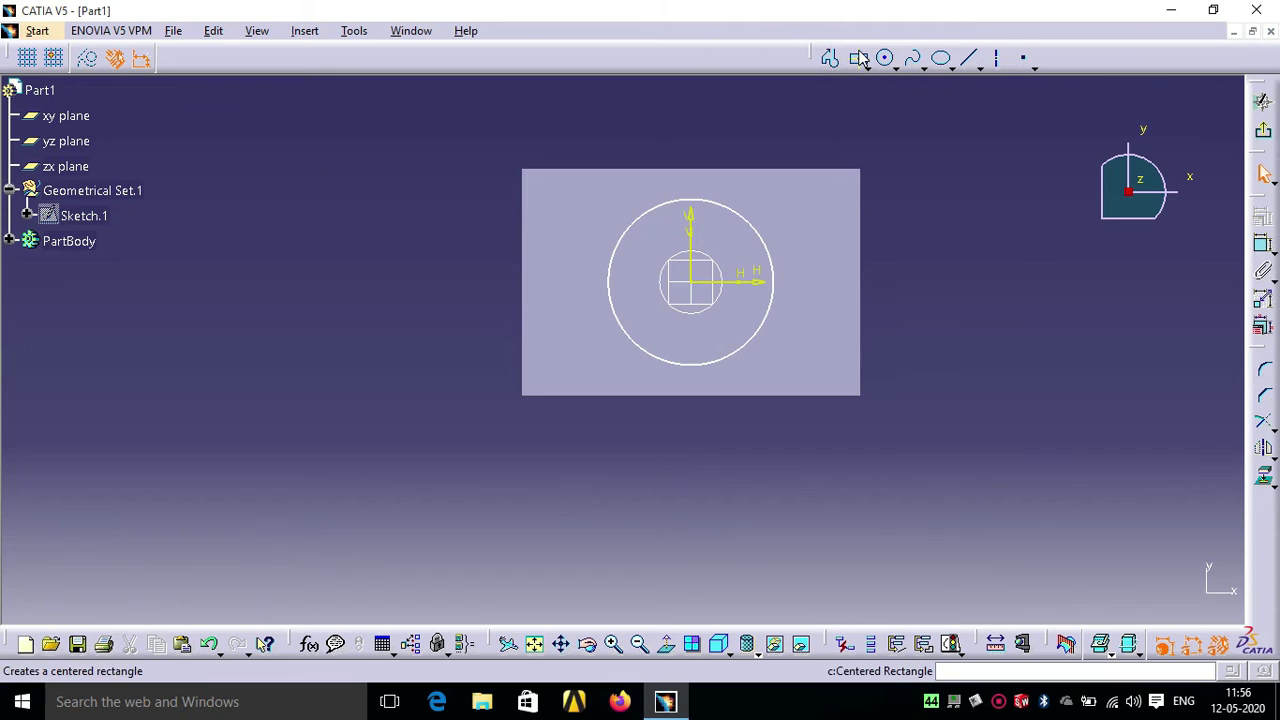
Create 4 equidistant points around the lower circle.
{"action": "left_click", "coordinate": [1035, 68]}
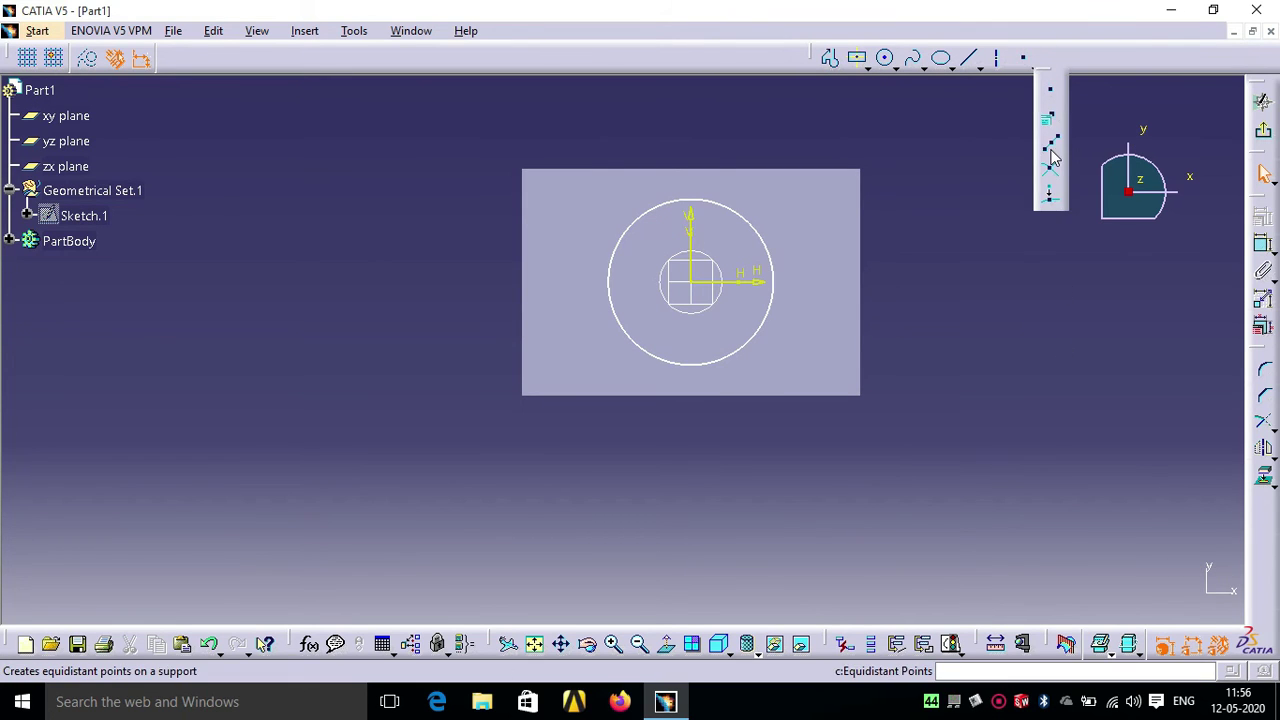
{"action": "left_click", "coordinate": [1049, 150]}
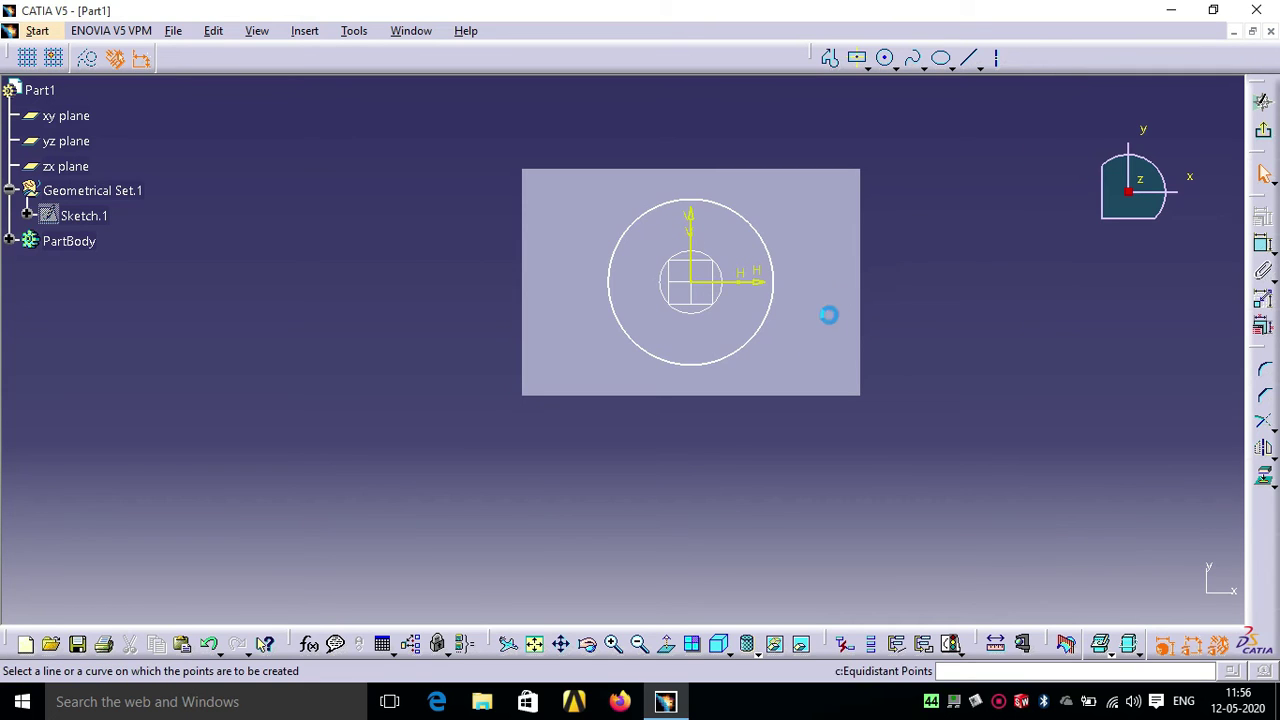
{"action": "left_click", "coordinate": [740, 352]}
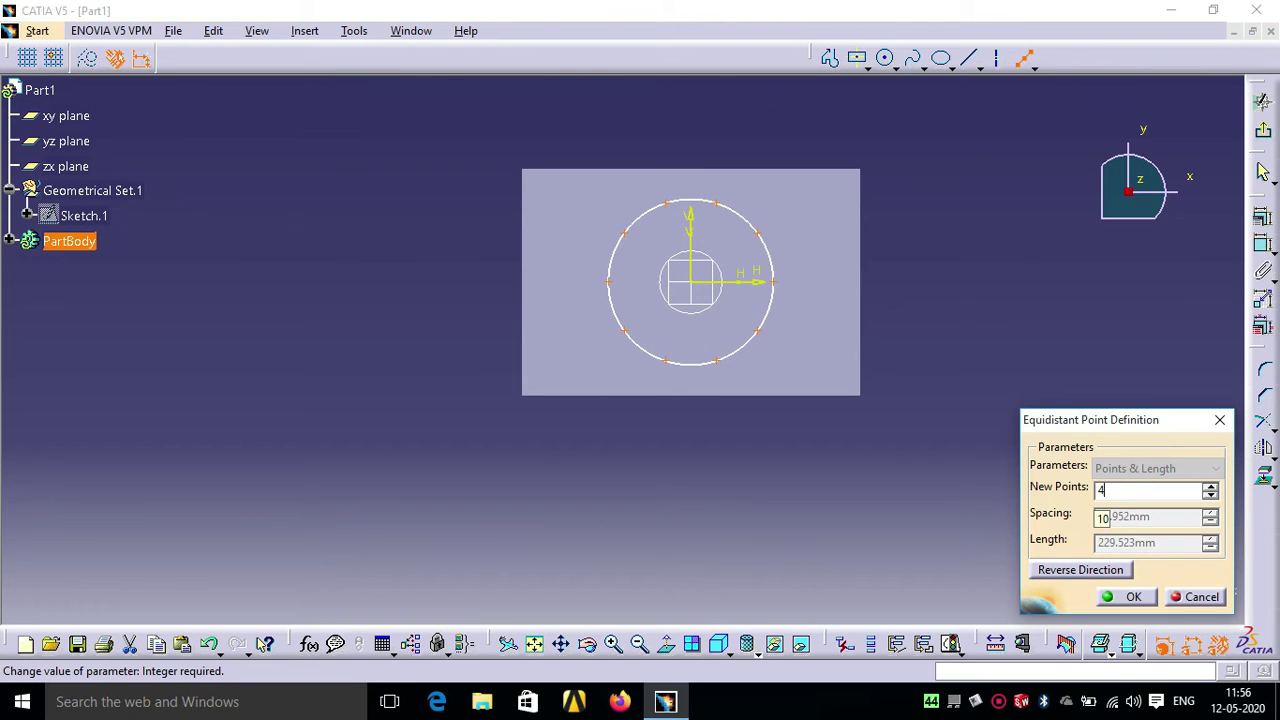
{"action": "left_click", "coordinate": [1131, 597]}
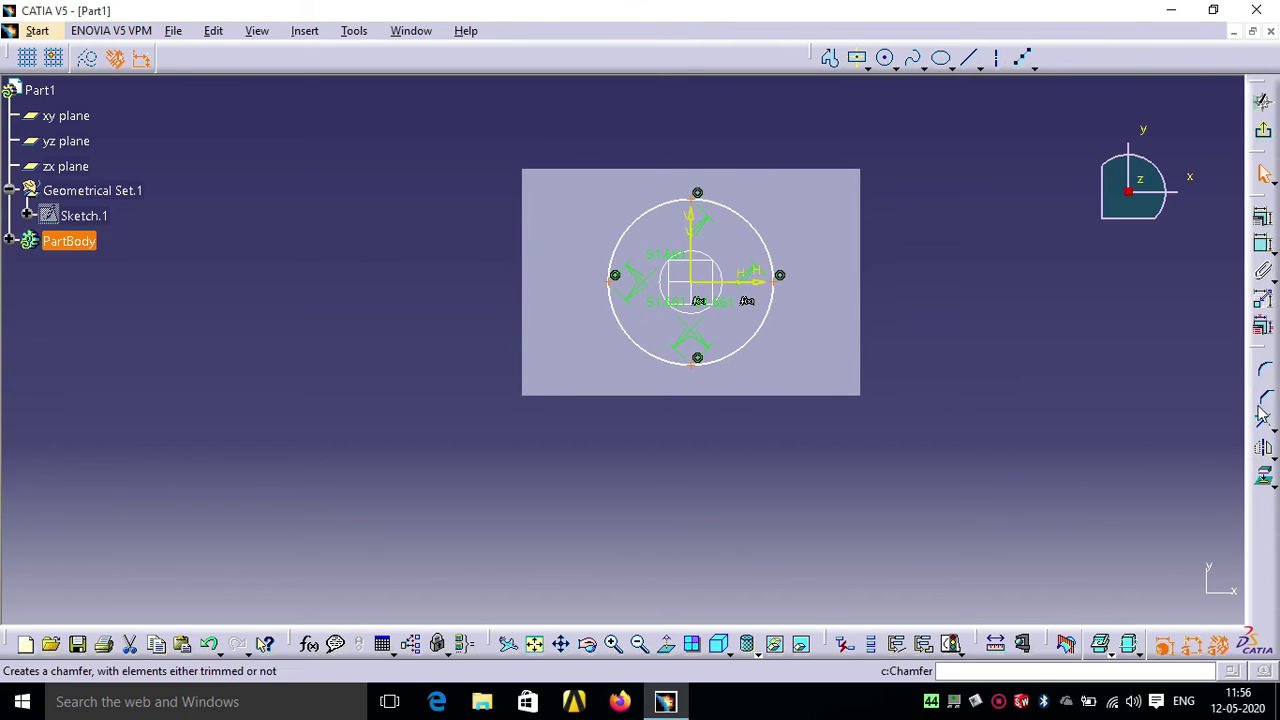
Try rotating the four points about 35 degrees around the origin in duplicate mode, and undo the rotated copies.
{"action": "left_click", "coordinate": [1273, 455]}
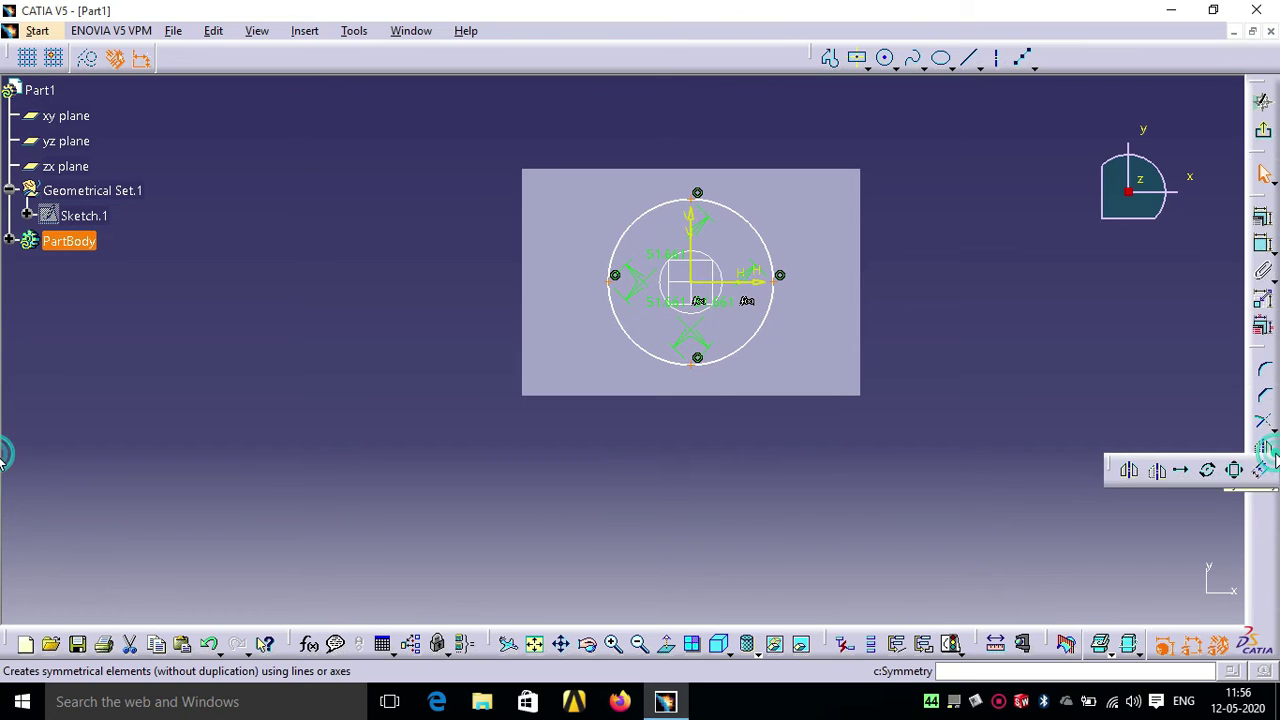
{"action": "left_click", "coordinate": [1210, 472]}
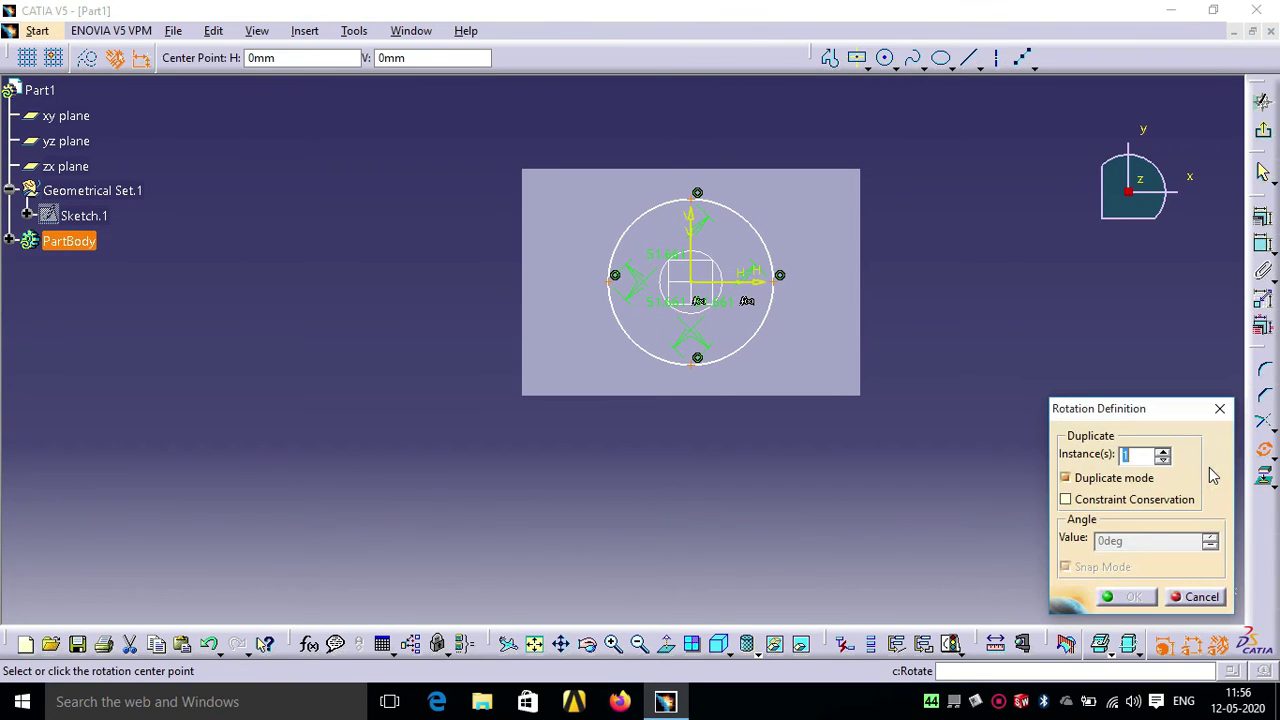
{"action": "left_click", "coordinate": [702, 288]}
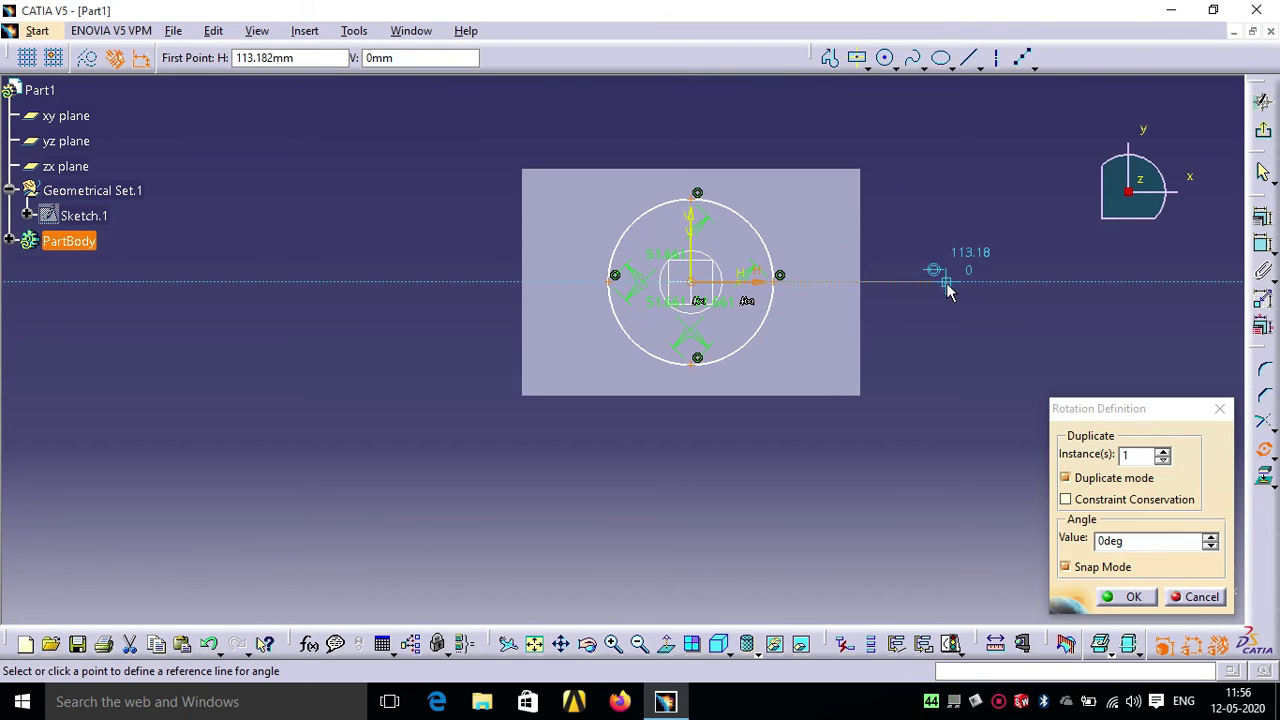
{"action": "left_click", "coordinate": [946, 283]}
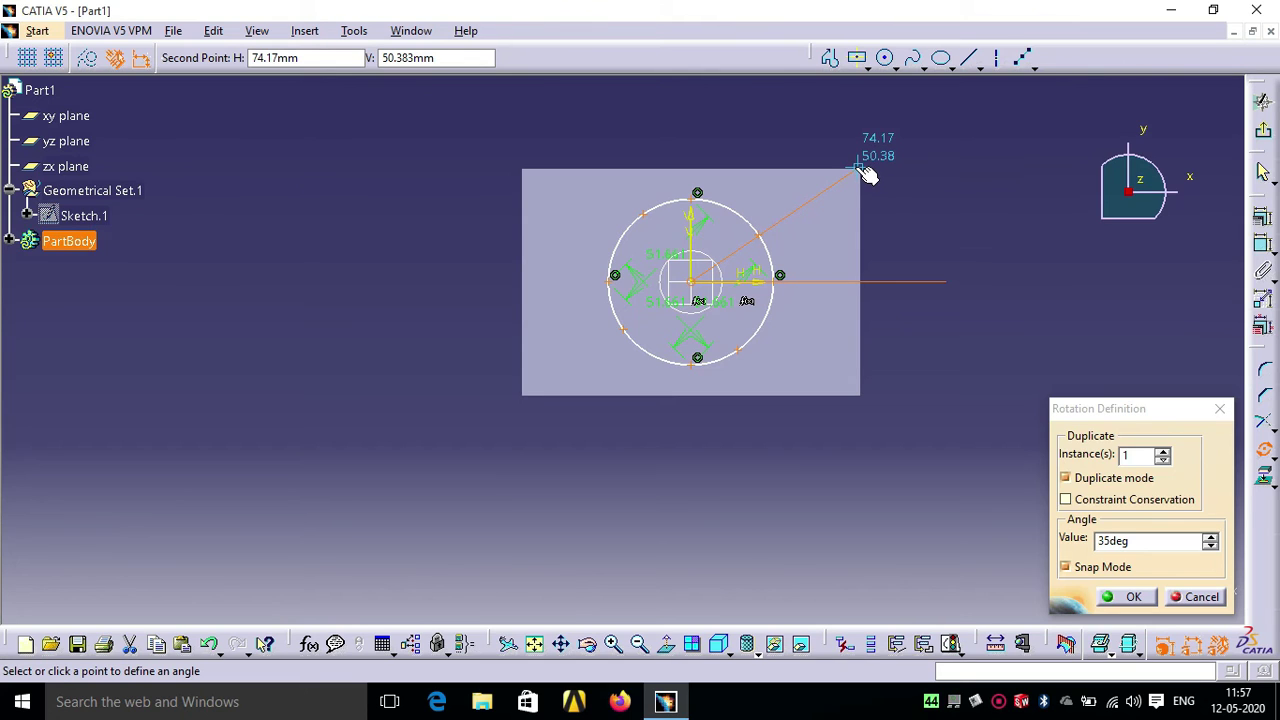
{"action": "left_click", "coordinate": [852, 166]}
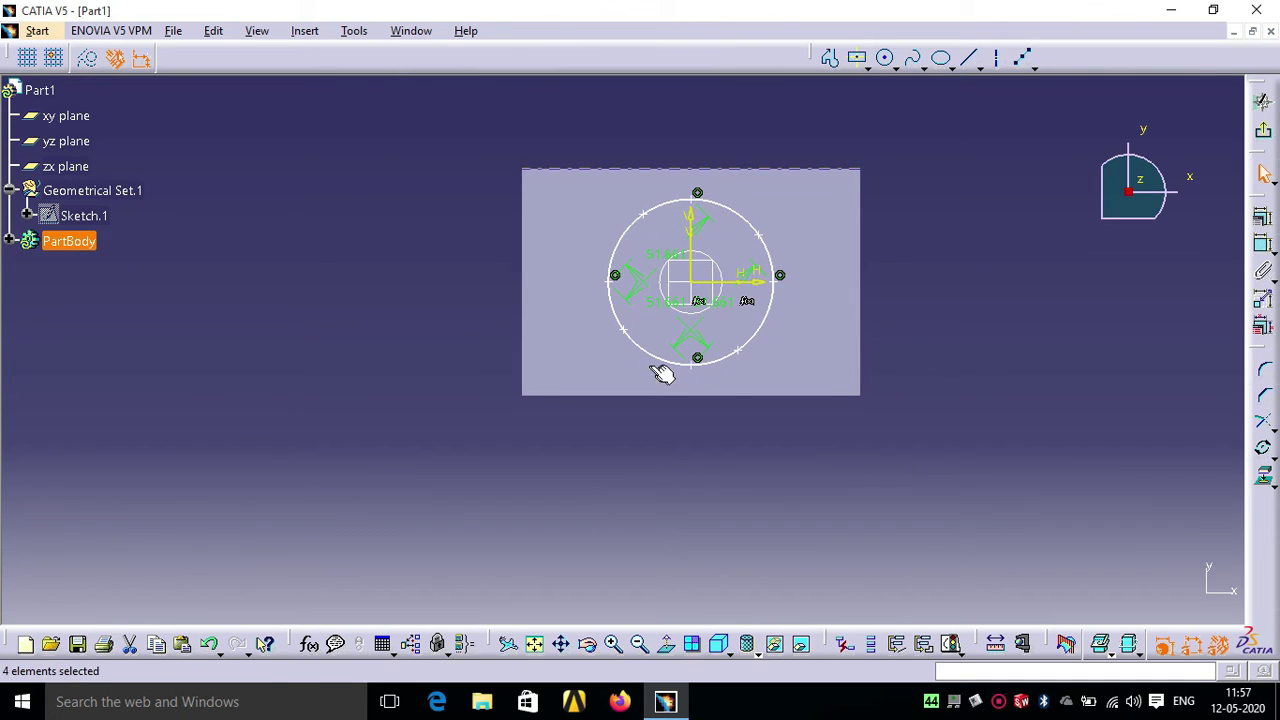
{"action": "key", "text": "ctrl+z"}
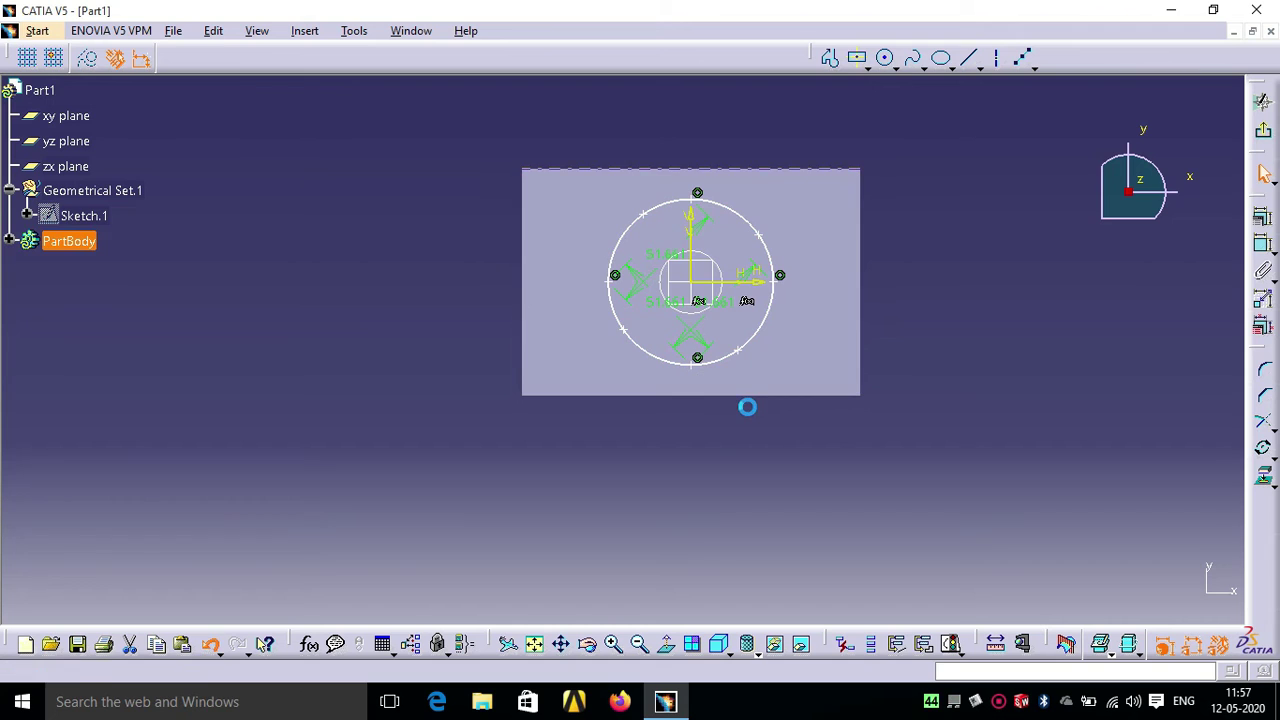
Try rotating the four circle points around the origin with duplicate mode off.
{"action": "left_click", "coordinate": [1266, 451]}
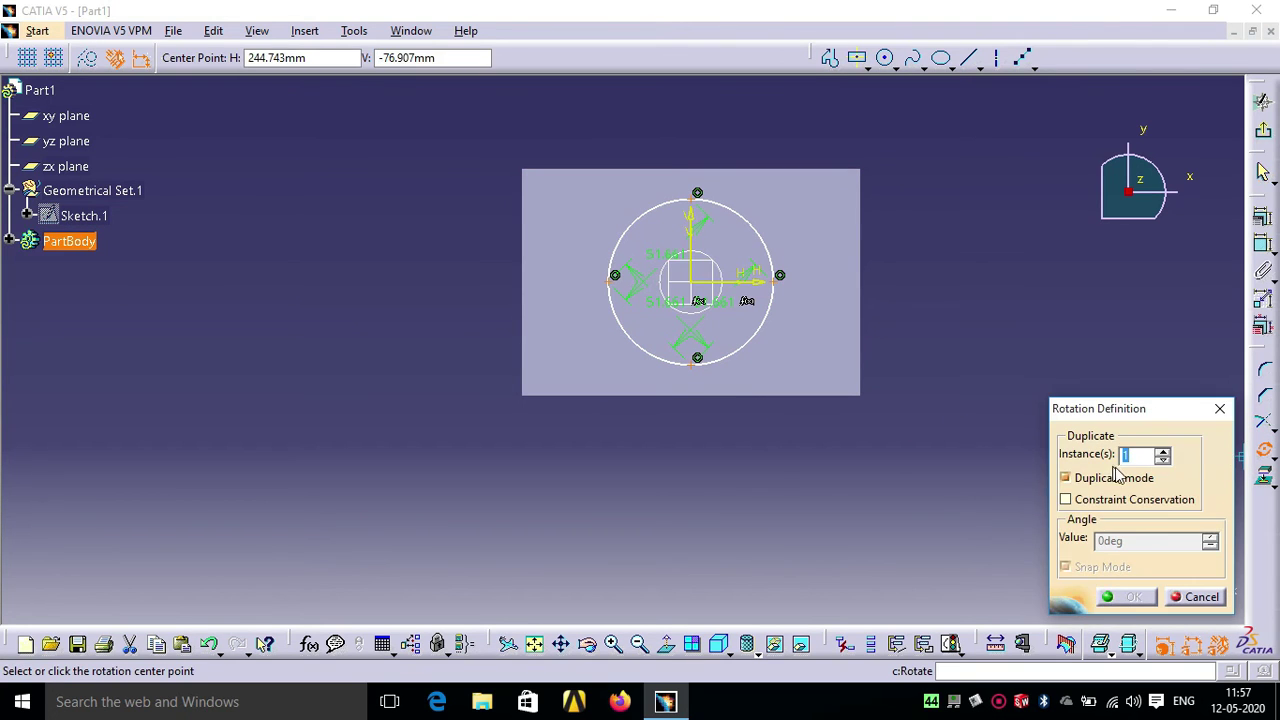
{"action": "left_click", "coordinate": [1099, 480]}
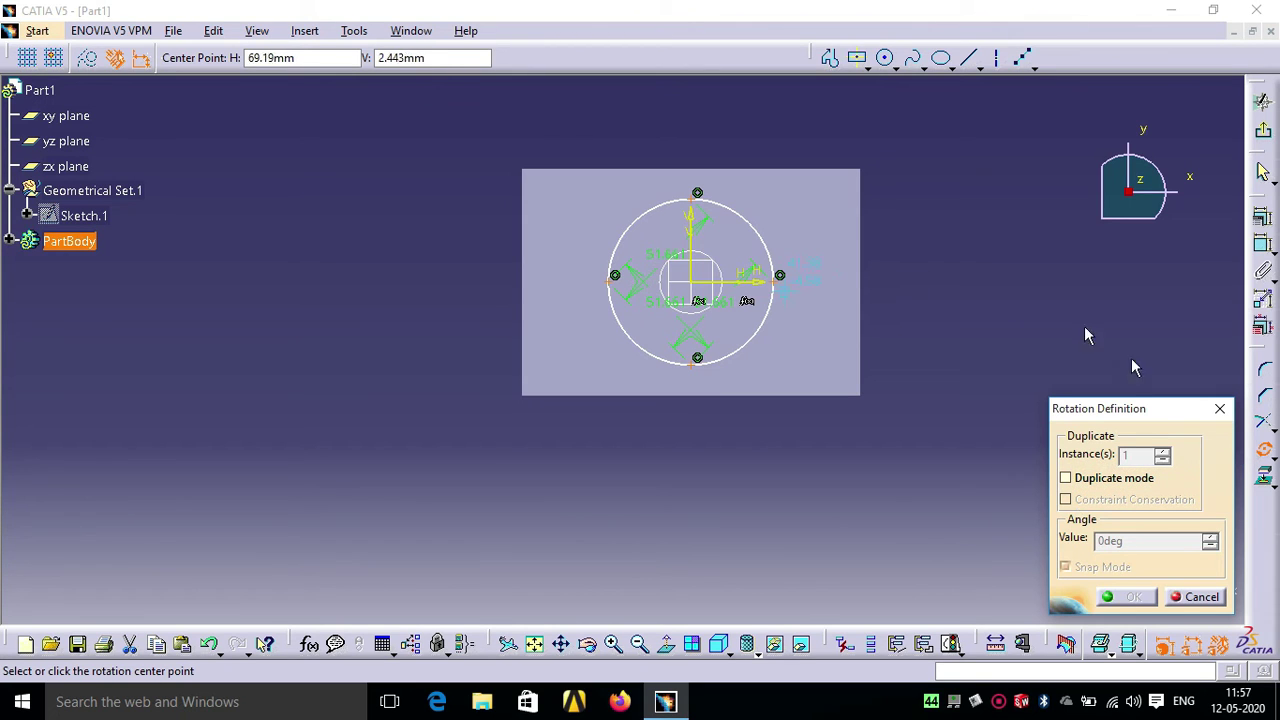
{"action": "left_click", "coordinate": [695, 282]}
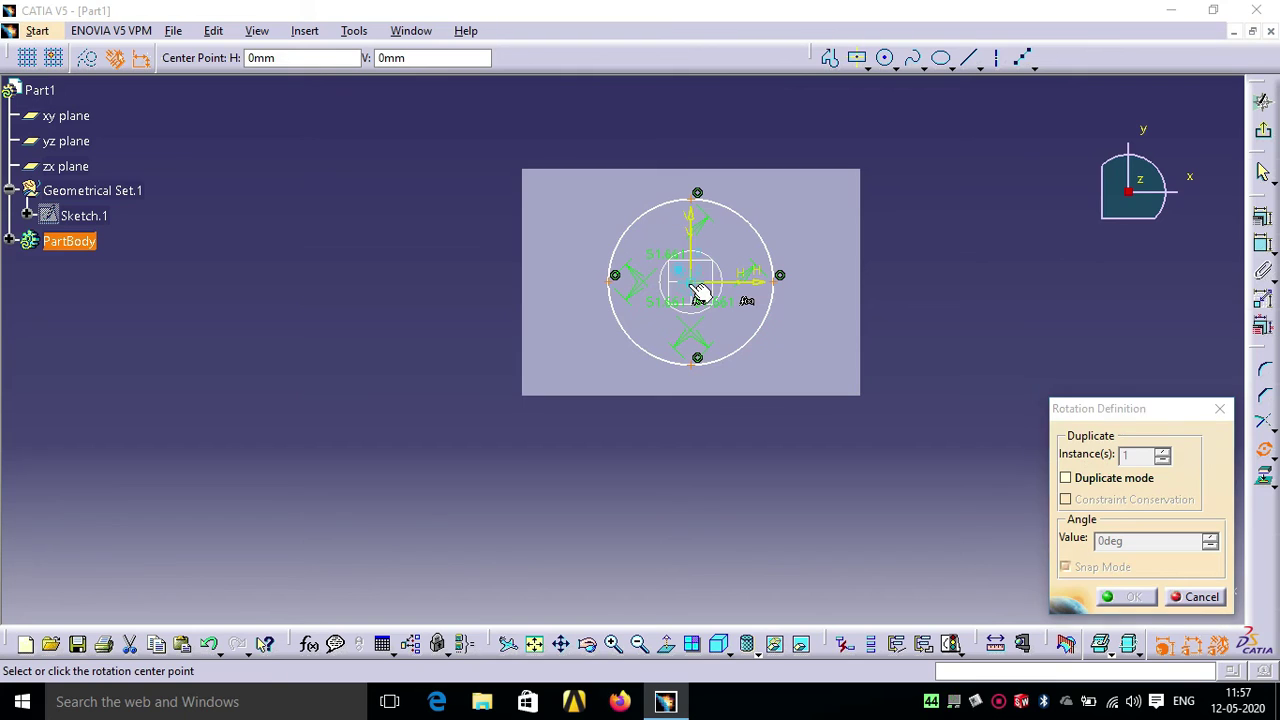
{"action": "left_click", "coordinate": [900, 280]}
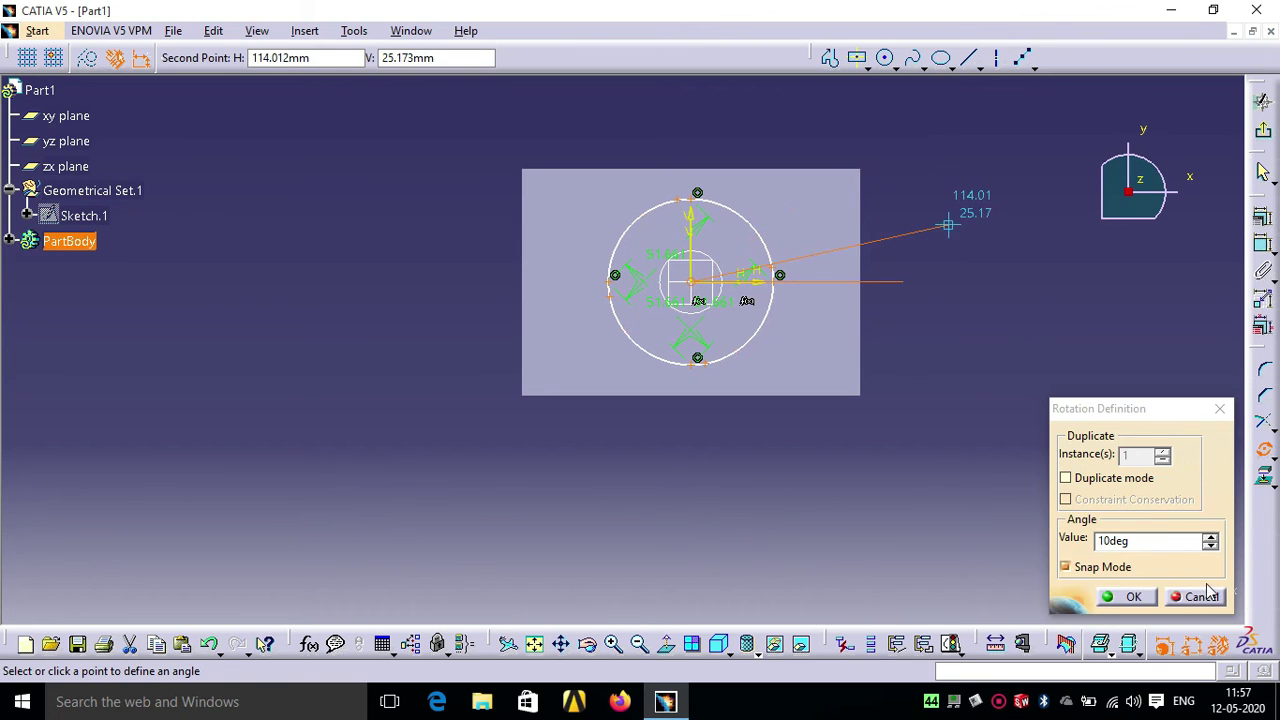
{"action": "left_click_drag", "start_coordinate": [1166, 543], "coordinate": [978, 551]}
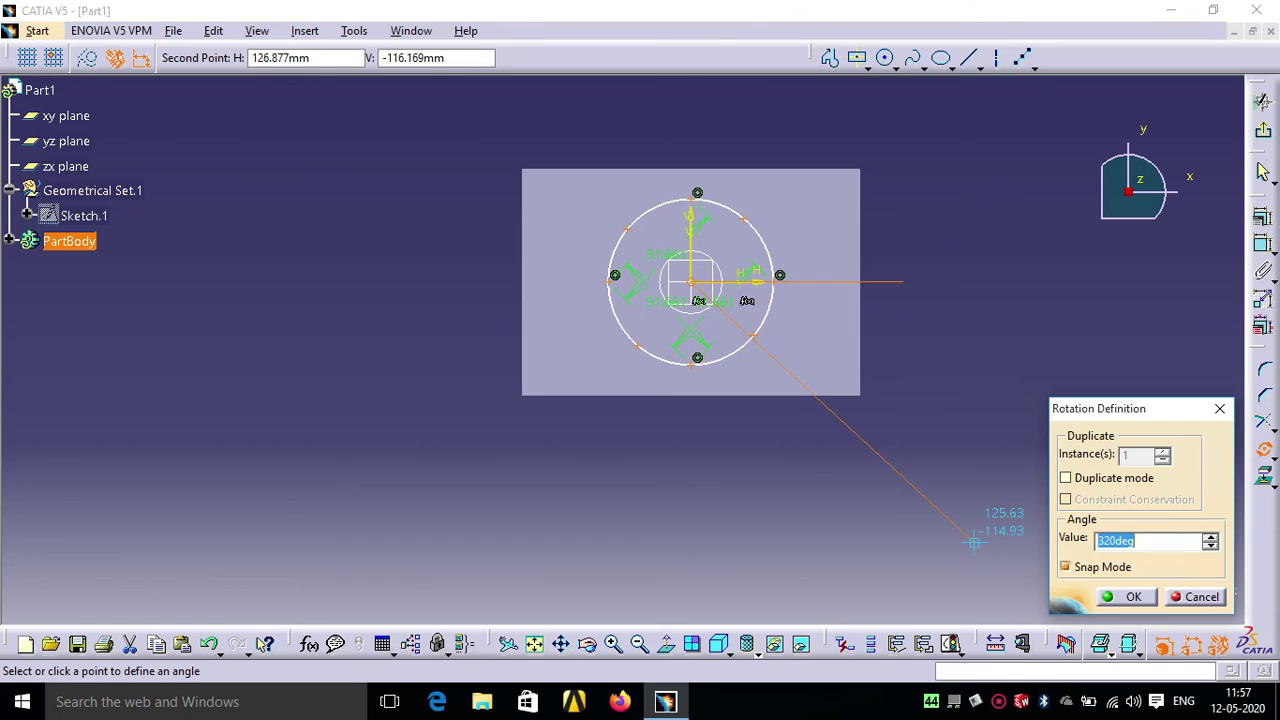
{"action": "left_click", "coordinate": [1001, 703]}
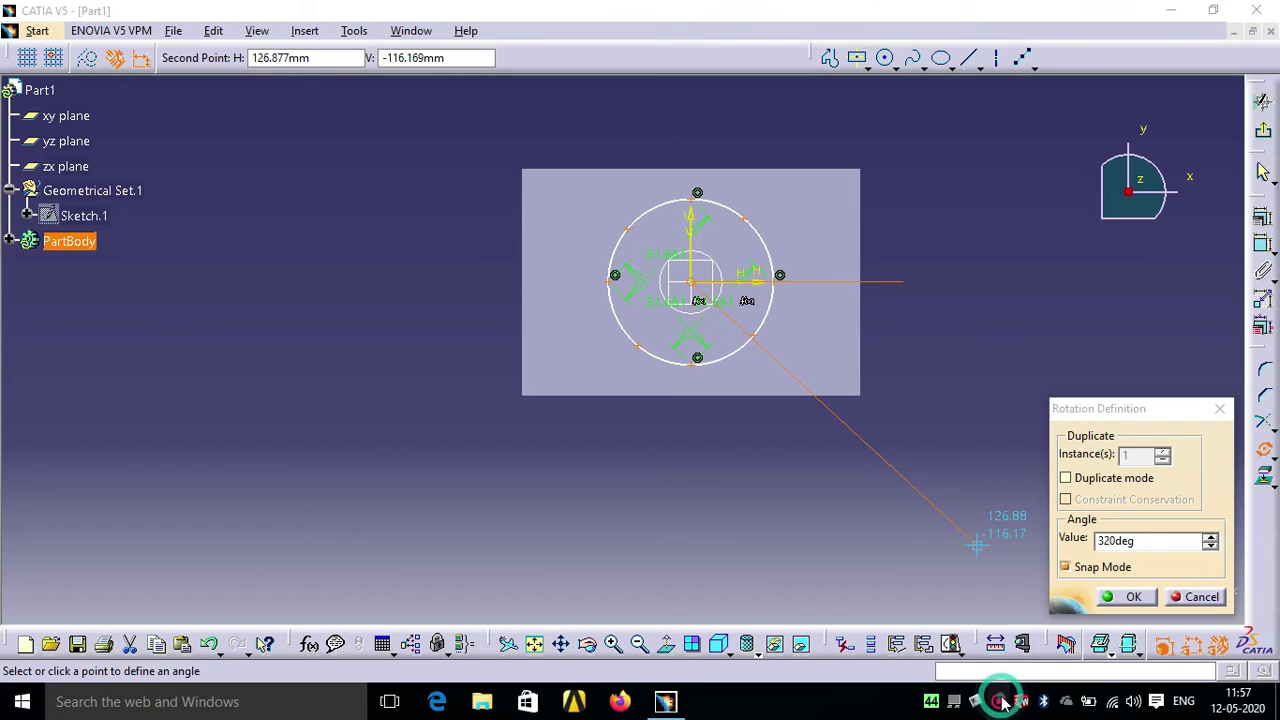
{"action": "right_click", "coordinate": [997, 706]}
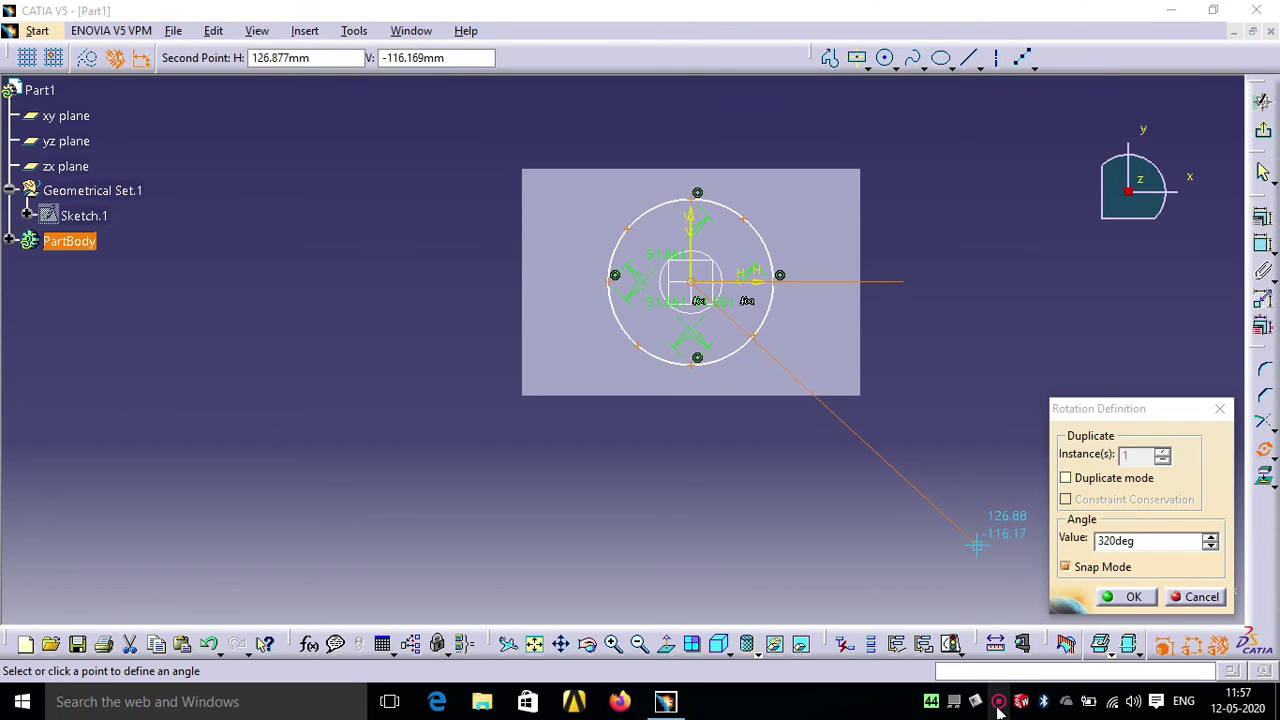
{"action": "left_click", "coordinate": [1040, 677]}
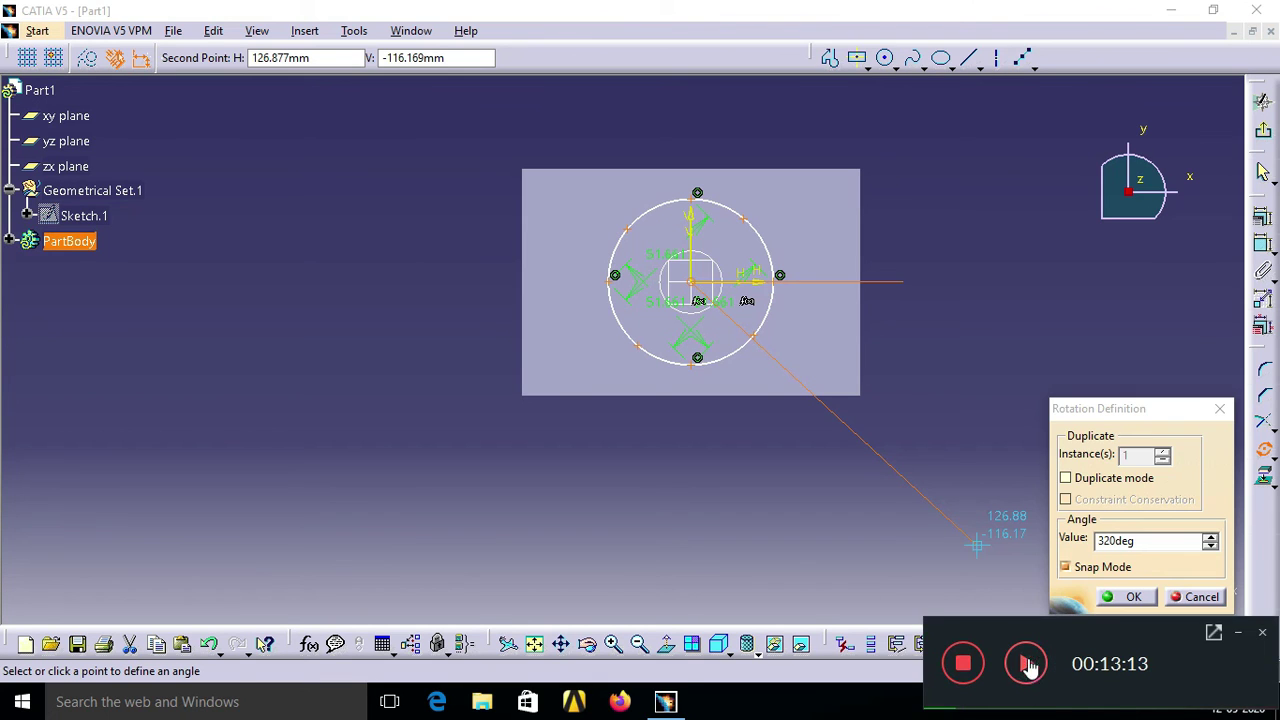
{"action": "left_click", "coordinate": [1030, 663]}
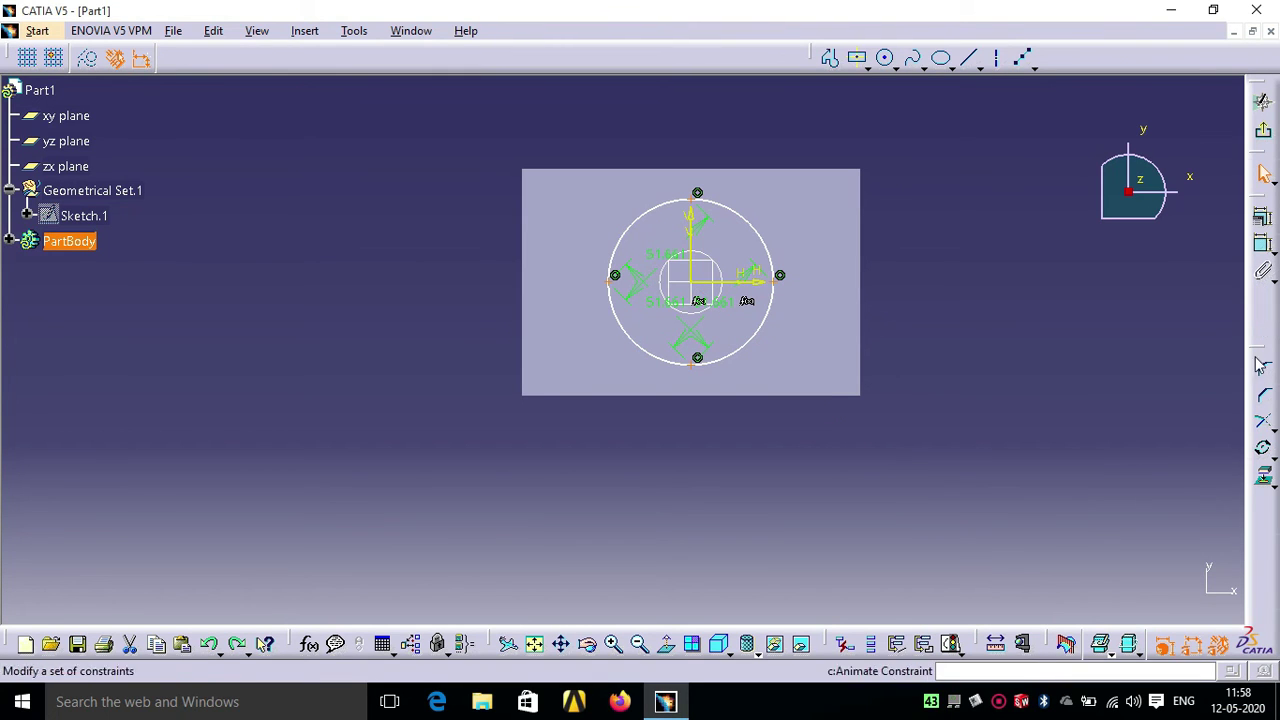
Rotate the four points 45 degrees around the origin without duplicating them, and exit the sketch.
{"action": "left_click", "coordinate": [1263, 447]}
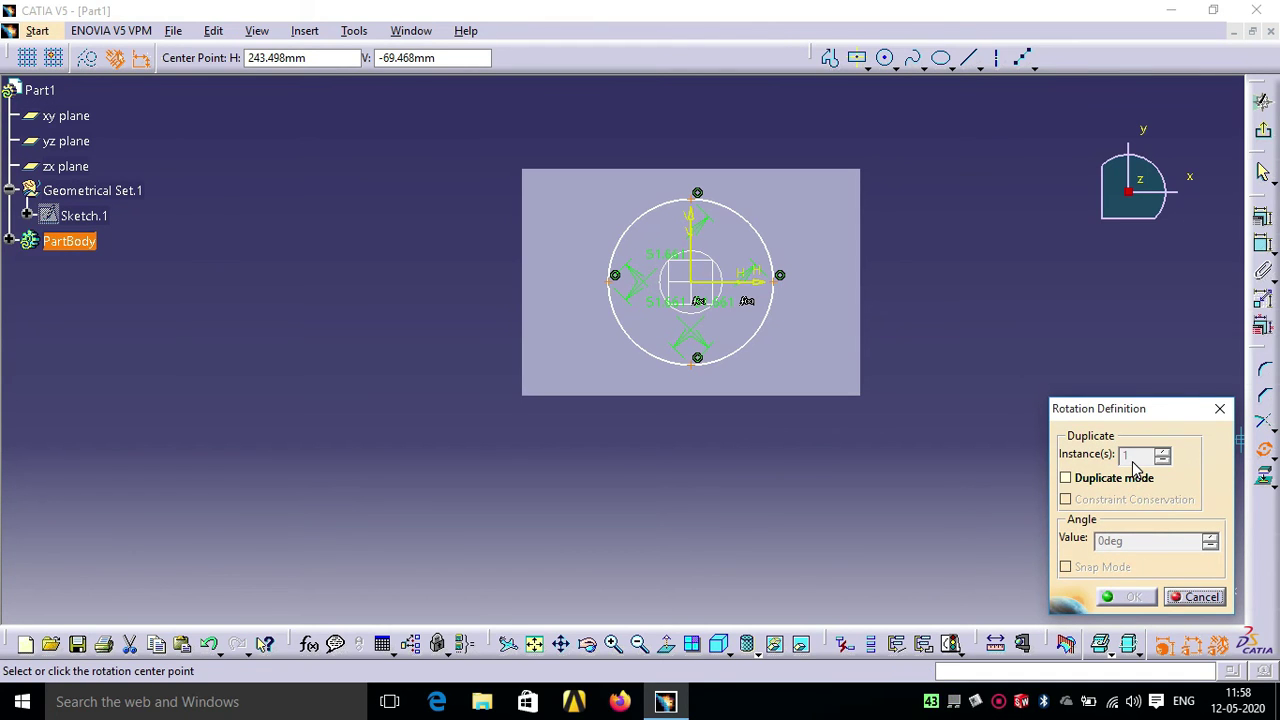
{"action": "left_click", "coordinate": [697, 290]}
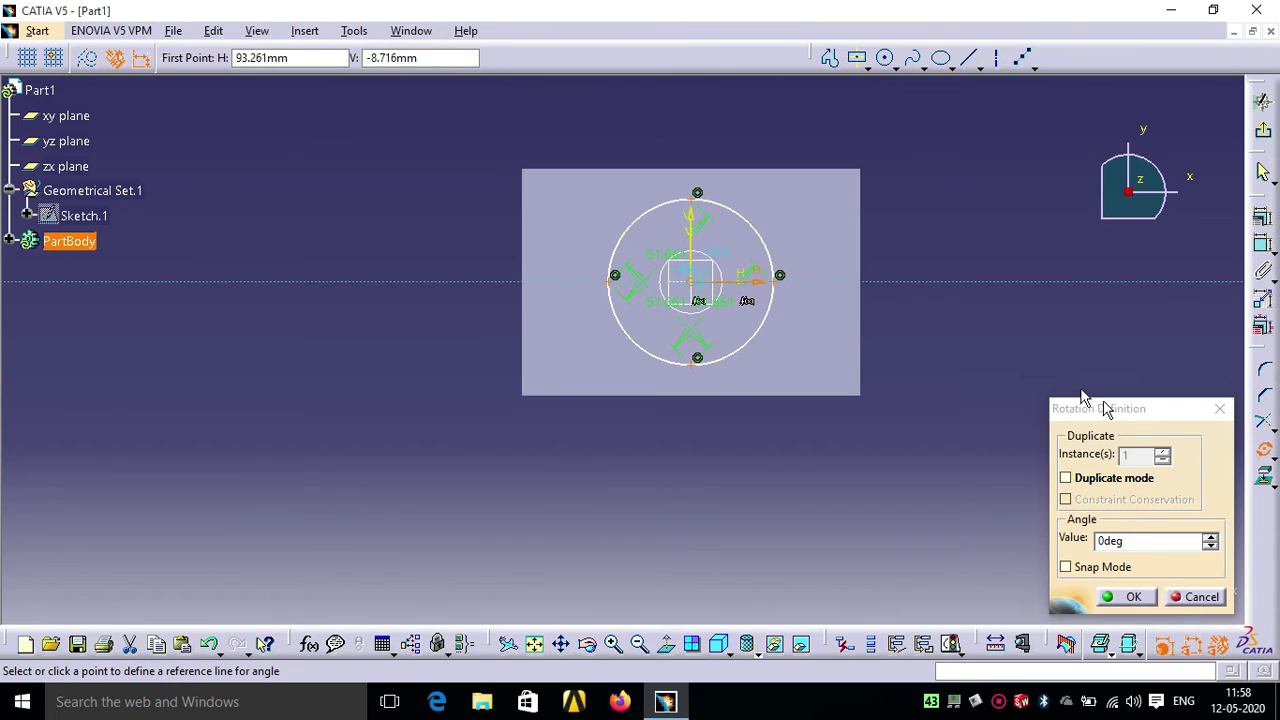
{"action": "double_click", "coordinate": [1145, 540]}
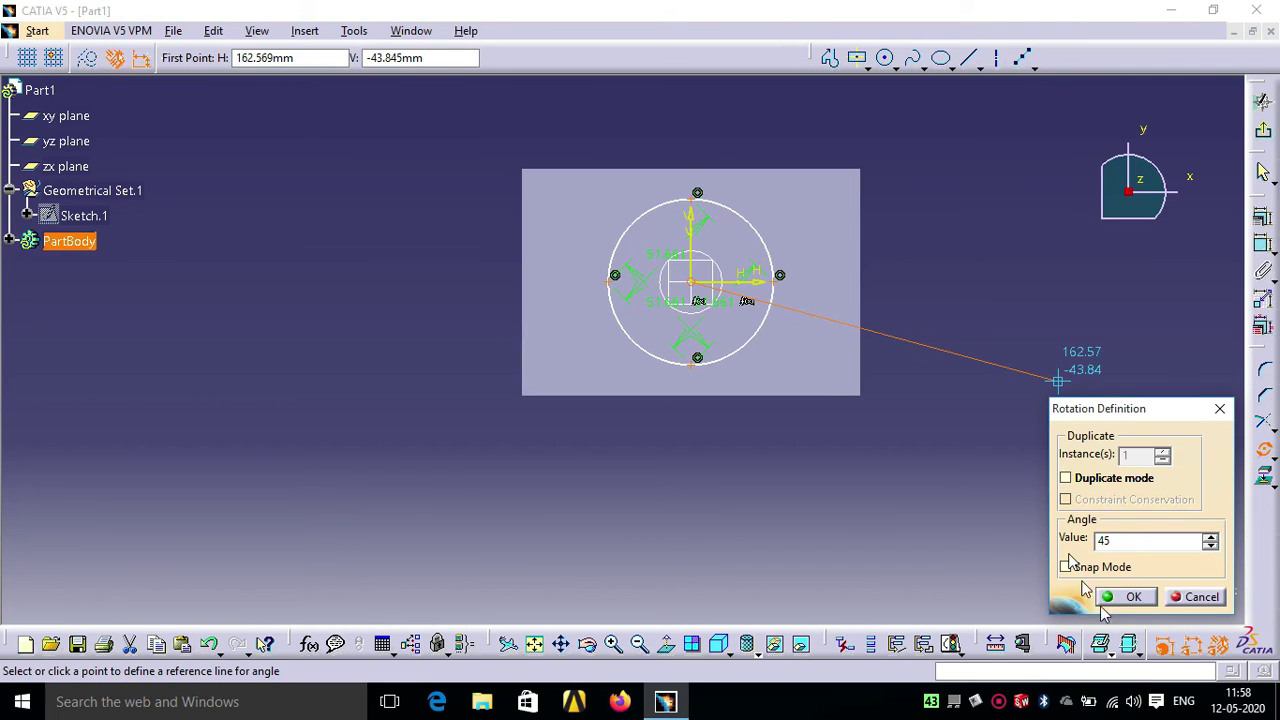
{"action": "left_click", "coordinate": [1134, 597]}
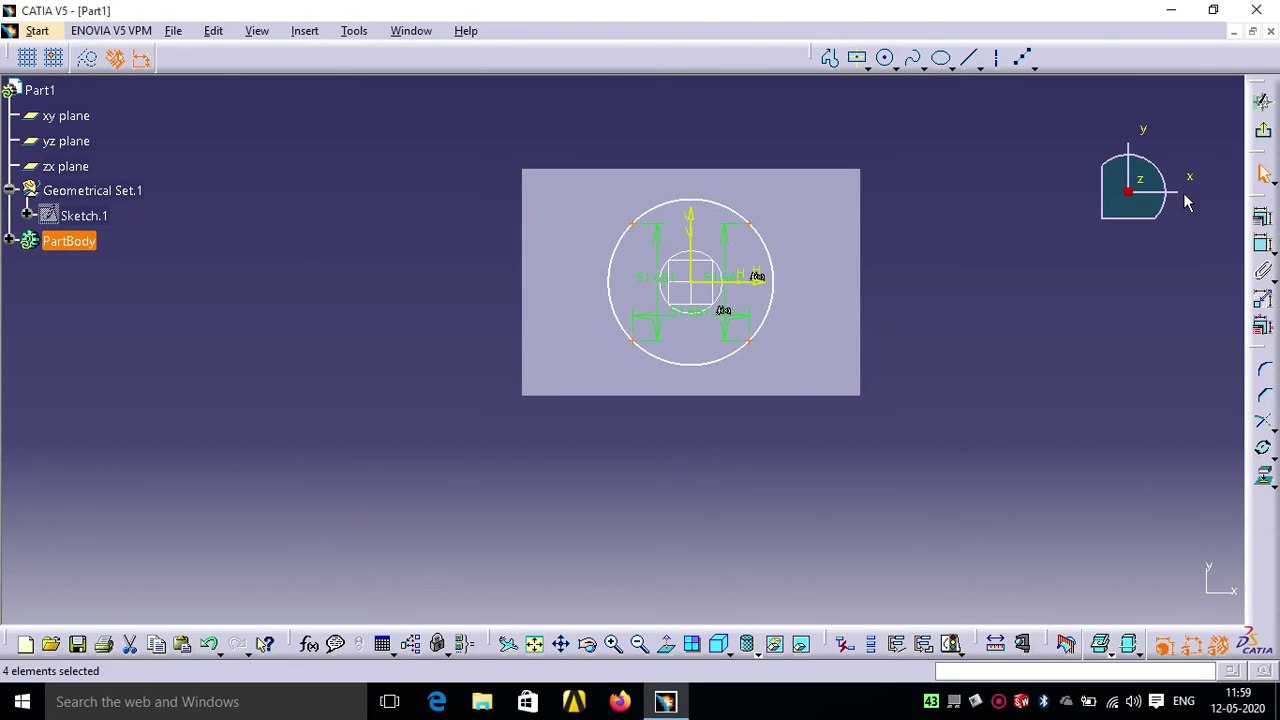
{"action": "left_click", "coordinate": [1263, 101]}
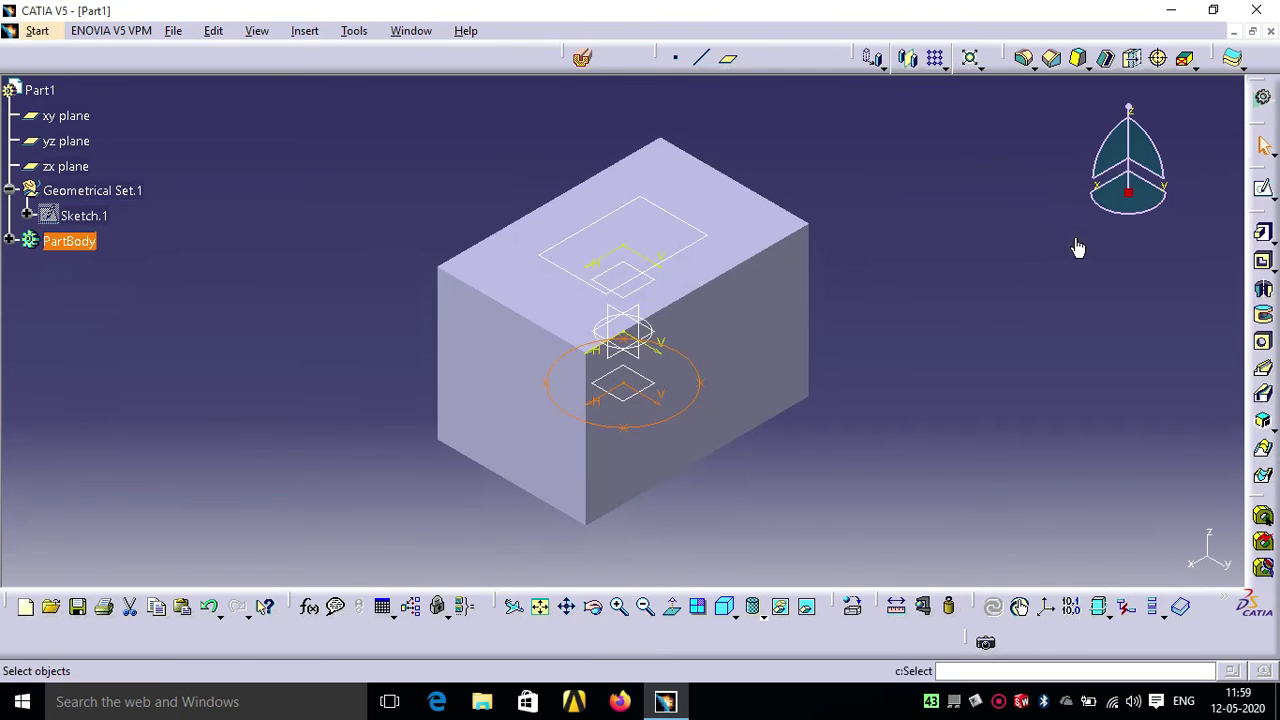
{"action": "left_click", "coordinate": [1037, 280]}
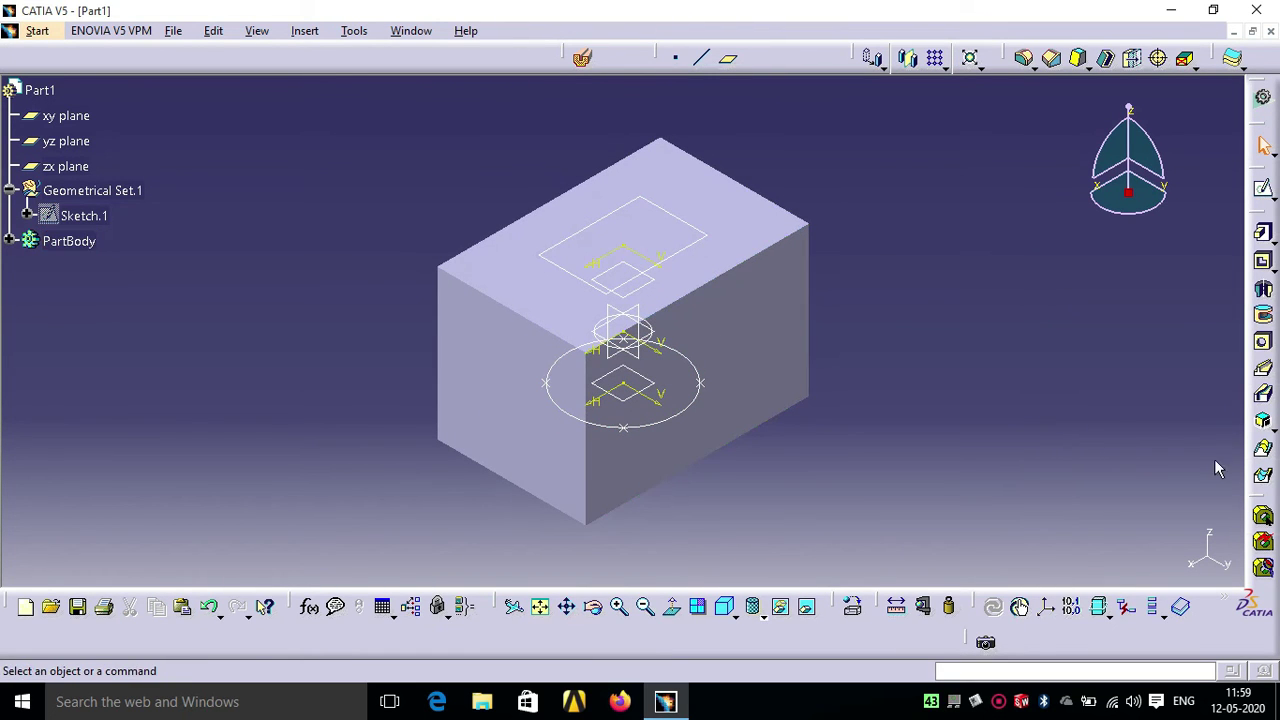
Set up a removed multi-sections solid between the top rectangle and the lower circle with Ratio section coupling.
{"action": "left_click", "coordinate": [1262, 482]}
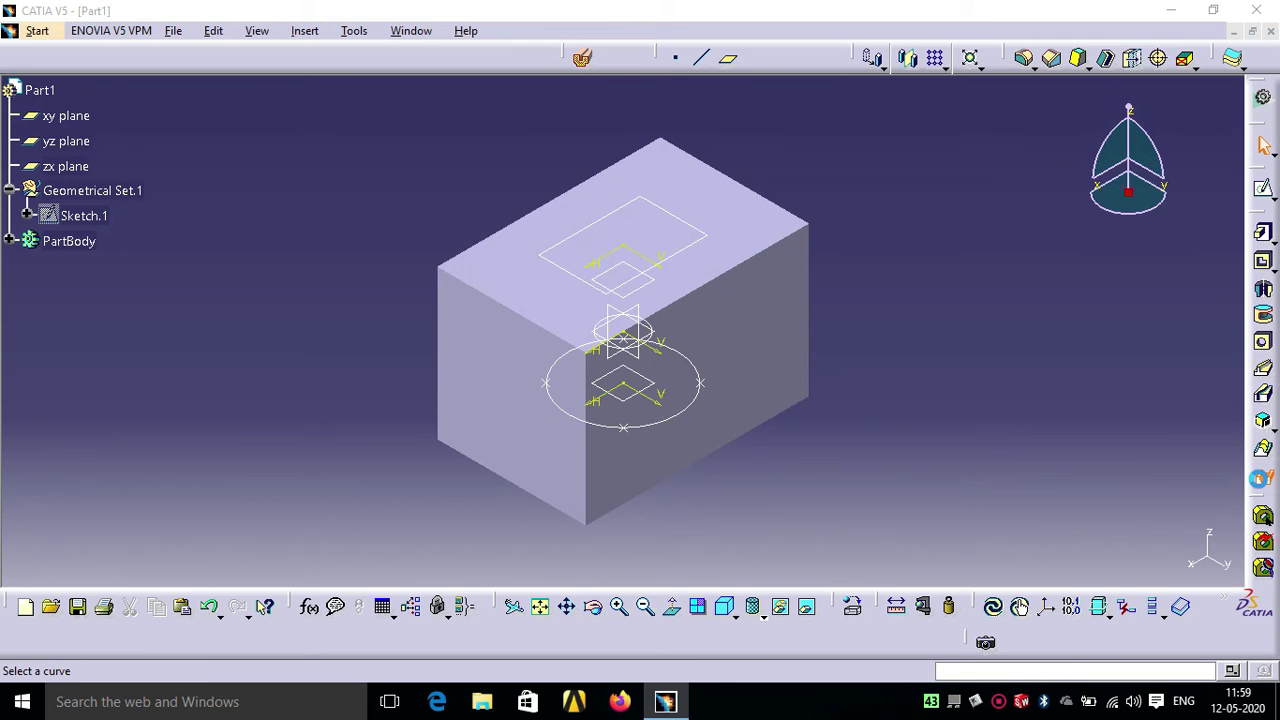
{"action": "left_click", "coordinate": [692, 245]}
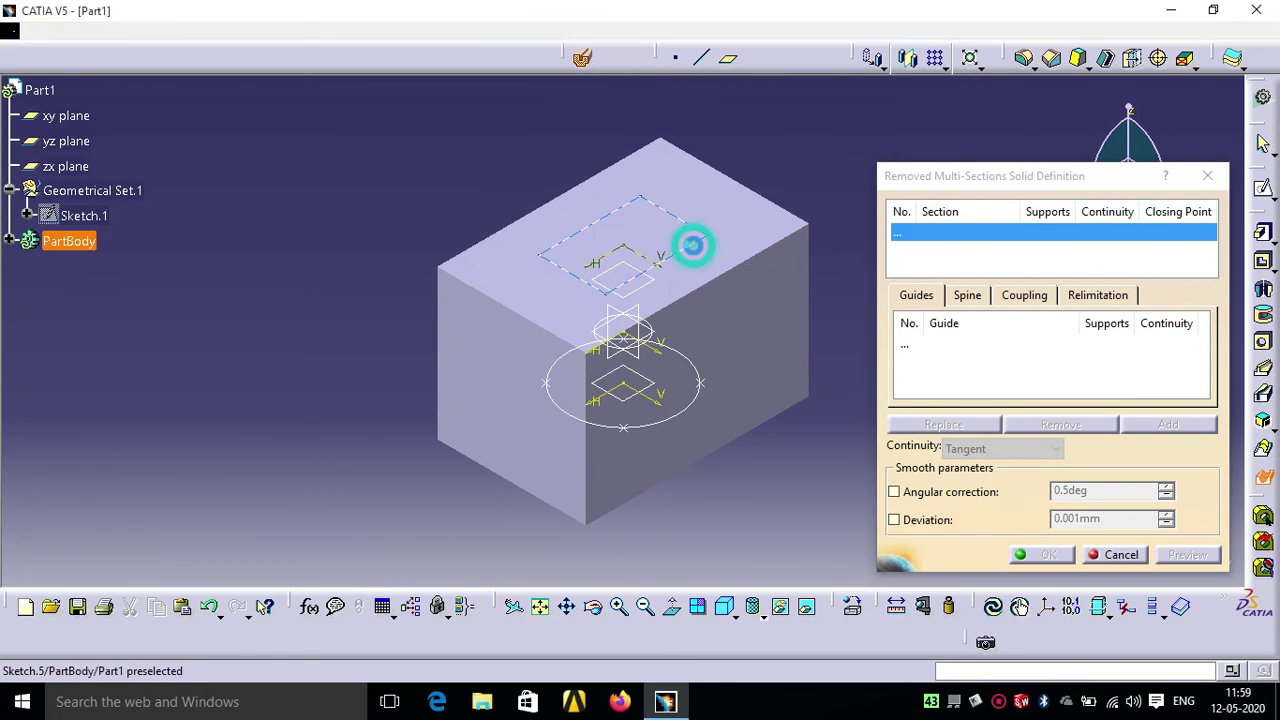
{"action": "left_click", "coordinate": [686, 423]}
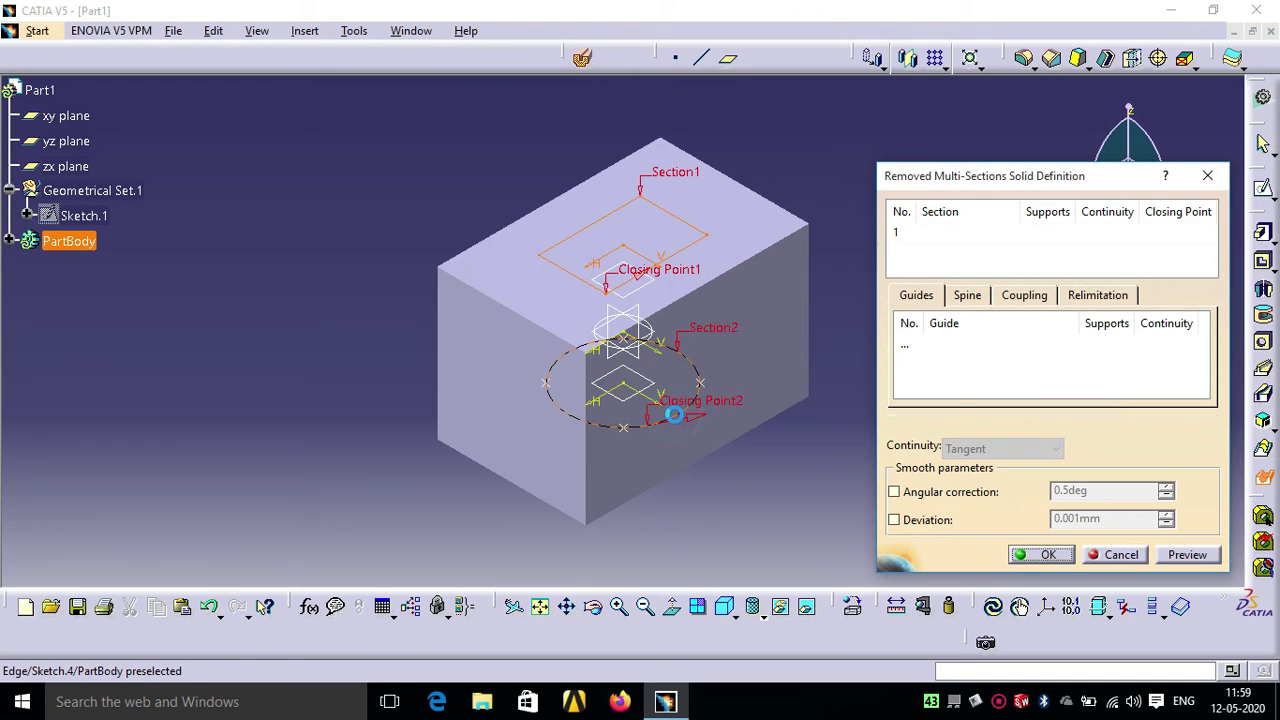
{"action": "left_click", "coordinate": [1020, 297]}
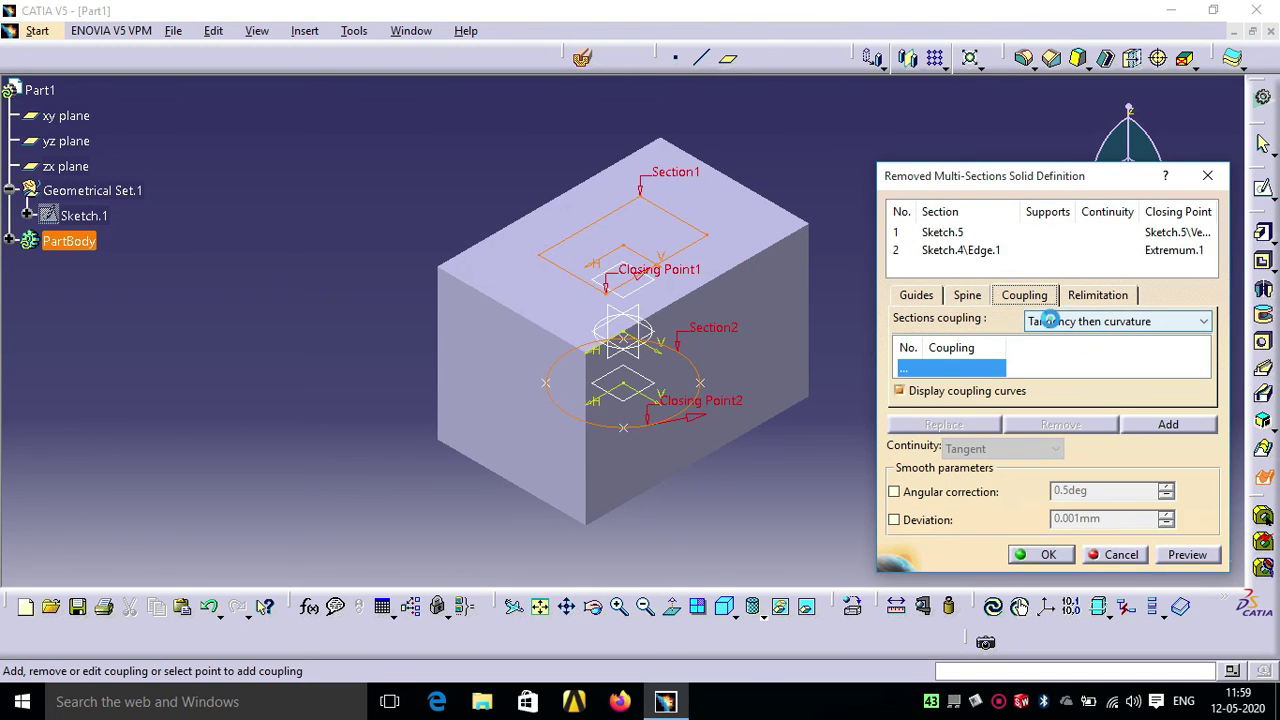
{"action": "left_click", "coordinate": [1045, 321]}
{"action": "left_click", "coordinate": [1045, 340]}
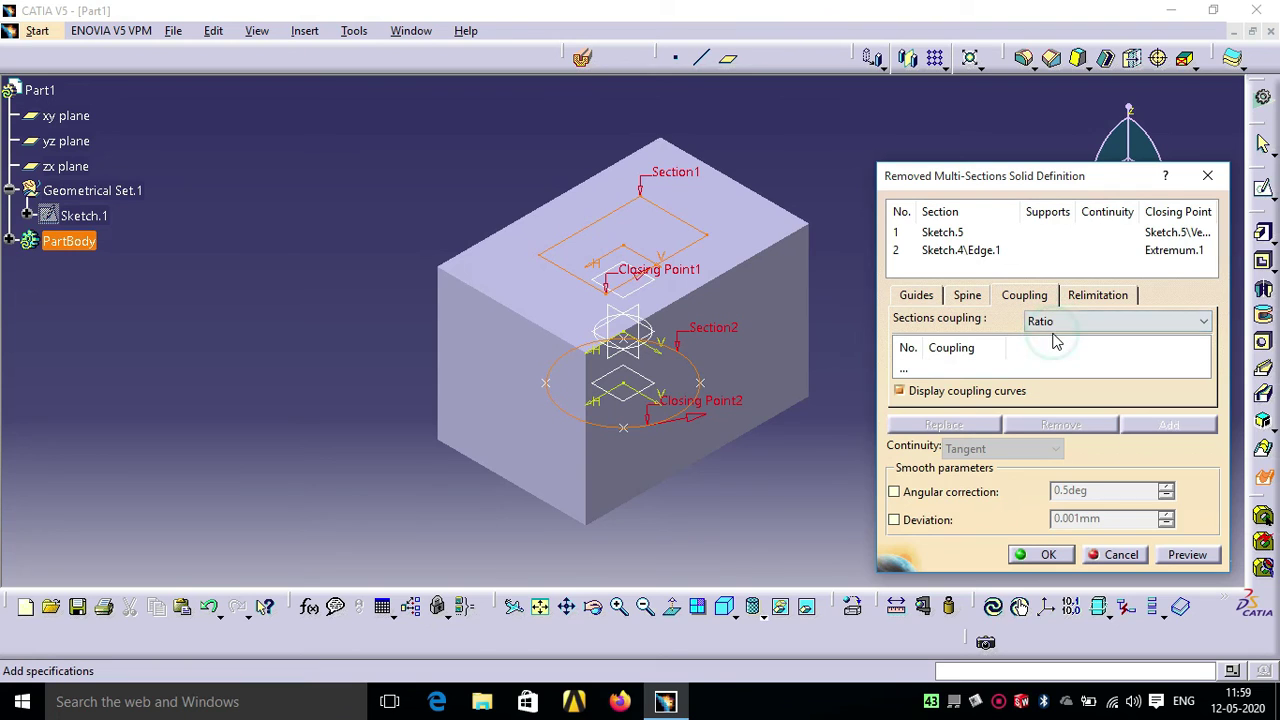
Try to add a coupling between the lower circle's front point and the rectangle's front corner.
{"action": "left_click", "coordinate": [927, 371]}
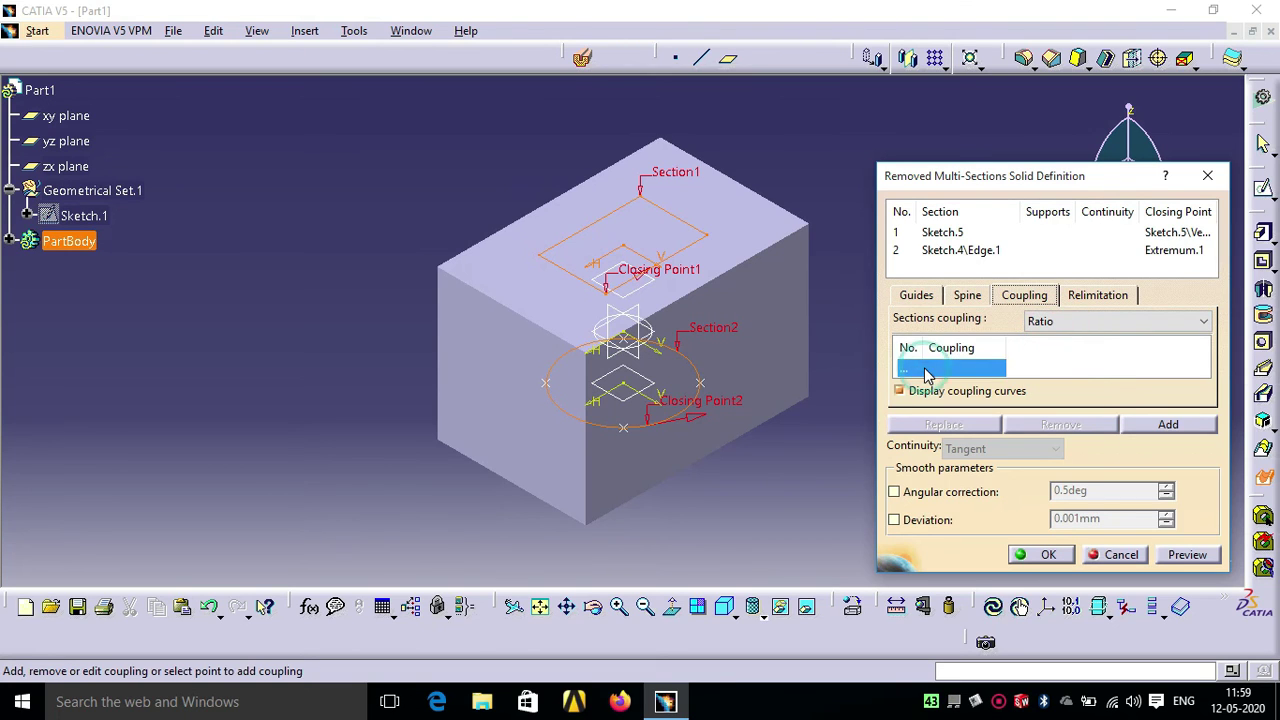
{"action": "left_click", "coordinate": [625, 433]}
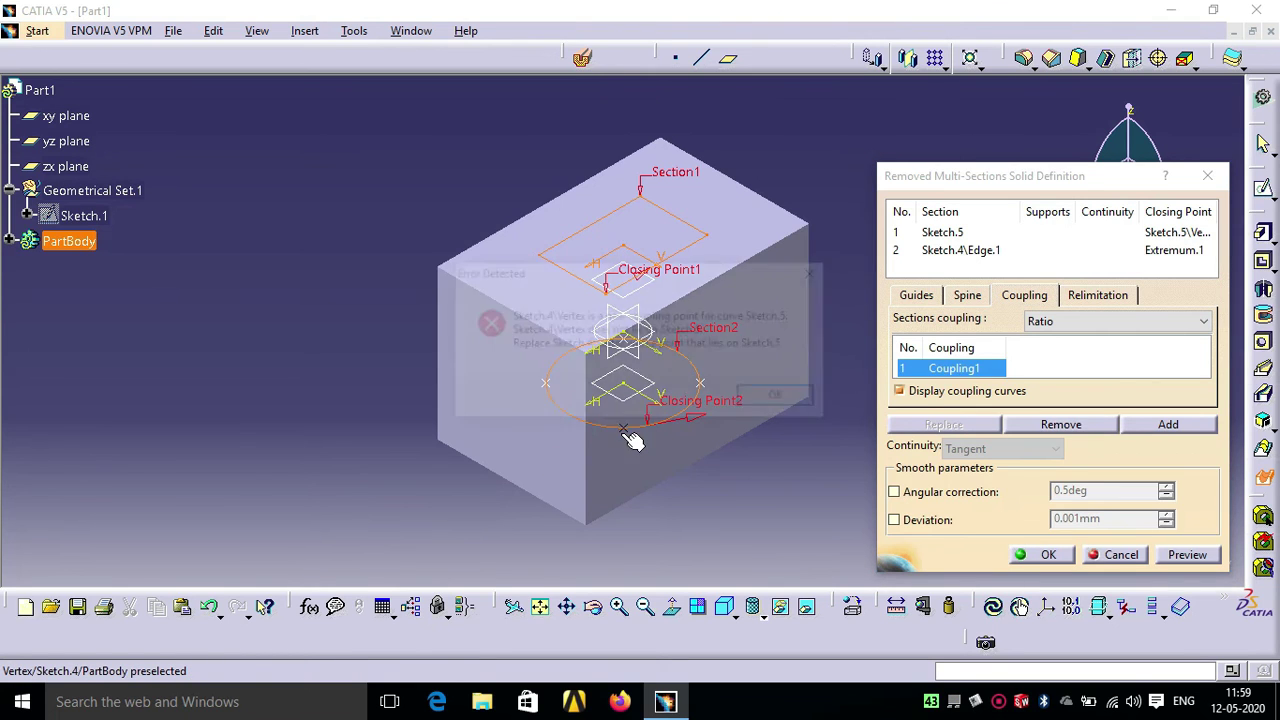
{"action": "left_click", "coordinate": [773, 398]}
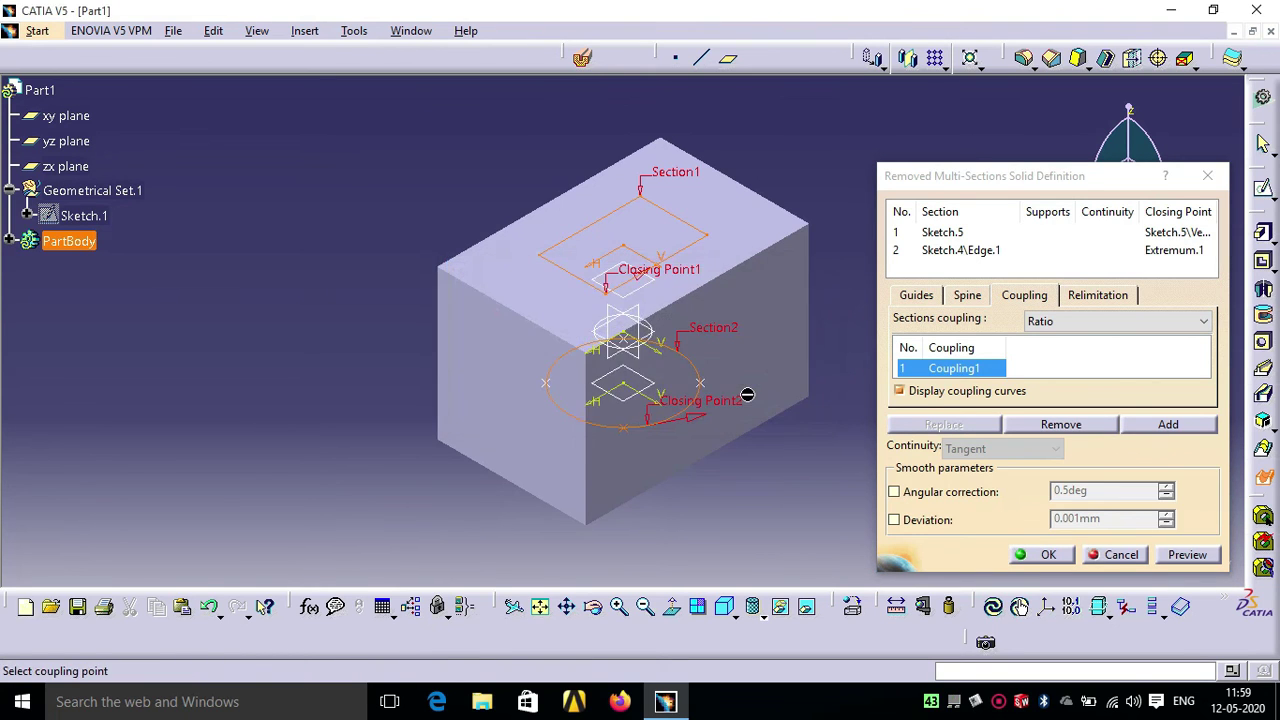
{"action": "left_click", "coordinate": [607, 290]}
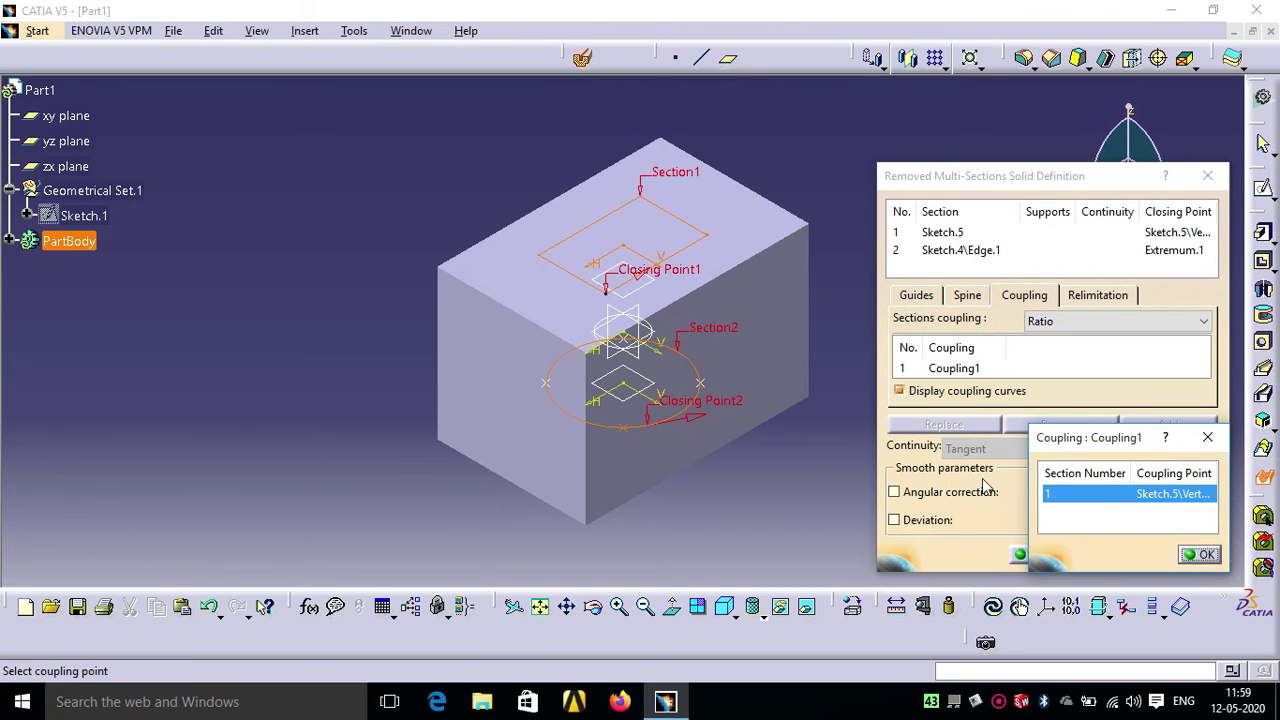
{"action": "left_click", "coordinate": [1205, 555]}
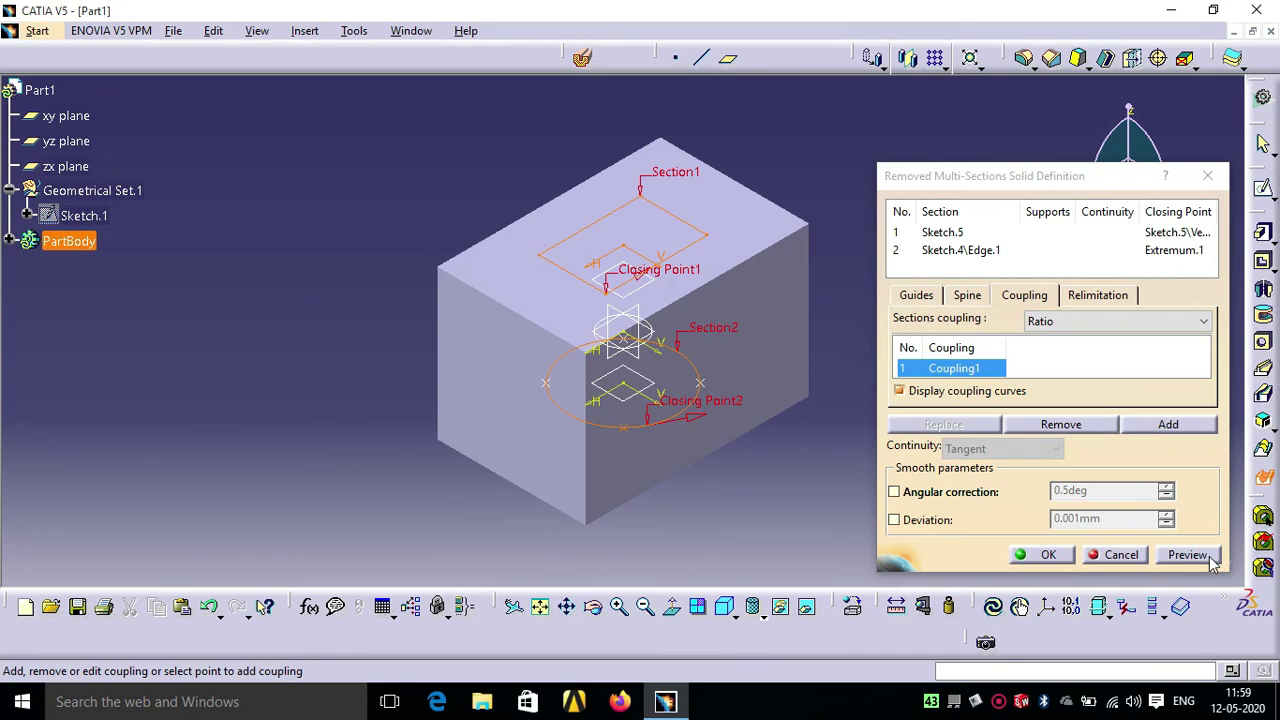
Try to couple the rectangle's left corner with a point on the lower circle, and cancel the removed multi-sections solid.
{"action": "left_click", "coordinate": [553, 389]}
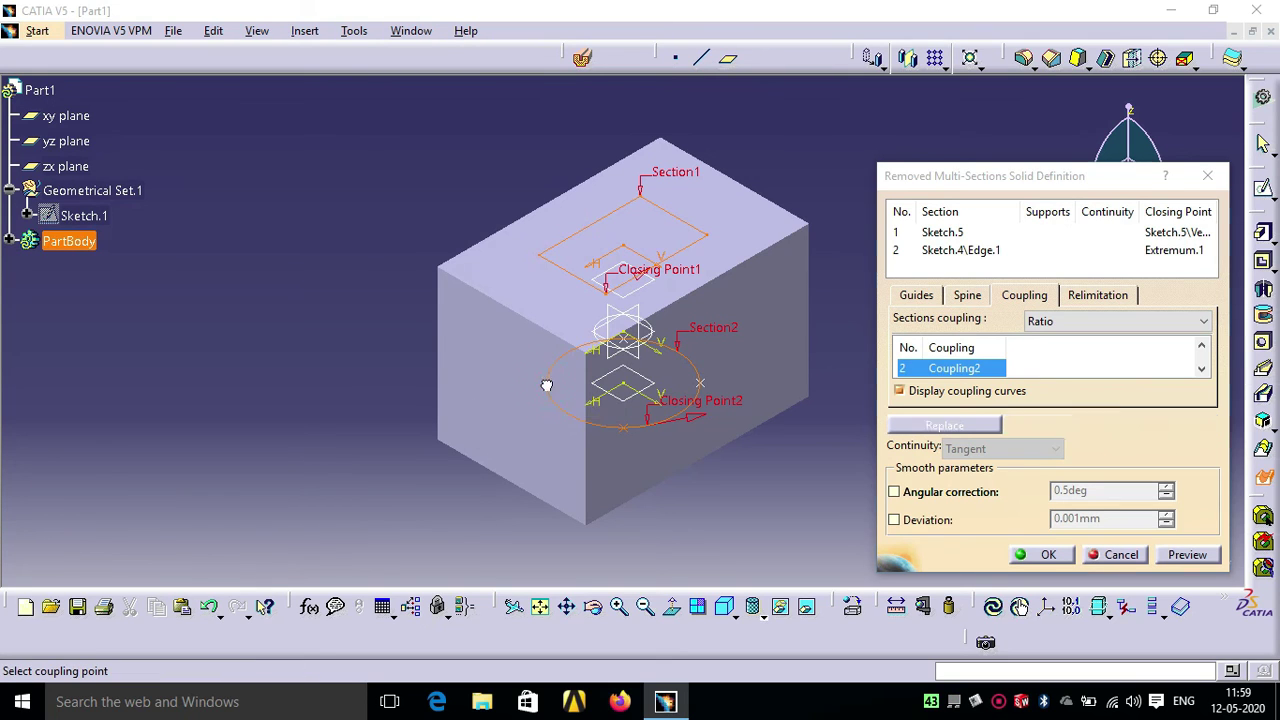
{"action": "left_click", "coordinate": [805, 406]}
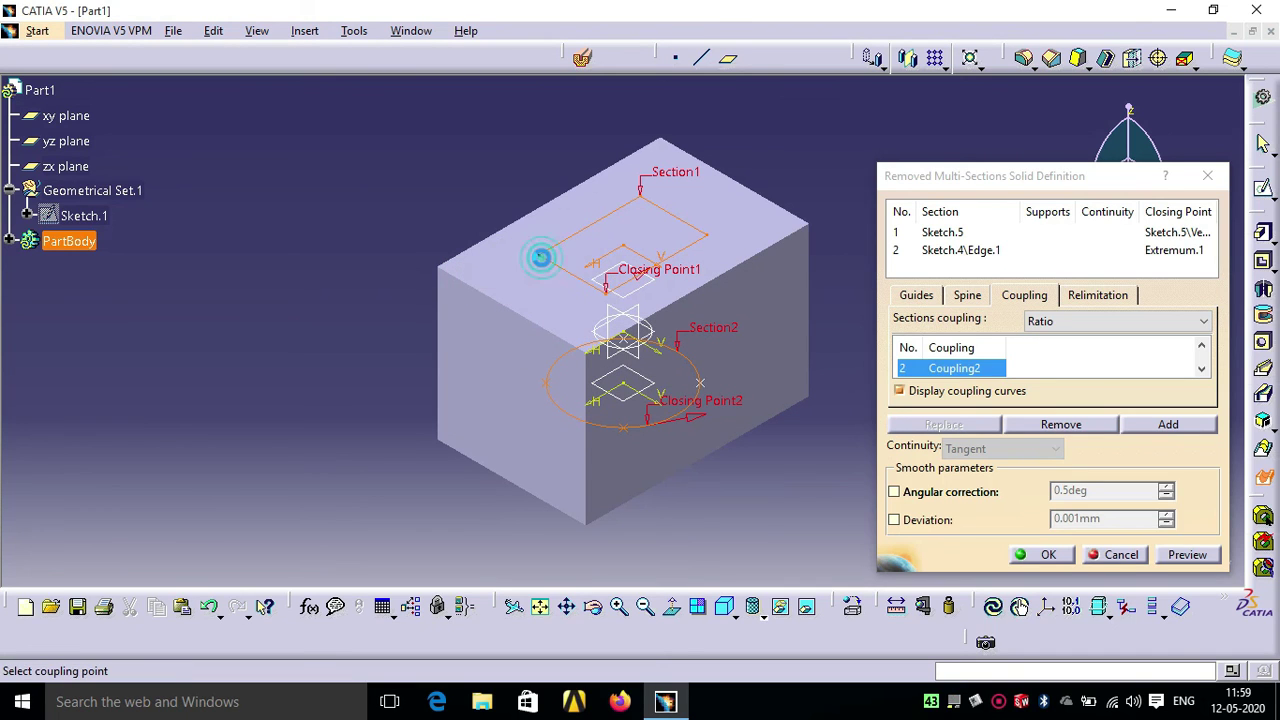
{"action": "left_click", "coordinate": [548, 261]}
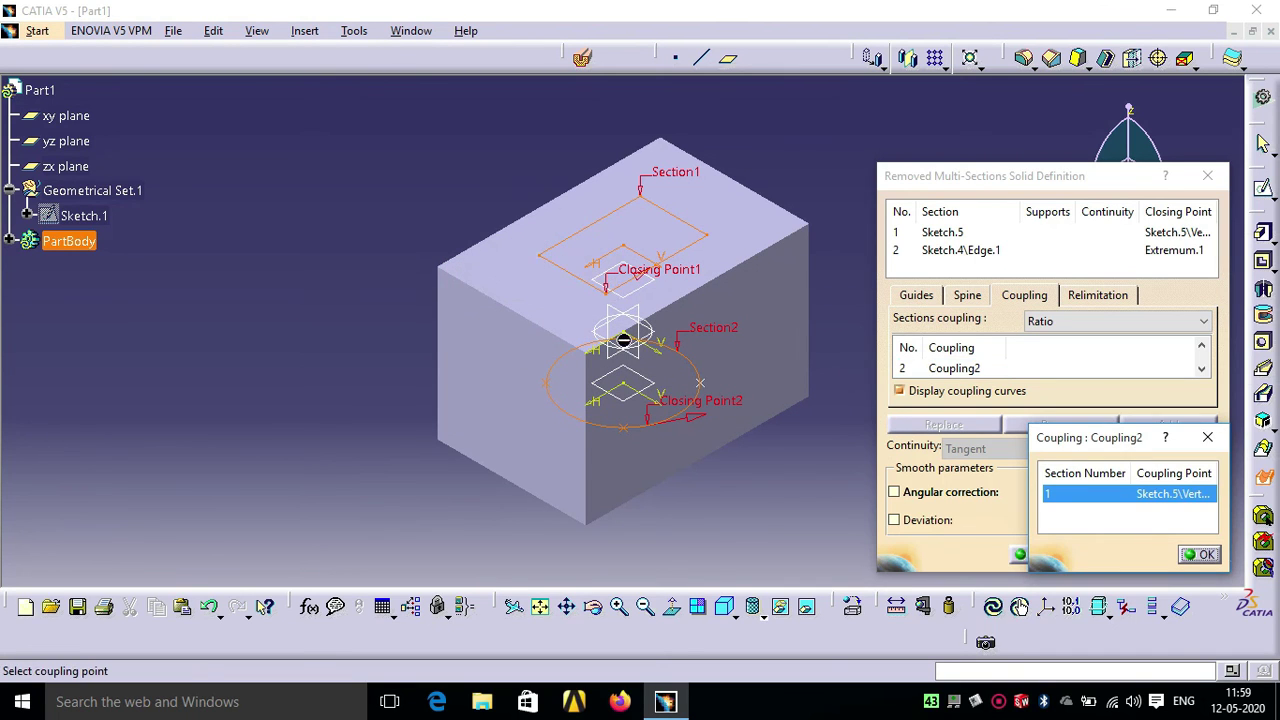
{"action": "left_click", "coordinate": [624, 340]}
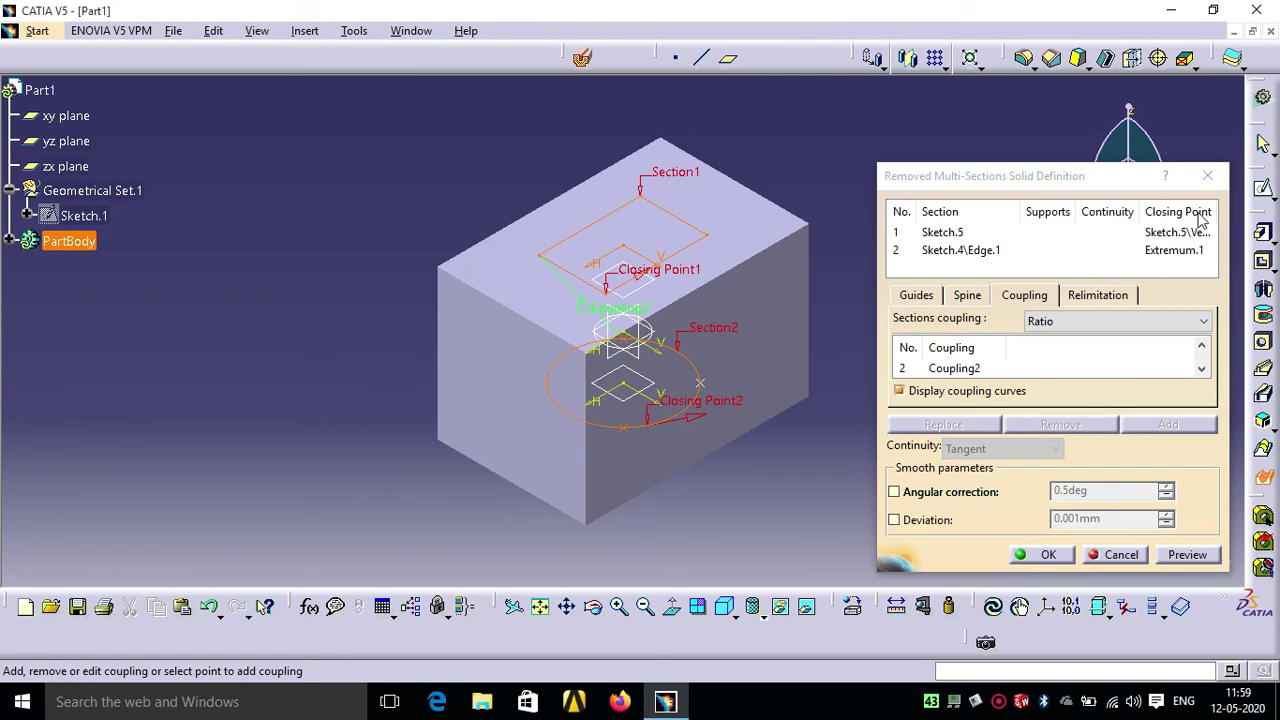
{"action": "left_click", "coordinate": [1207, 176]}
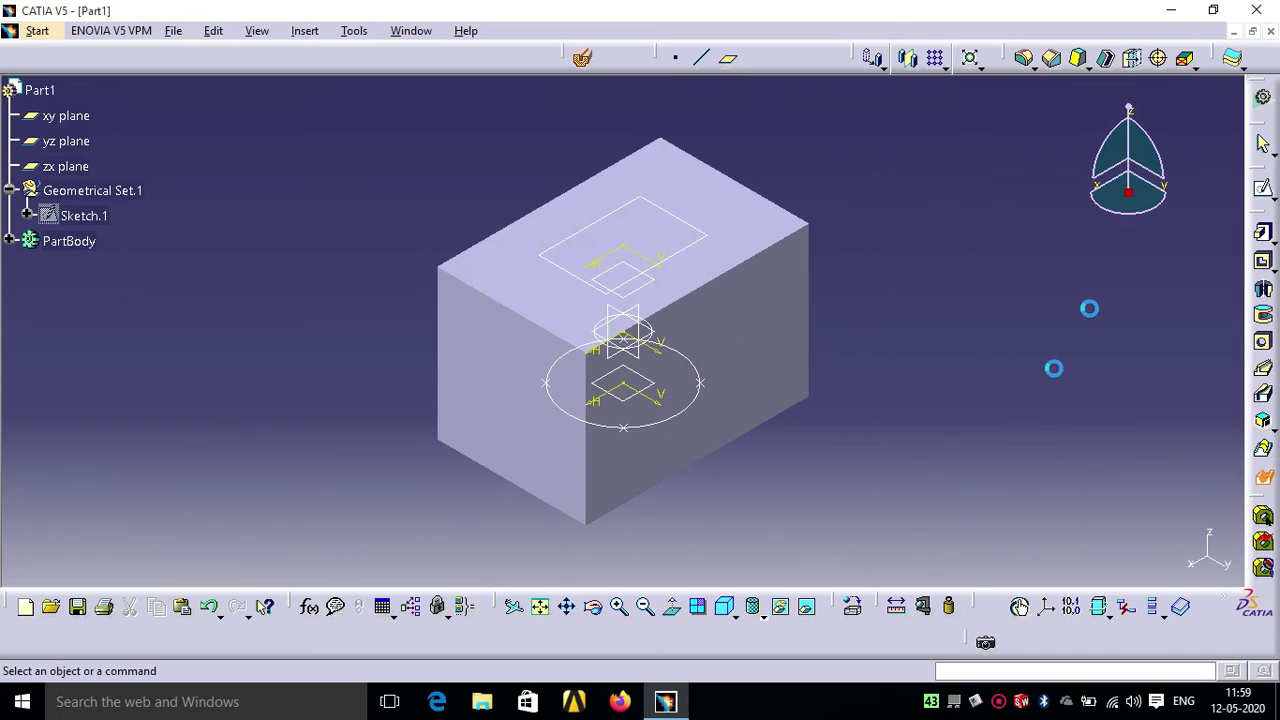
{"action": "left_click", "coordinate": [1263, 480]}
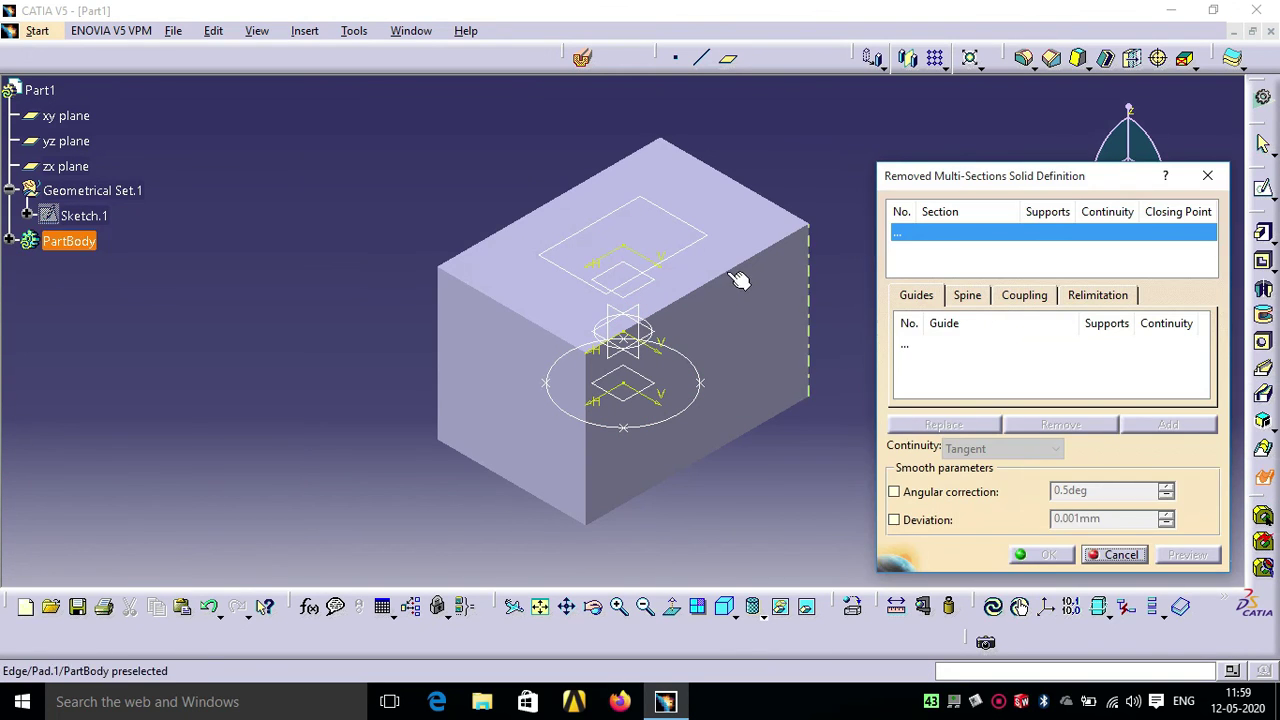
{"action": "left_click", "coordinate": [683, 243]}
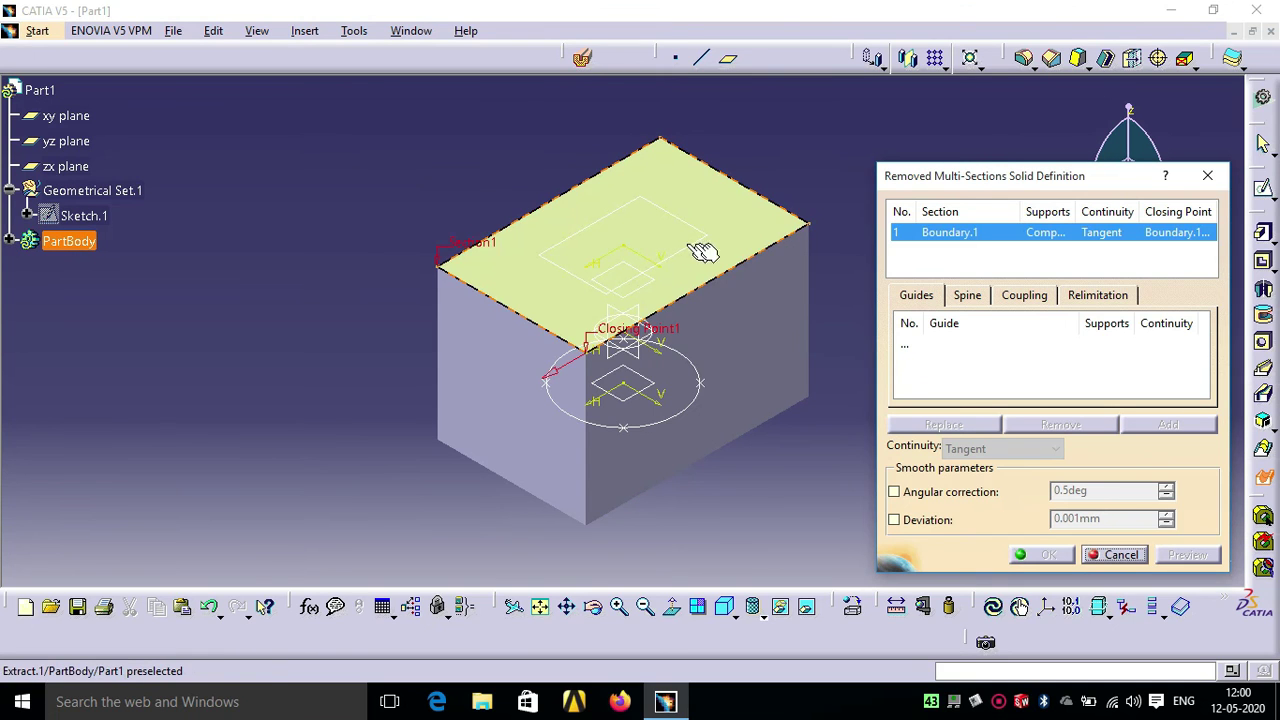
{"action": "left_click", "coordinate": [1207, 175]}
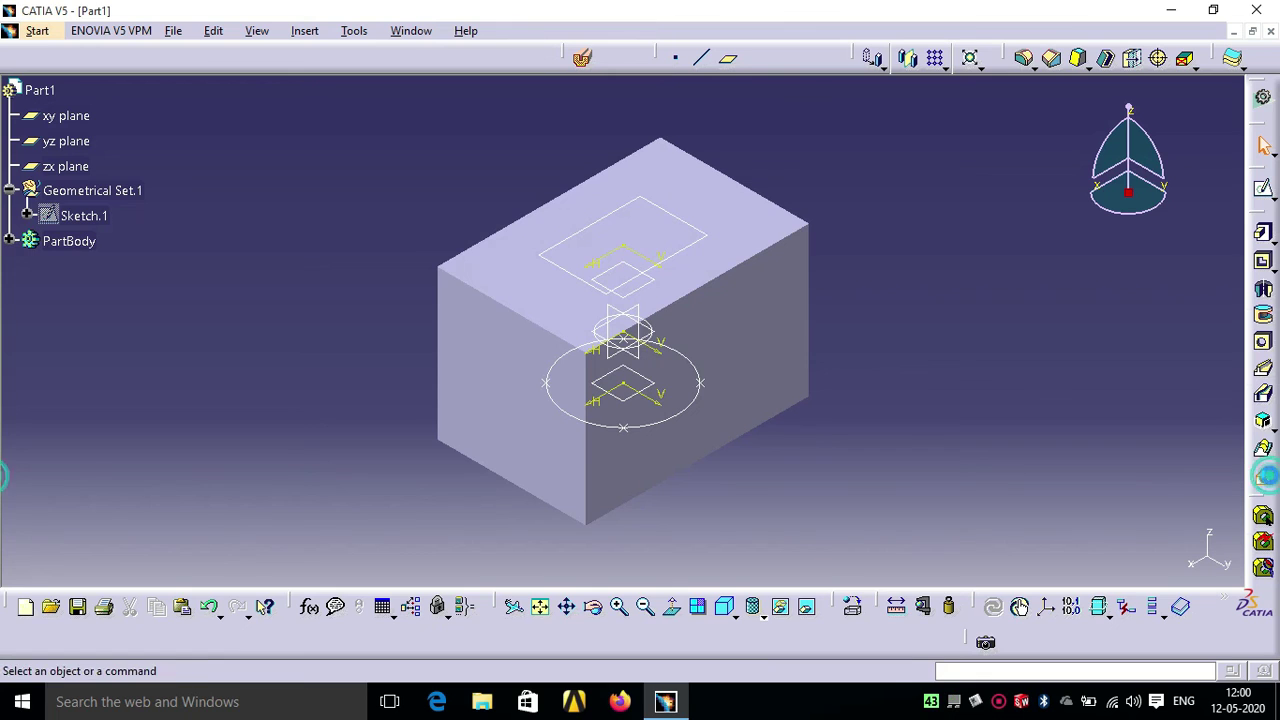
Start a removed multi-sections solid with the top rectangle and the lower circle as its sections.
{"action": "left_click", "coordinate": [1263, 477]}
{"action": "left_click", "coordinate": [692, 246]}
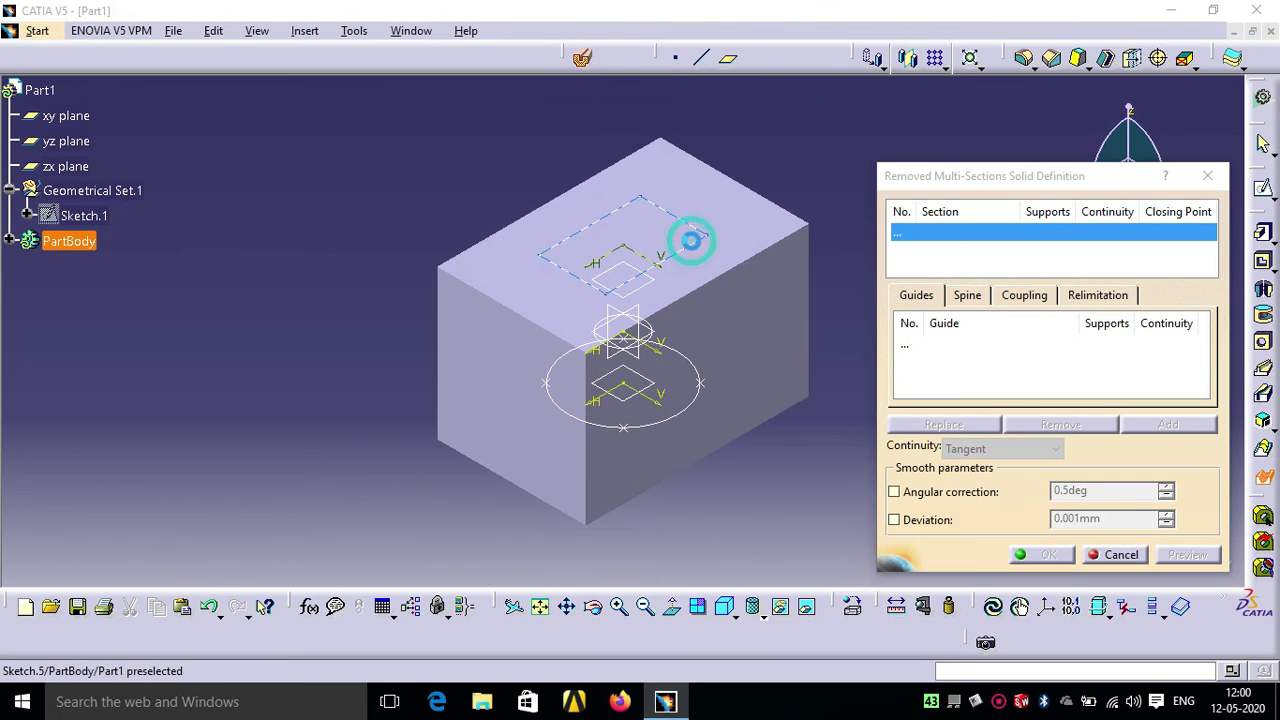
{"action": "left_click", "coordinate": [690, 415]}
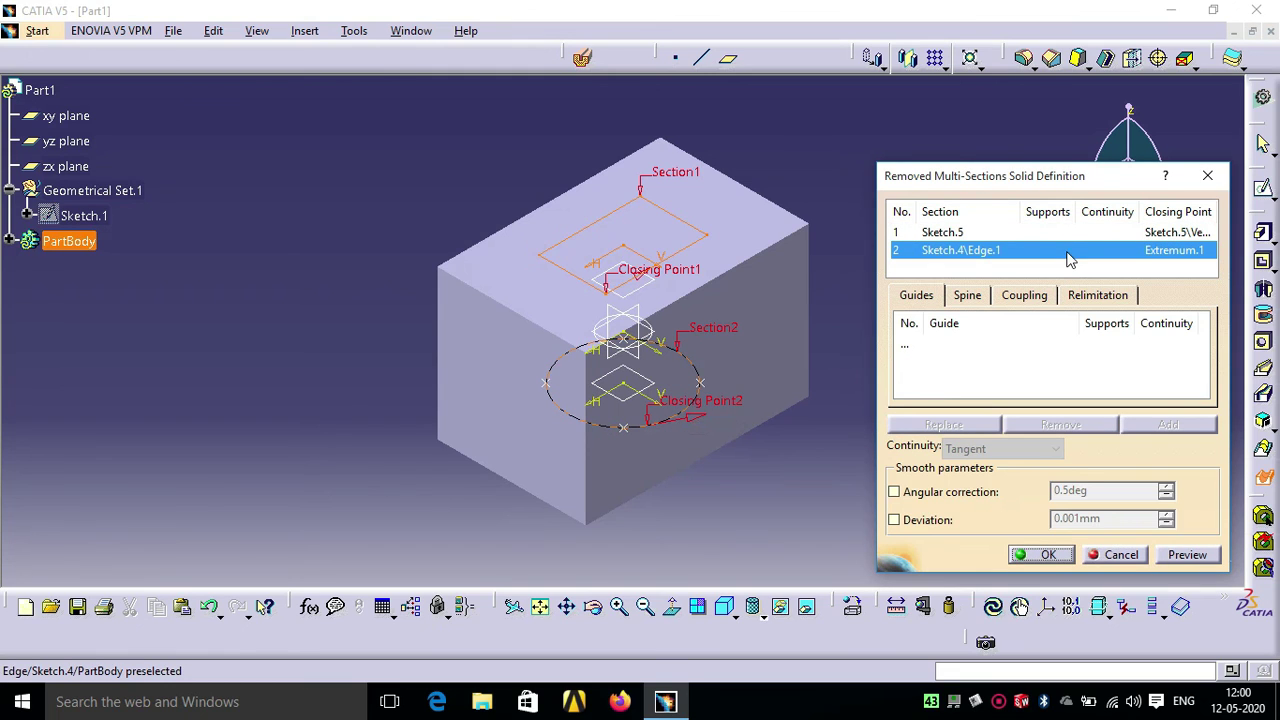
Add a coupling between the rectangle's left corner and the left point on the lower circle.
{"action": "left_click", "coordinate": [1027, 305]}
{"action": "left_click", "coordinate": [1025, 304]}
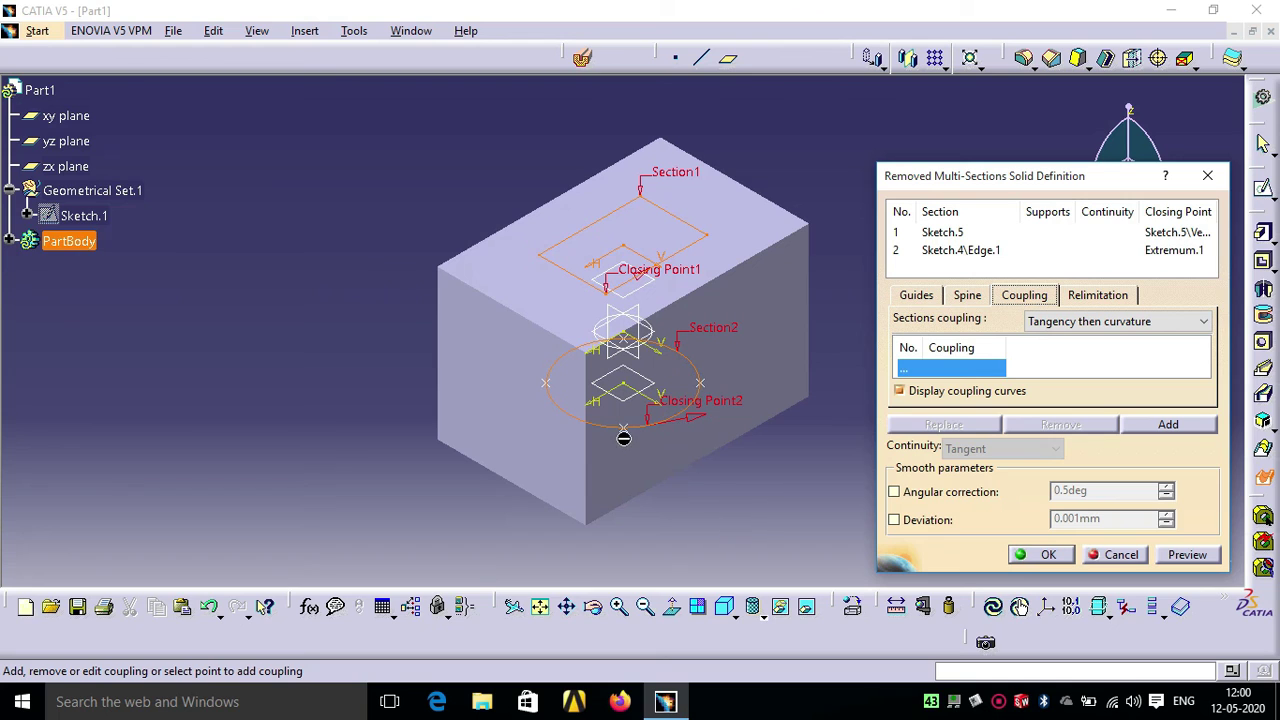
{"action": "left_click", "coordinate": [549, 257]}
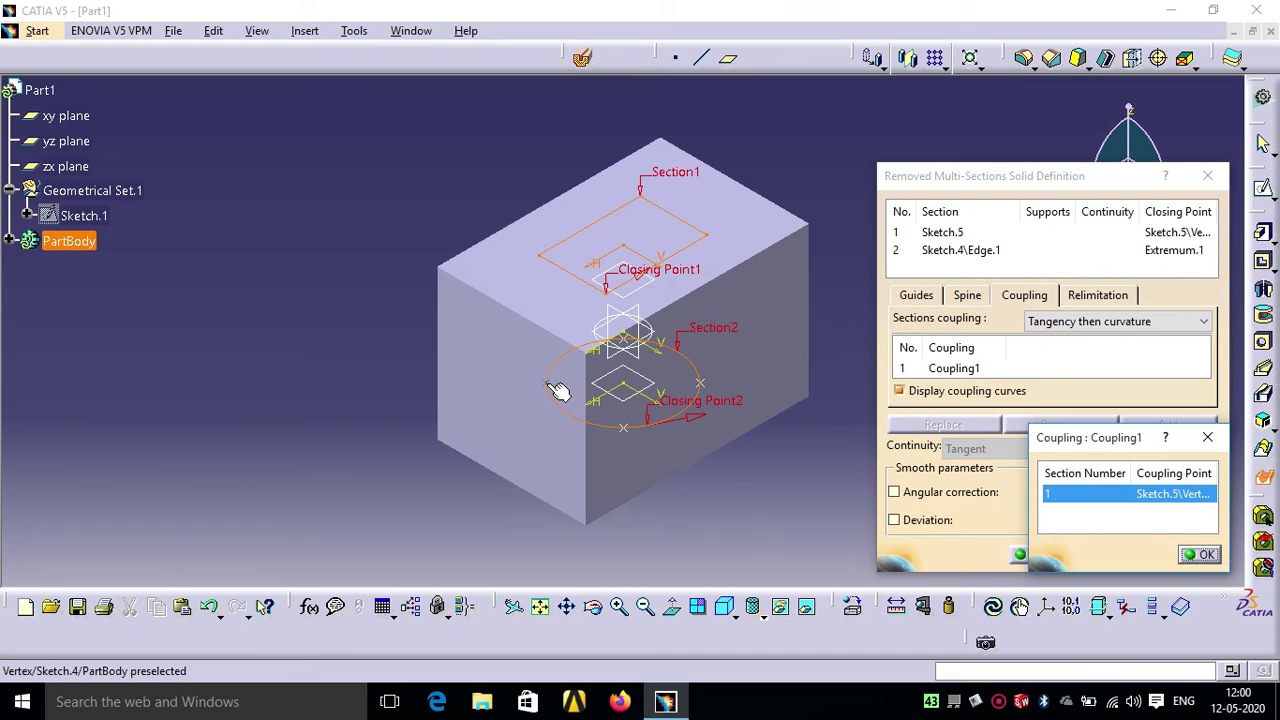
{"action": "left_click", "coordinate": [546, 382]}
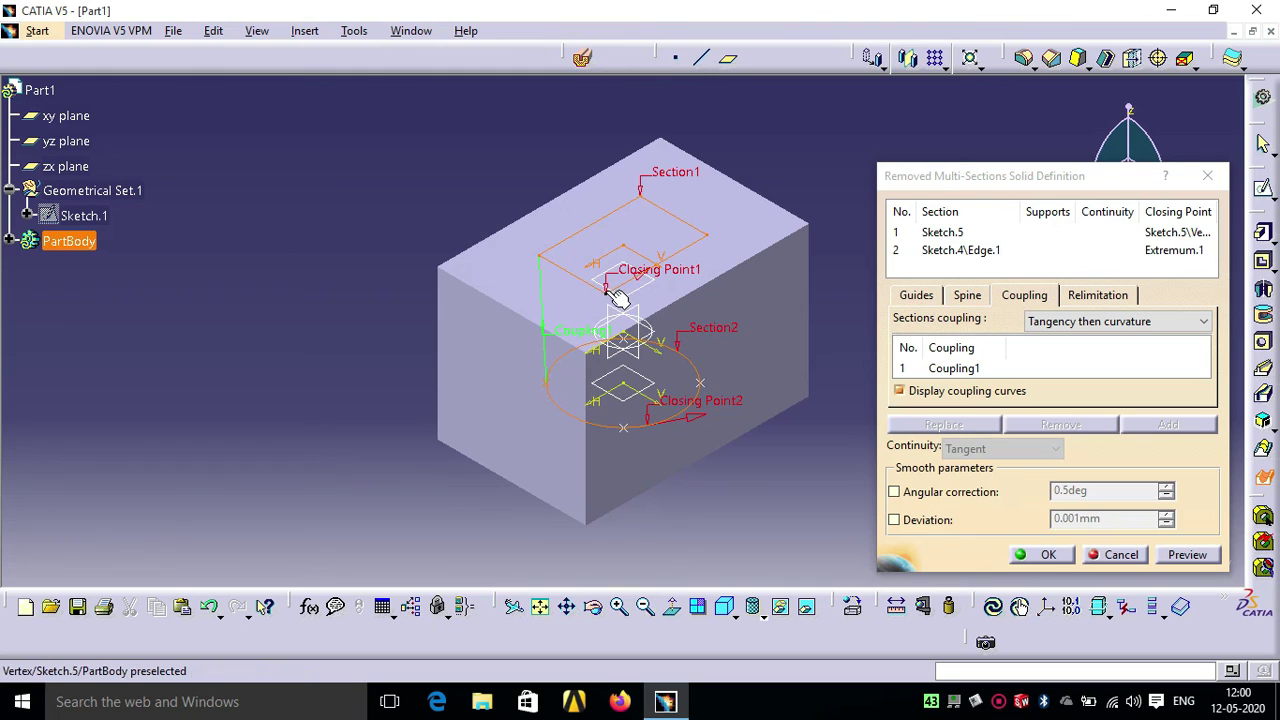
Add a coupling between the rectangle's front corner and the front point on the lower circle.
{"action": "left_click", "coordinate": [605, 290]}
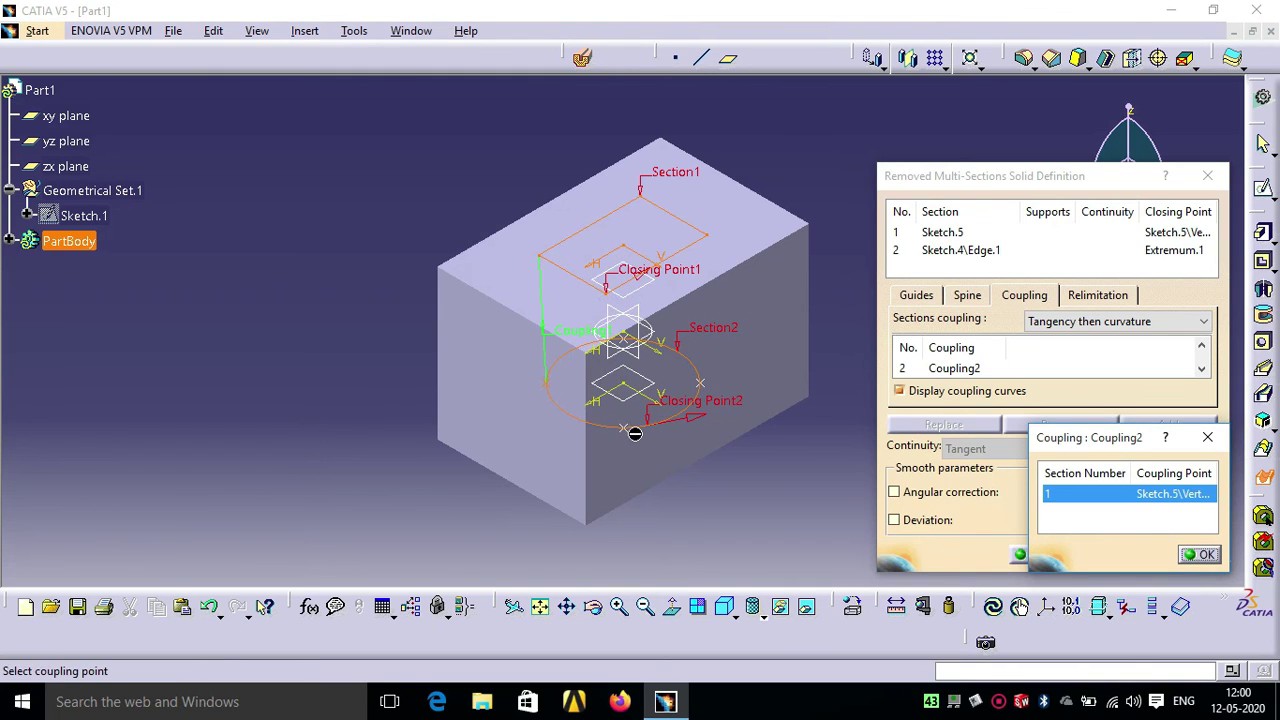
{"action": "left_click", "coordinate": [605, 294]}
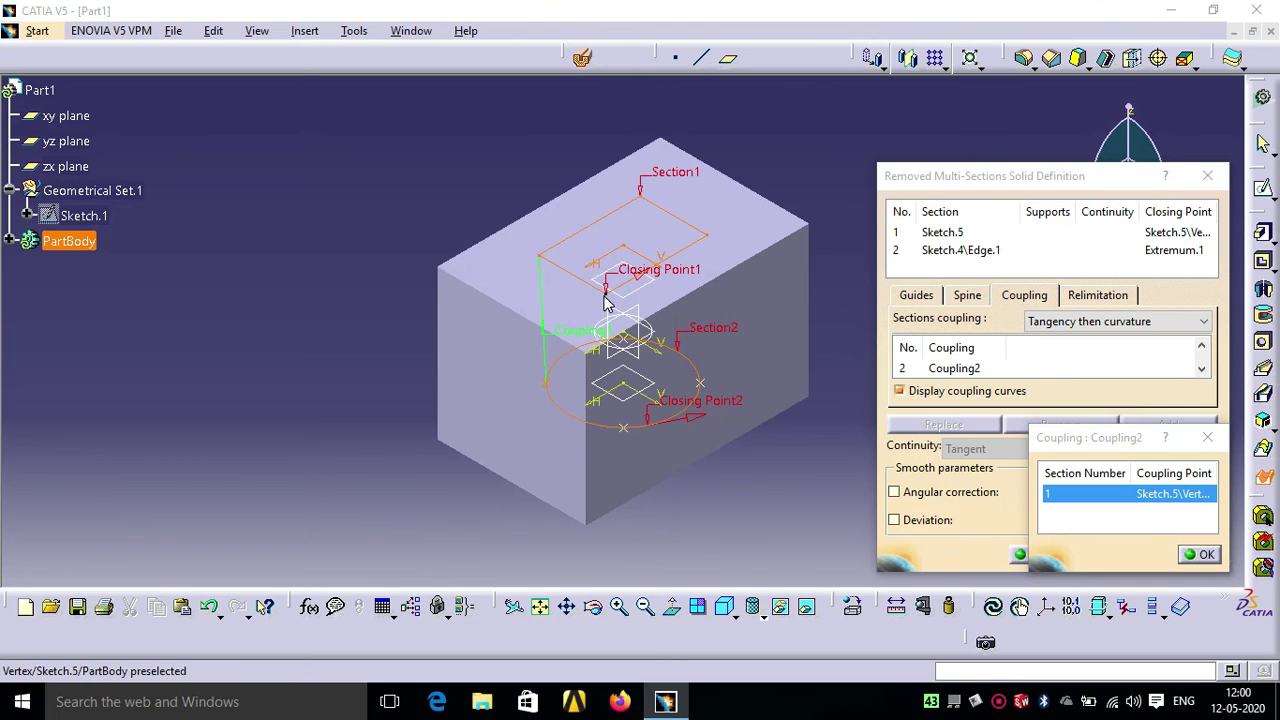
{"action": "left_click", "coordinate": [605, 300]}
{"action": "left_click", "coordinate": [786, 397]}
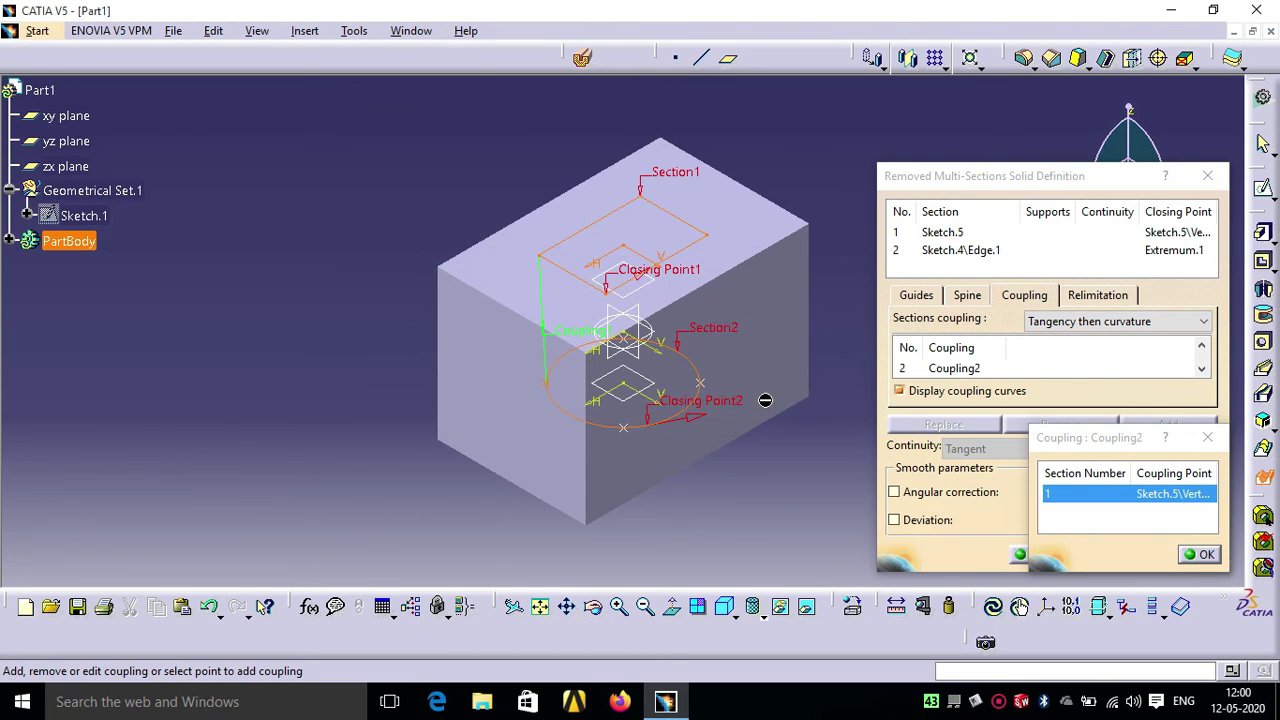
{"action": "left_click", "coordinate": [606, 282]}
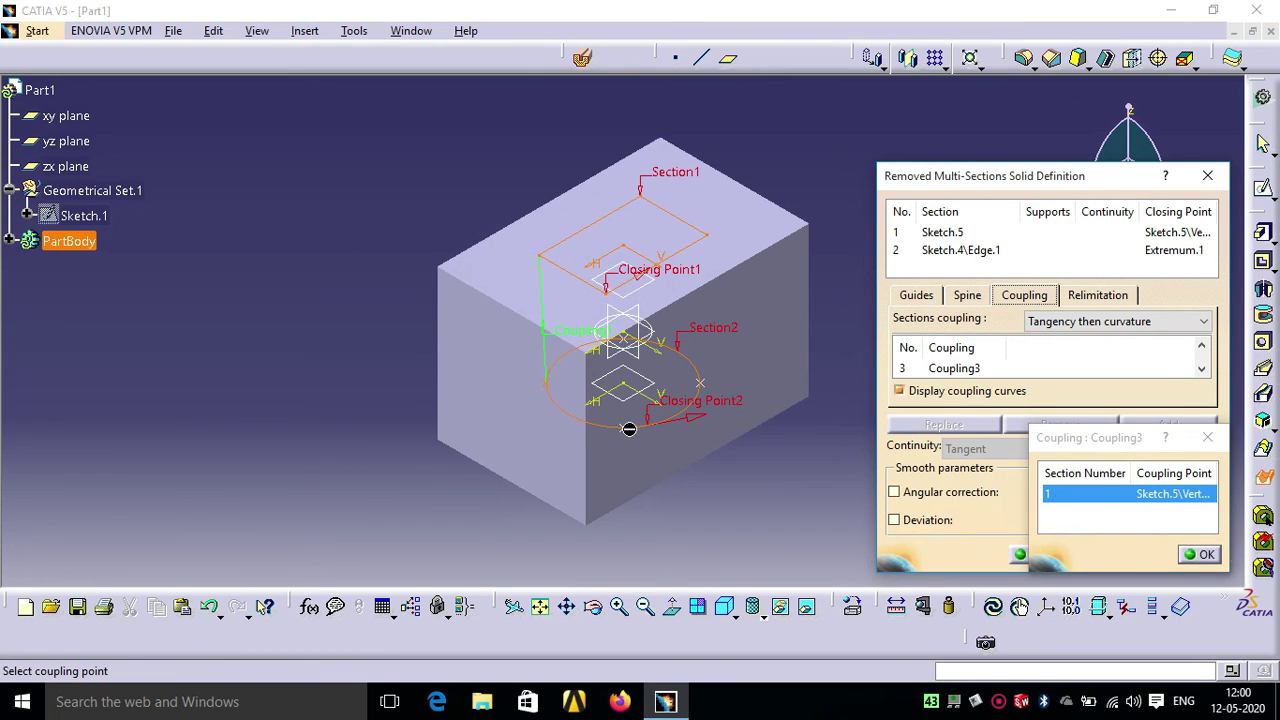
{"action": "left_click", "coordinate": [631, 431]}
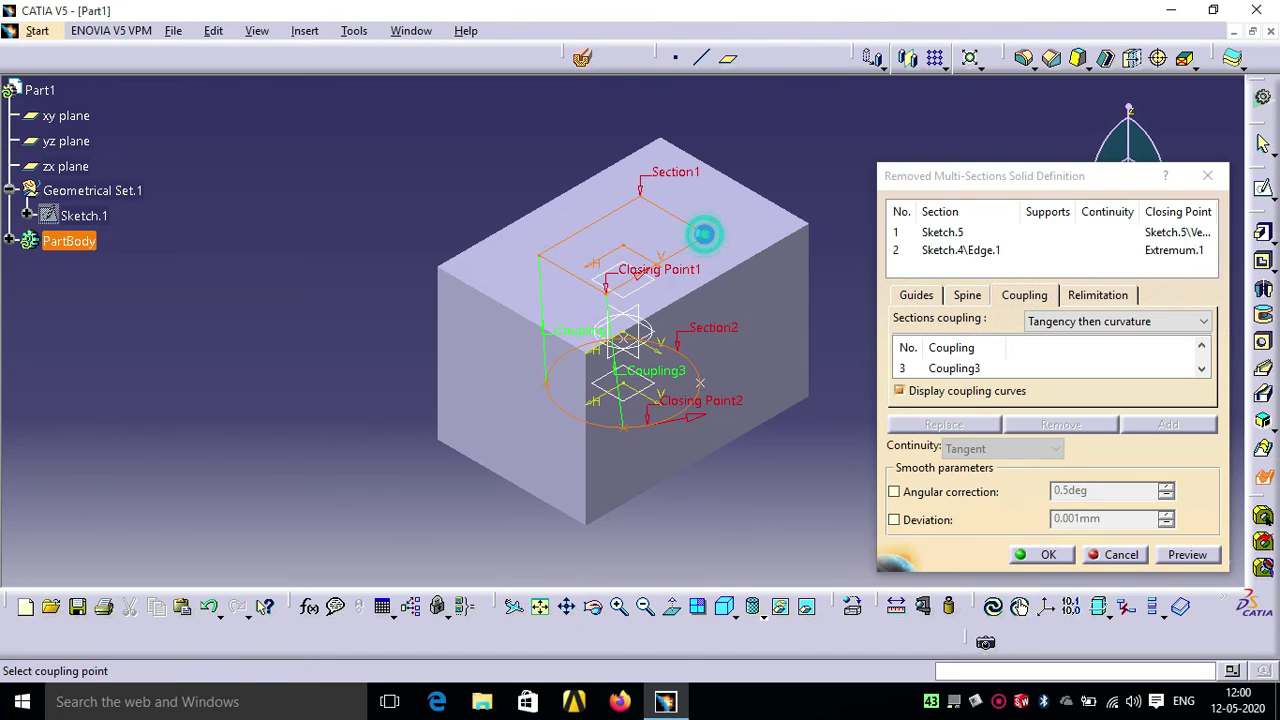
Couple the rectangle's right and back corners with the matching points on the lower circle, and try to create the cut.
{"action": "left_click", "coordinate": [709, 232]}
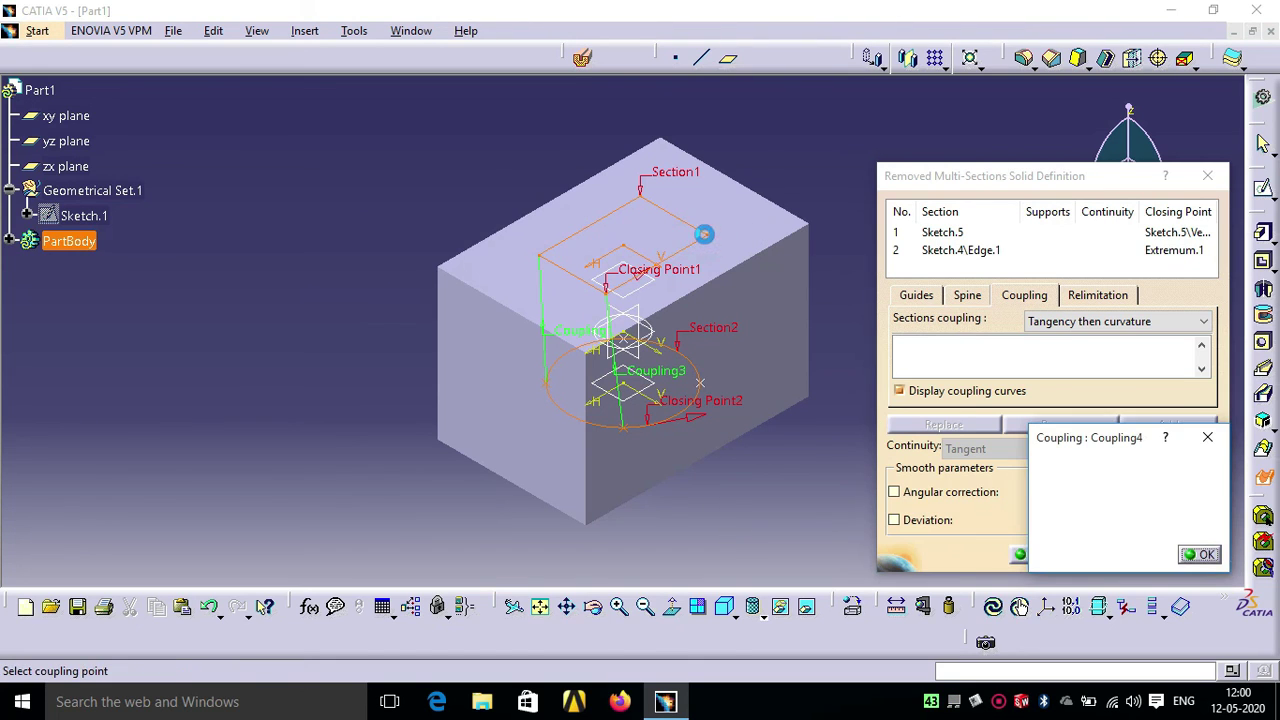
{"action": "left_click", "coordinate": [708, 386]}
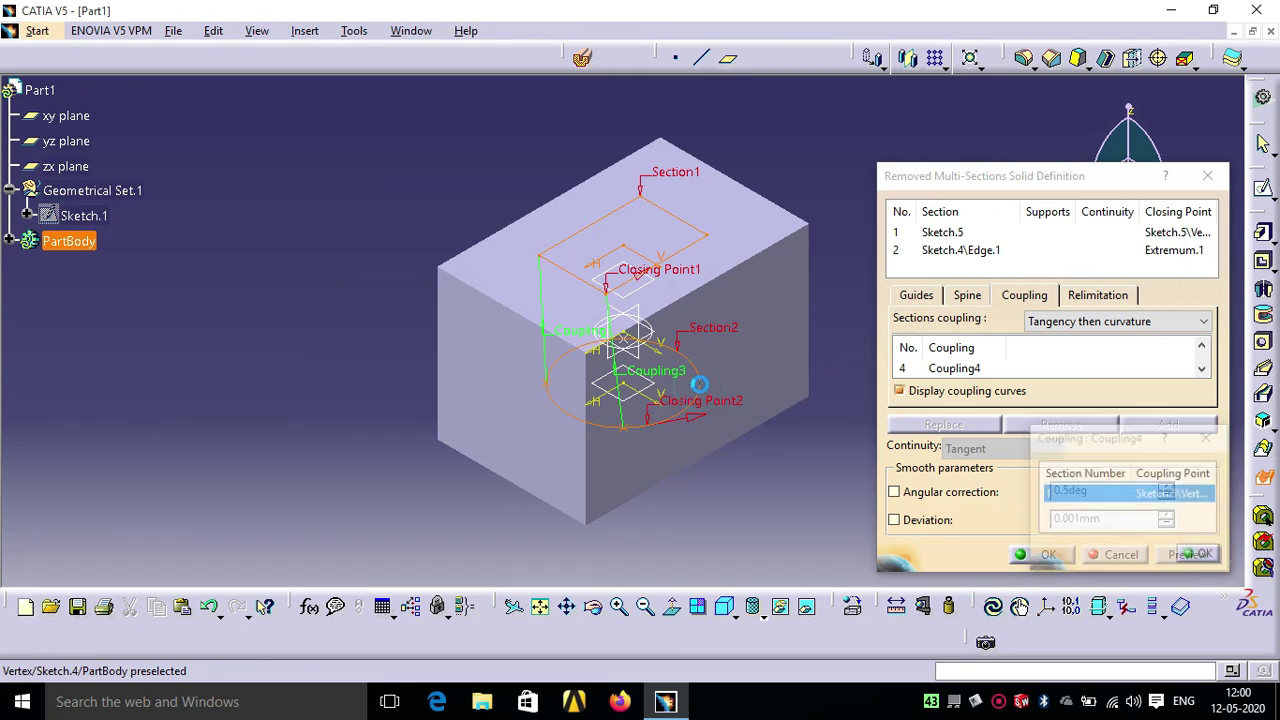
{"action": "left_click", "coordinate": [650, 205]}
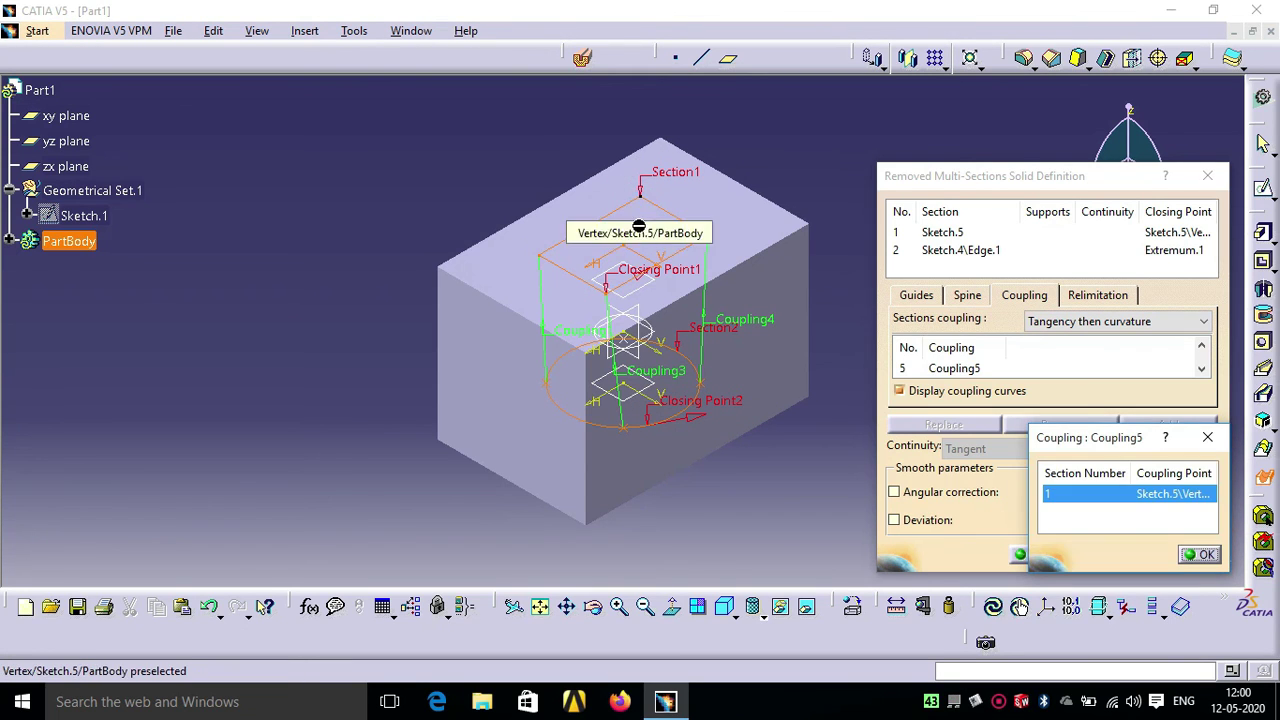
{"action": "left_click", "coordinate": [632, 345]}
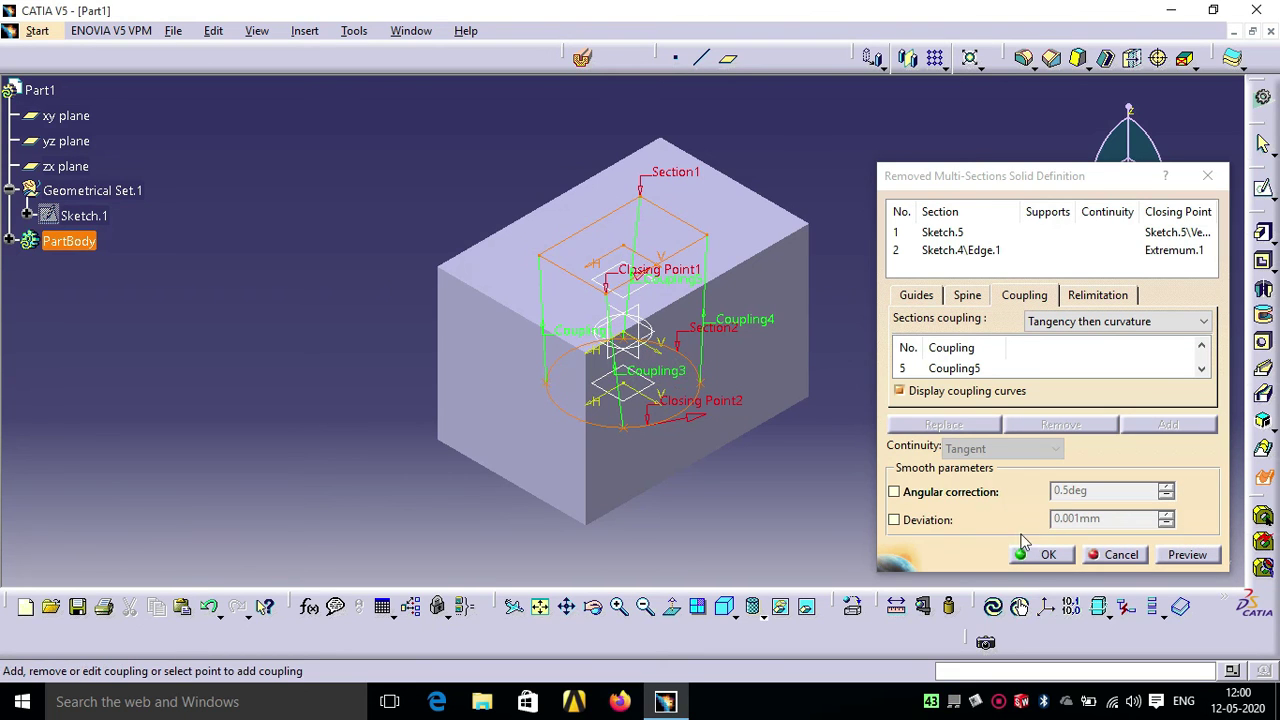
{"action": "left_click", "coordinate": [1032, 556]}
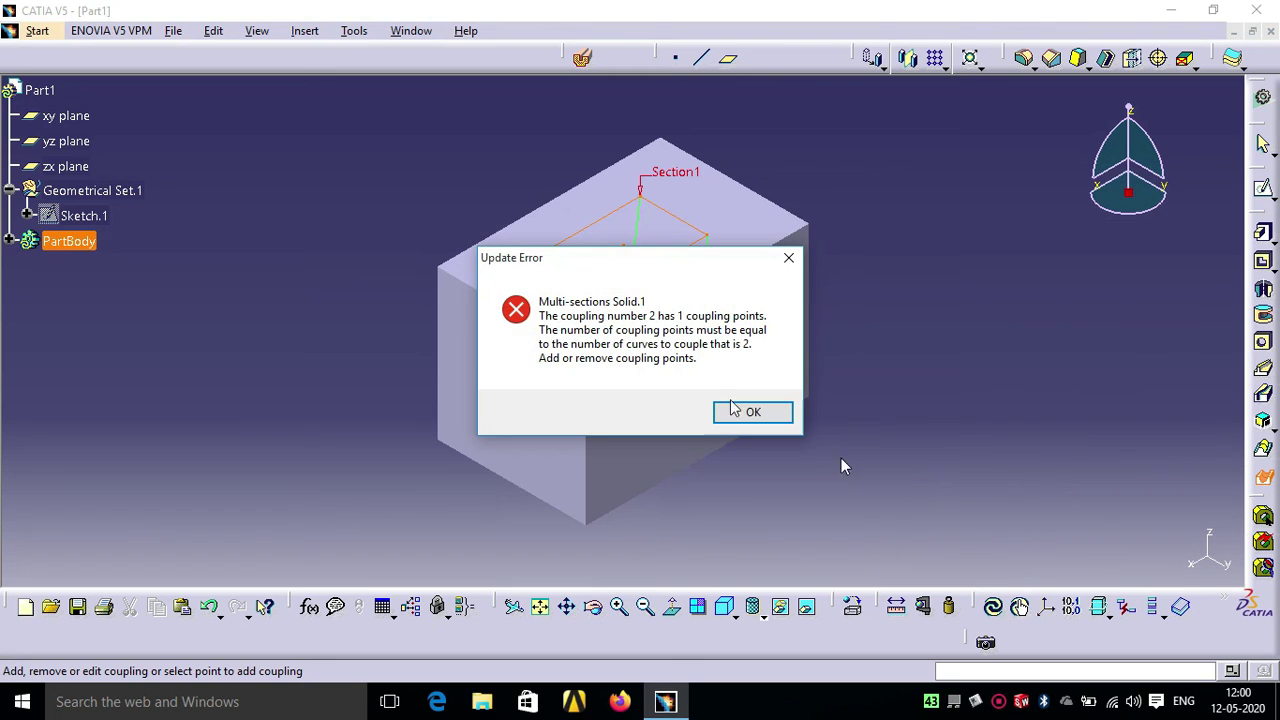
{"action": "left_click", "coordinate": [748, 414]}
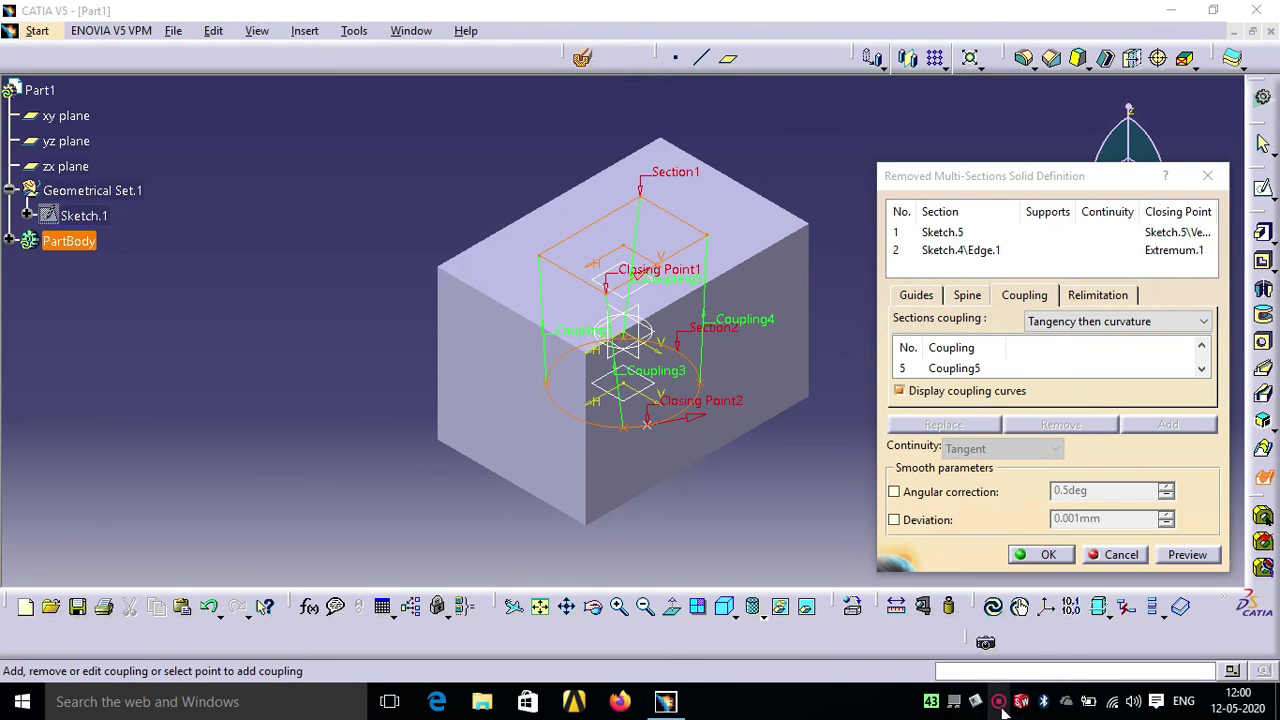
{"action": "right_click", "coordinate": [998, 701]}
{"action": "left_click", "coordinate": [1053, 678]}
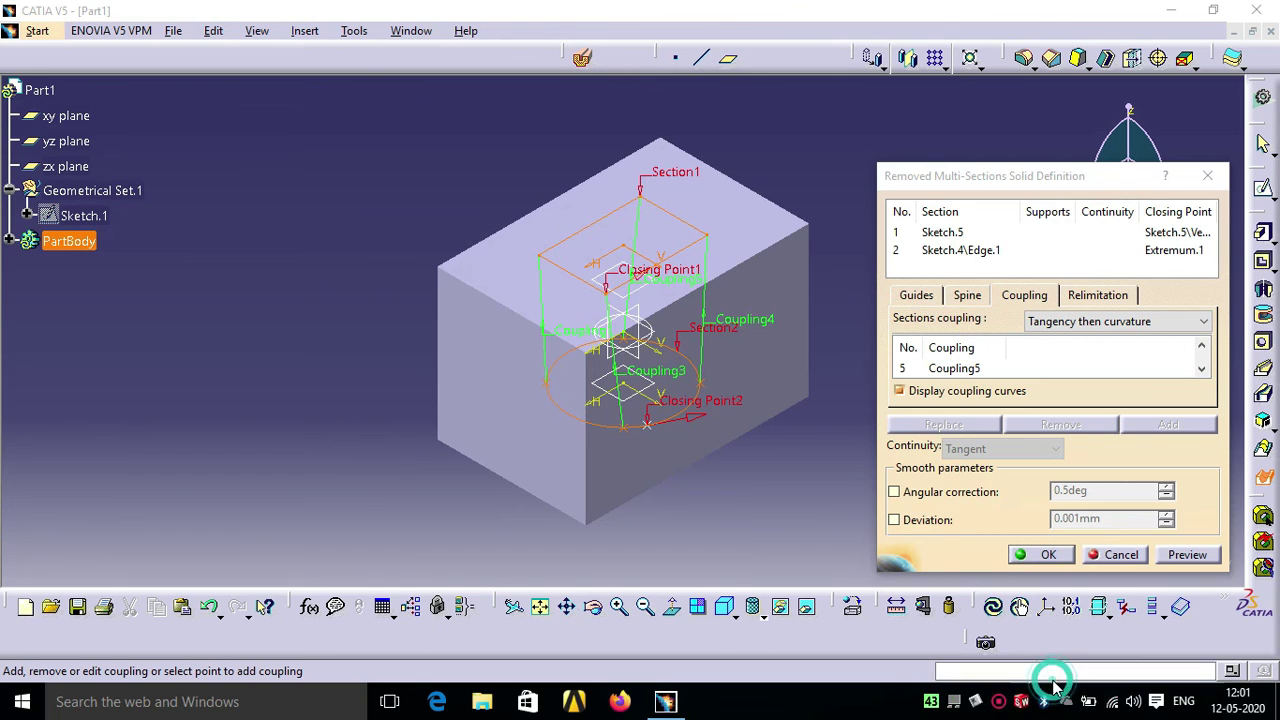
{"action": "left_click", "coordinate": [1033, 665]}
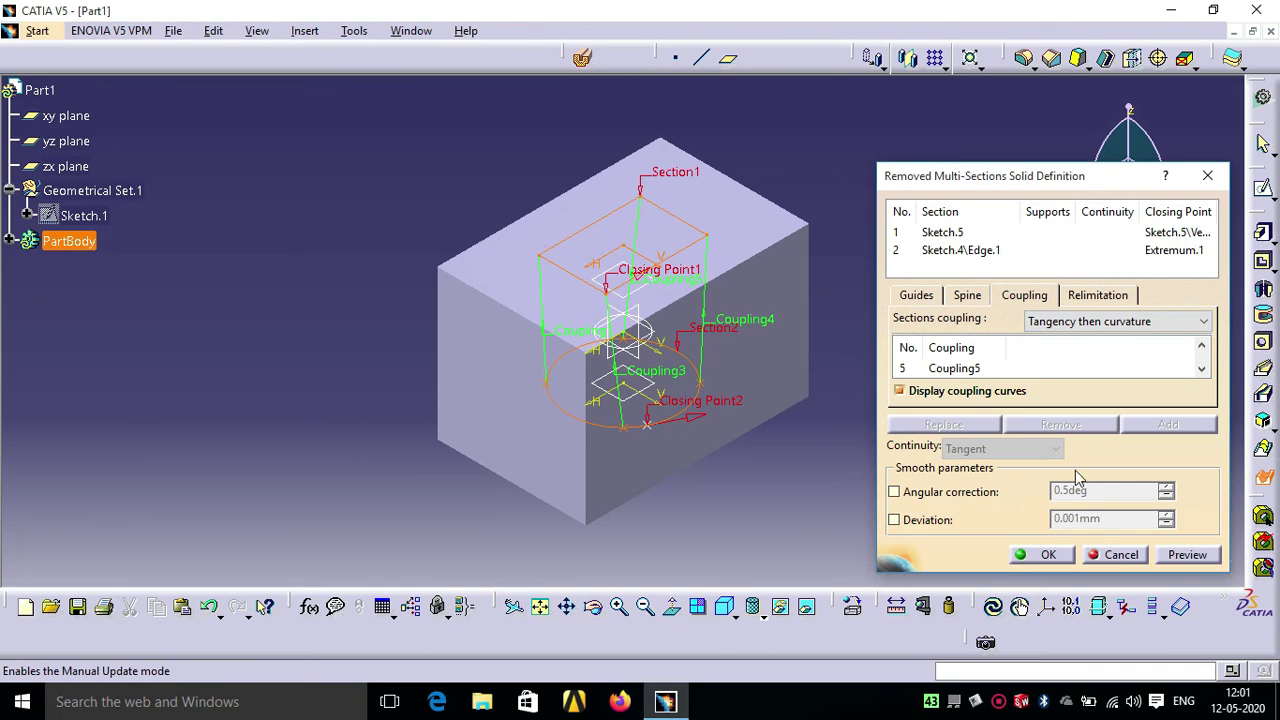
Set the sections coupling to Ratio and try to preview the removed multi-sections solid.
{"action": "left_click", "coordinate": [1072, 323]}
{"action": "left_click", "coordinate": [1060, 345]}
{"action": "left_click", "coordinate": [1188, 556]}
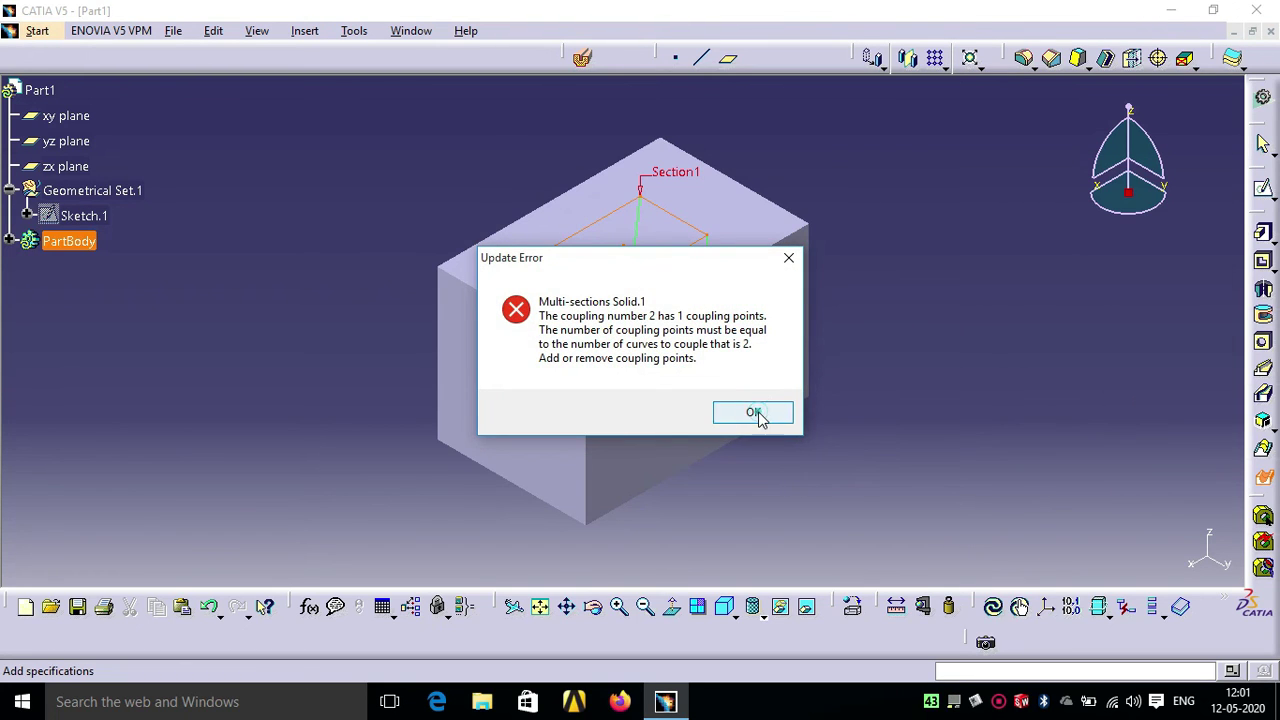
{"action": "left_click", "coordinate": [755, 410]}
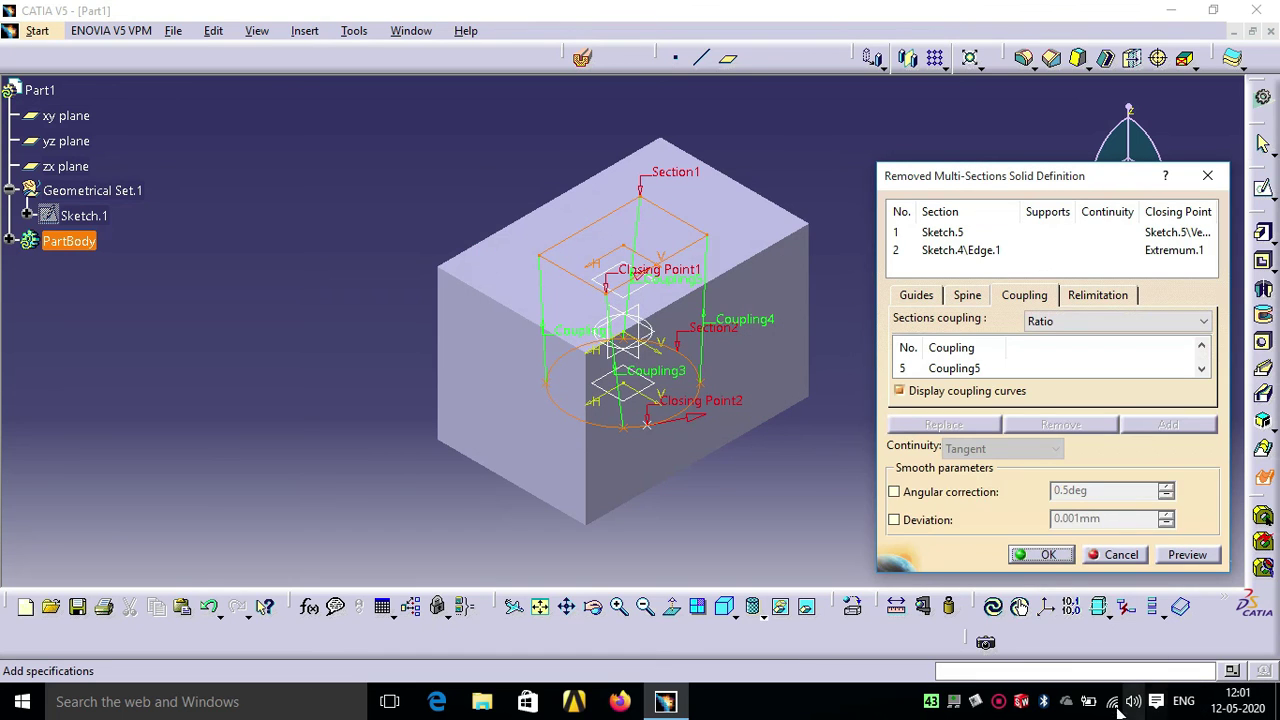
{"action": "left_click", "coordinate": [1001, 703]}
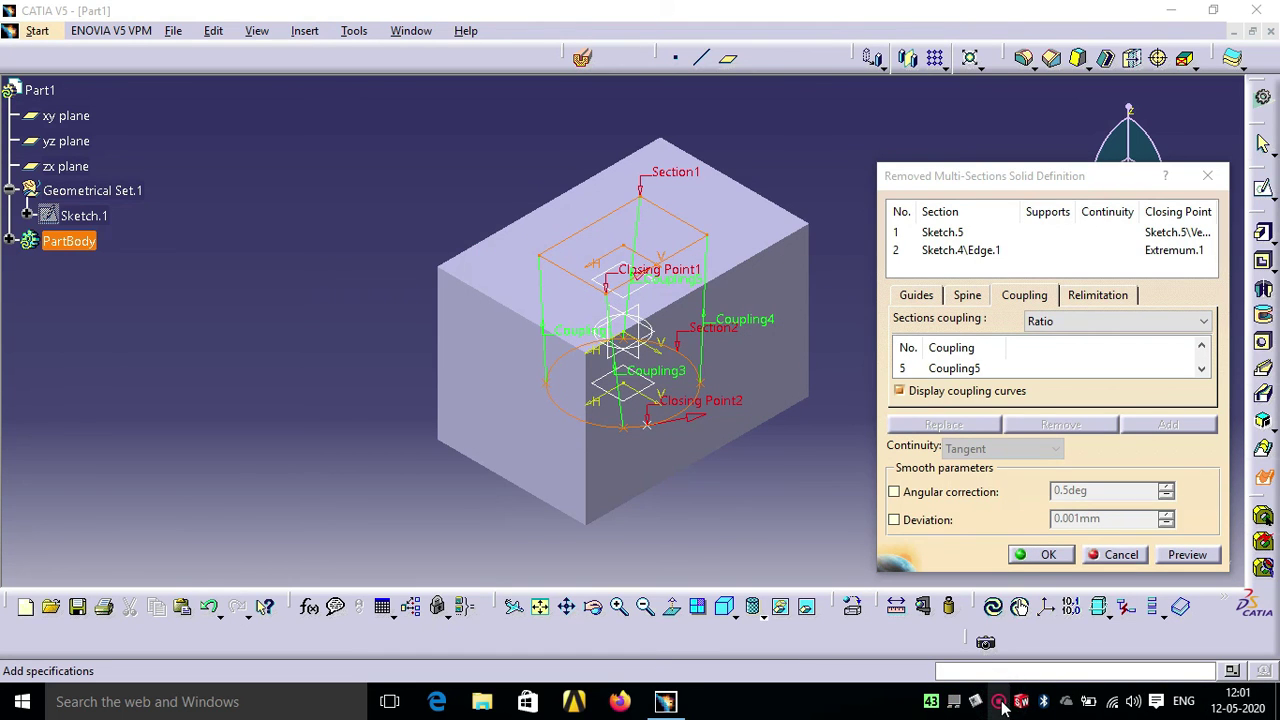
{"action": "left_click", "coordinate": [1025, 681]}
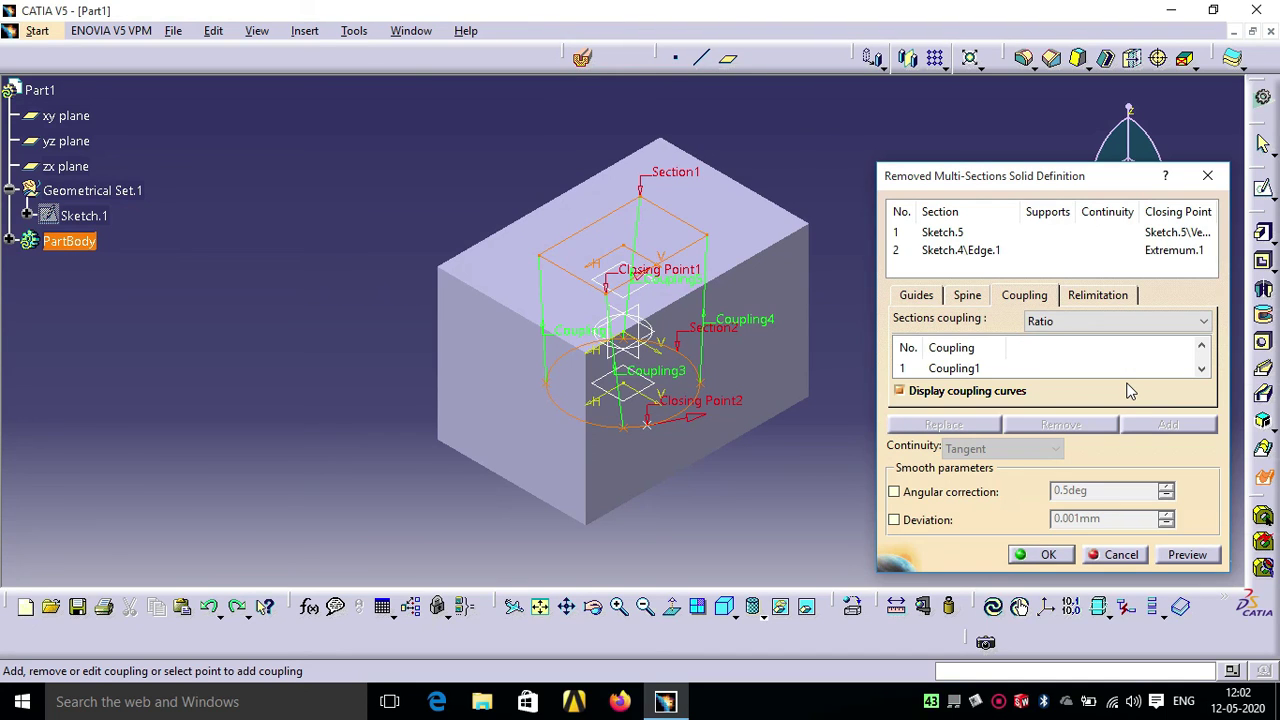
Remove the incomplete Coupling2 and create the removed multi-sections solid.
{"action": "left_click", "coordinate": [1203, 369]}
{"action": "left_click", "coordinate": [995, 370]}
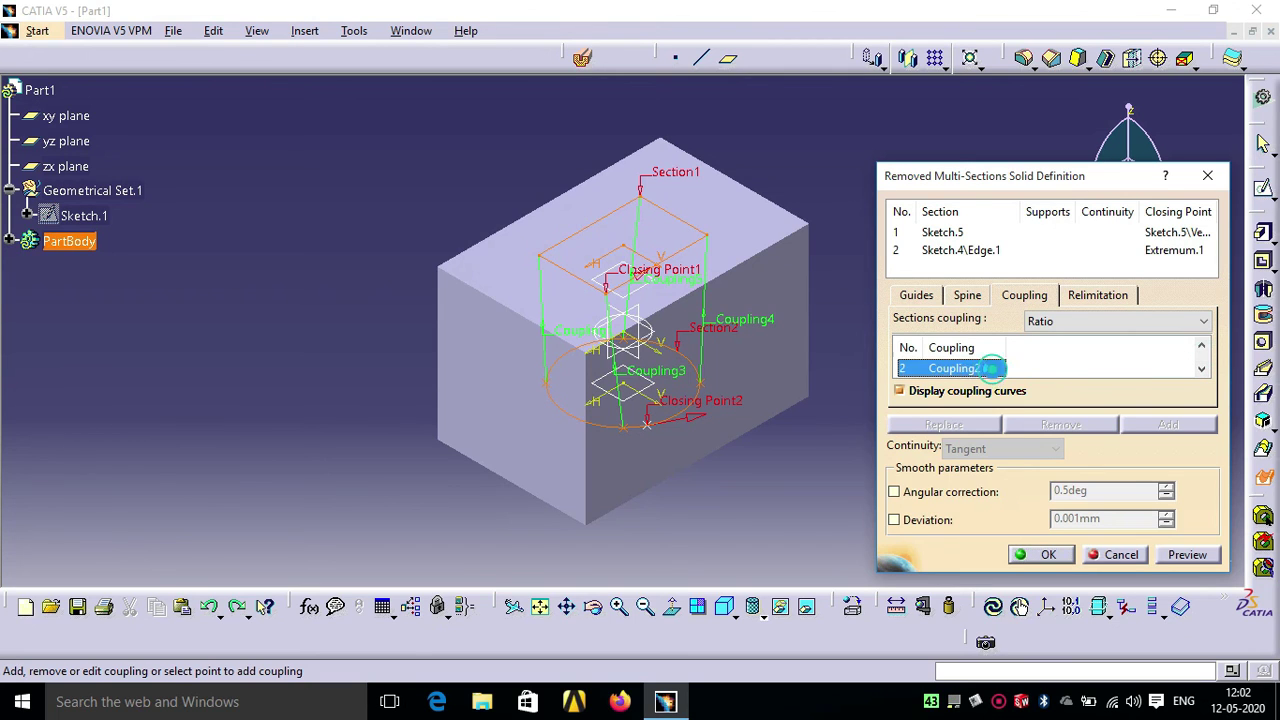
{"action": "left_click", "coordinate": [1061, 425]}
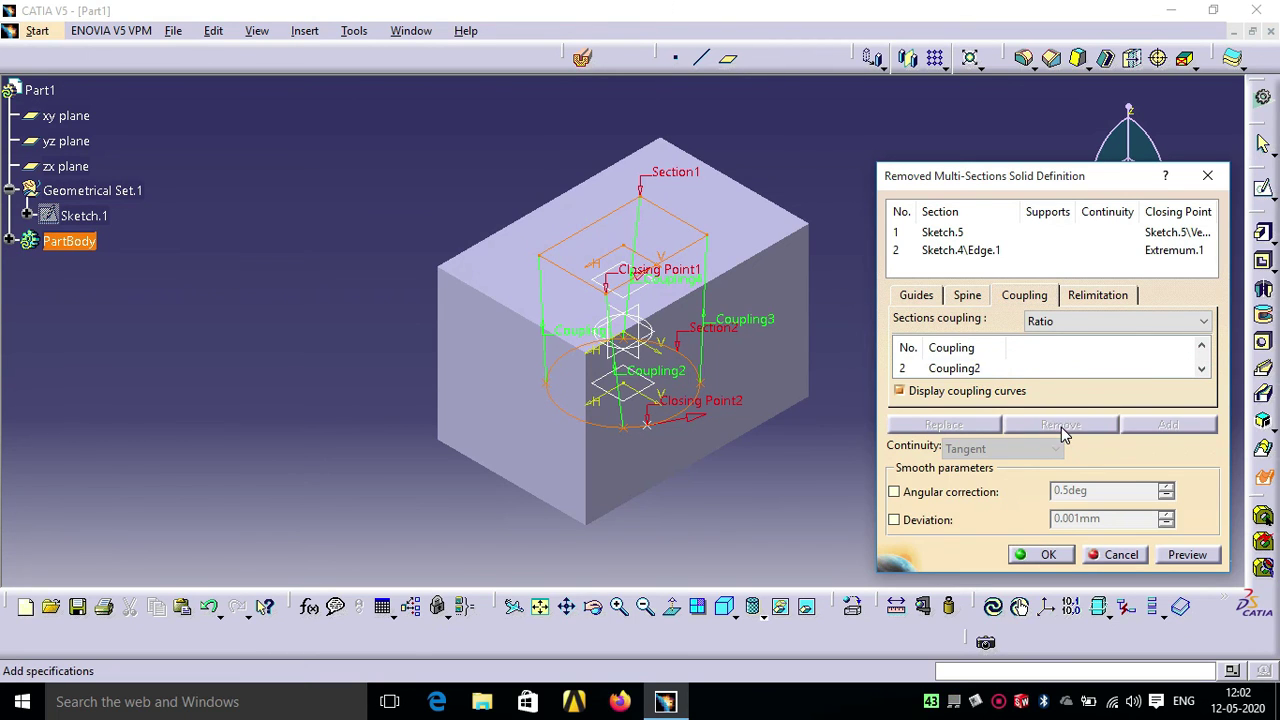
{"action": "left_click", "coordinate": [1042, 556]}
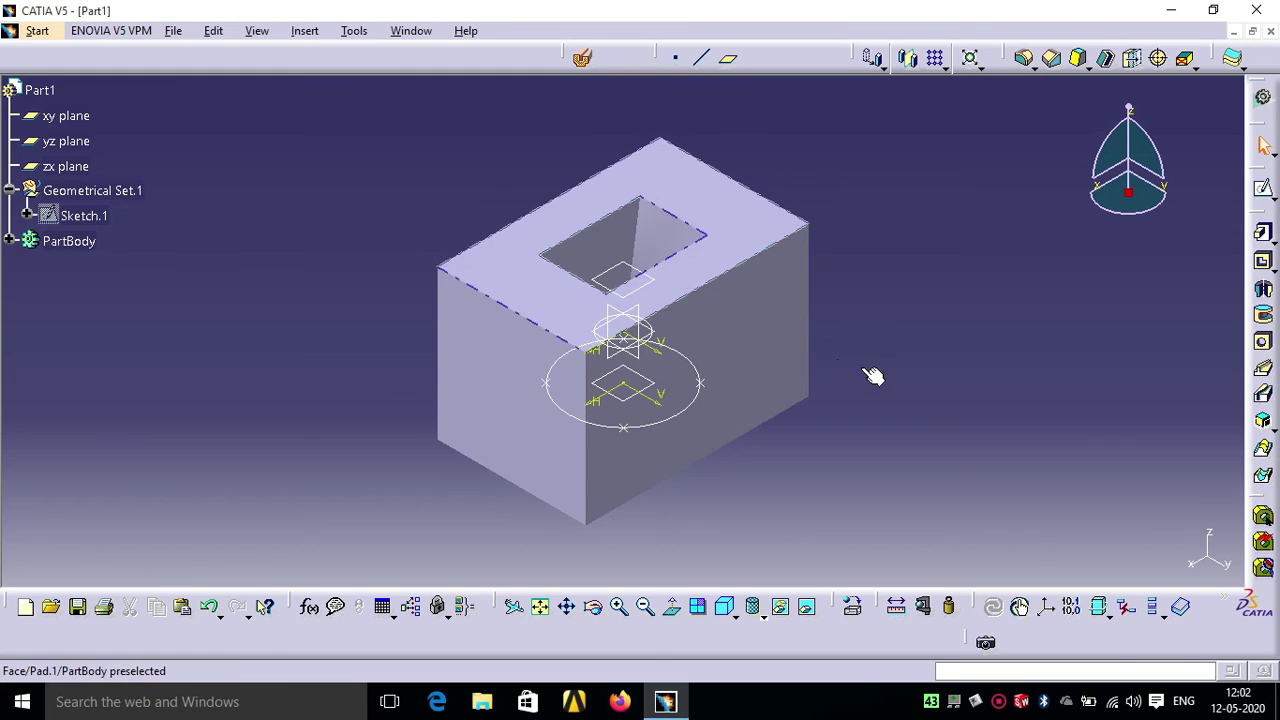
Cut the block open with a vertical Dynamic Sectioning plane to examine the rectangle-to-circle cavity.
{"action": "left_click", "coordinate": [583, 57]}
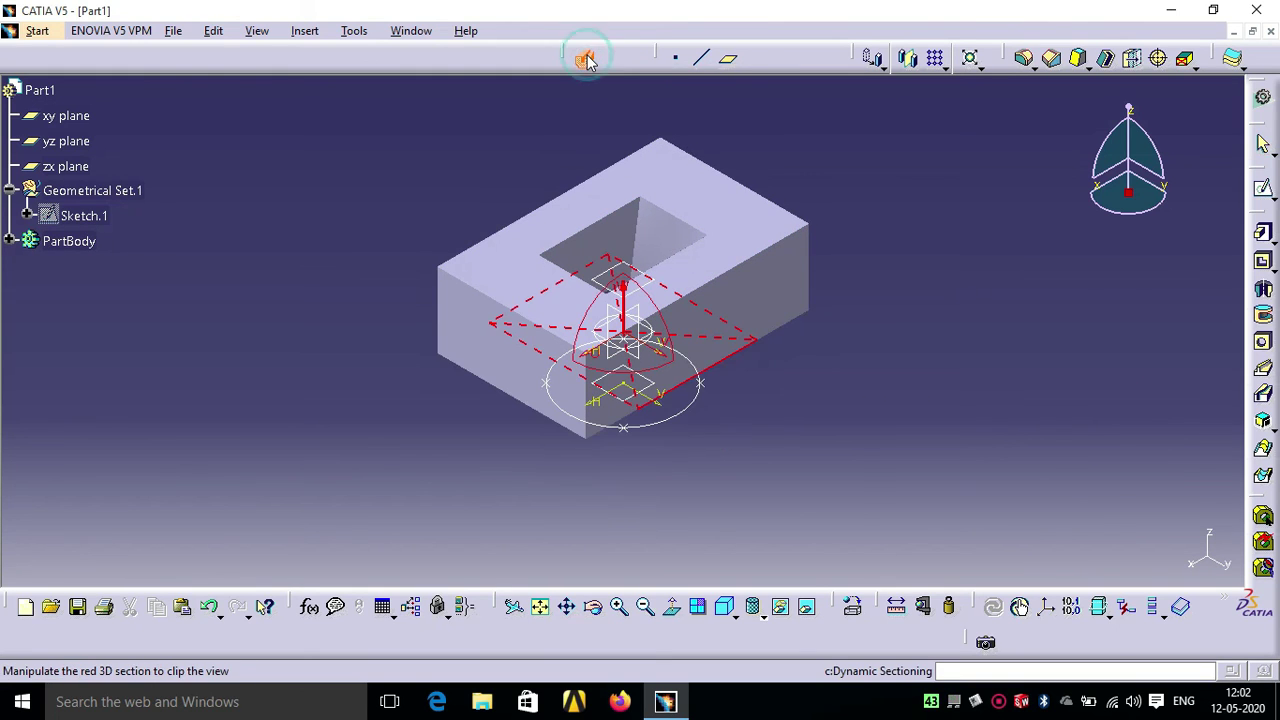
{"action": "left_click", "coordinate": [772, 314]}
{"action": "left_click_drag", "start_coordinate": [674, 302], "coordinate": [662, 278]}
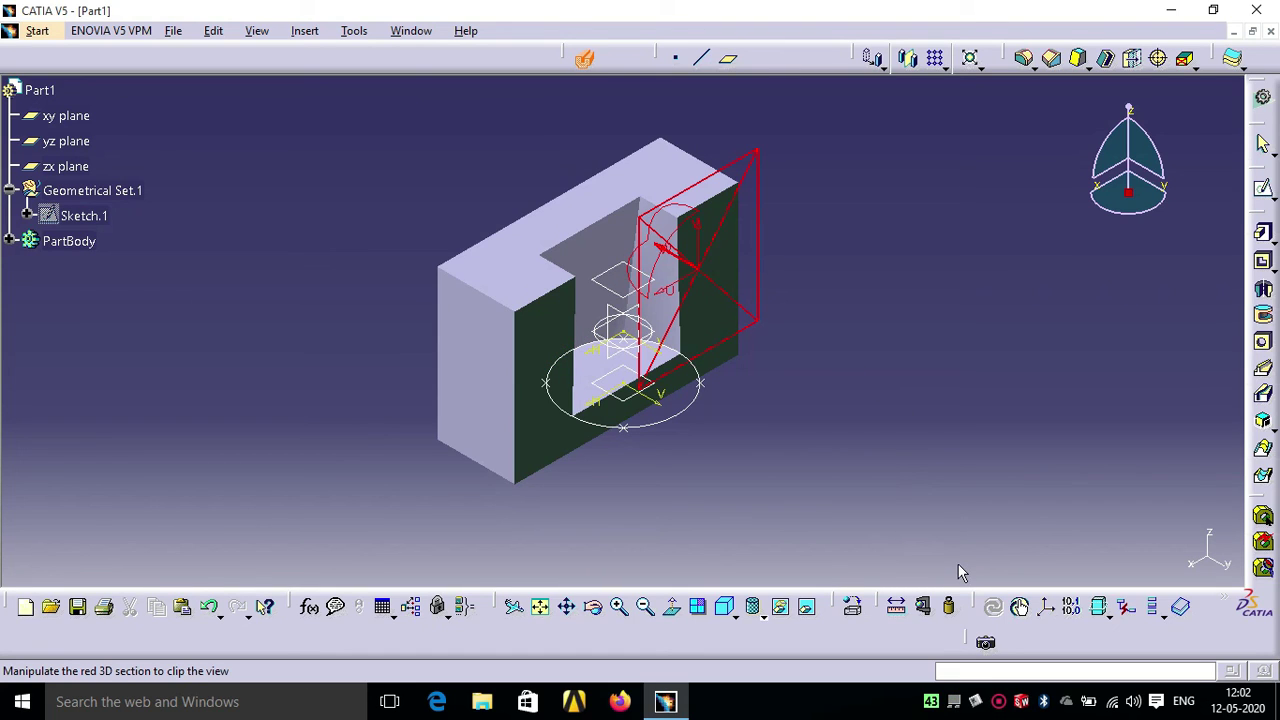
{"action": "left_click", "coordinate": [1266, 428]}
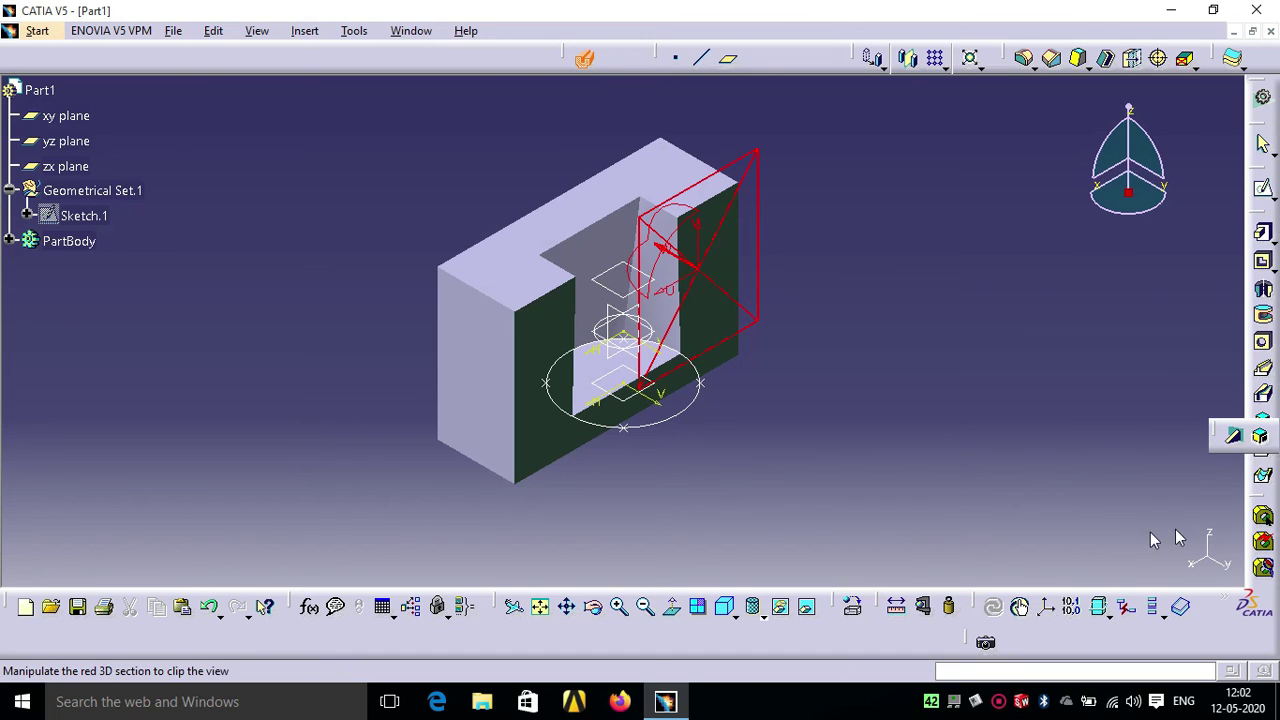
{"action": "left_click", "coordinate": [967, 359]}
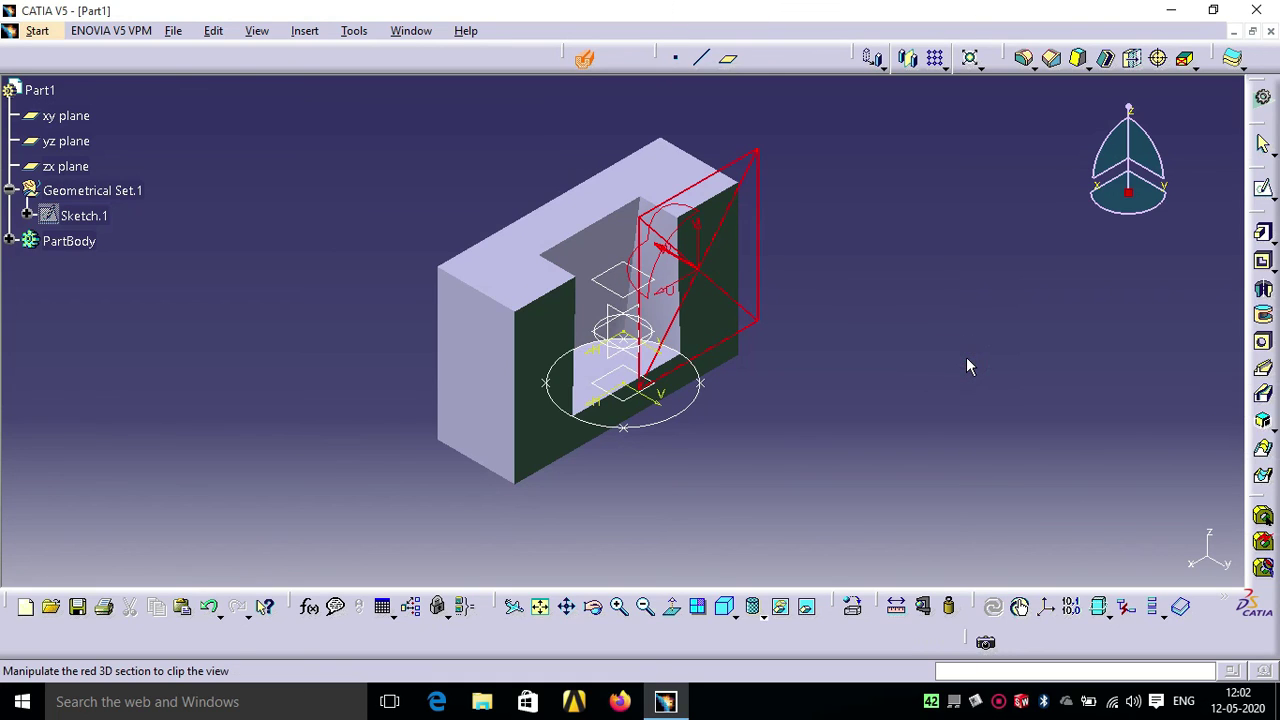